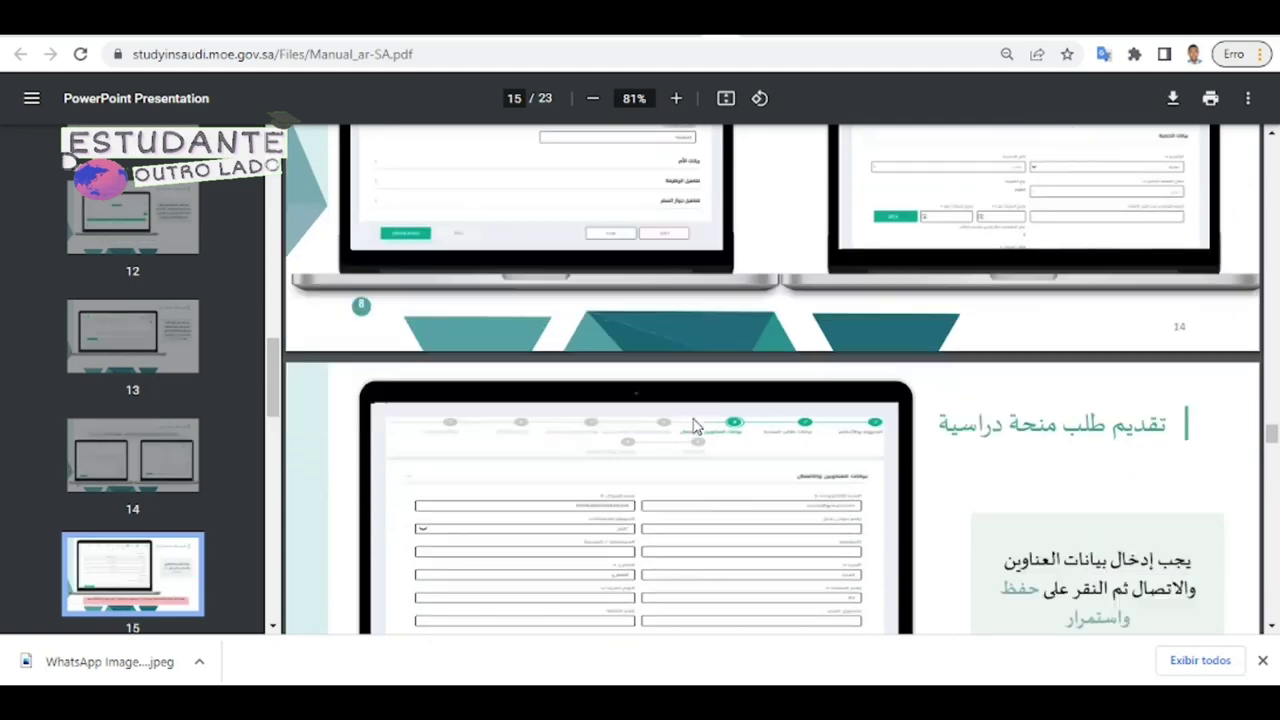
- Scroll through the manual's application steps from page 14 to page 20
scroll(696, 427, down, 3)
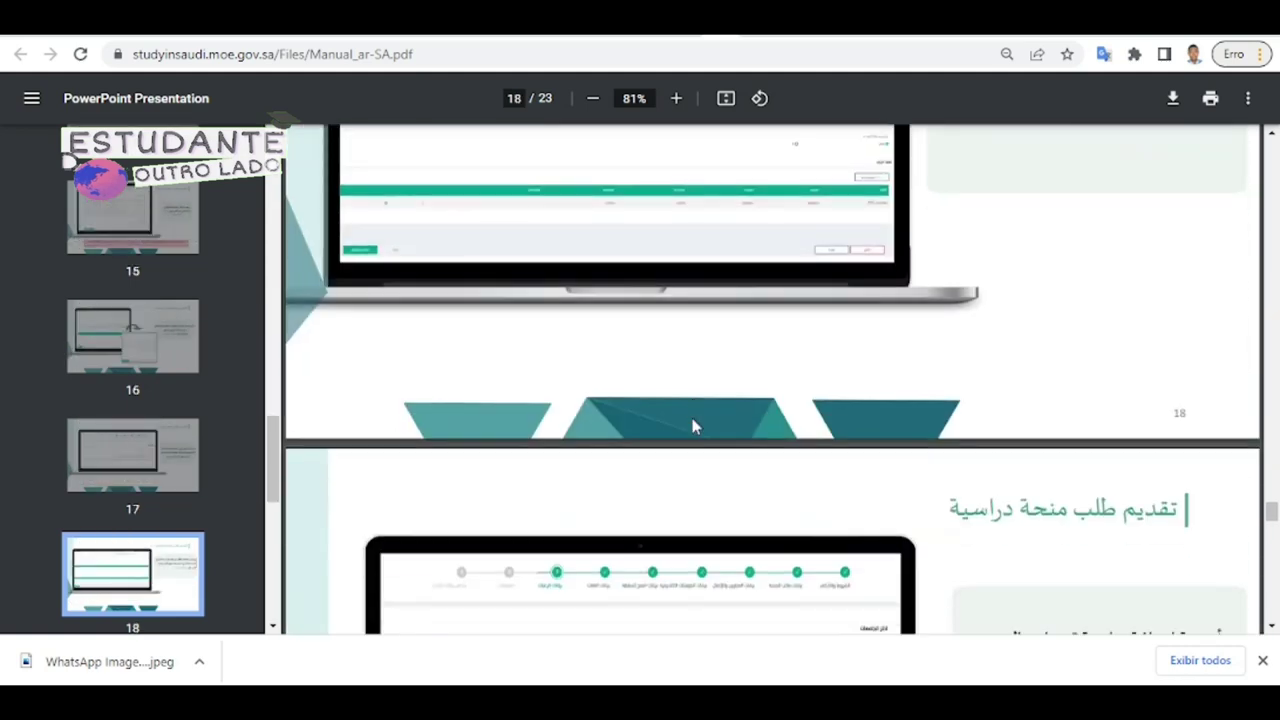
scroll(696, 427, down, 6)
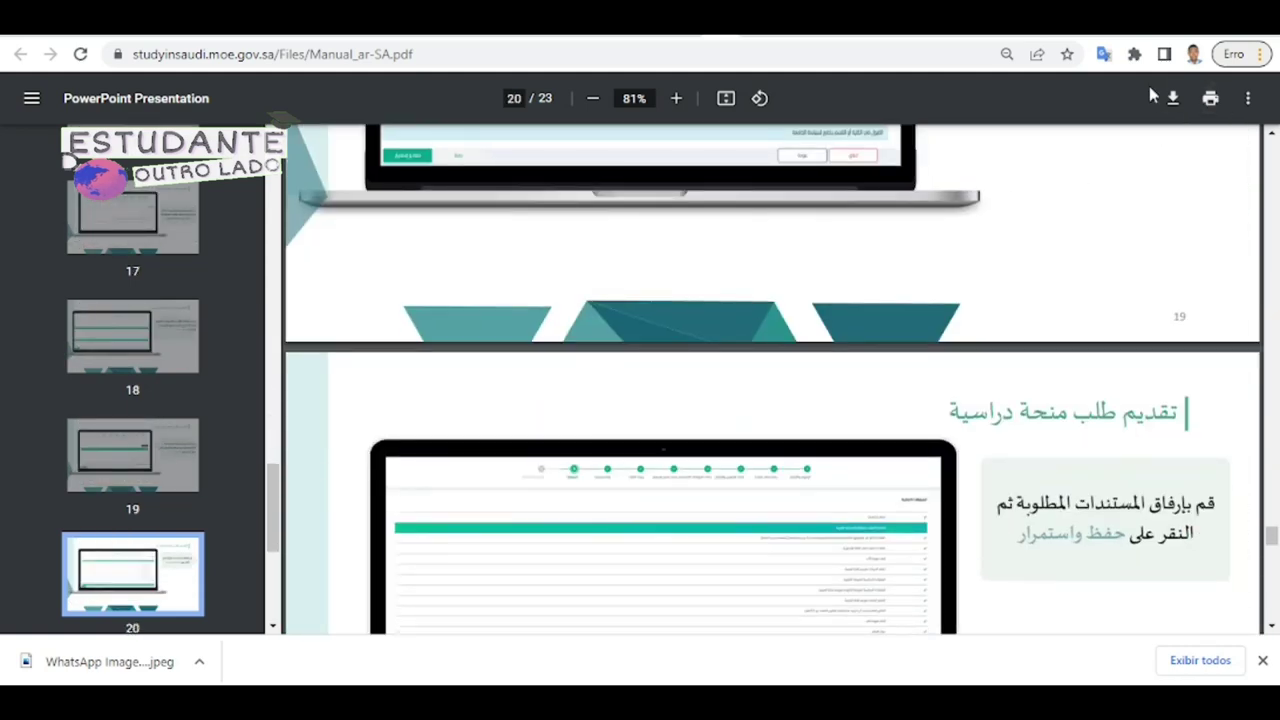
scroll(731, 414, down, 3)
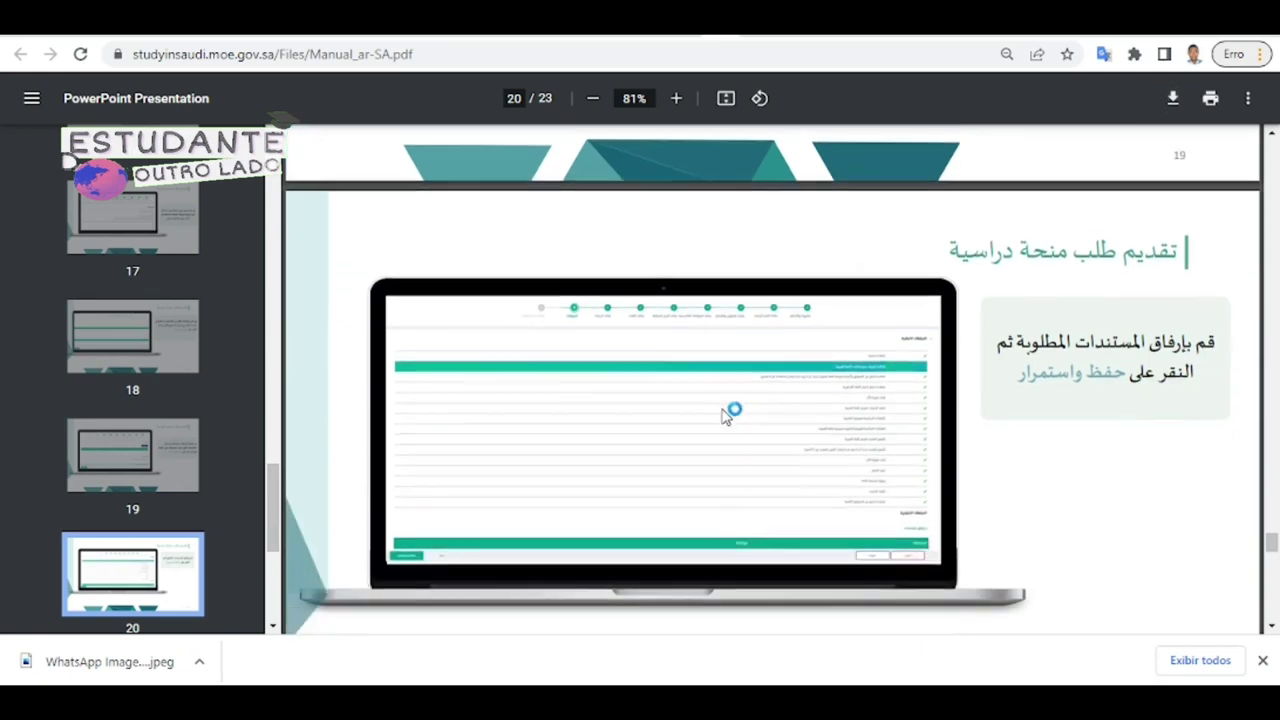
scroll(723, 409, down, 1)
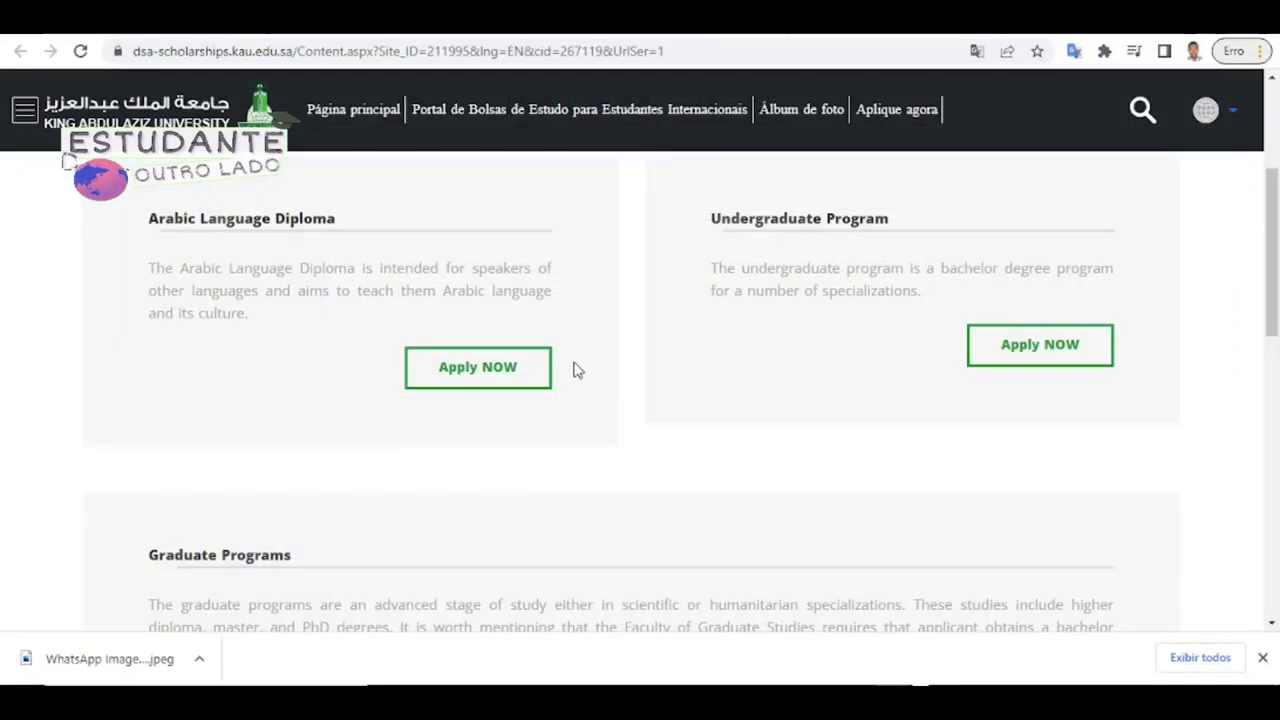
scroll(566, 360, up, 3)
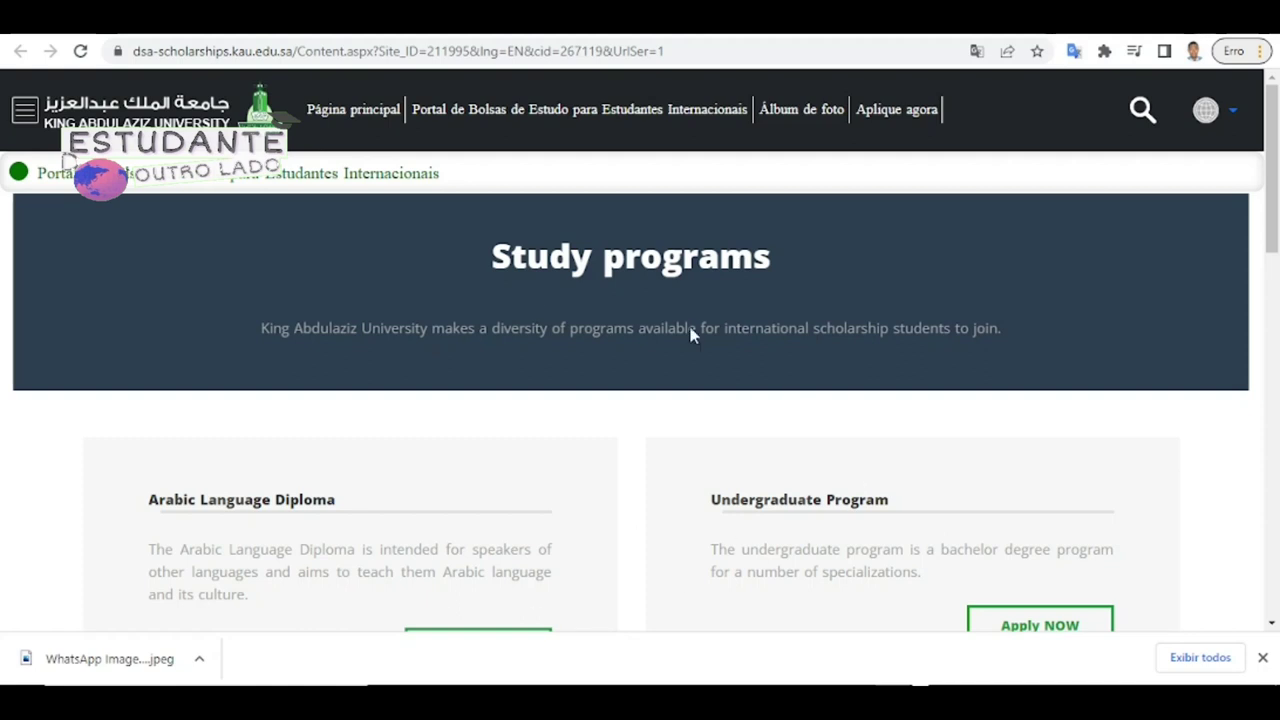
- Read the Undergraduate Program, Arabic Language Diploma and Graduate Programs descriptions
scroll(690, 405, down, 1)
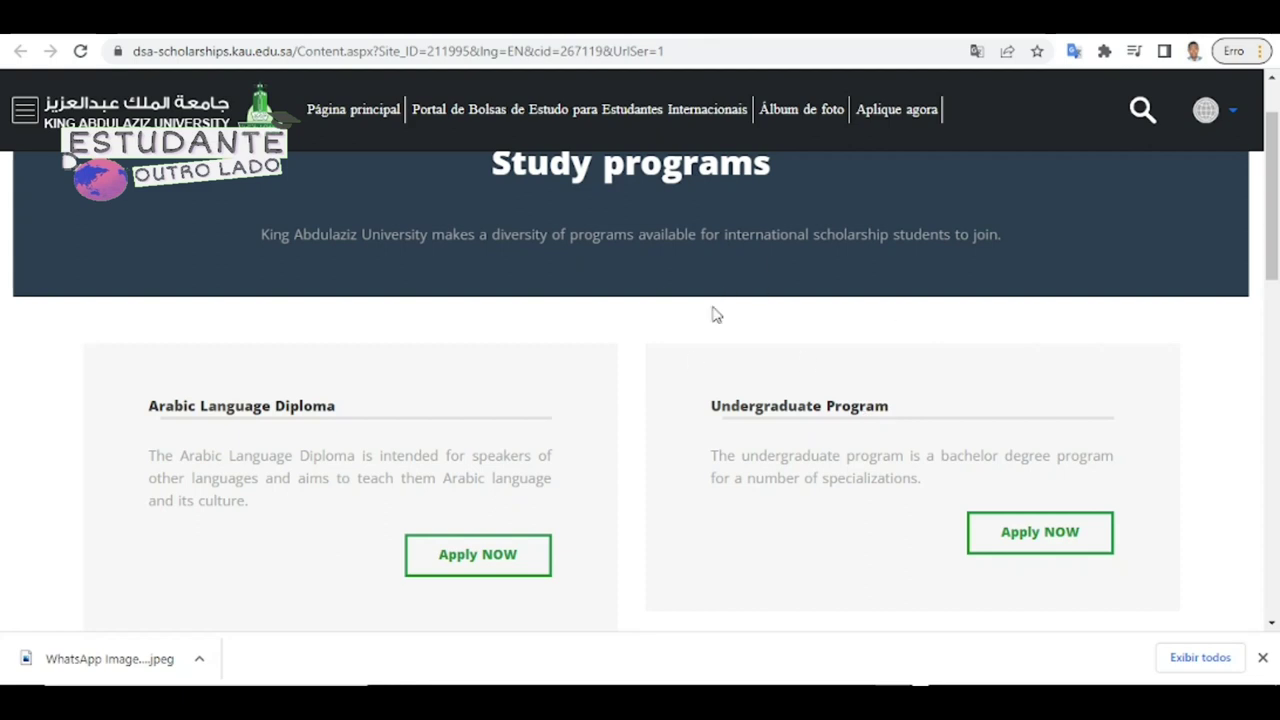
scroll(594, 397, down, 1)
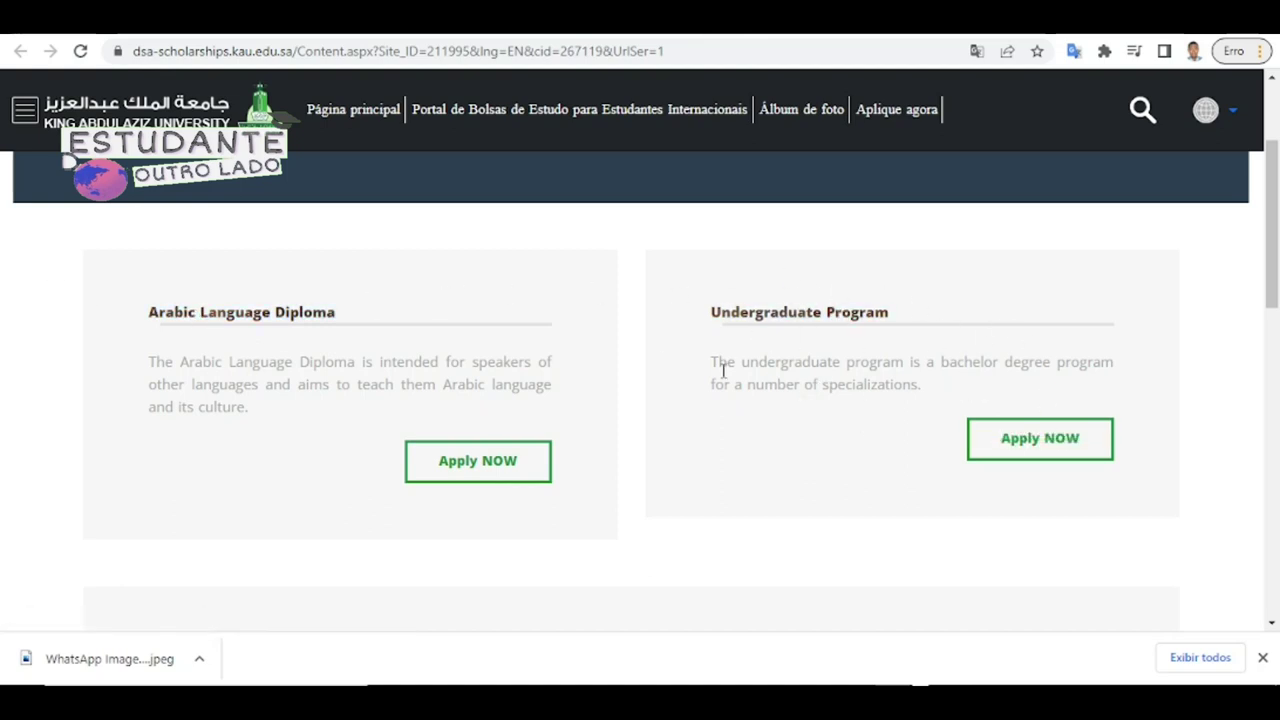
drag(707, 360, 1027, 372)
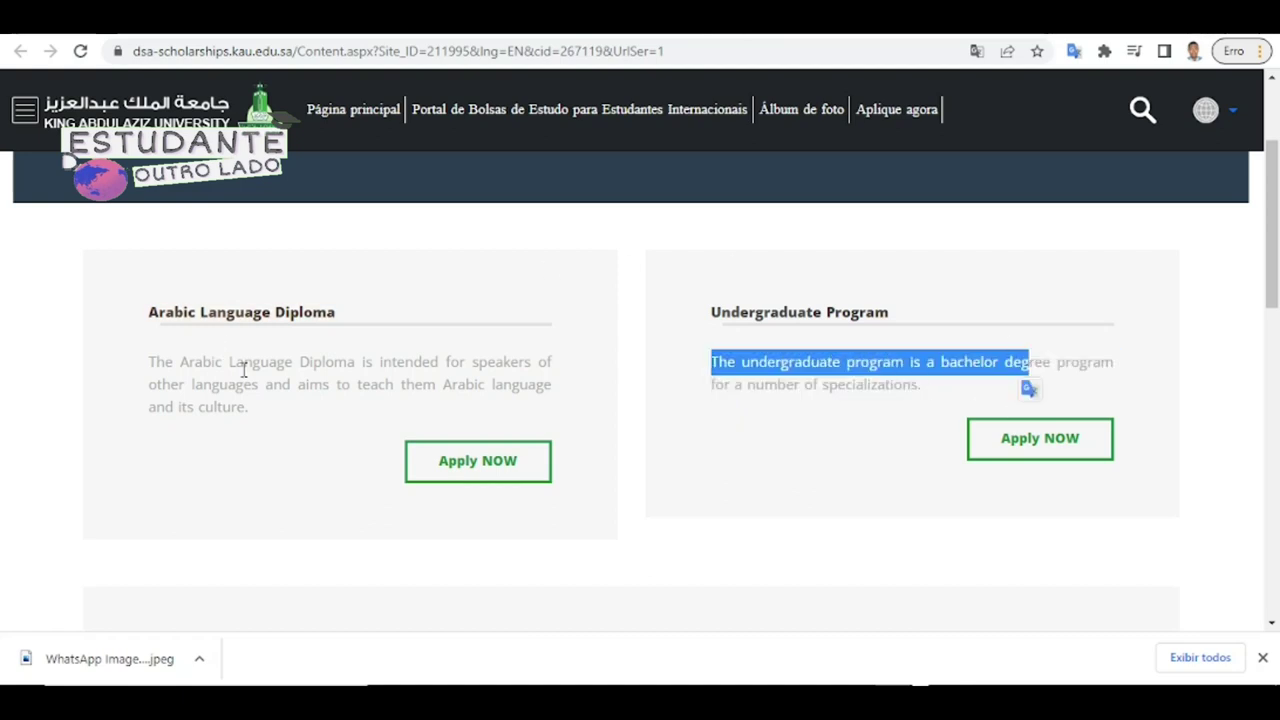
drag(276, 415, 140, 356)
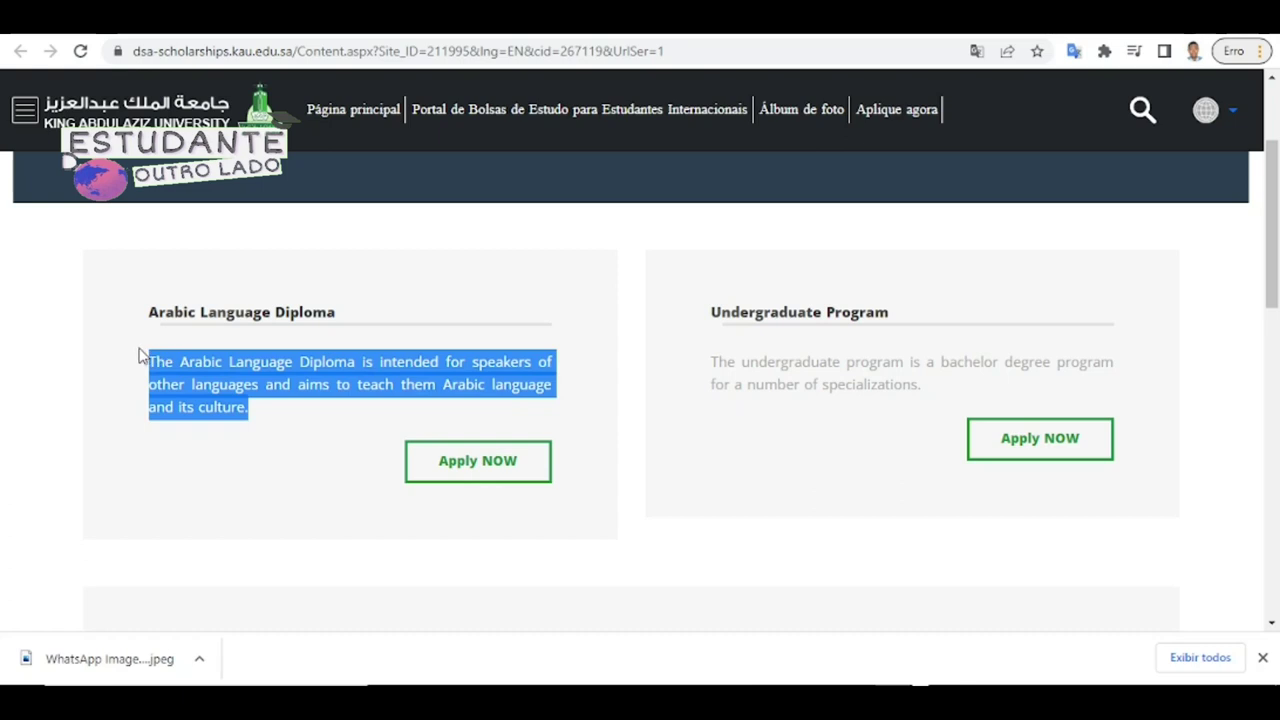
drag(140, 356, 143, 357)
scroll(1005, 447, down, 3)
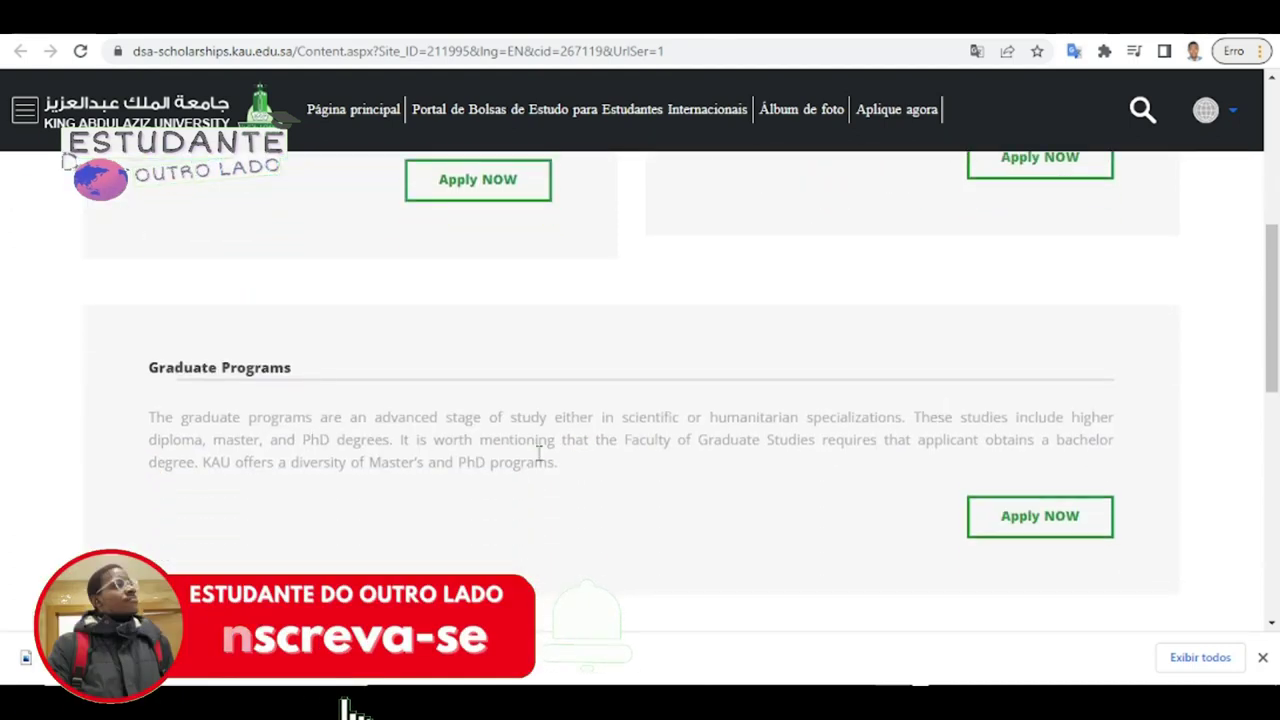
drag(586, 480, 150, 360)
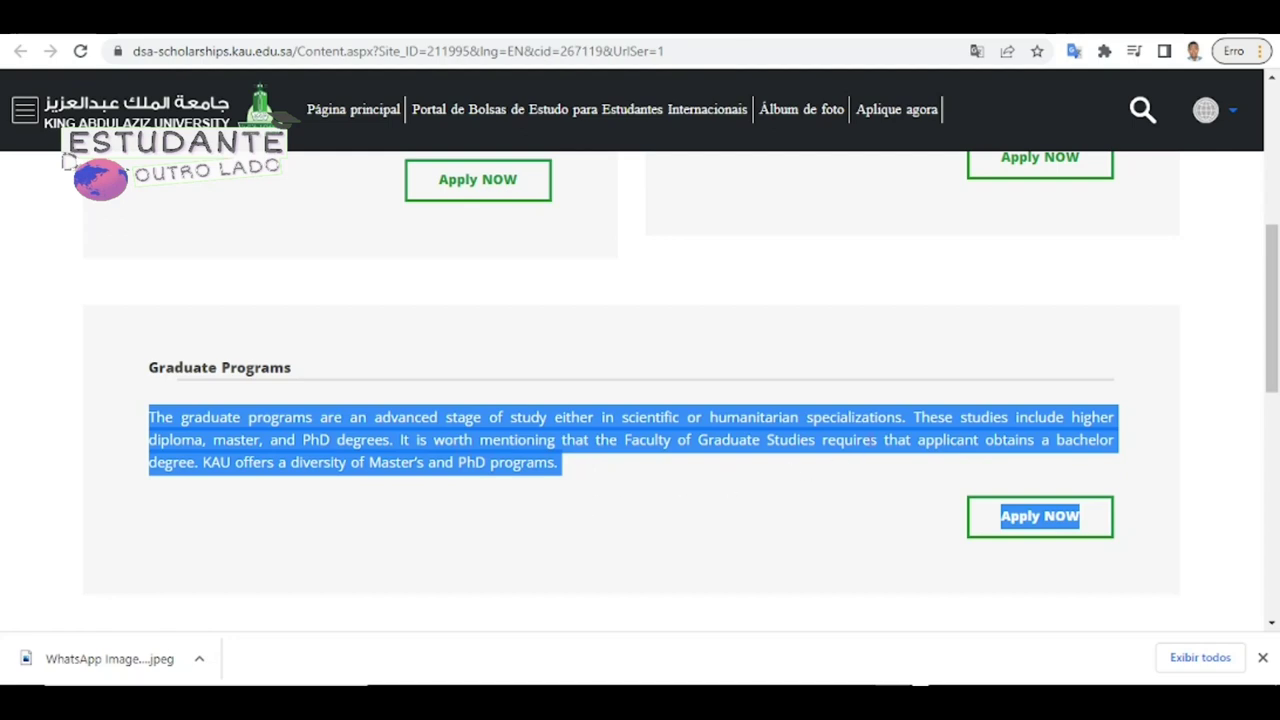
- Reread the Undergraduate Program description and choose Apply NOW under it
scroll(1140, 402, up, 1)
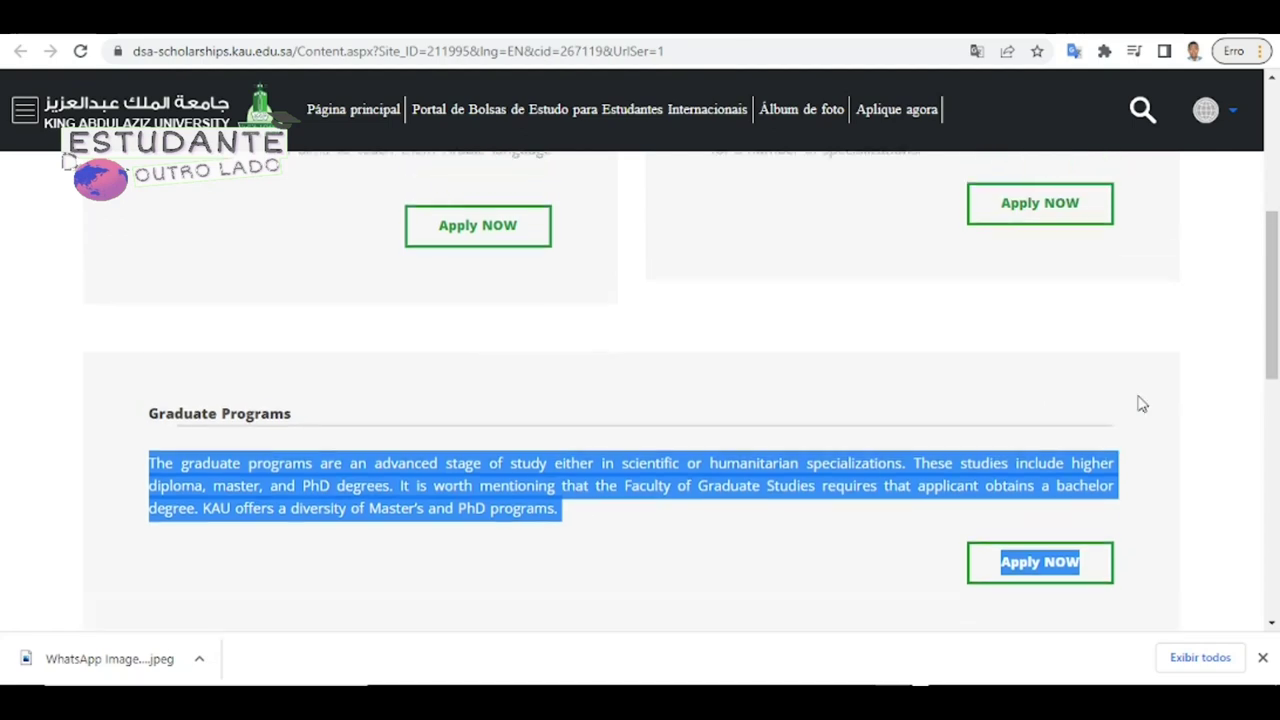
scroll(1160, 392, up, 2)
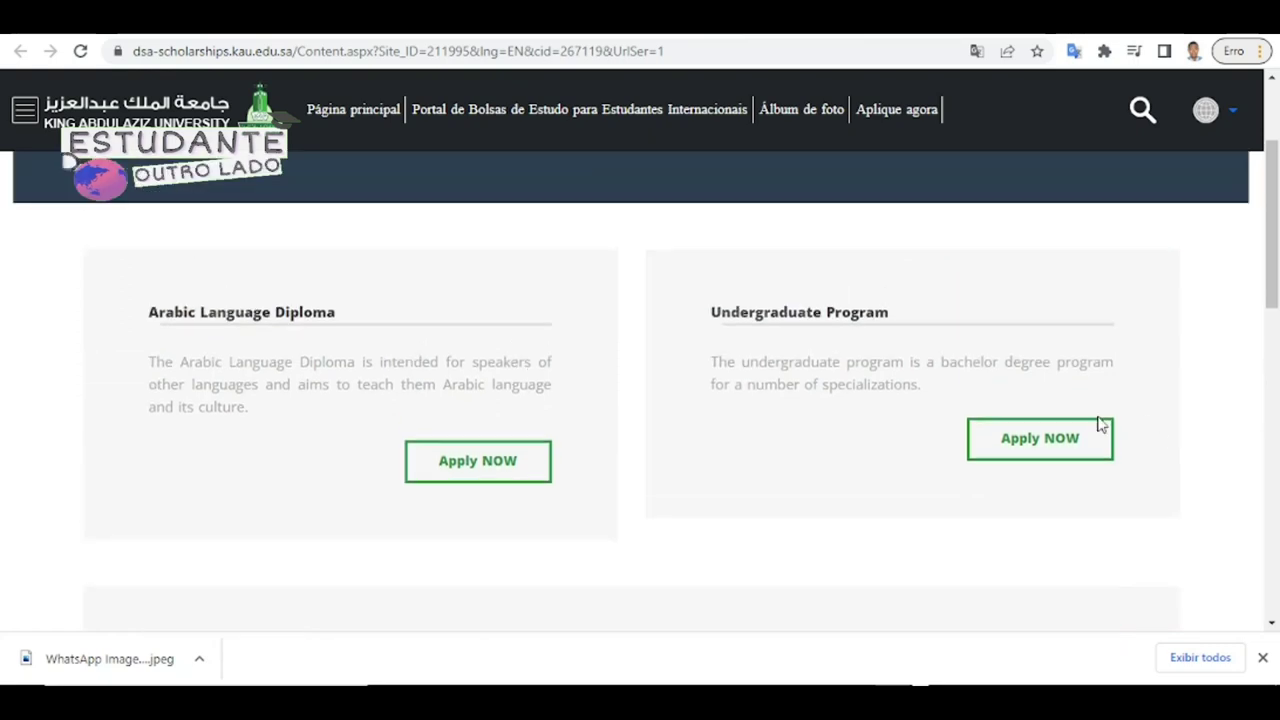
drag(982, 386, 682, 289)
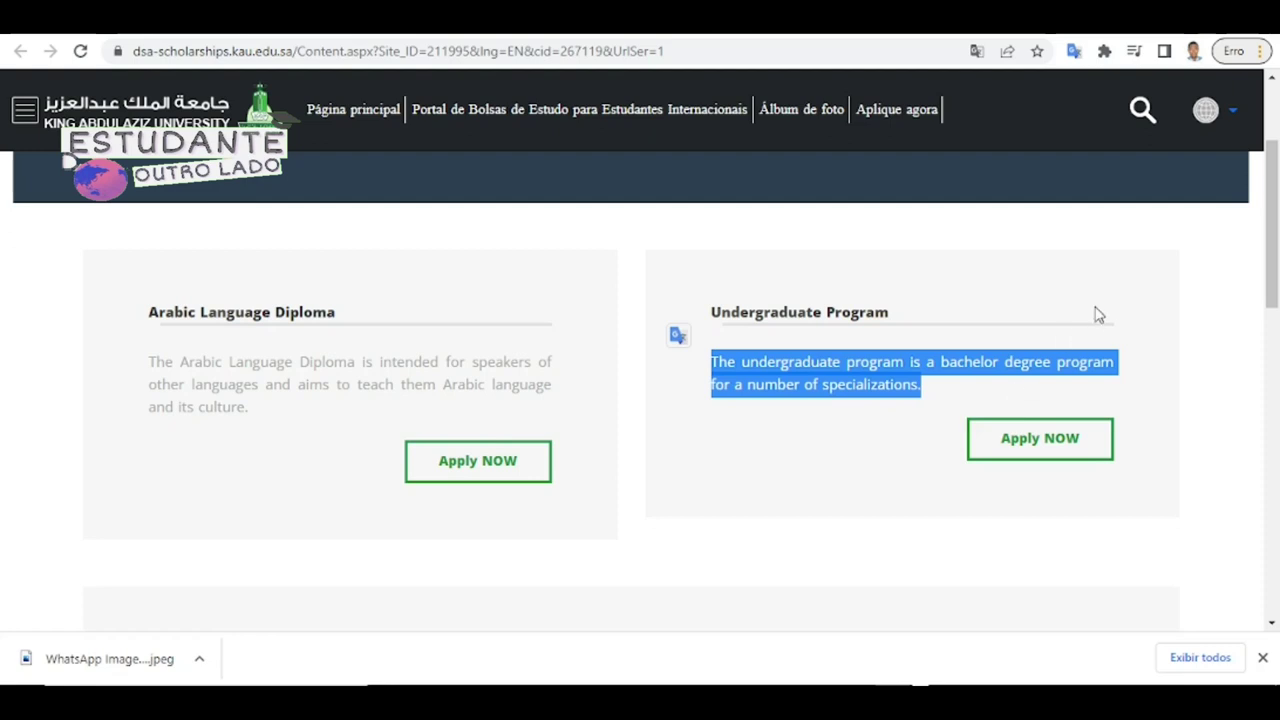
click(1132, 304)
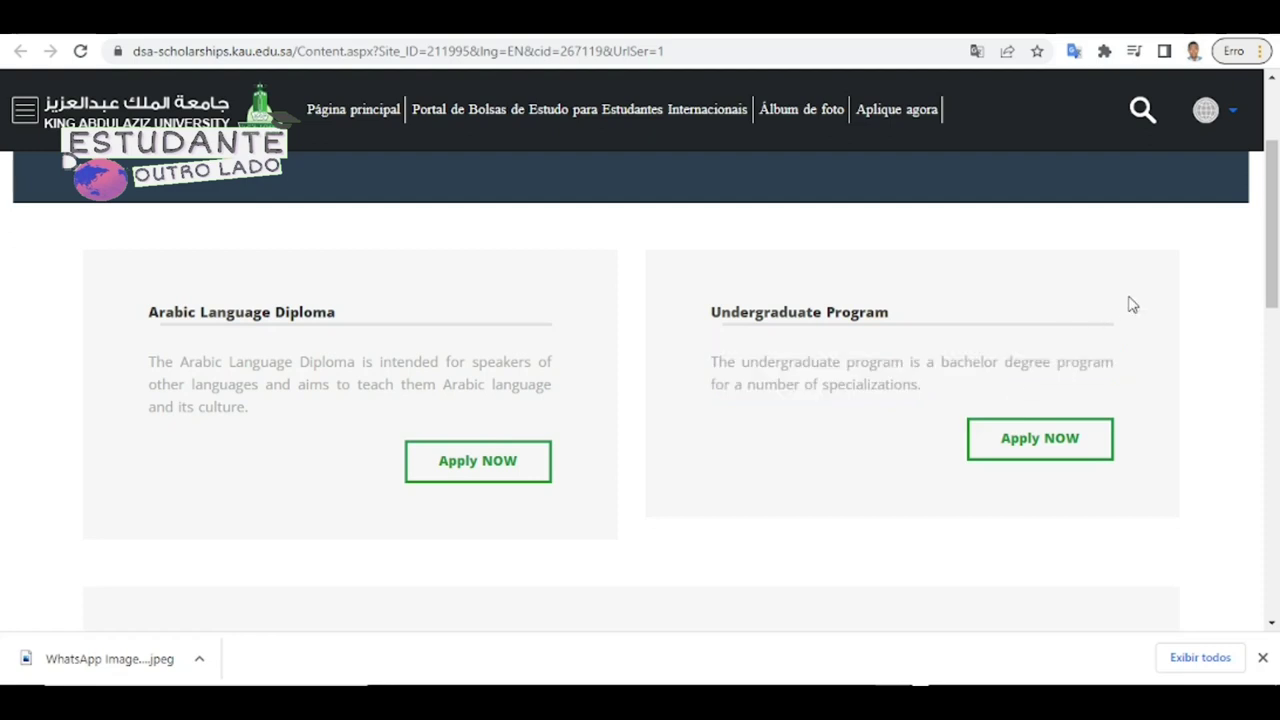
click(1045, 453)
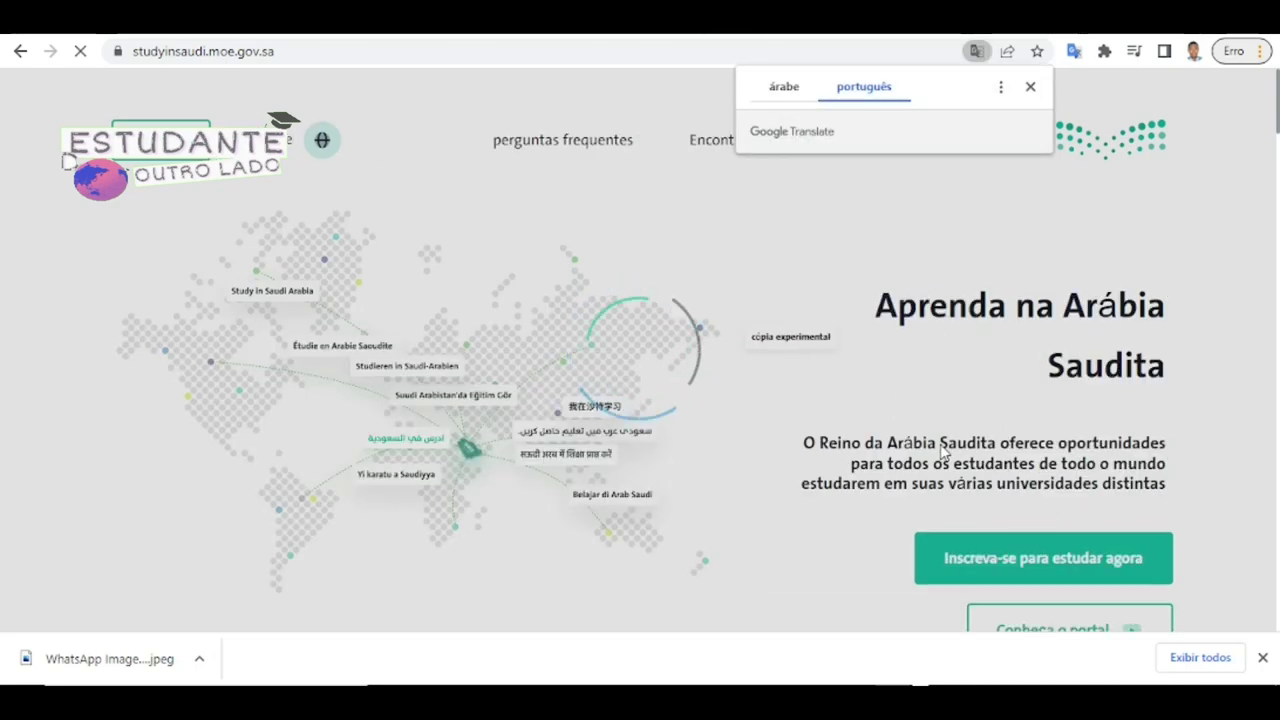
- Read the Portuguese-translated 'Aprenda na Arábia Saudita' welcome paragraph on the Study in Saudi homepage
scroll(1010, 440, down, 2)
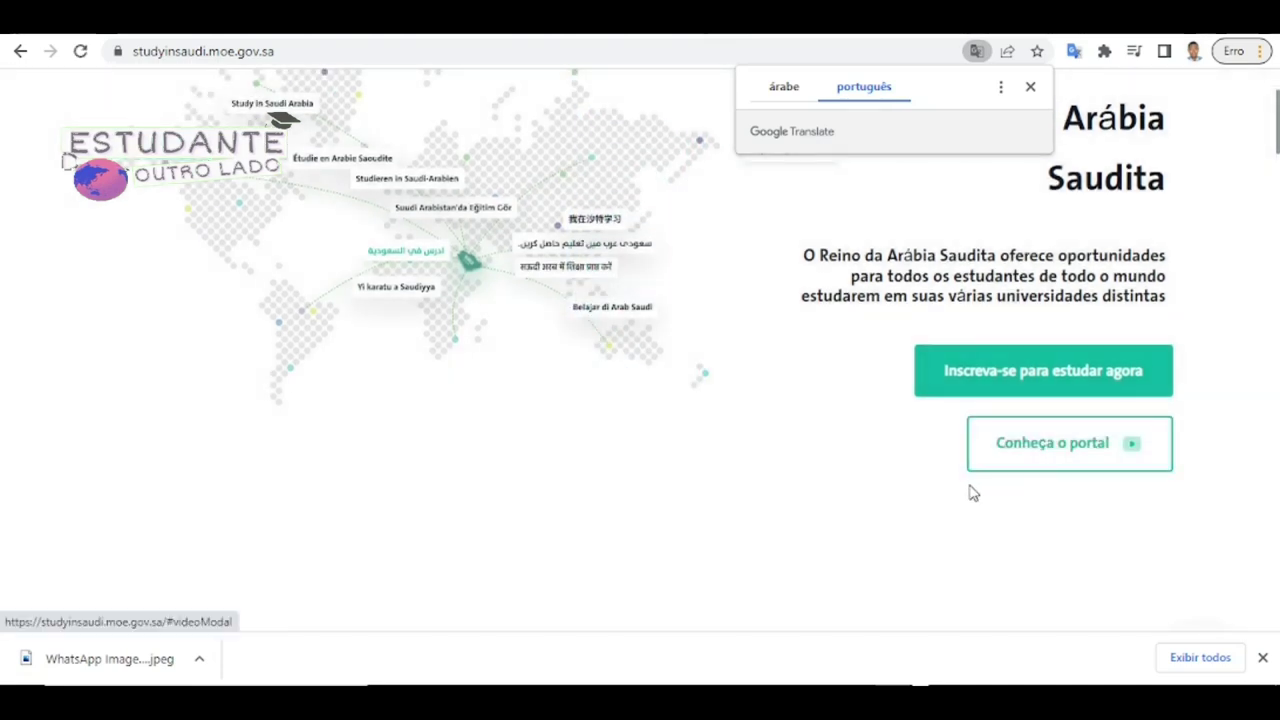
scroll(965, 485, up, 2)
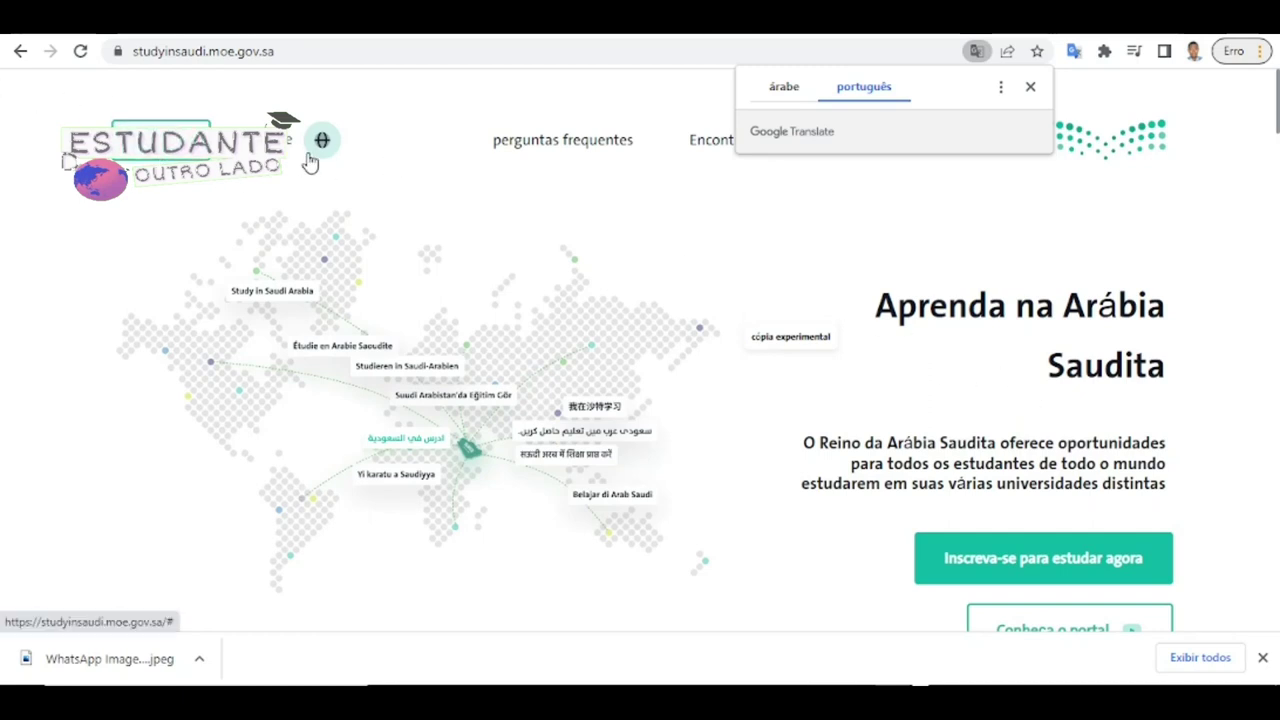
scroll(990, 430, down, 1)
scroll(1008, 422, up, 1)
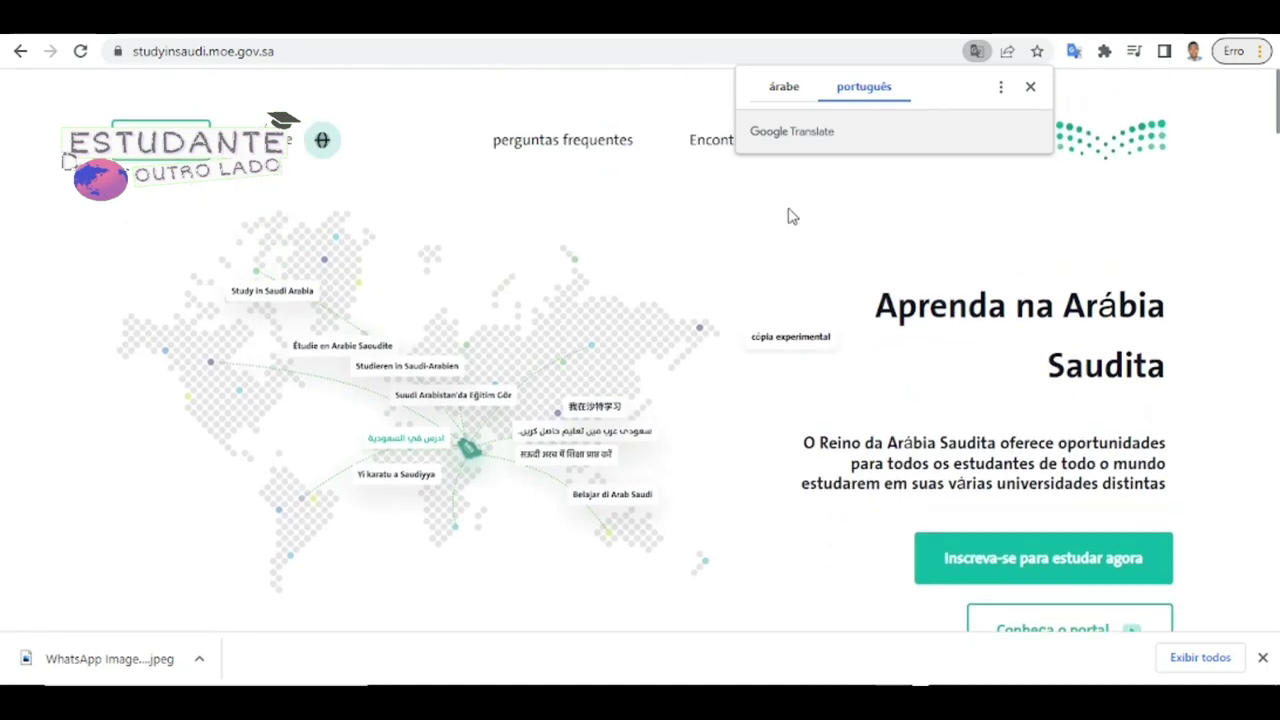
scroll(953, 360, down, 1)
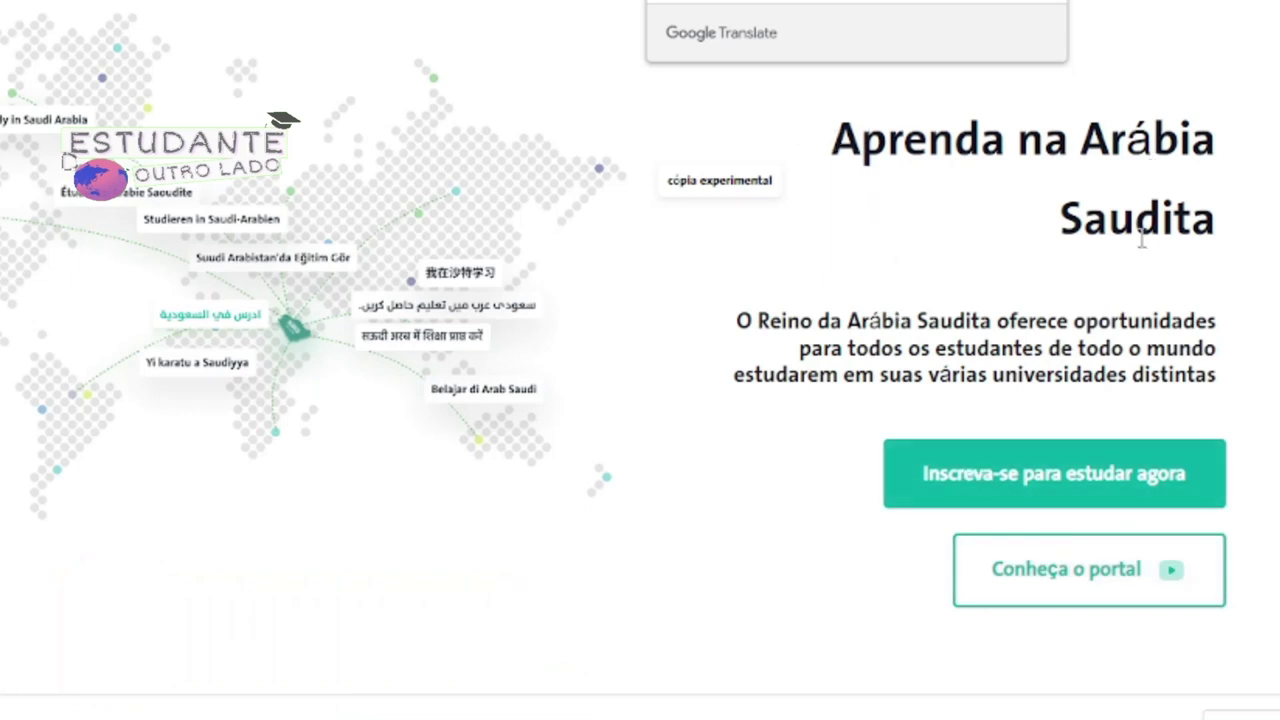
drag(726, 326, 1180, 322)
drag(800, 349, 1228, 400)
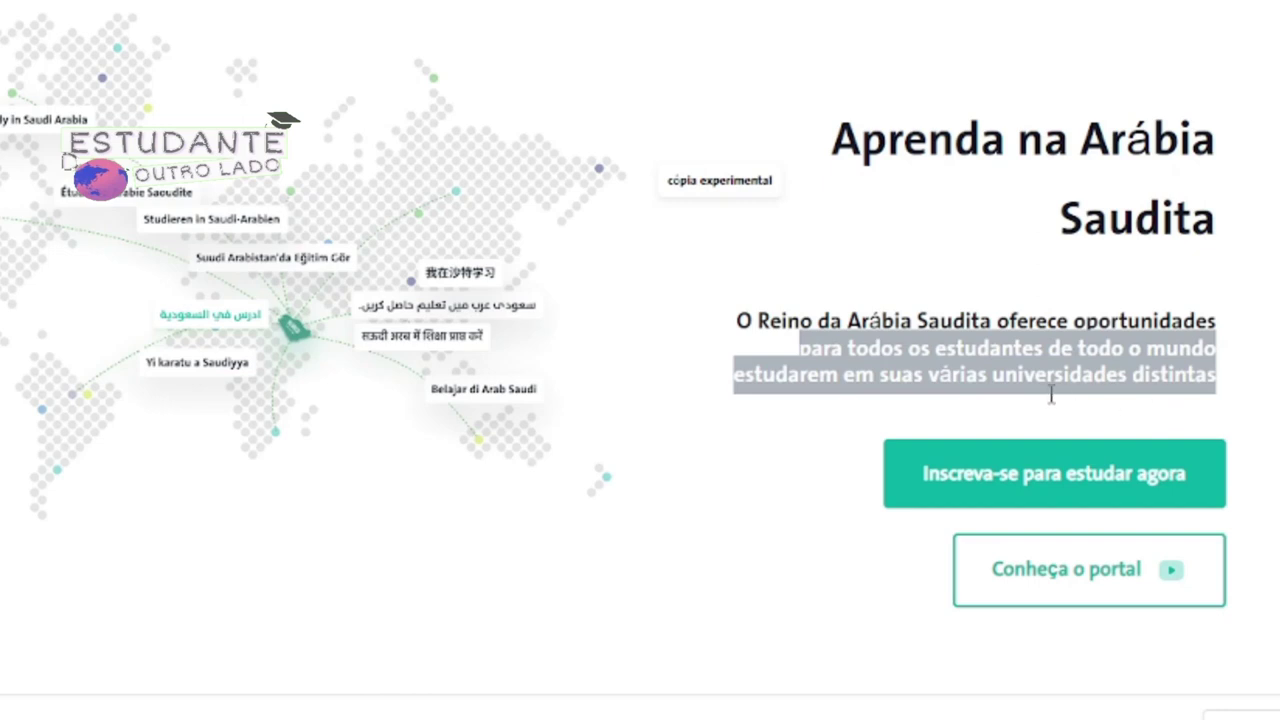
scroll(987, 383, down, 1)
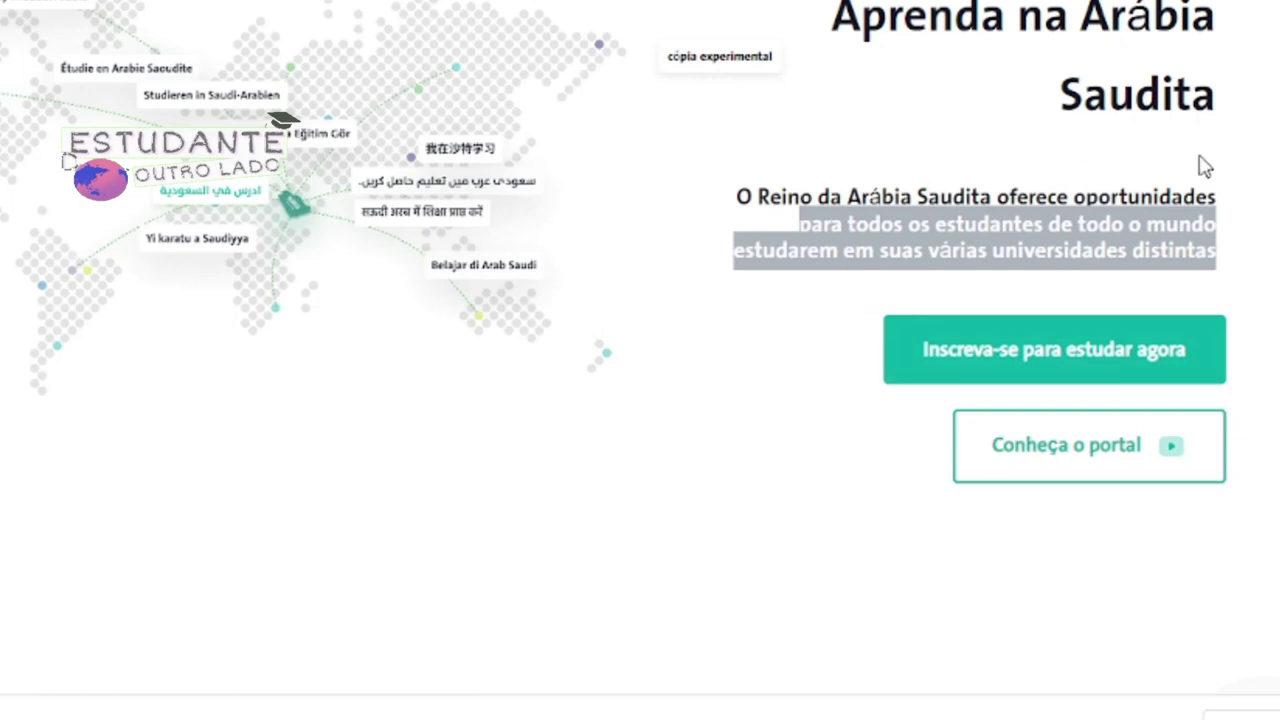
click(1262, 148)
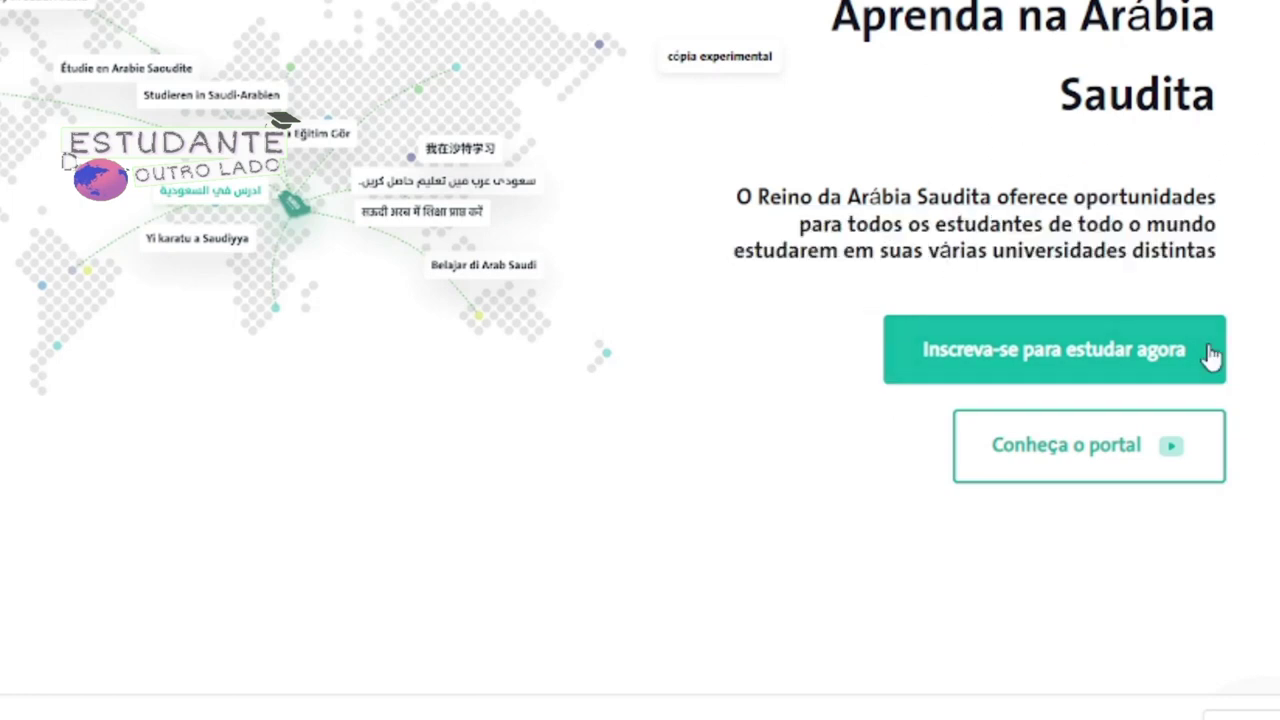
scroll(997, 368, up, 2)
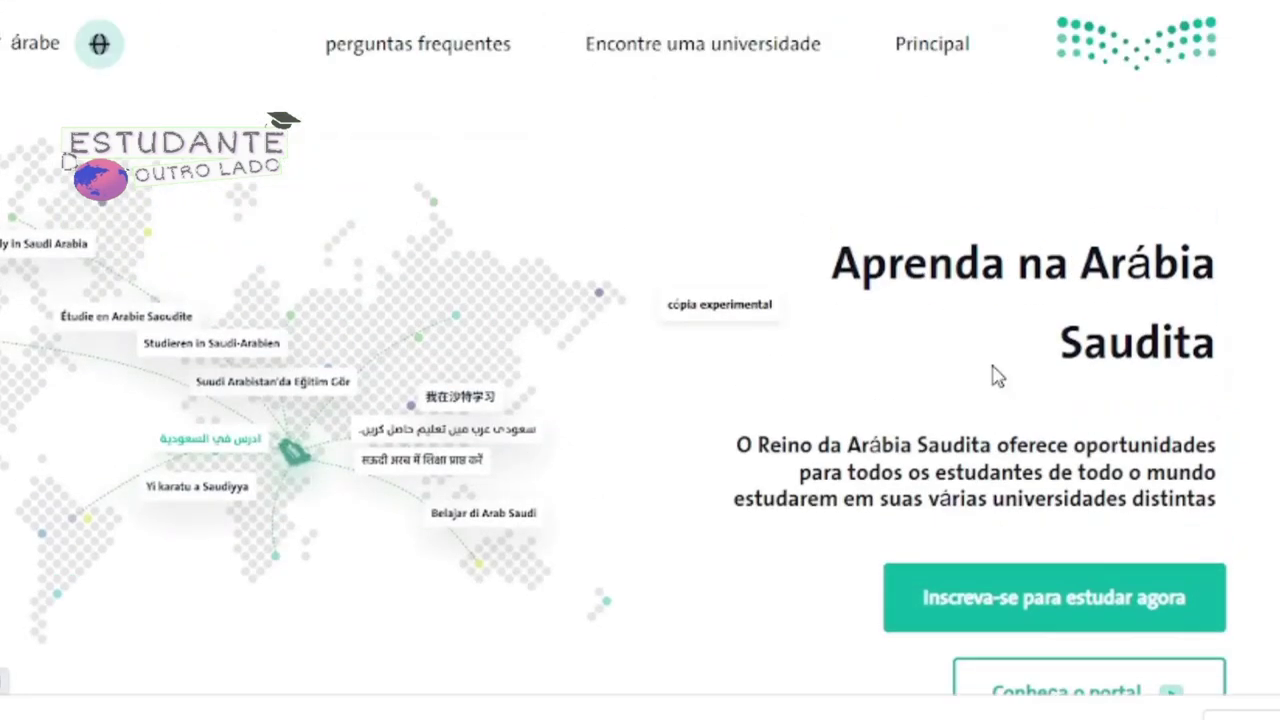
- Choose 'Inscreva-se para estudar agora', then 'Criar uma nova conta' in the login dialog
click(1176, 627)
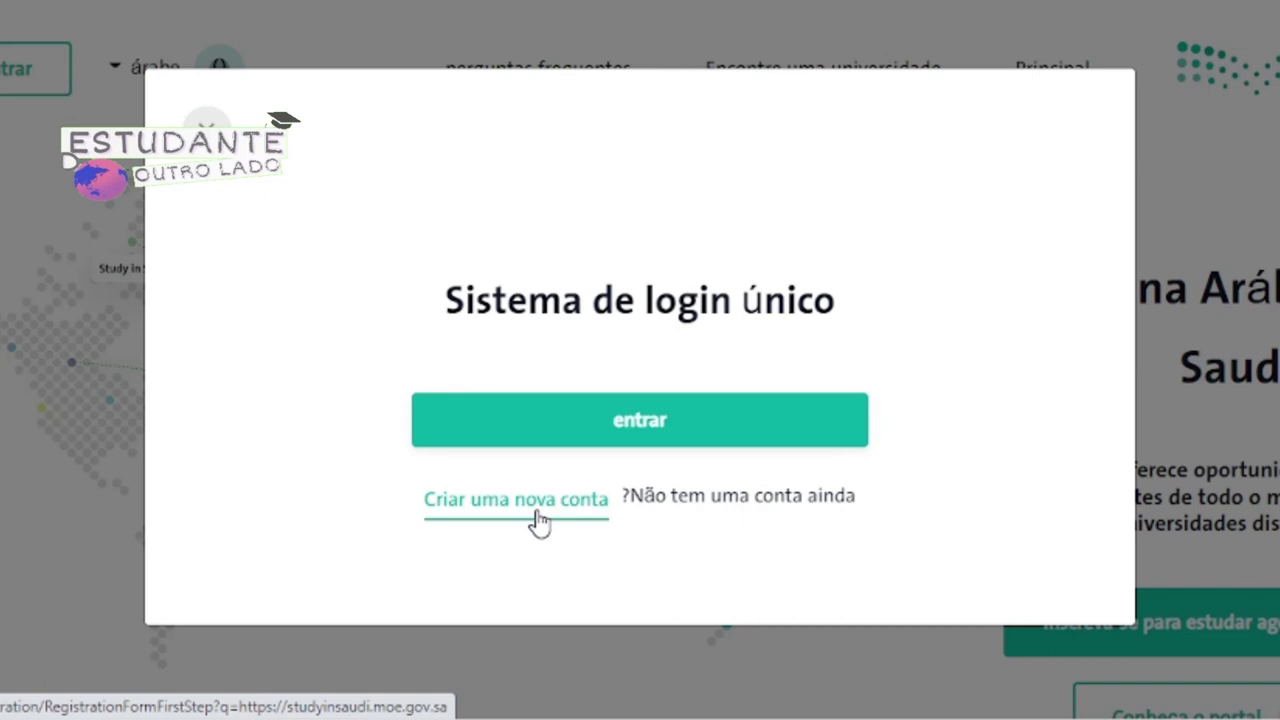
click(546, 510)
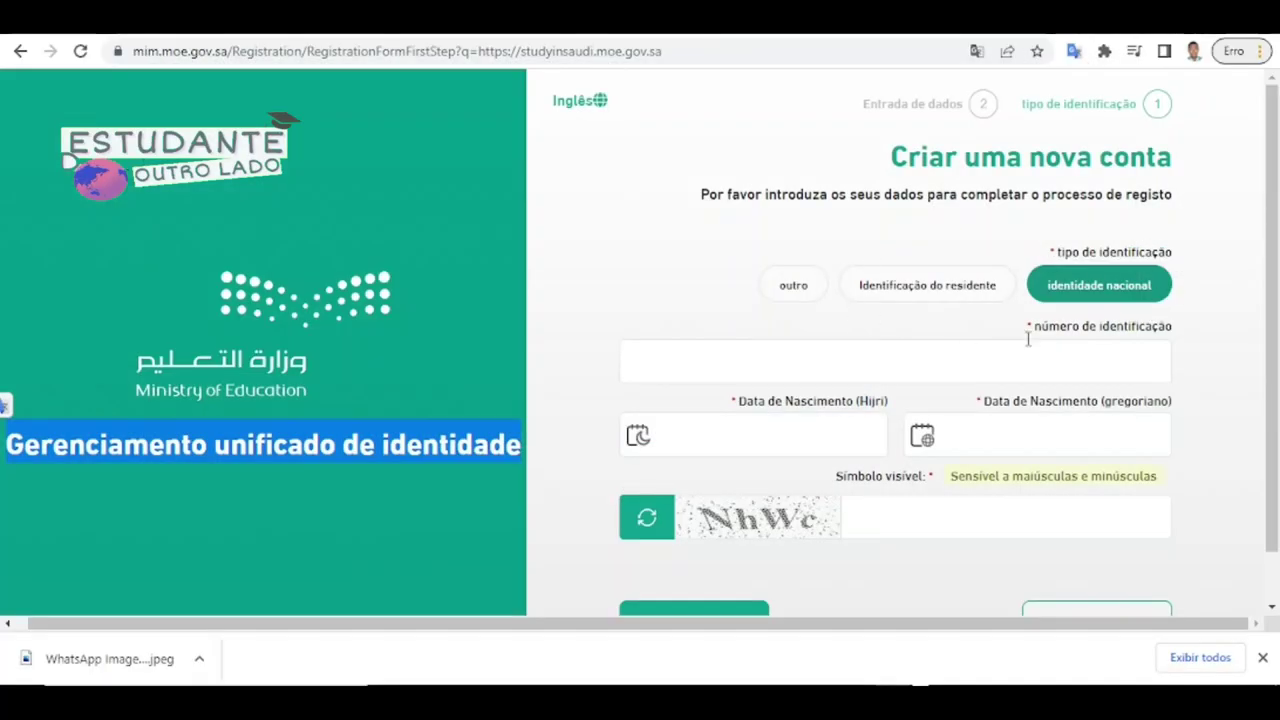
- Enter the national ID number and check the Hijri and Gregorian birth-date fields
scroll(1027, 339, down, 1)
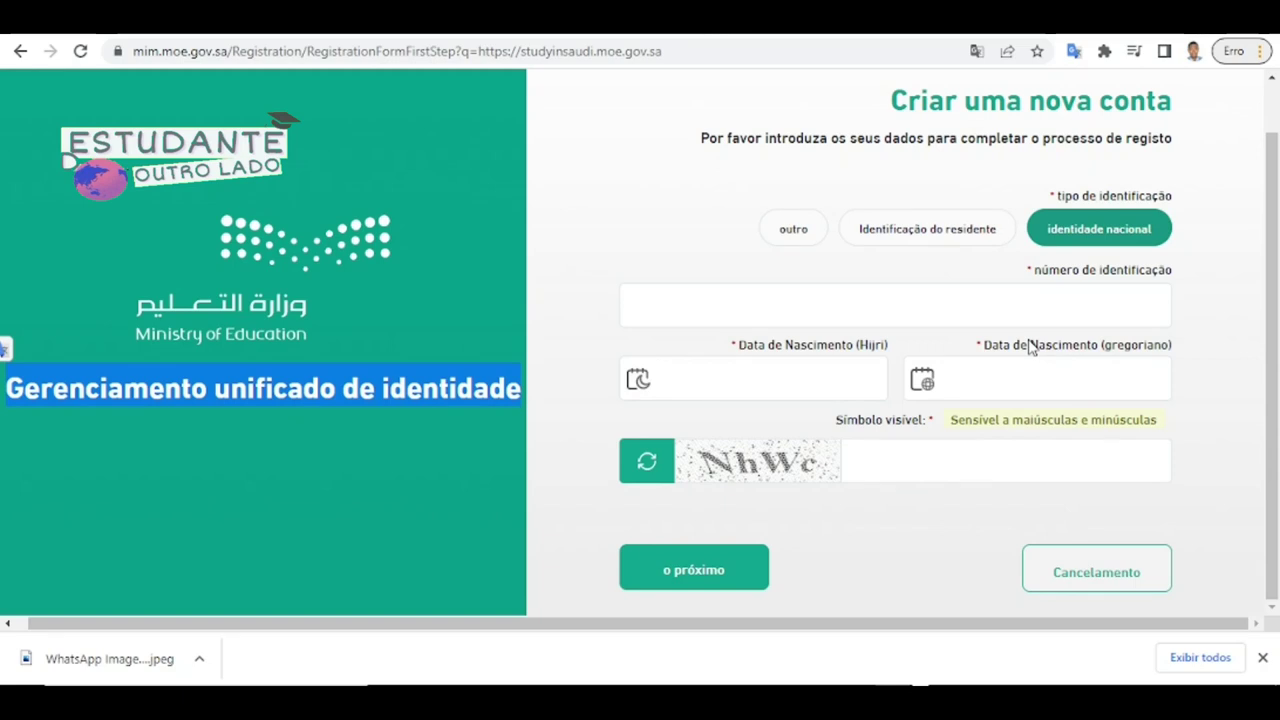
click(1055, 300)
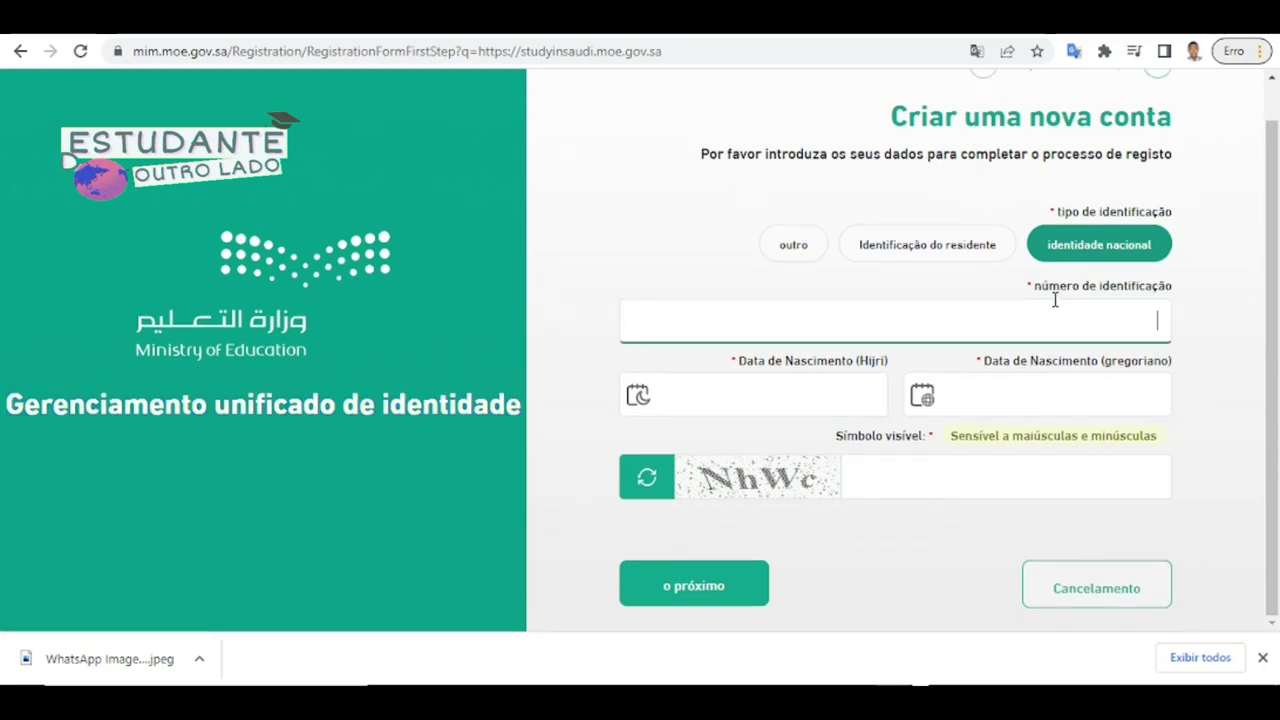
click(1043, 390)
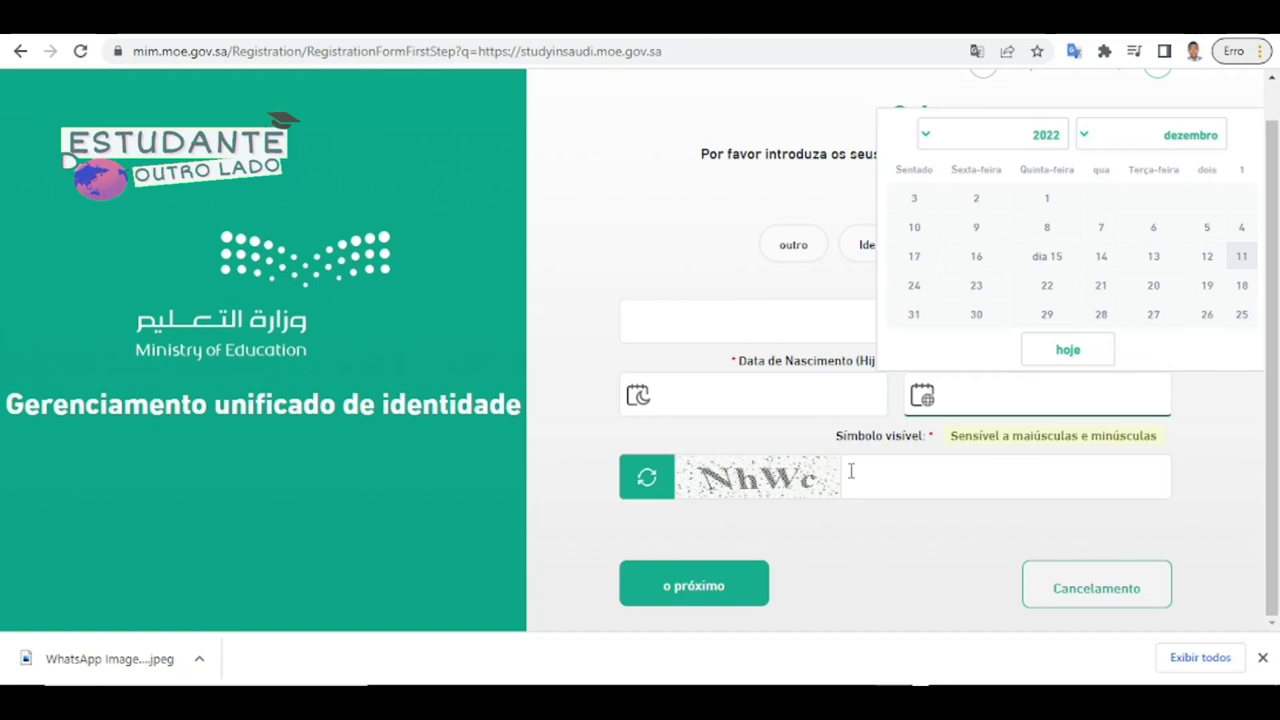
click(745, 200)
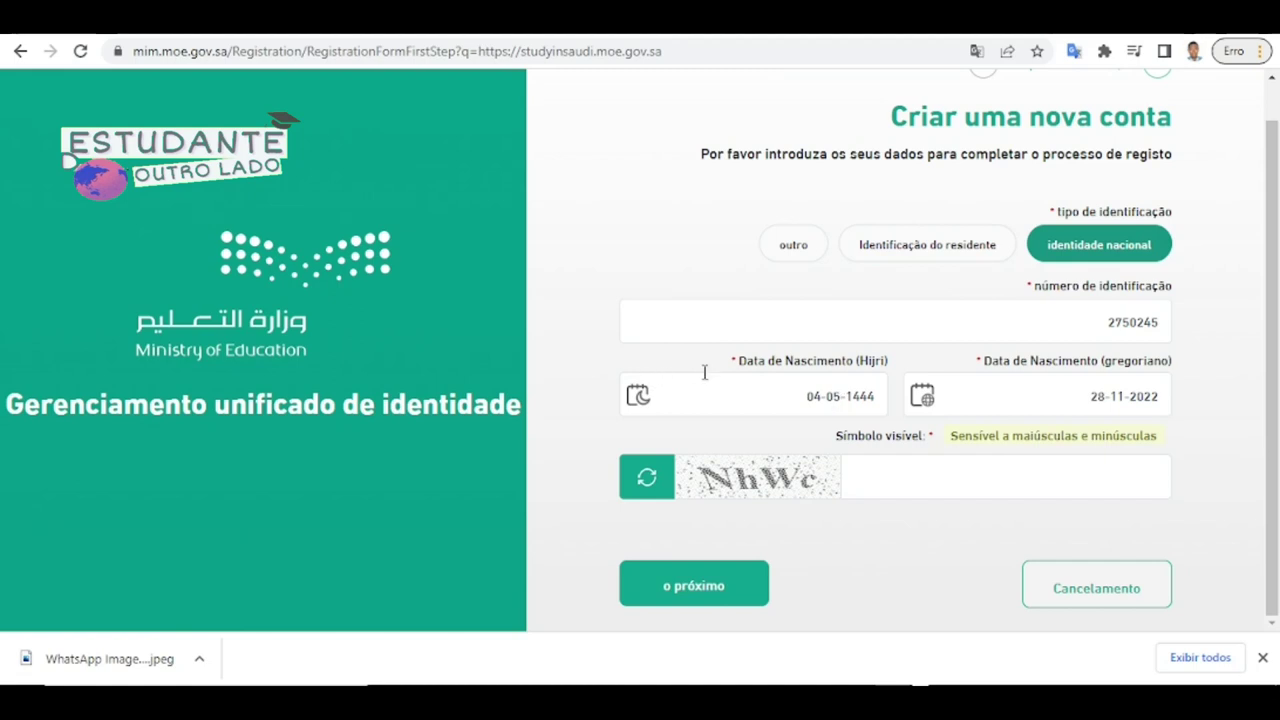
drag(723, 377, 893, 375)
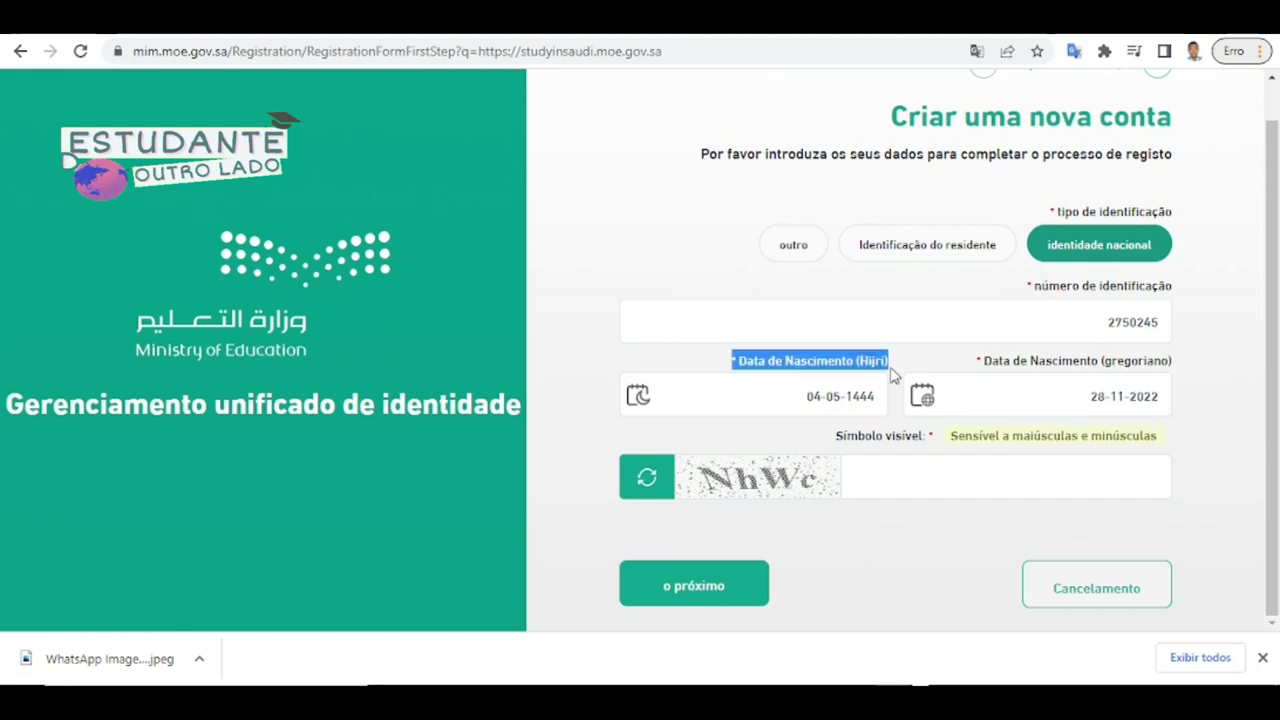
drag(1172, 362, 954, 340)
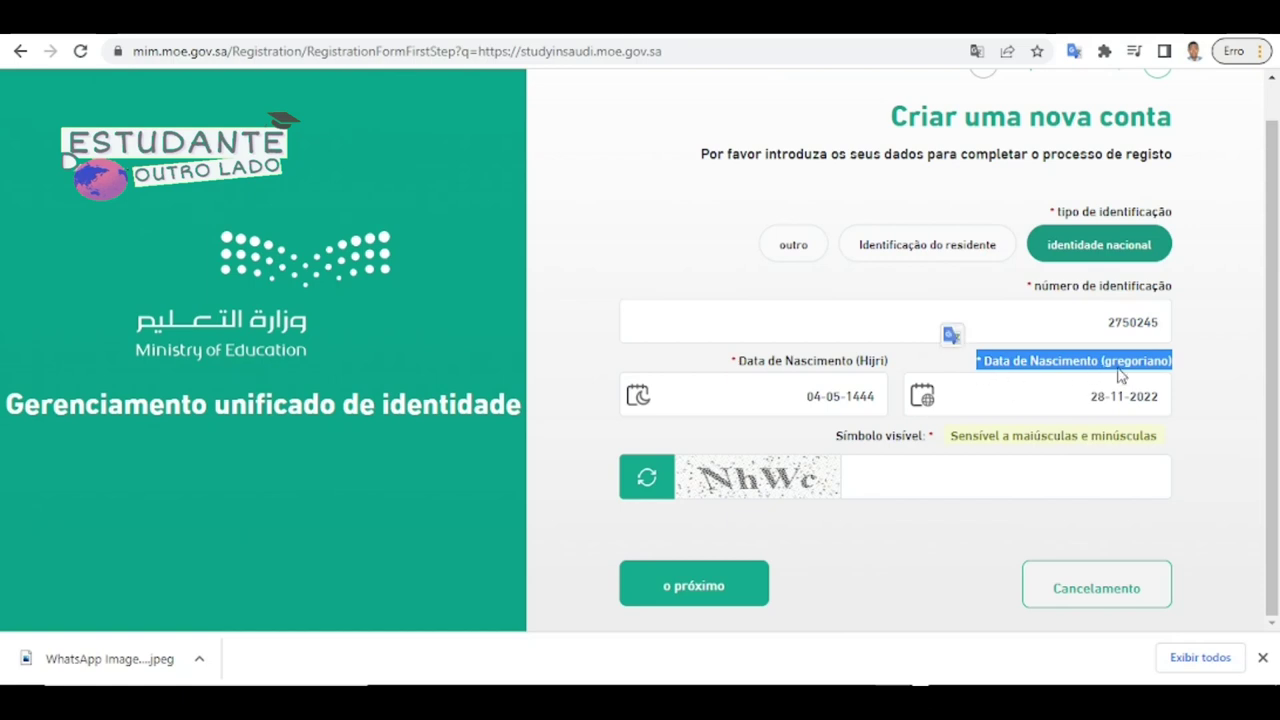
- Set the Gregorian and Hijri birth dates and submit the first registration step
click(1156, 400)
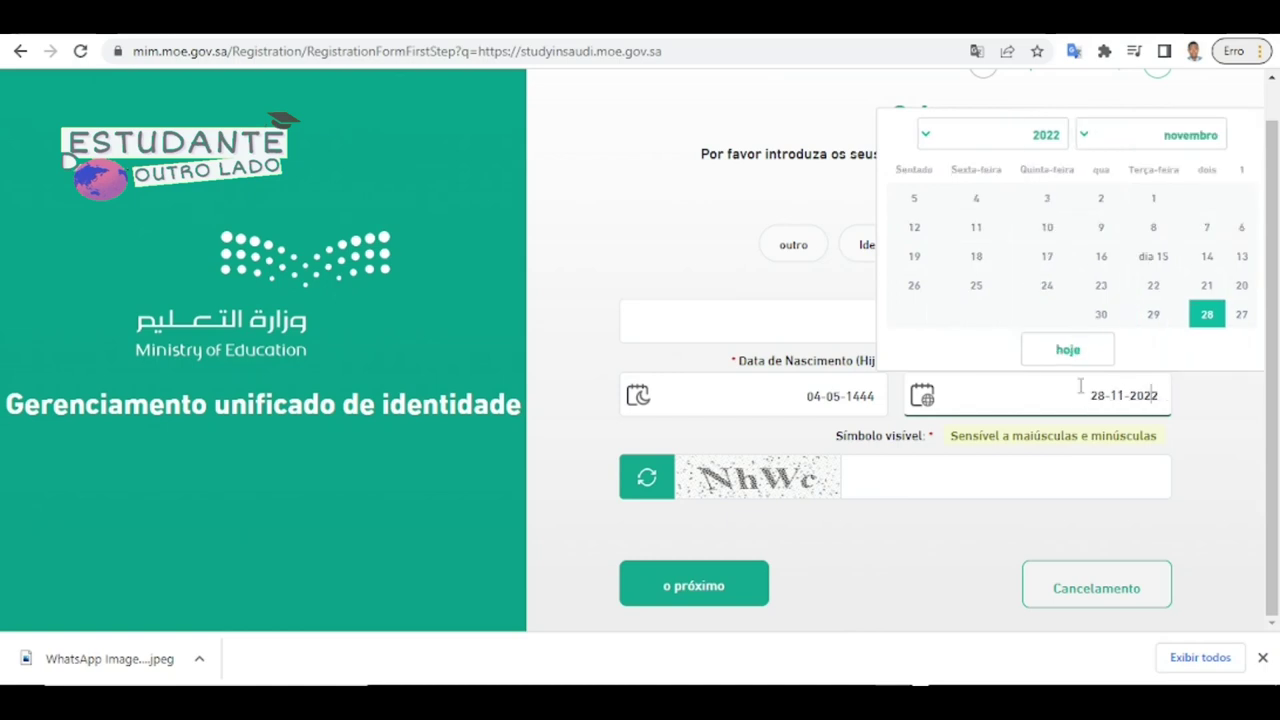
triple_click(1145, 404)
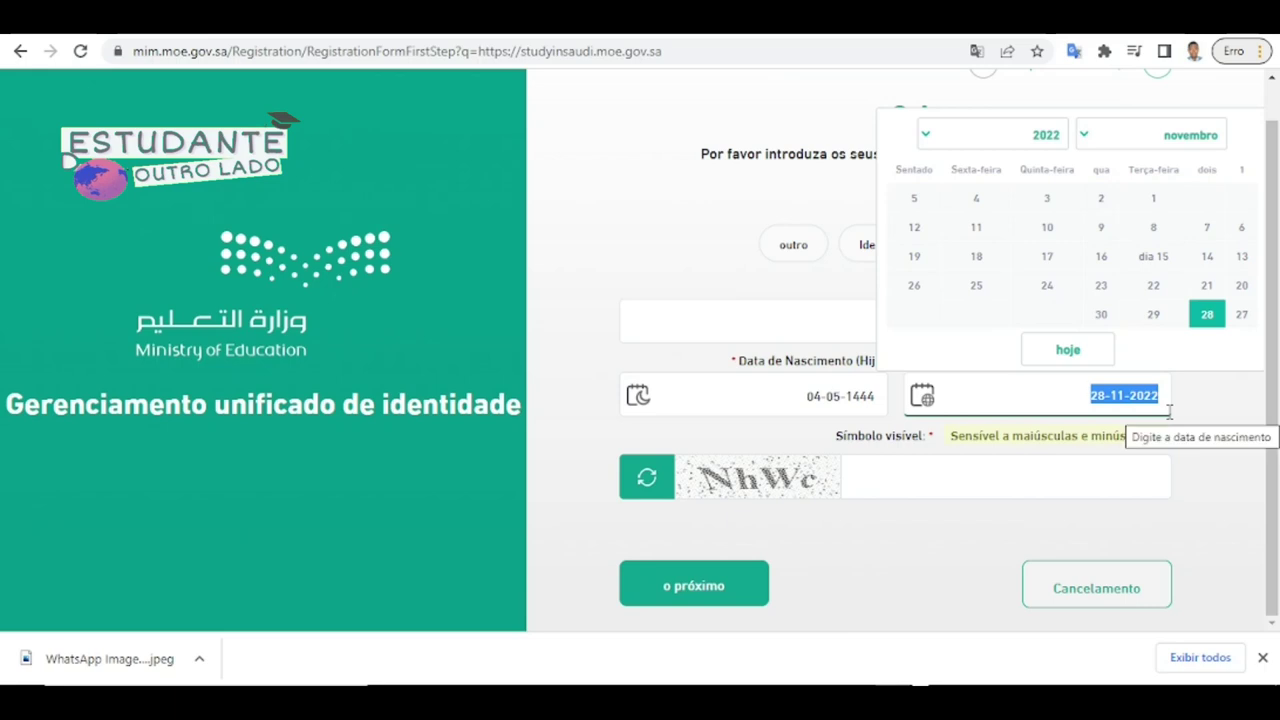
triple_click(872, 397)
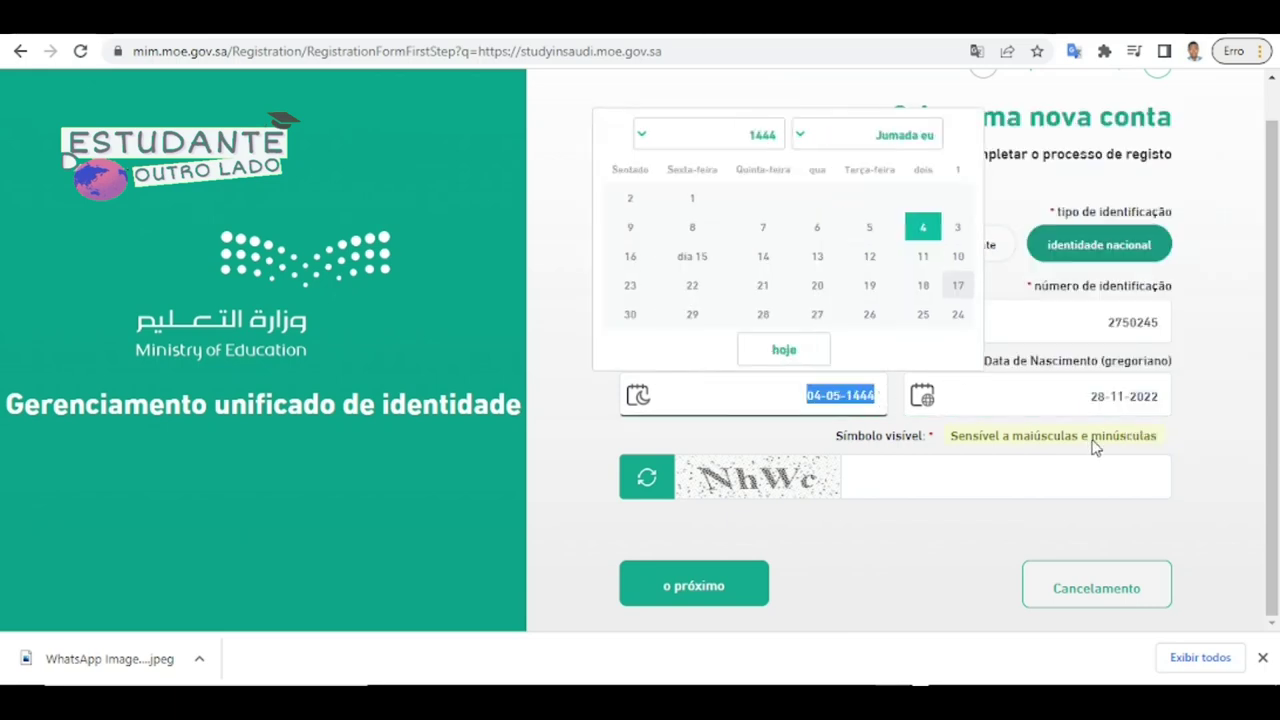
click(1158, 397)
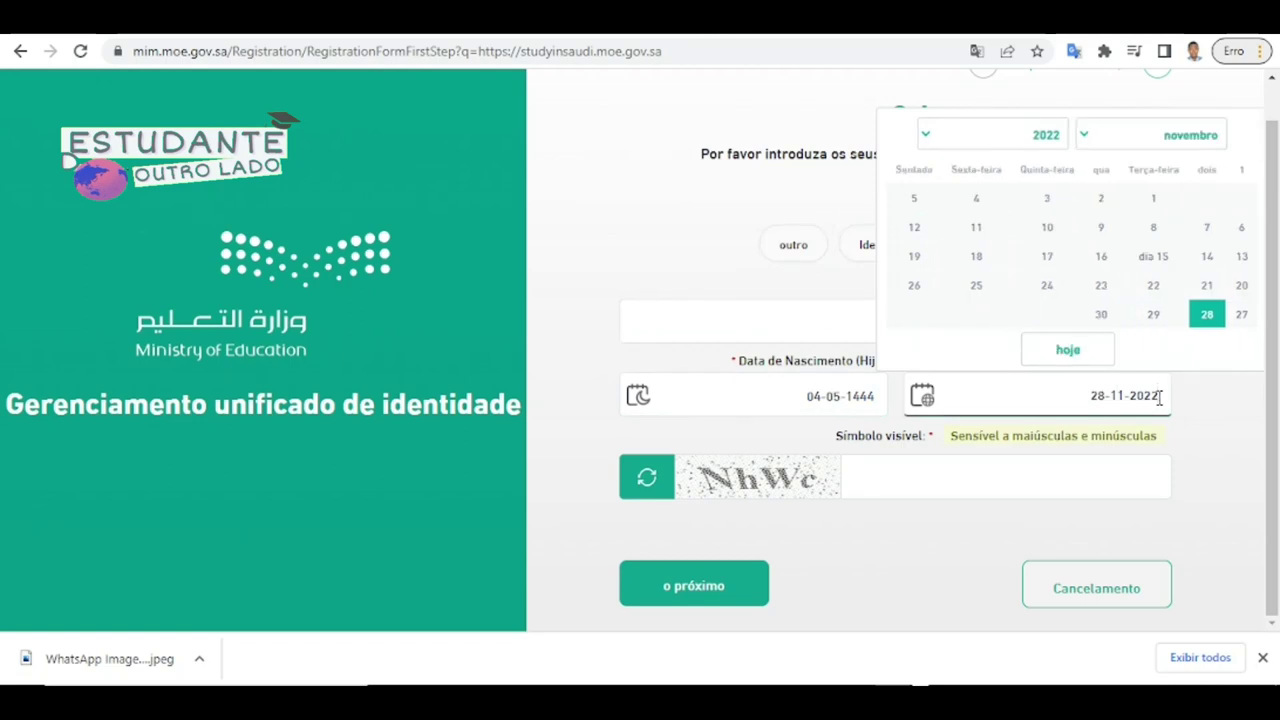
click(709, 590)
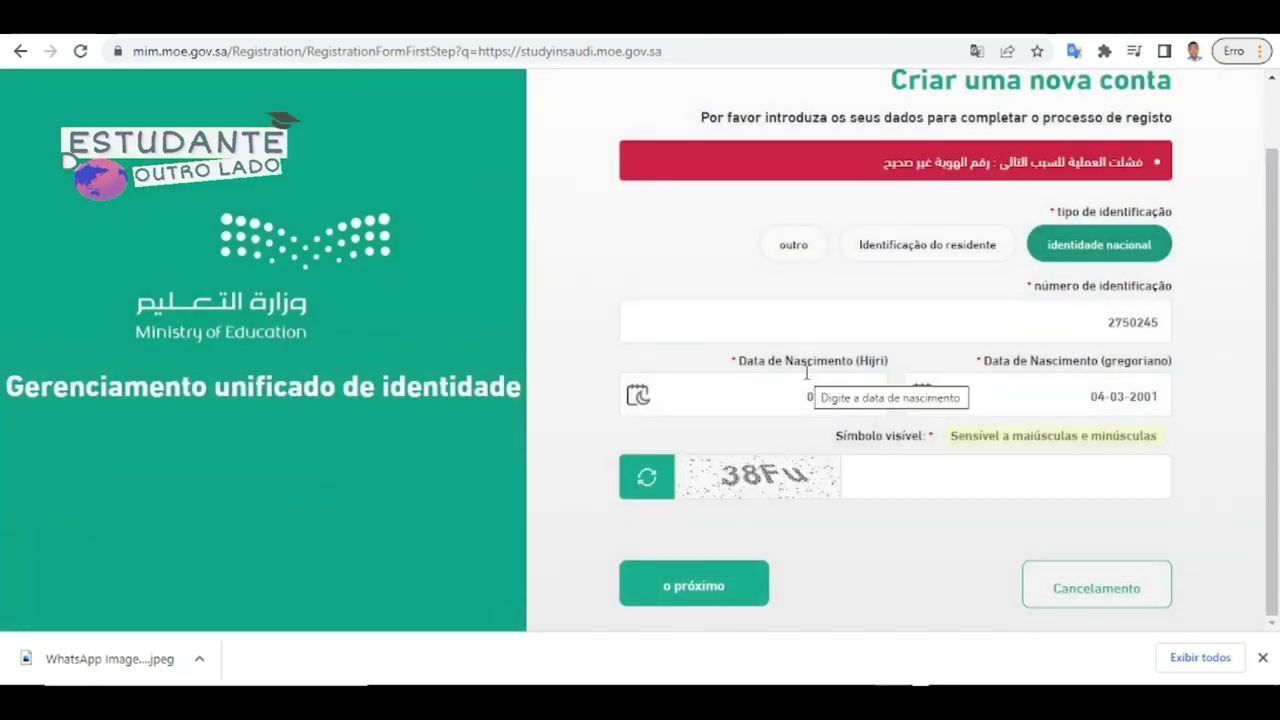
- Switch the identification type to 'outro', autofill the e-mail with Angola nationality, and continue
click(905, 252)
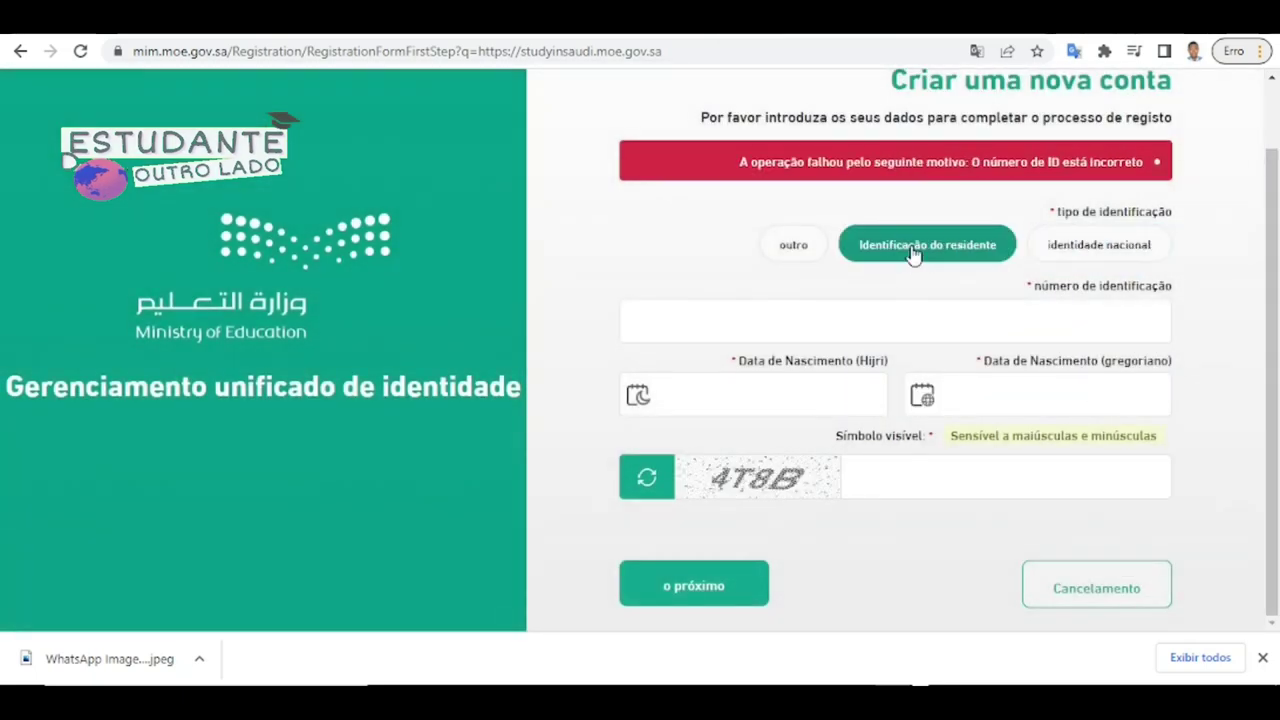
click(797, 249)
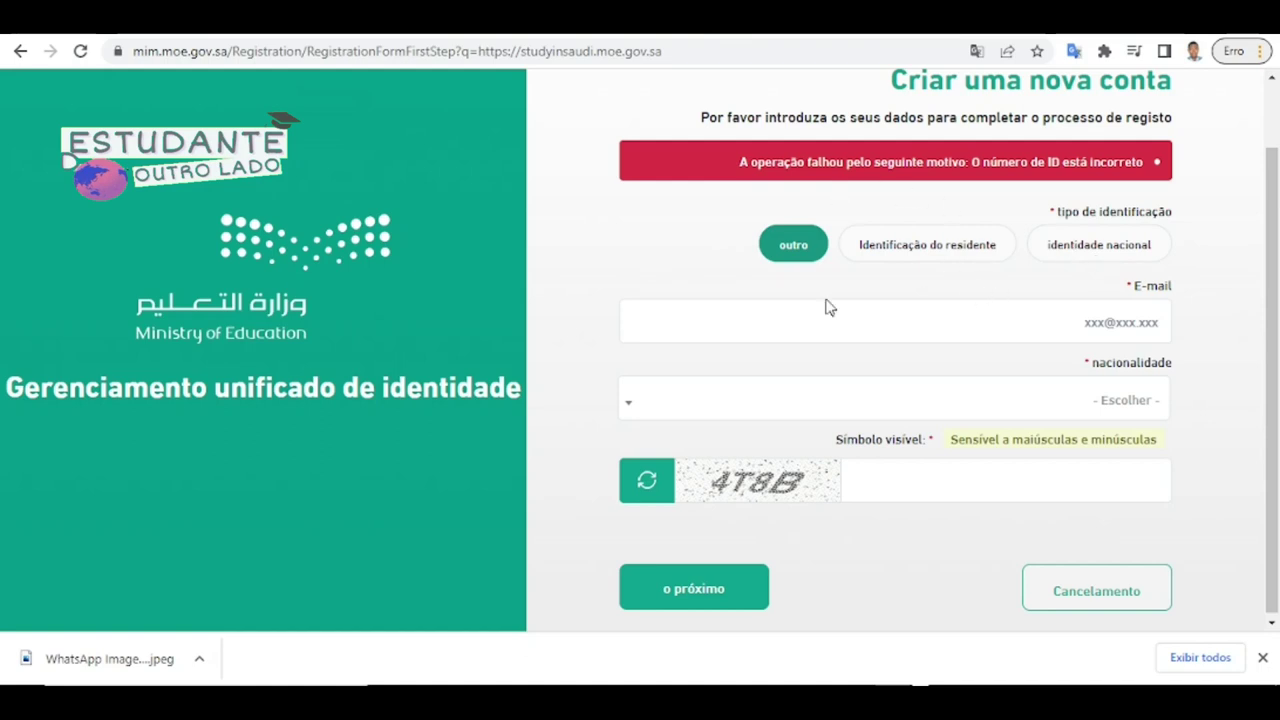
scroll(943, 277, up, 1)
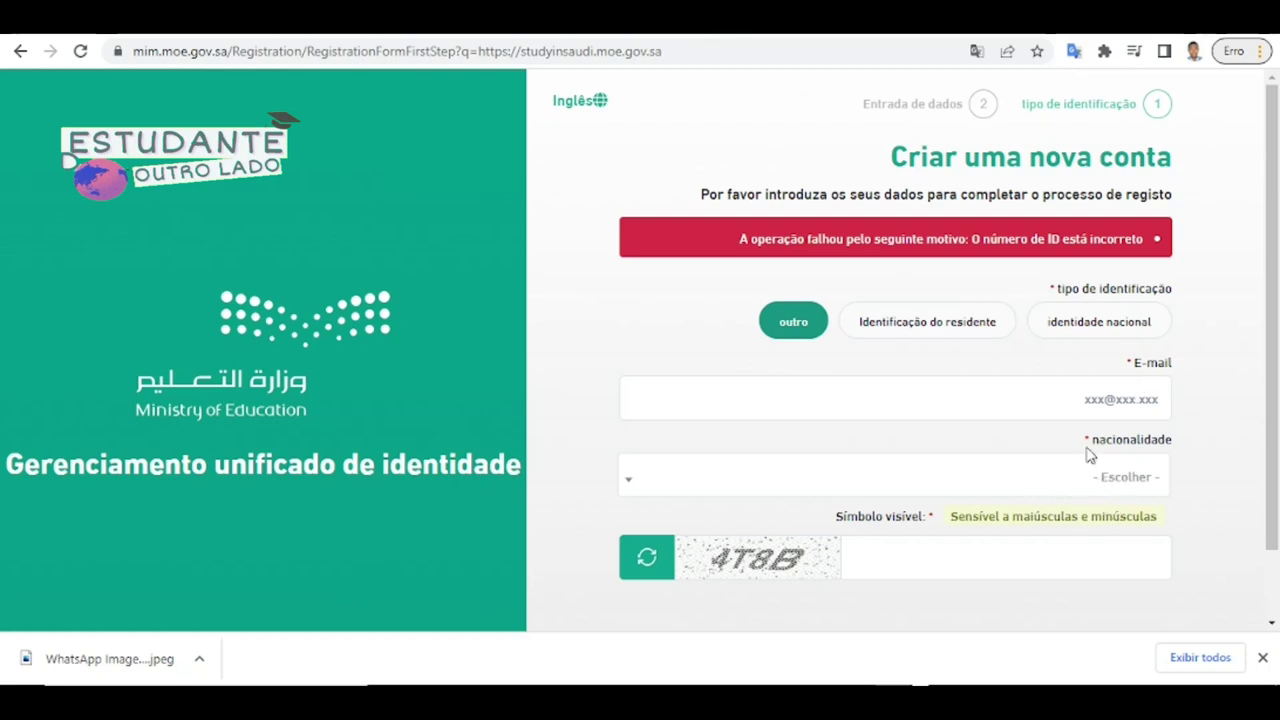
click(1072, 401)
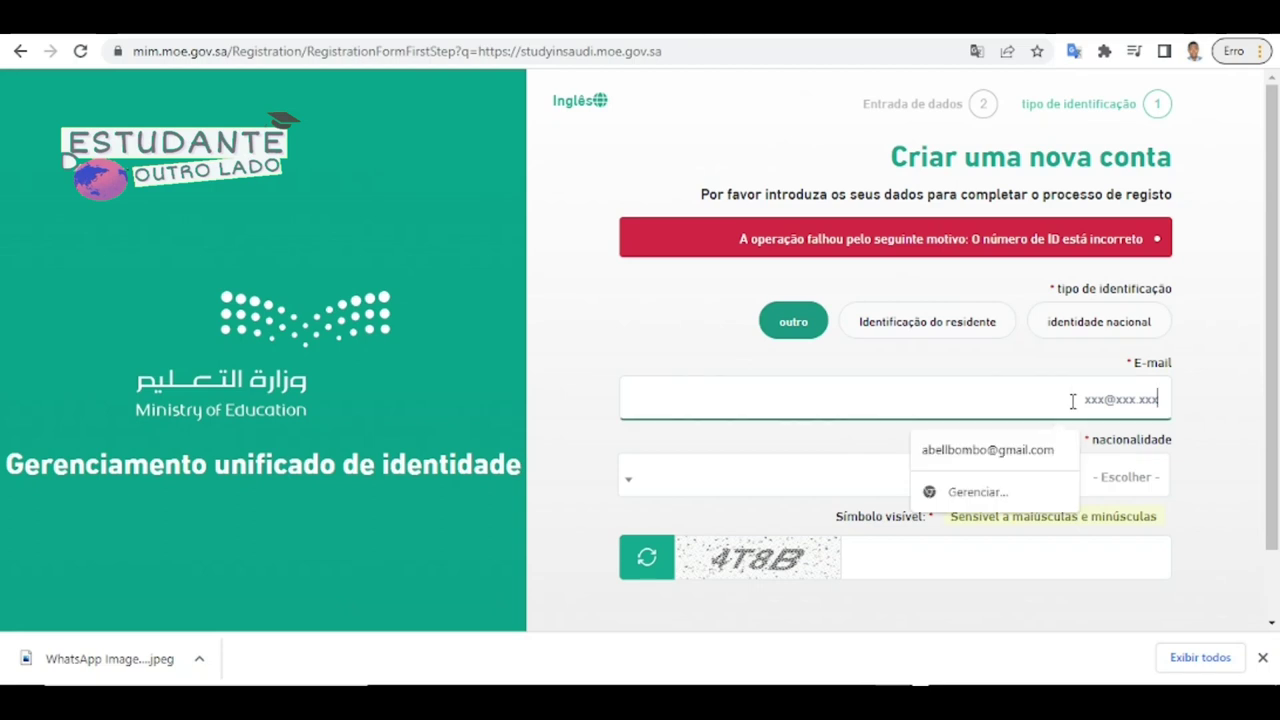
click(968, 452)
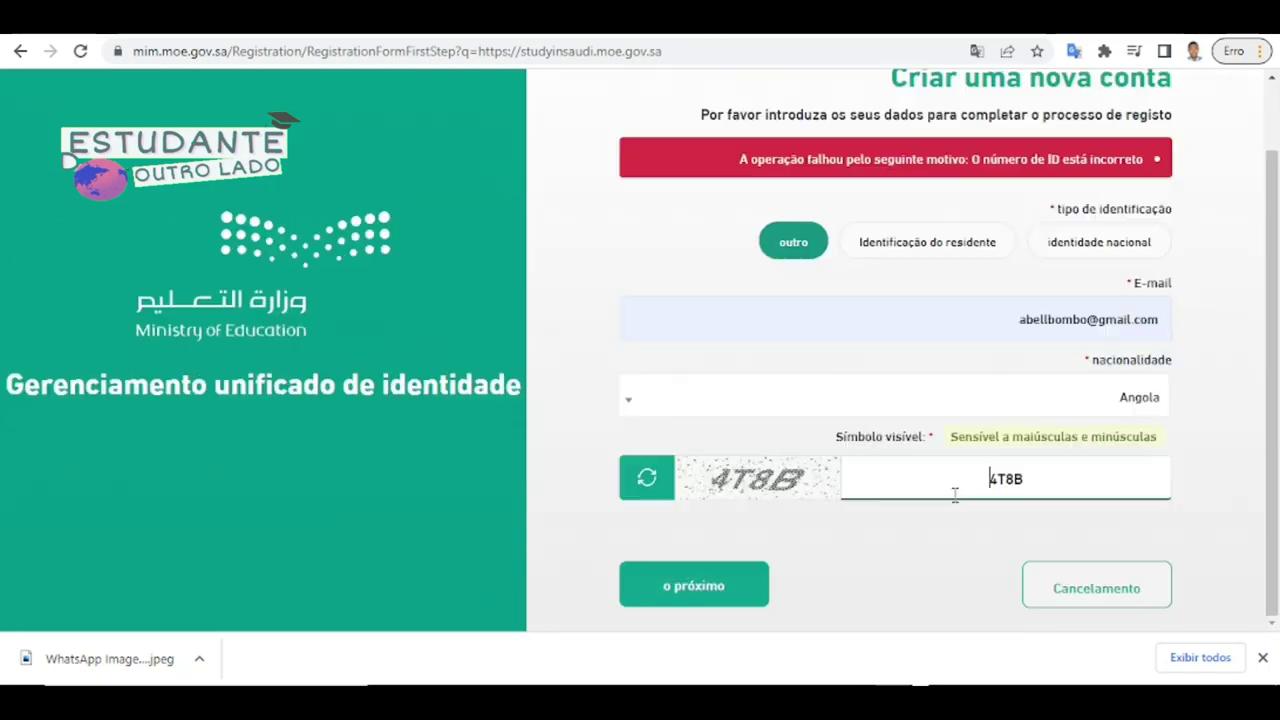
click(712, 588)
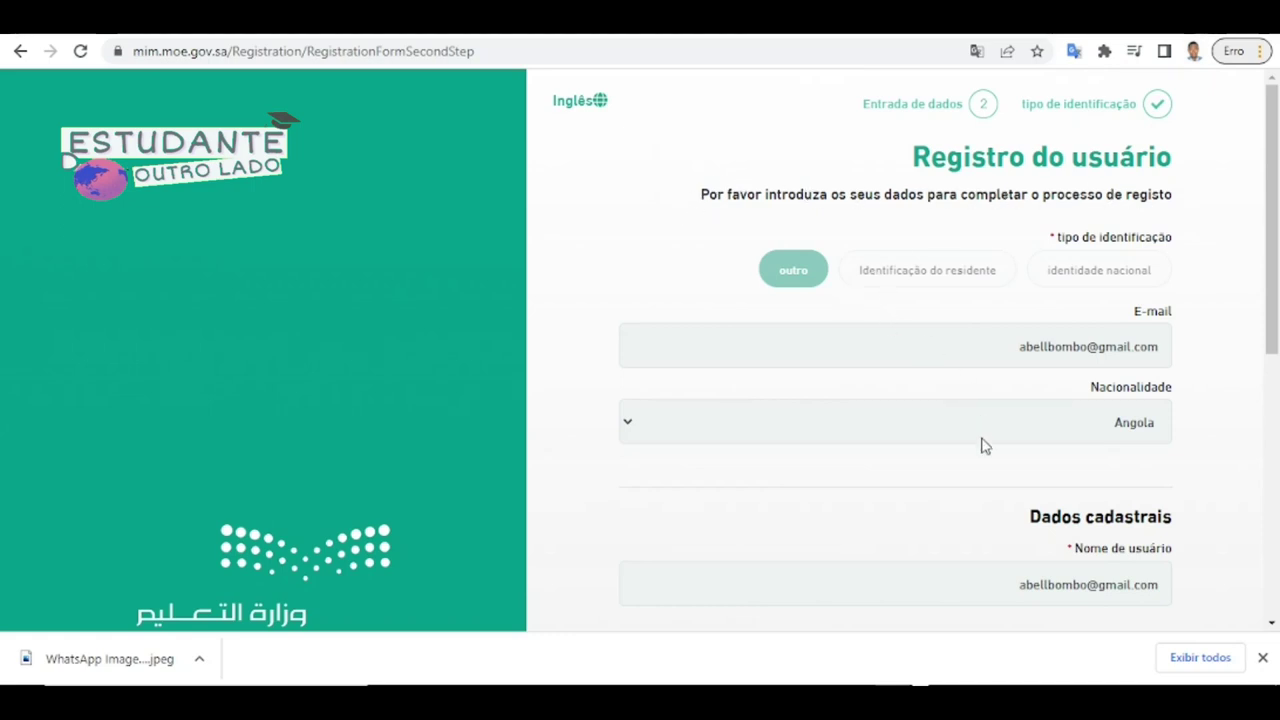
- Enter the mobile number in the required format, alongside the English names, male gender and birth dates
scroll(980, 447, down, 1)
scroll(980, 447, down, 3)
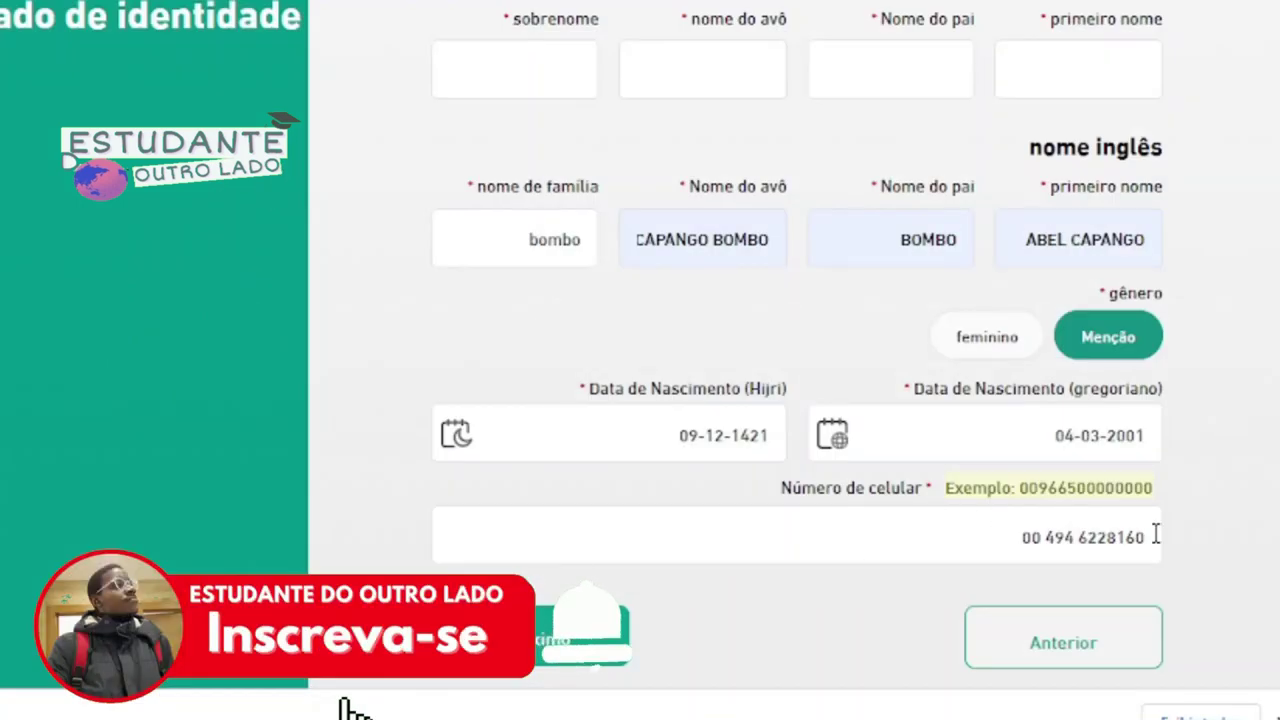
drag(1154, 533, 980, 531)
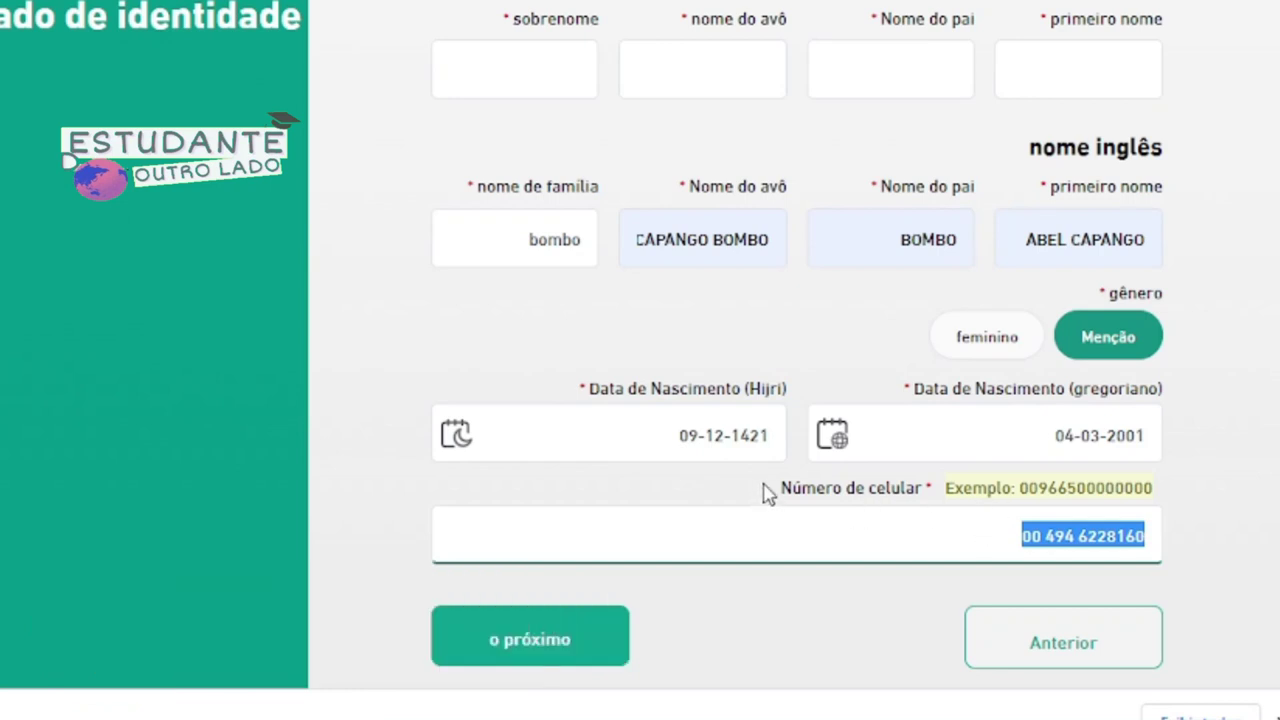
drag(766, 491, 1152, 497)
triple_click(1151, 500)
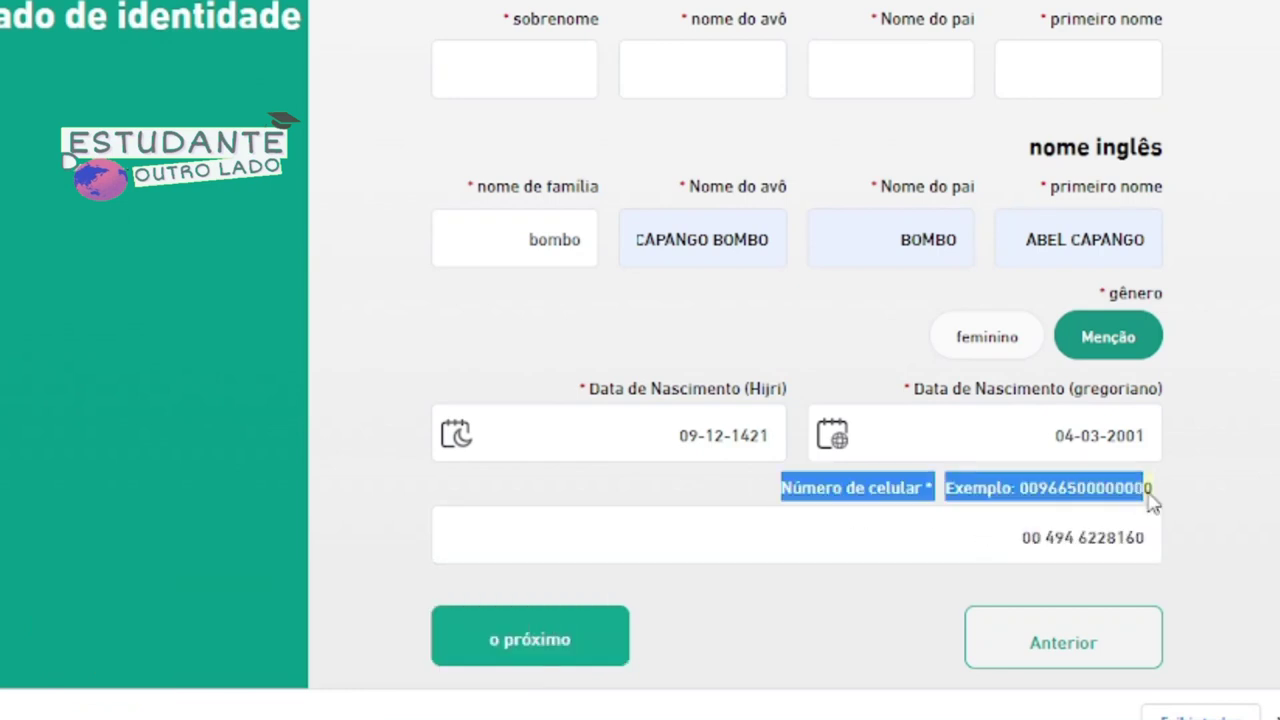
click(888, 524)
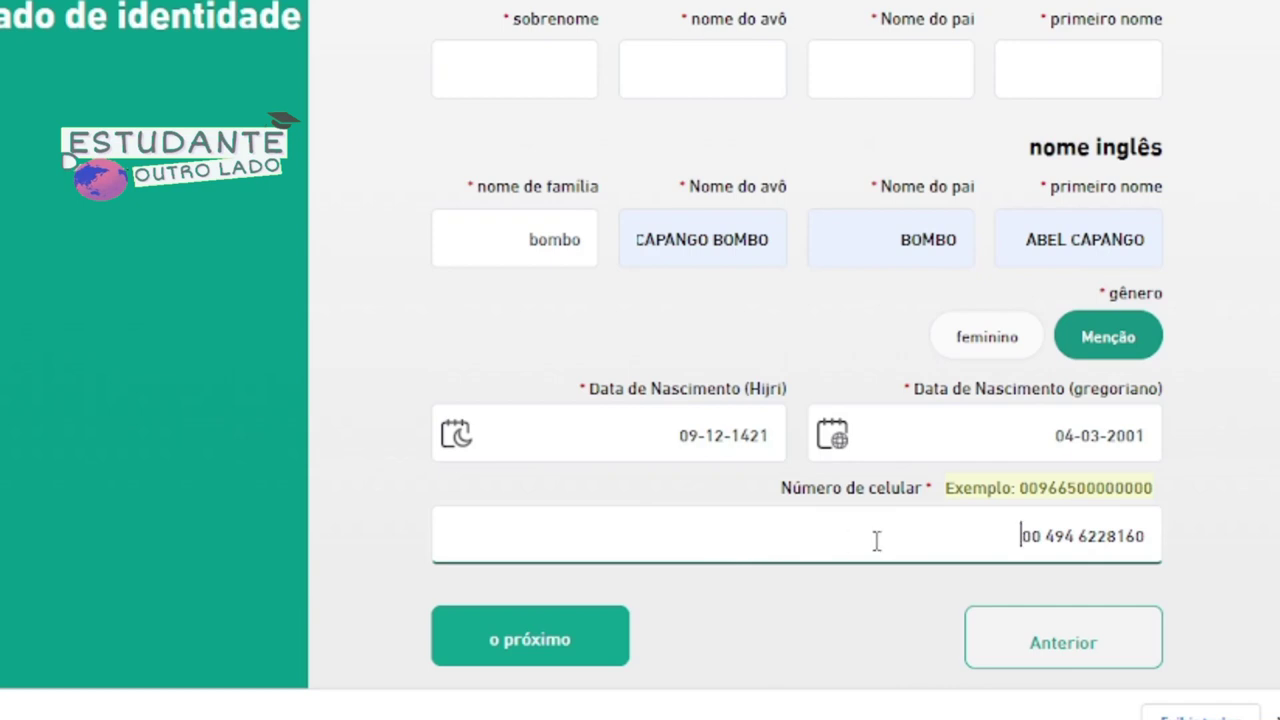
drag(1020, 536, 1140, 490)
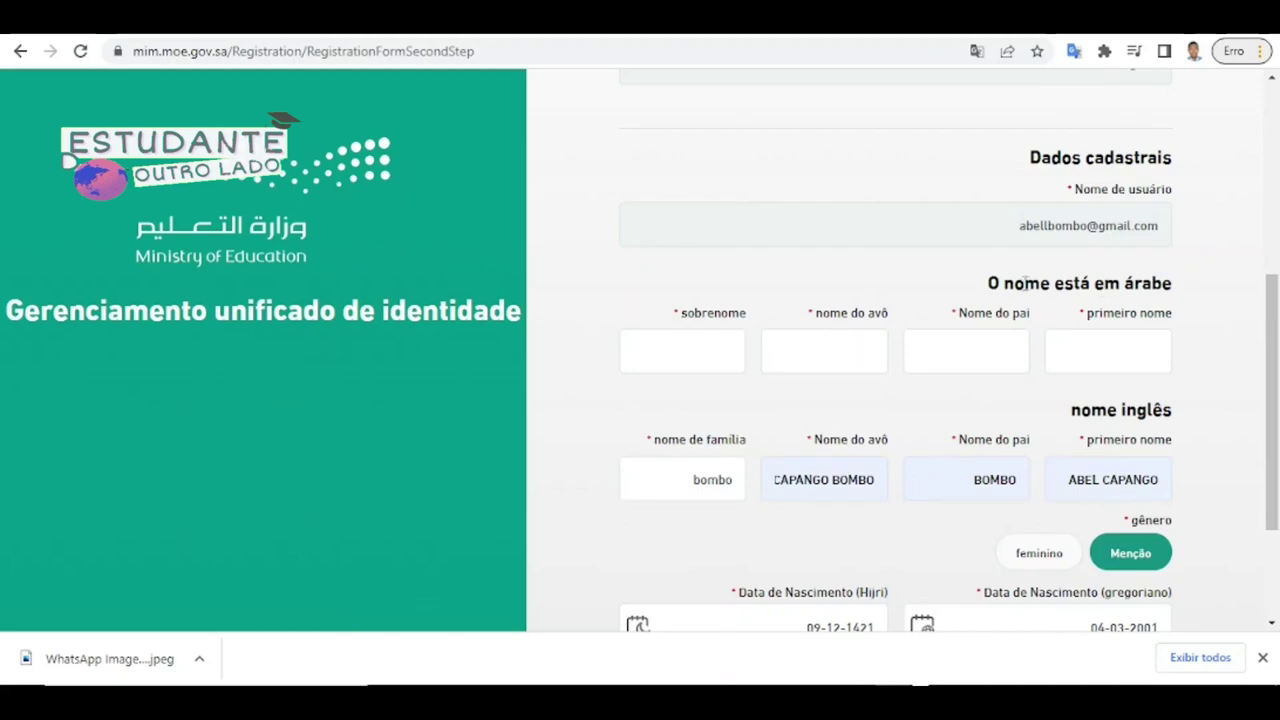
- Paste the Arabic first name, fill the father's and remaining Arabic names, and submit
drag(985, 285, 1188, 291)
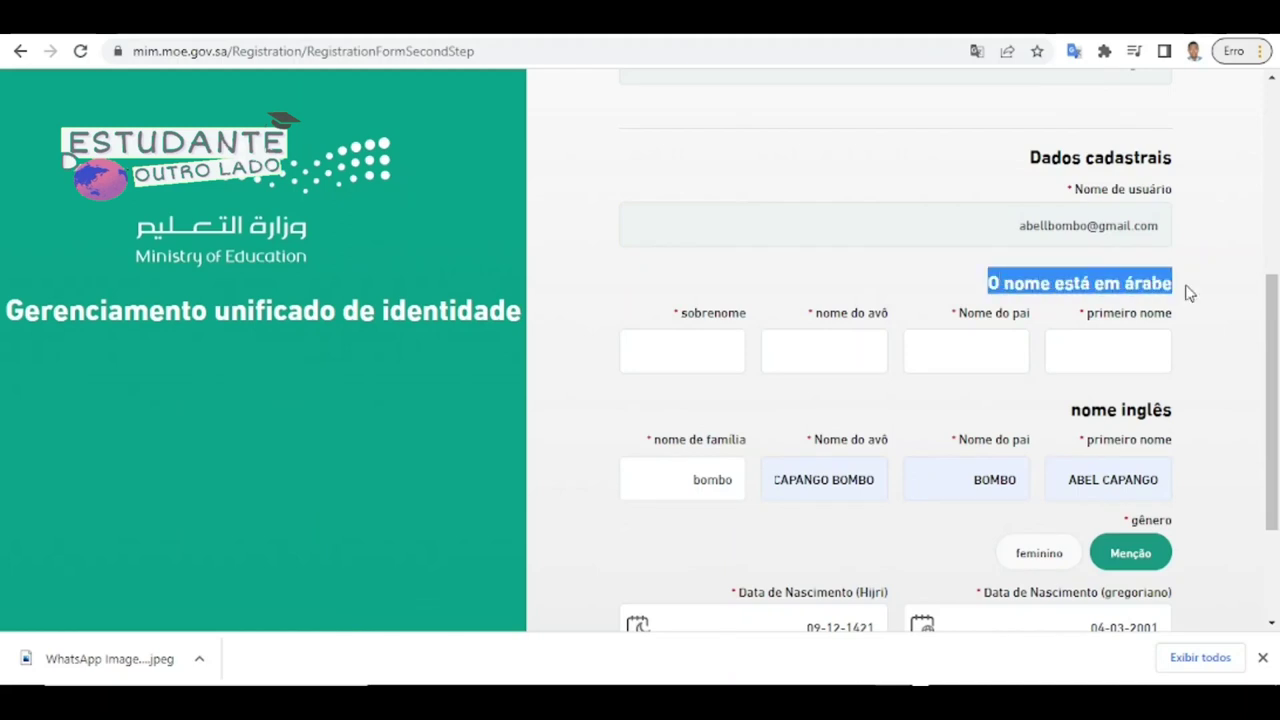
click(1043, 272)
click(1095, 343)
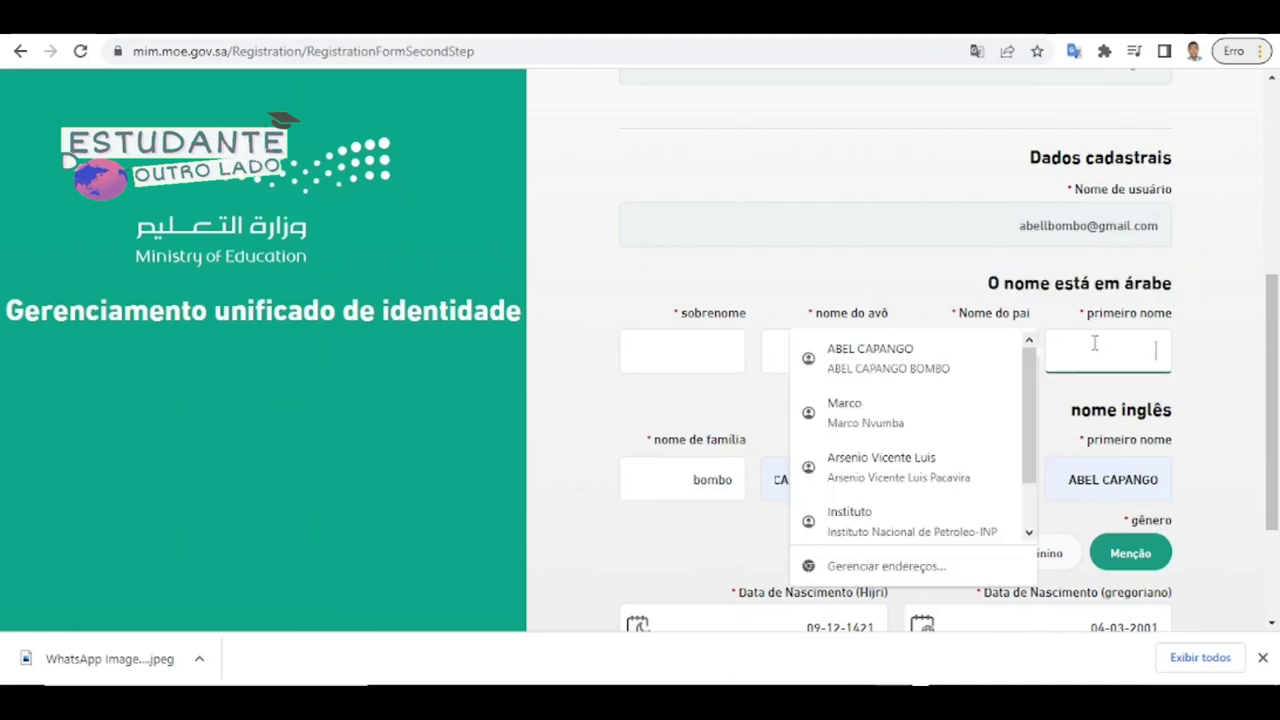
text(هابيل)
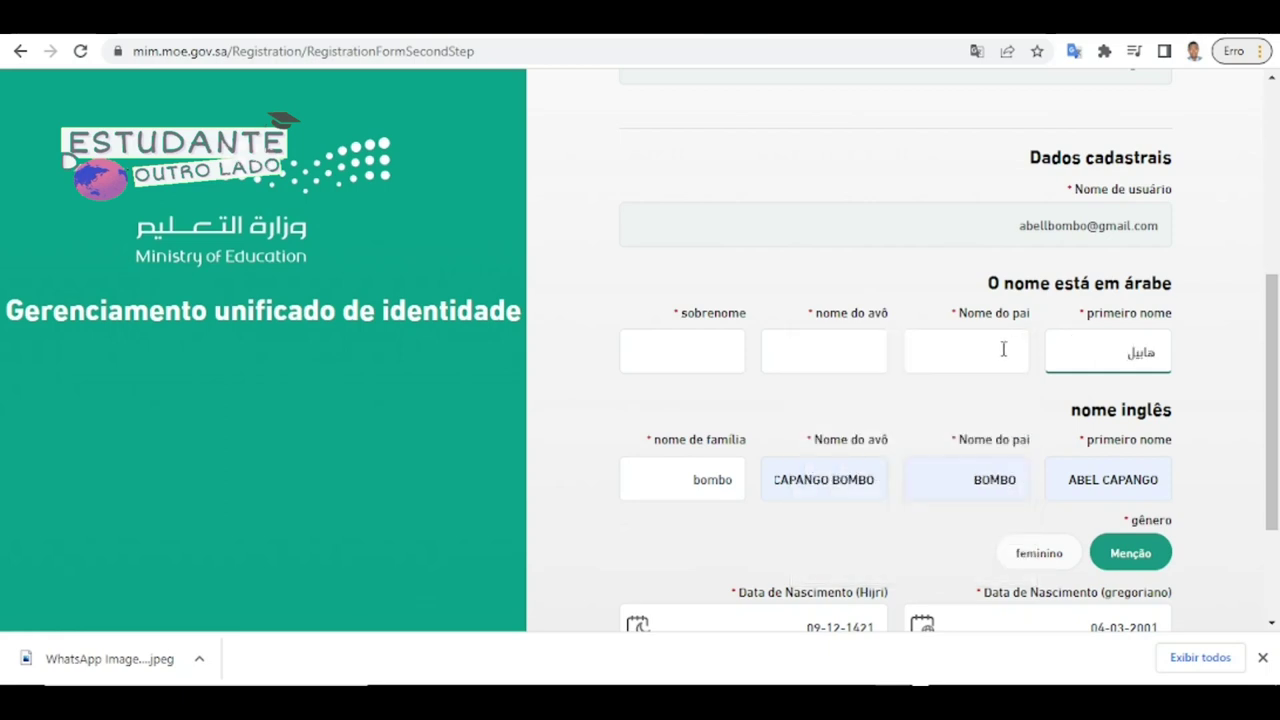
click(1000, 351)
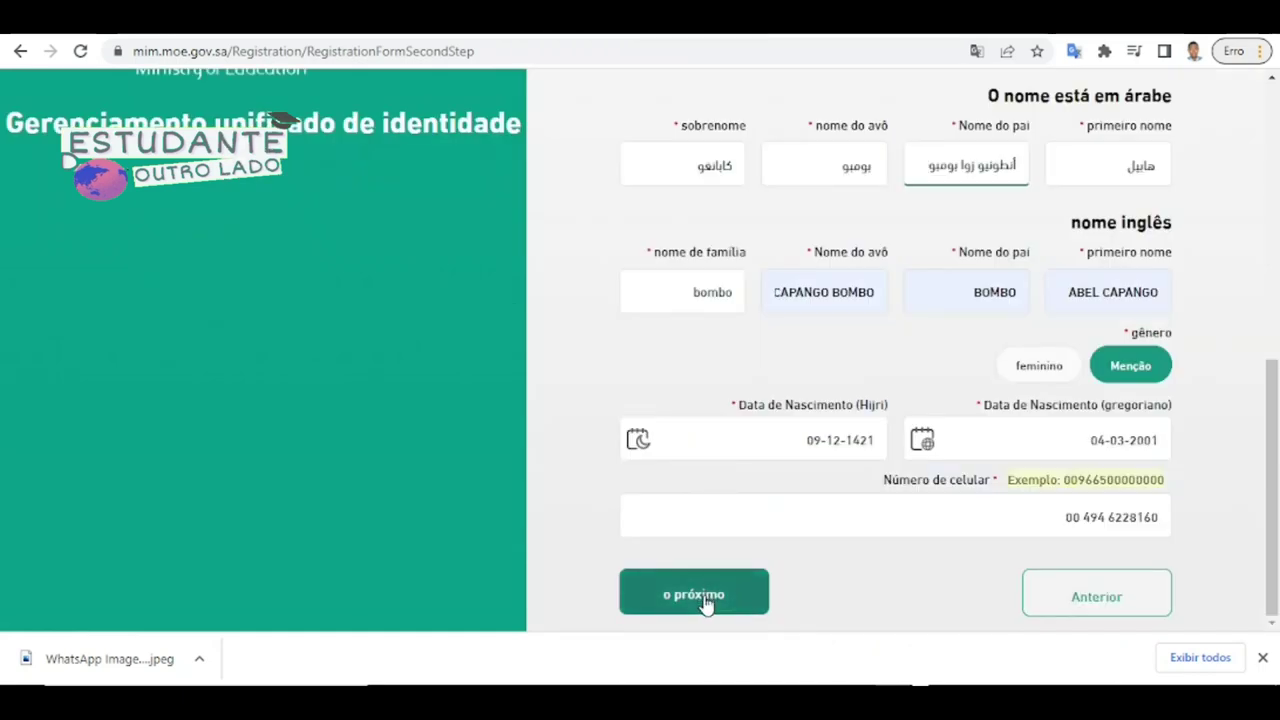
click(705, 598)
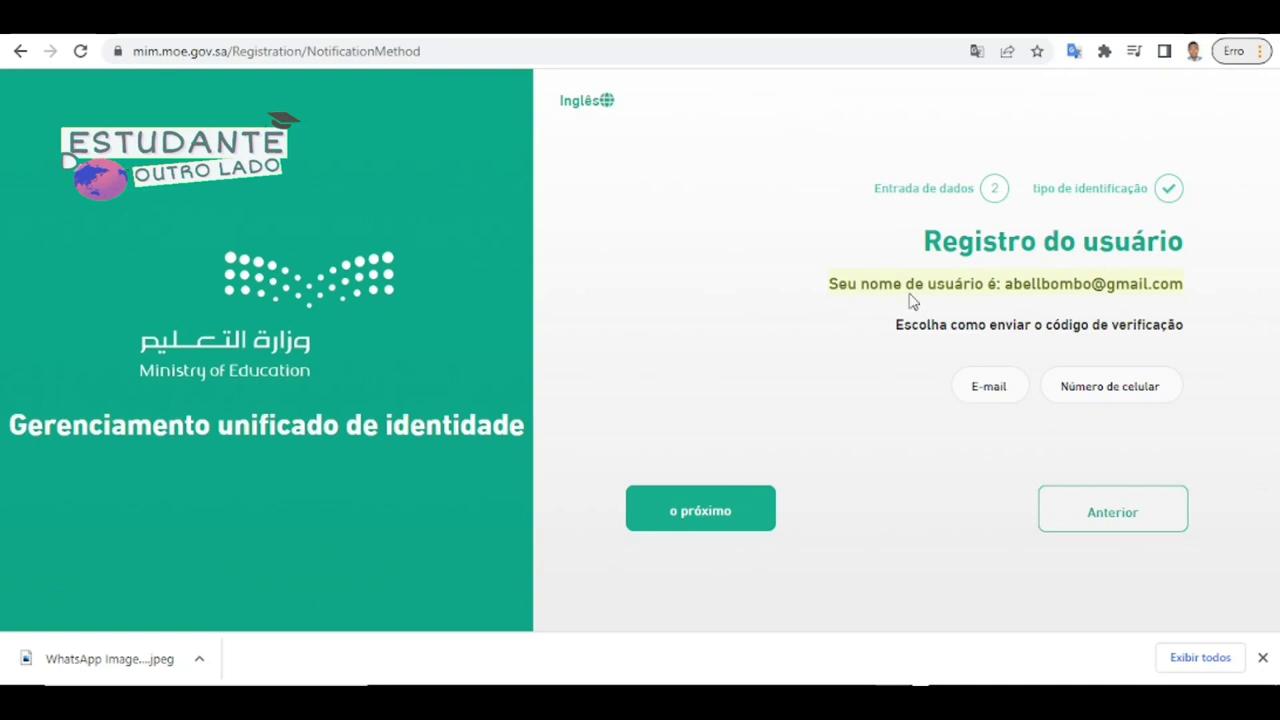
- Choose E-mail as the verification code delivery method and continue to code entry
drag(829, 290, 1226, 294)
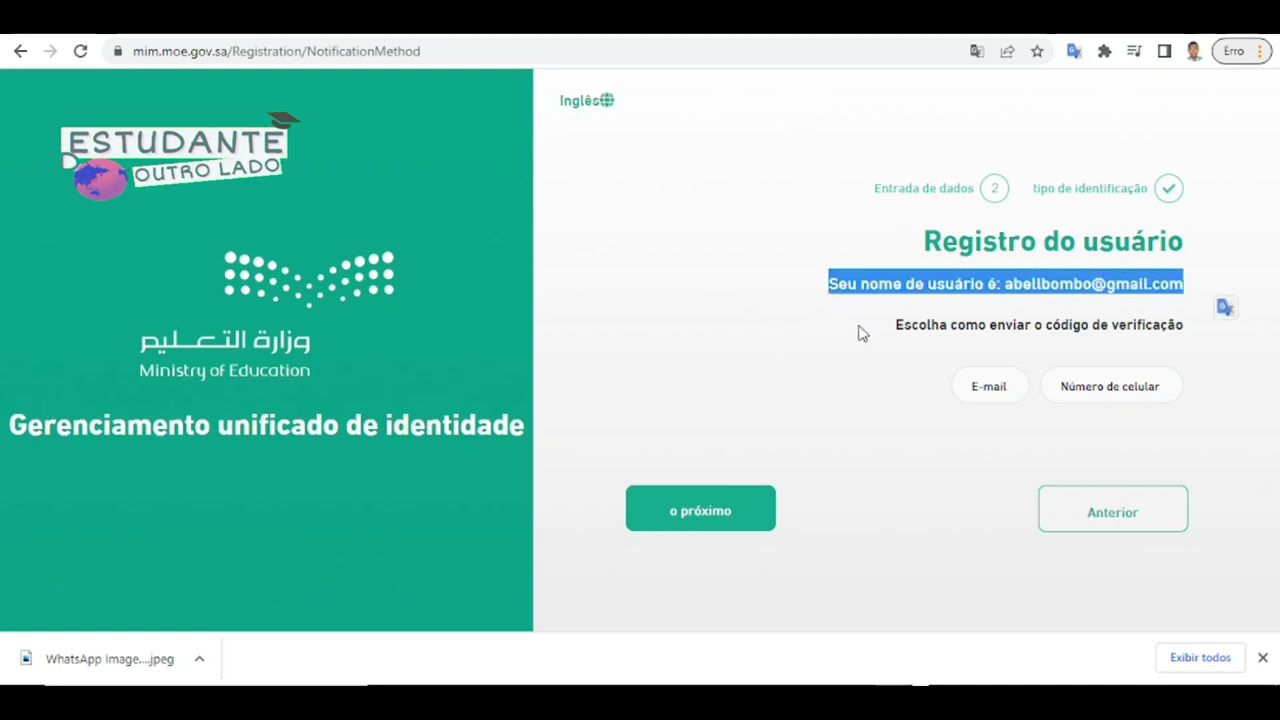
drag(896, 330, 1185, 323)
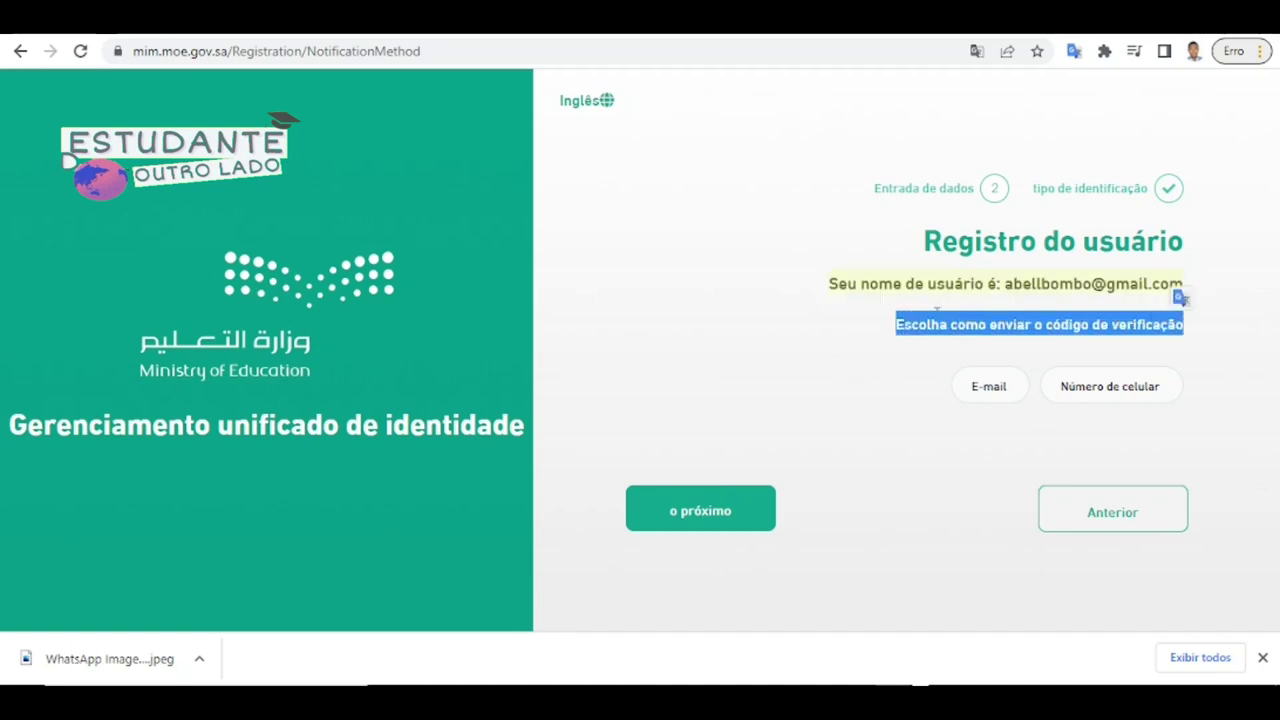
click(988, 399)
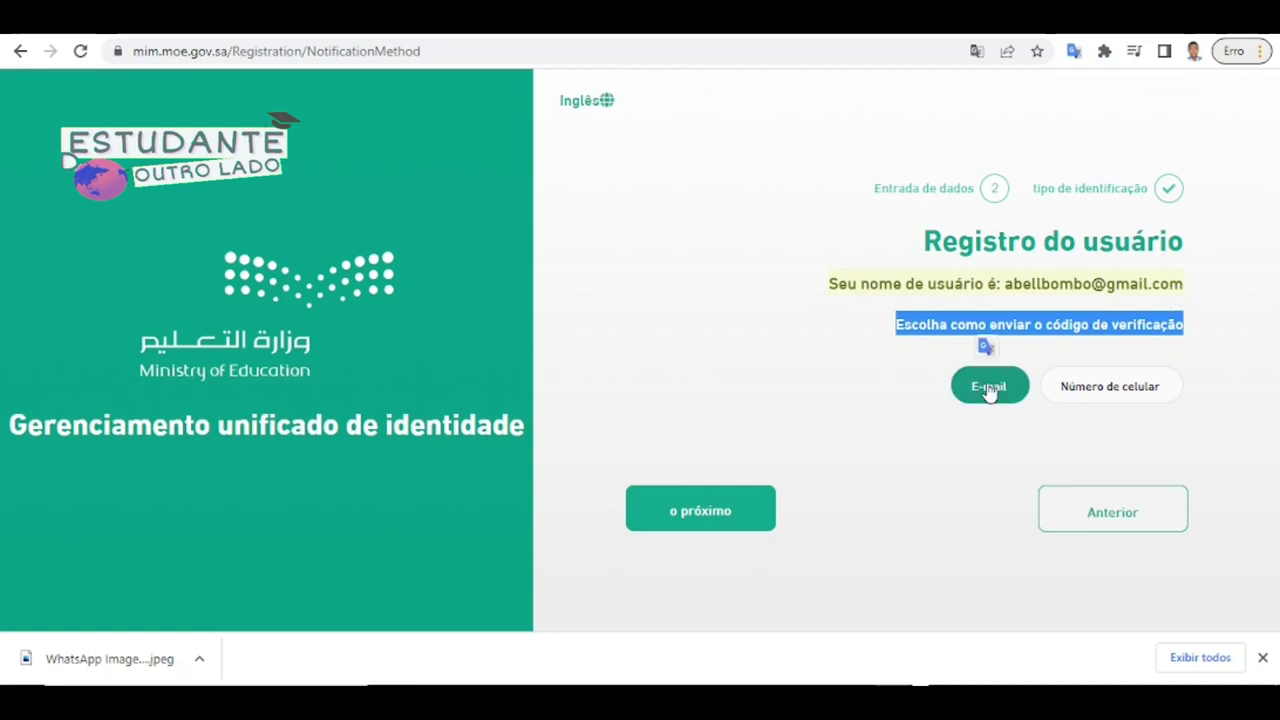
click(709, 524)
click(689, 520)
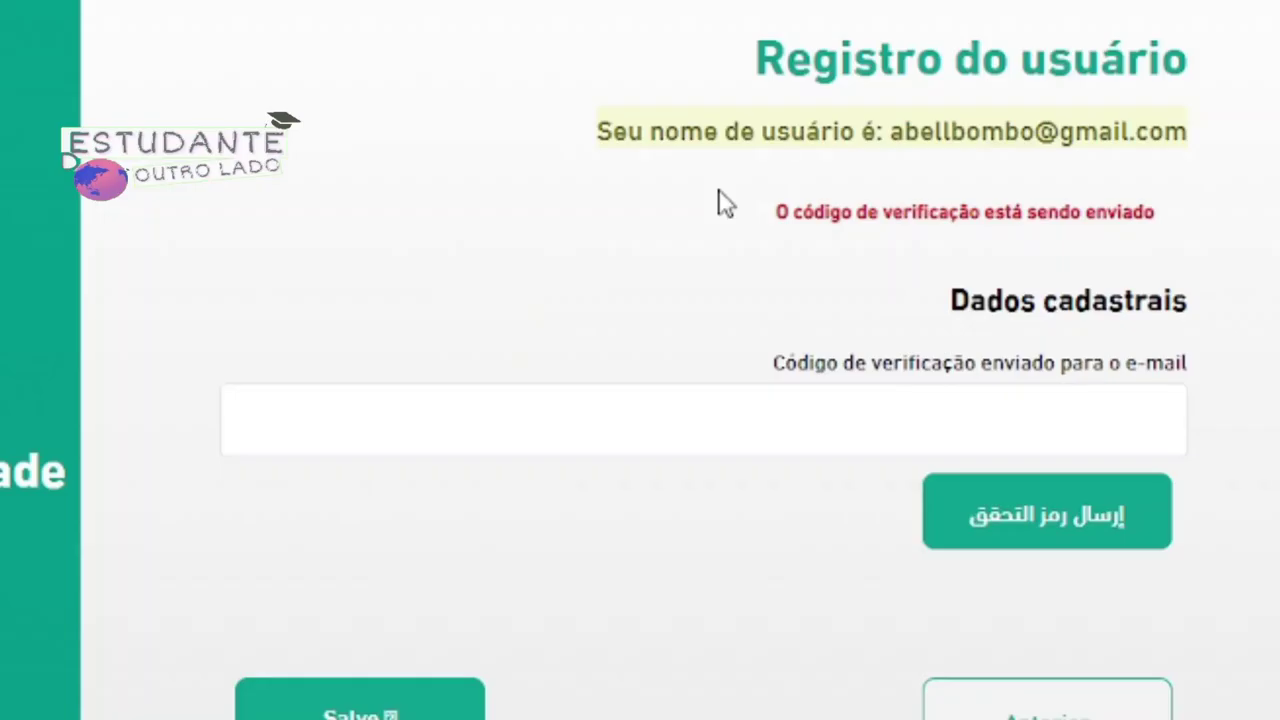
- Paste the verification code from Gmail, submit it for checking, and save the registration
drag(921, 264, 1190, 275)
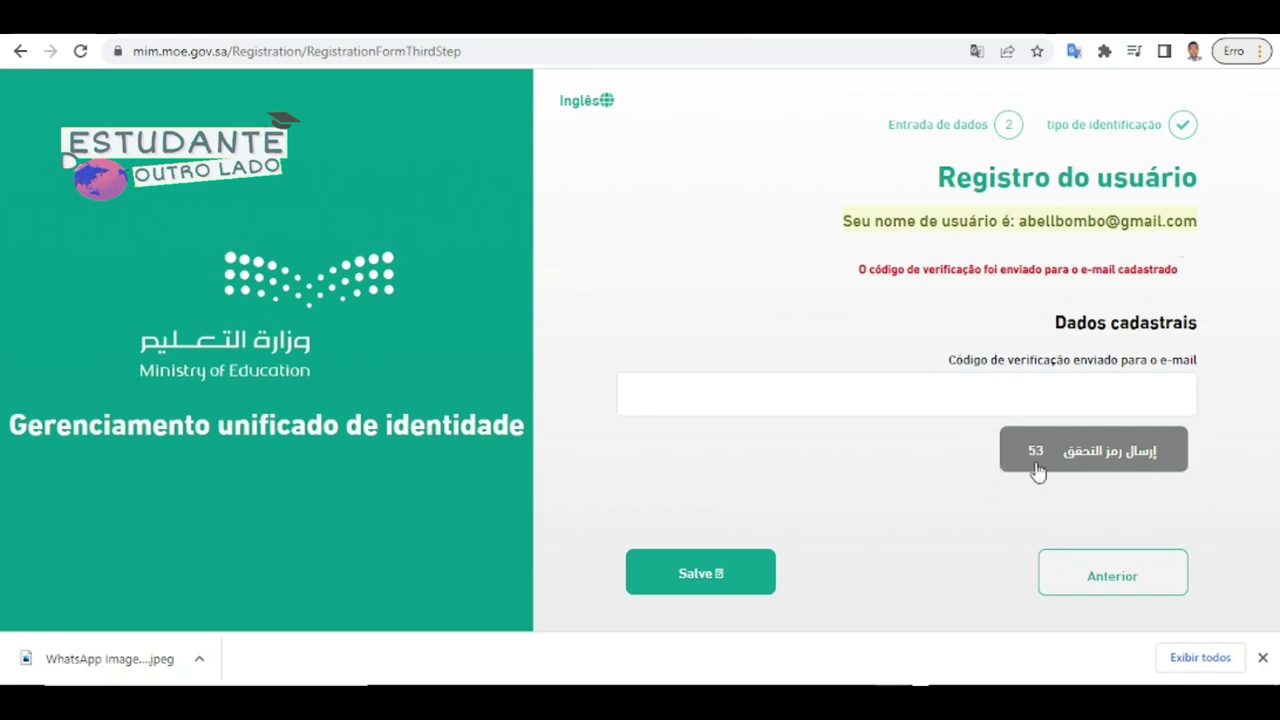
click(200, 18)
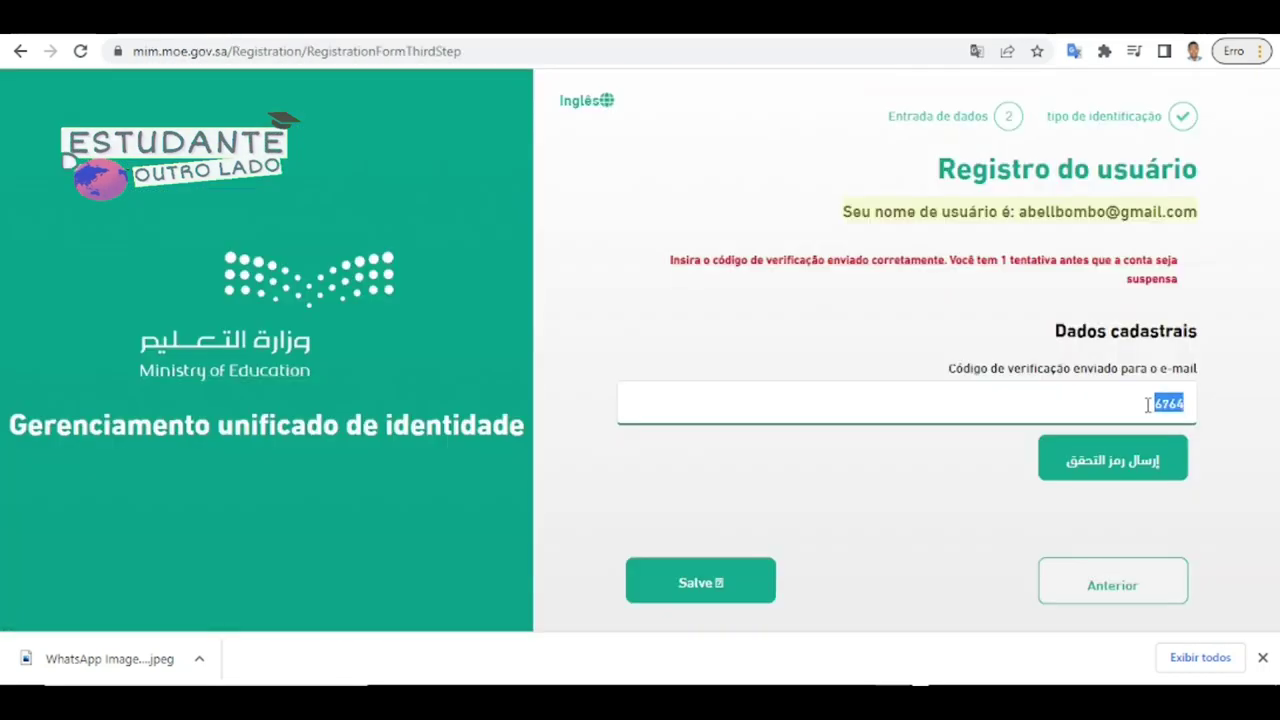
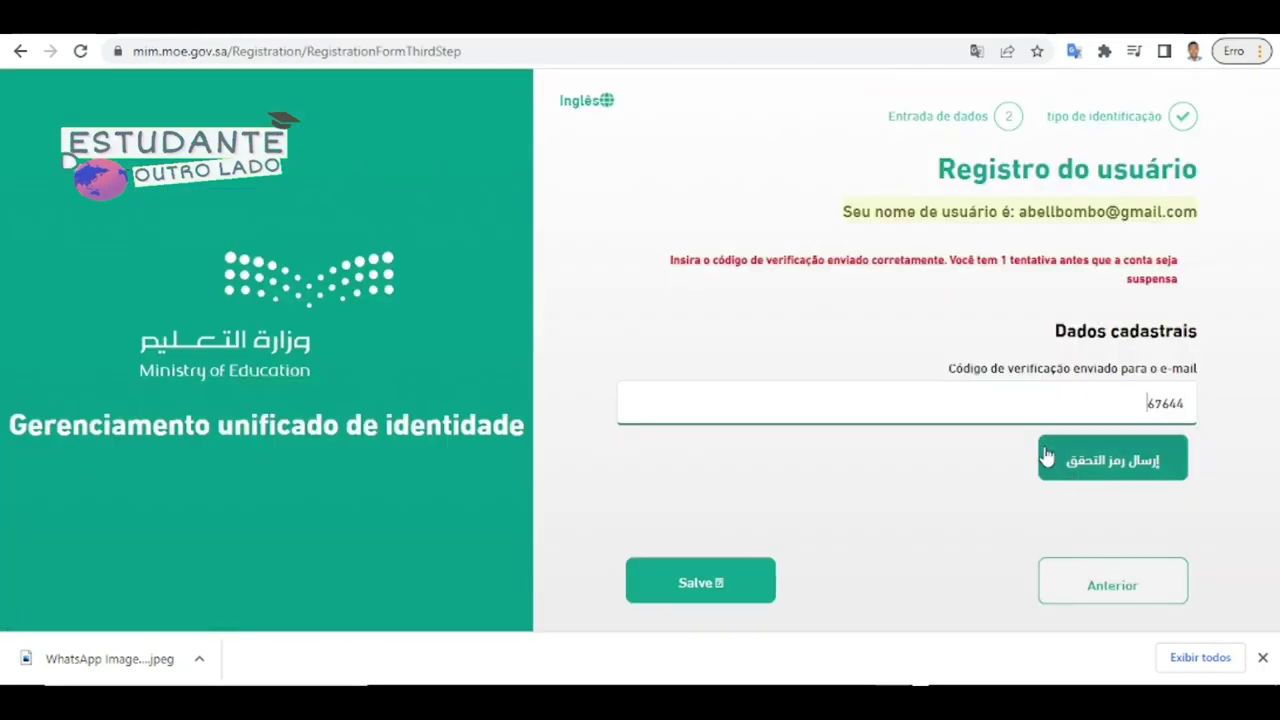
click(1048, 460)
click(692, 596)
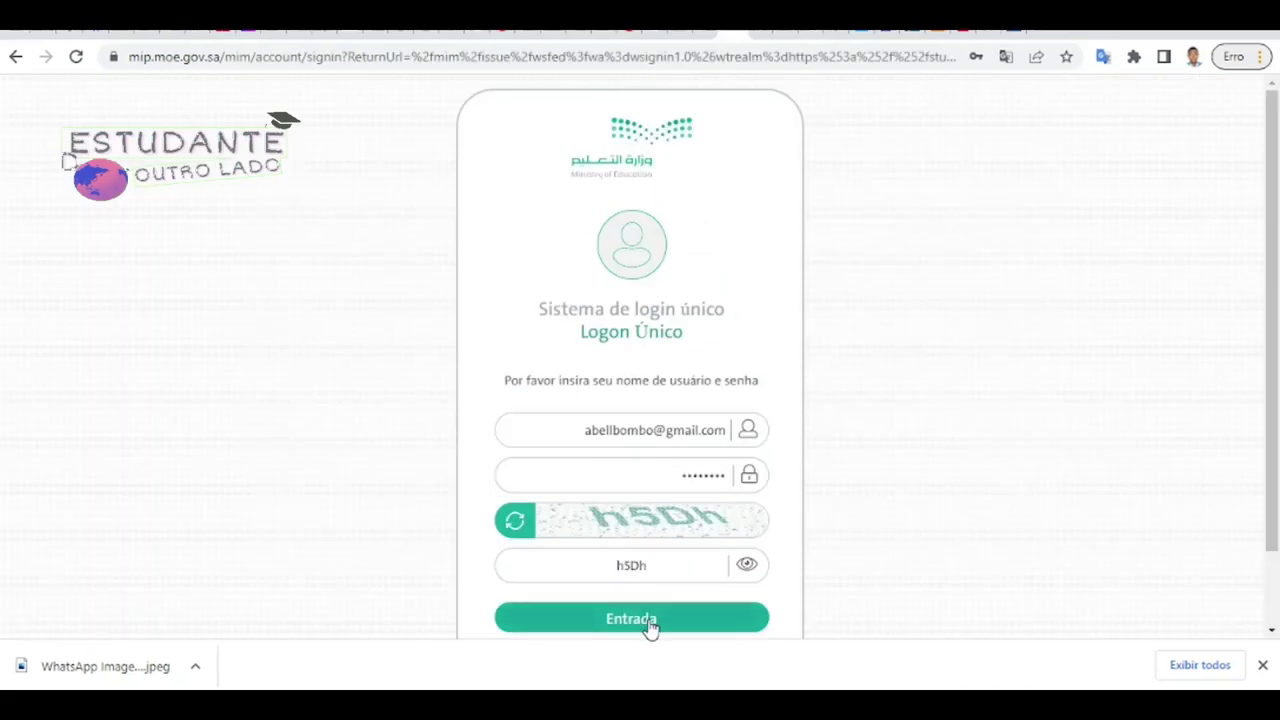
- Sign in with the new account and save its password in Chrome
click(650, 622)
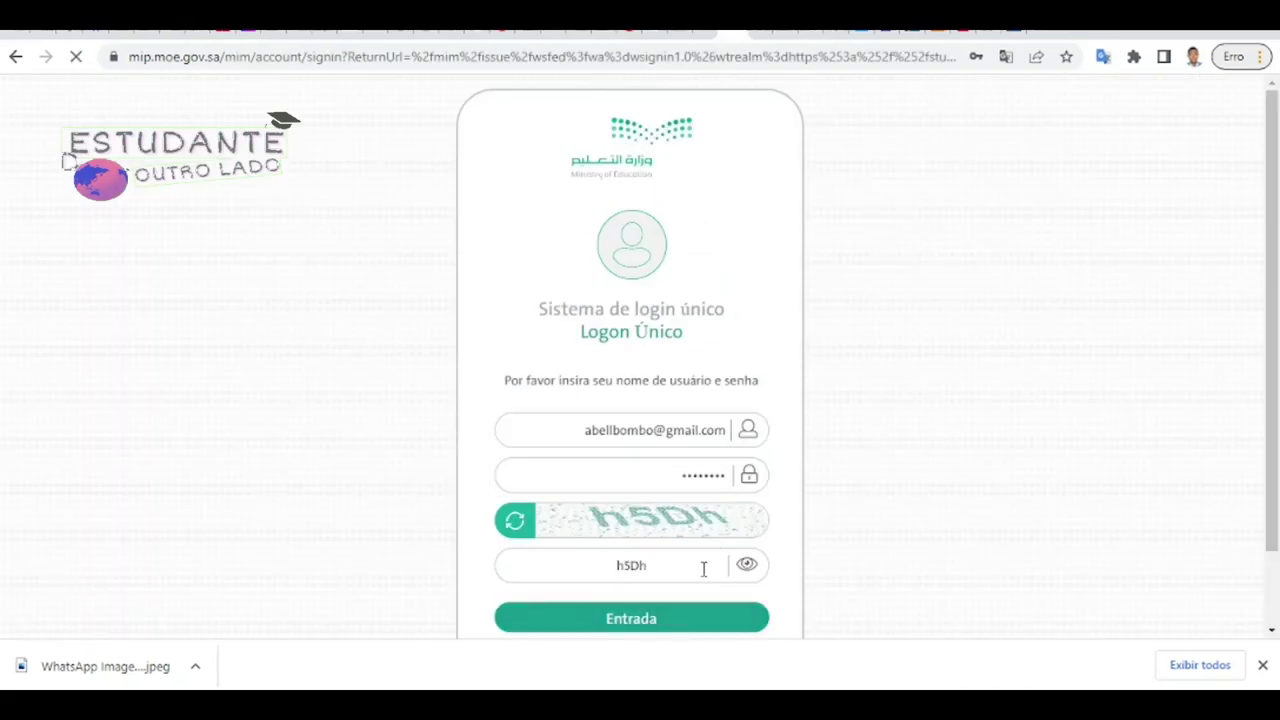
scroll(720, 432, down, 1)
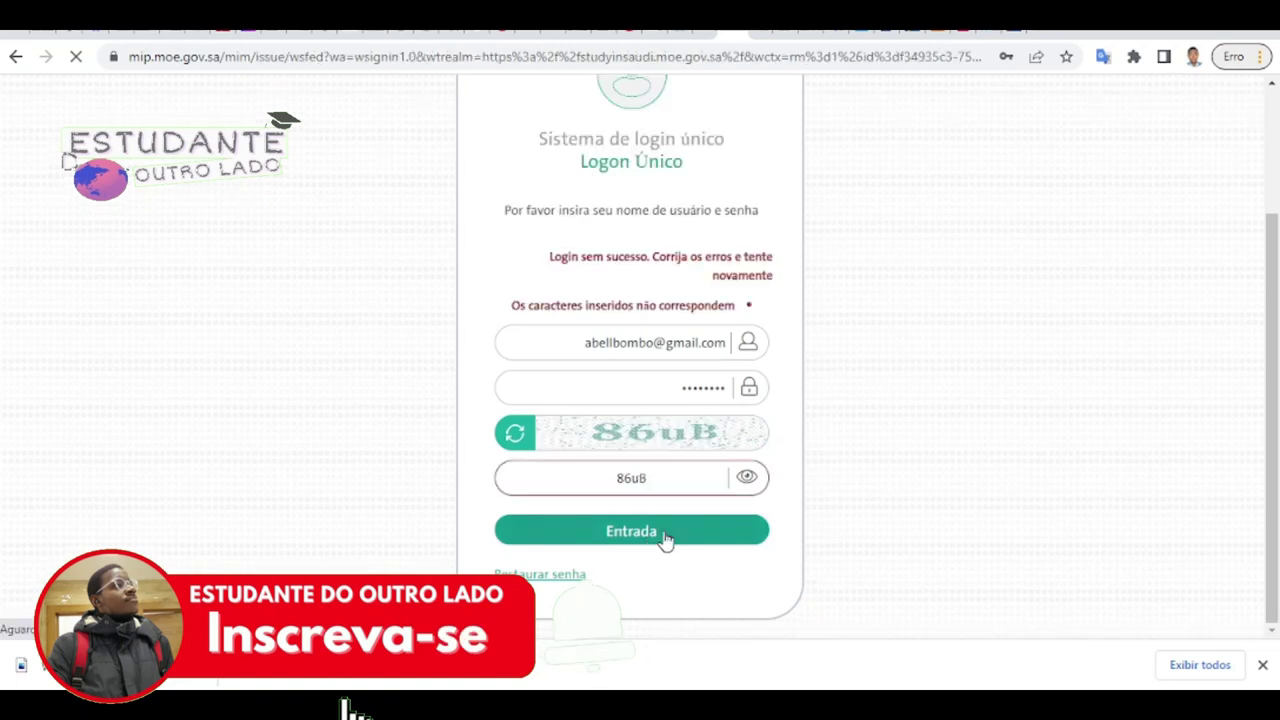
click(663, 536)
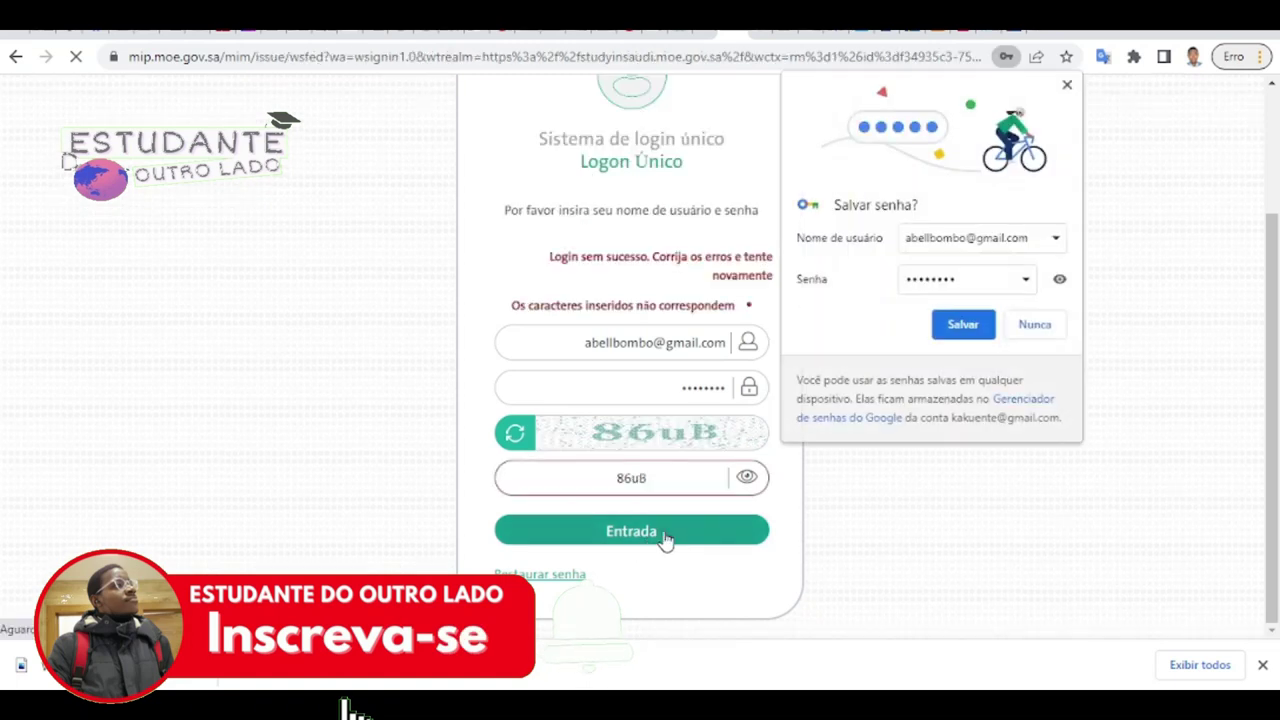
click(963, 326)
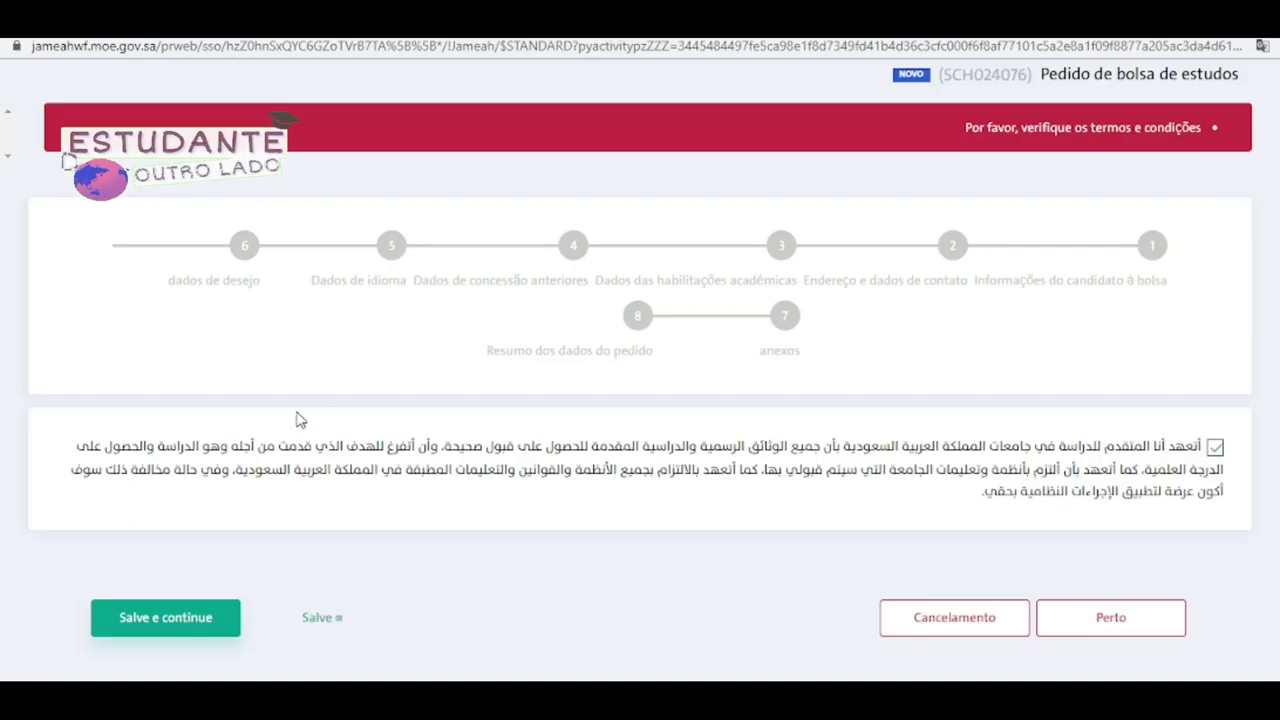
- Accept the terms and try to continue, which reports an existing application
click(149, 630)
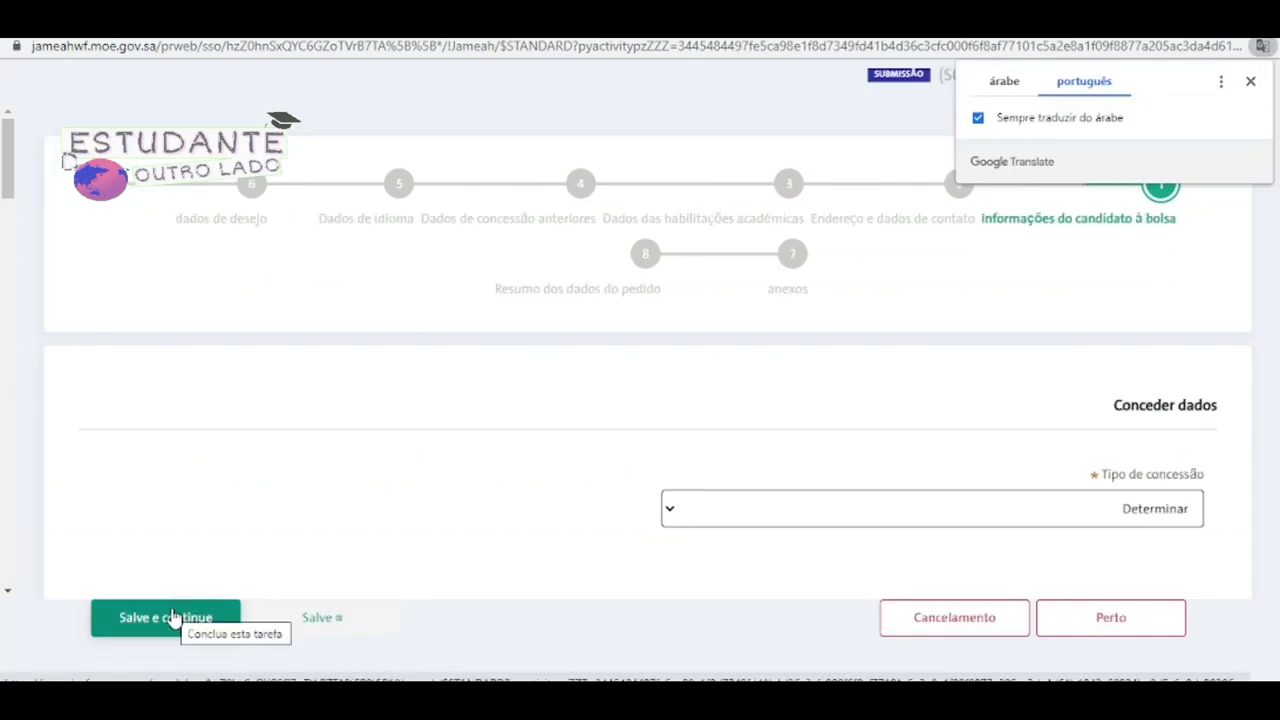
click(172, 617)
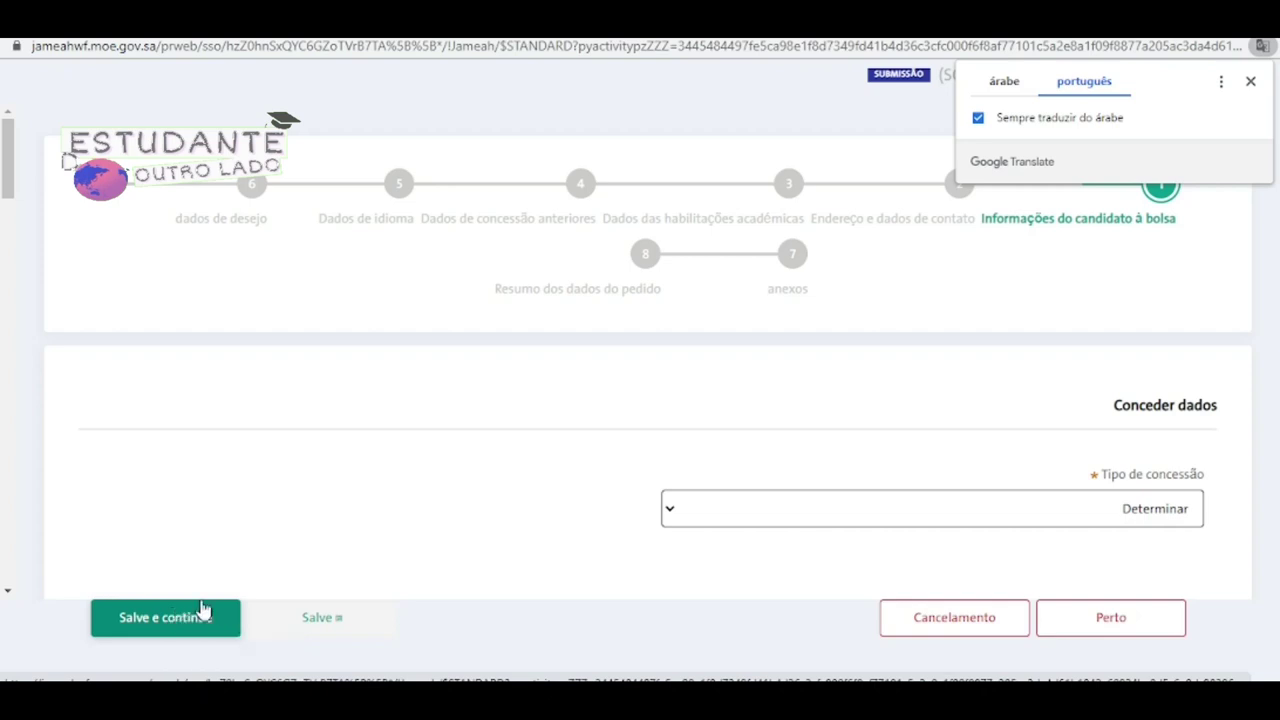
scroll(538, 426, down, 5)
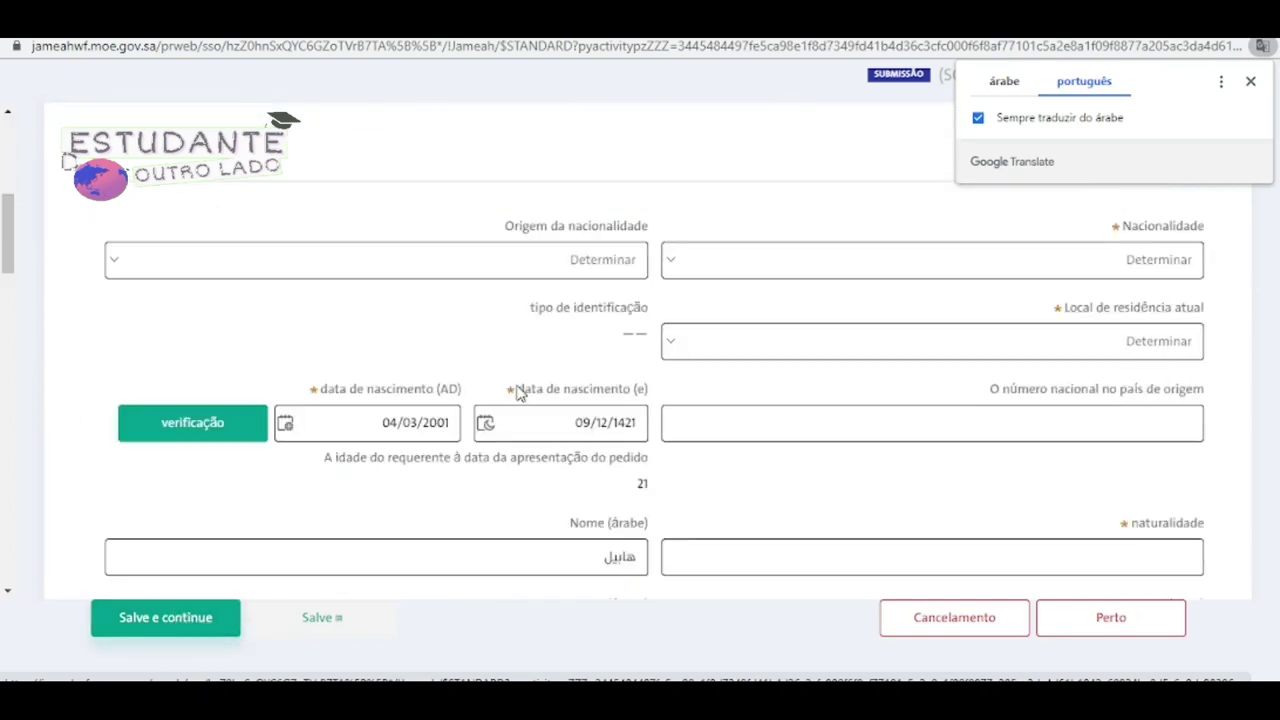
scroll(517, 391, up, 5)
scroll(517, 394, down, 8)
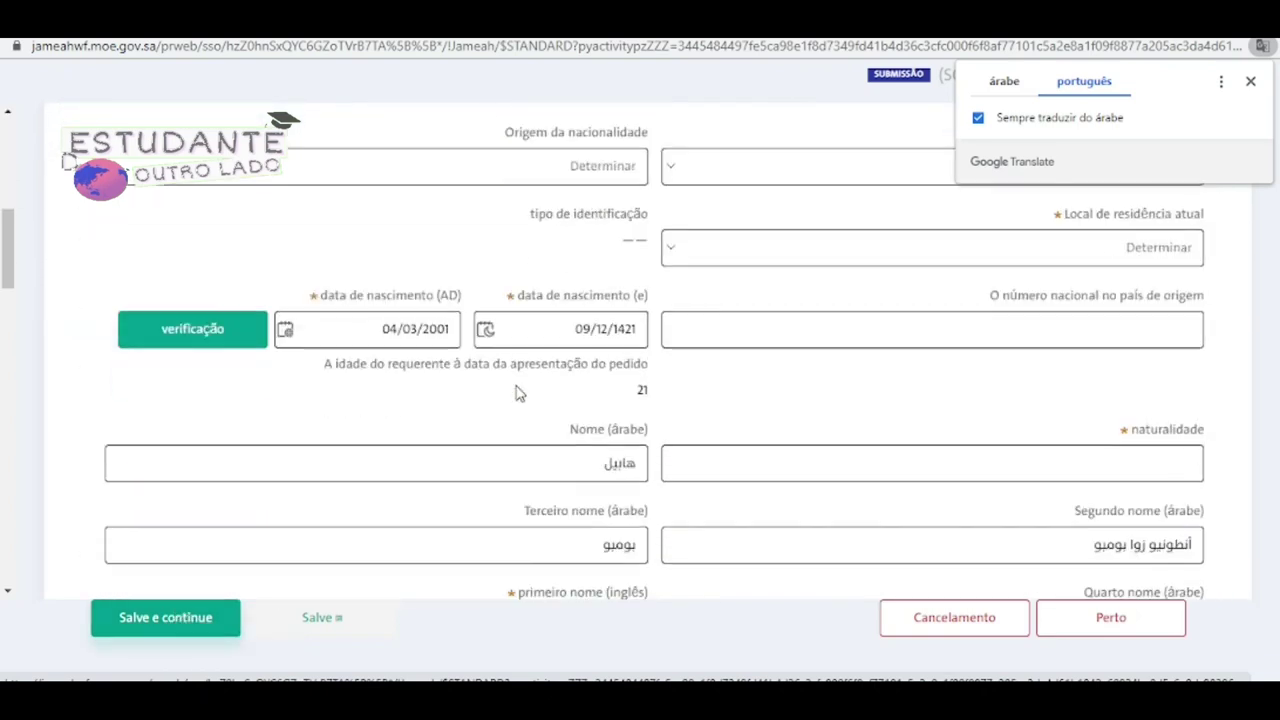
scroll(517, 386, up, 2)
scroll(517, 386, up, 6)
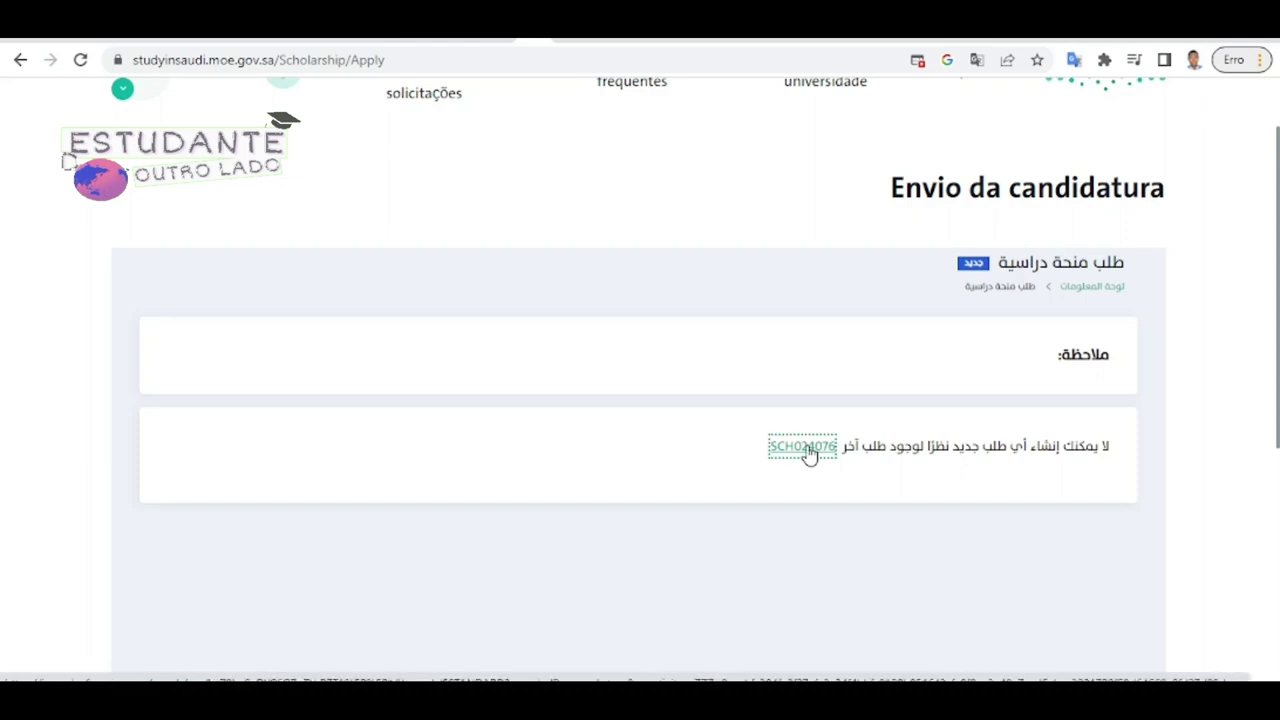
click(803, 446)
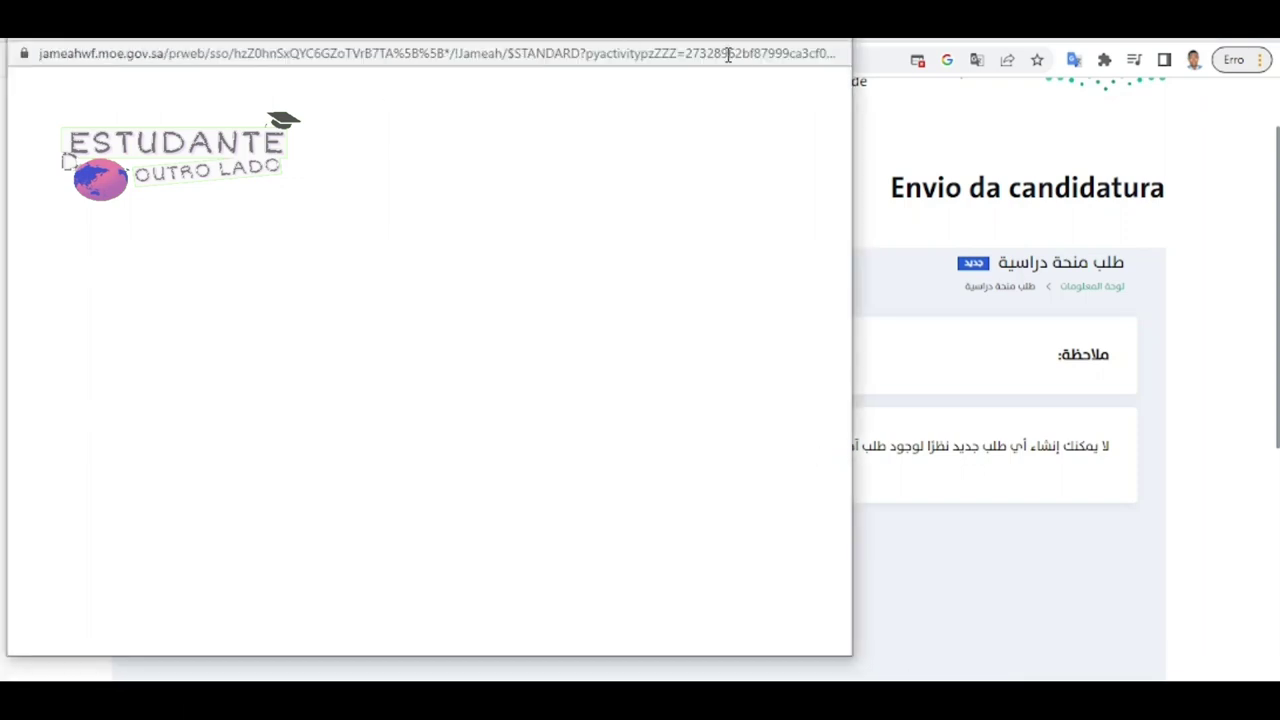
double_click(787, 40)
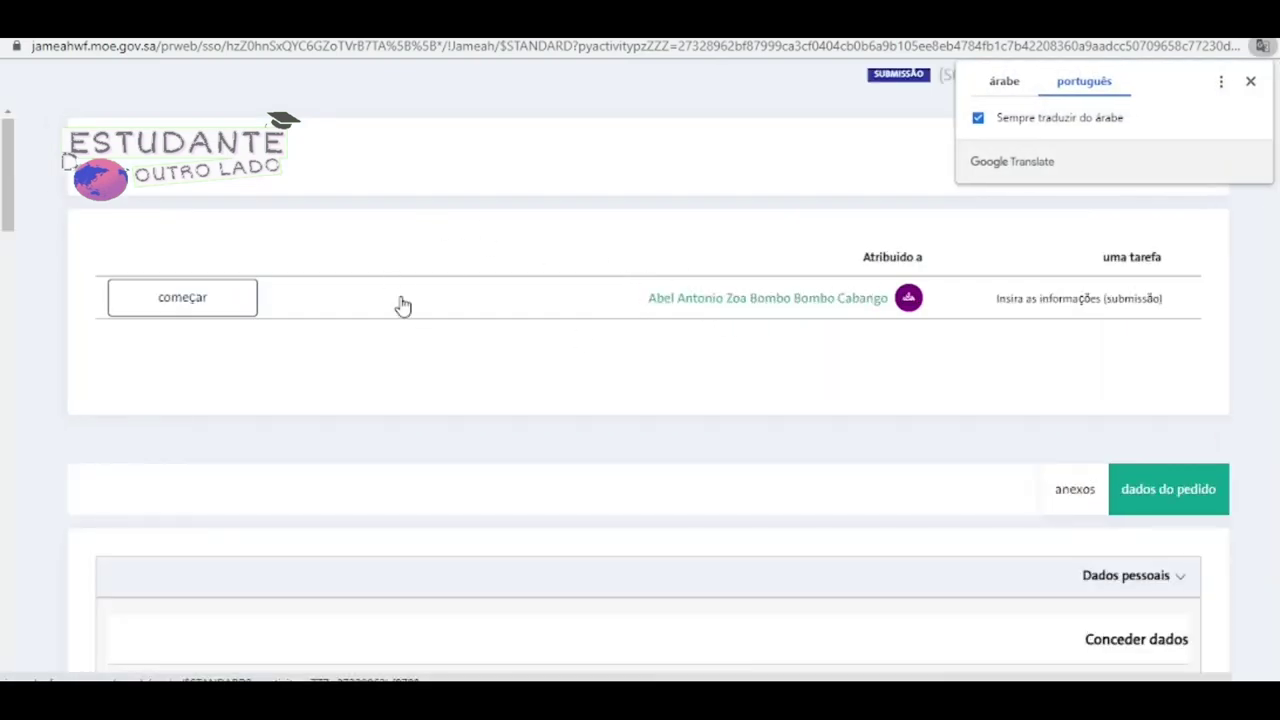
click(192, 311)
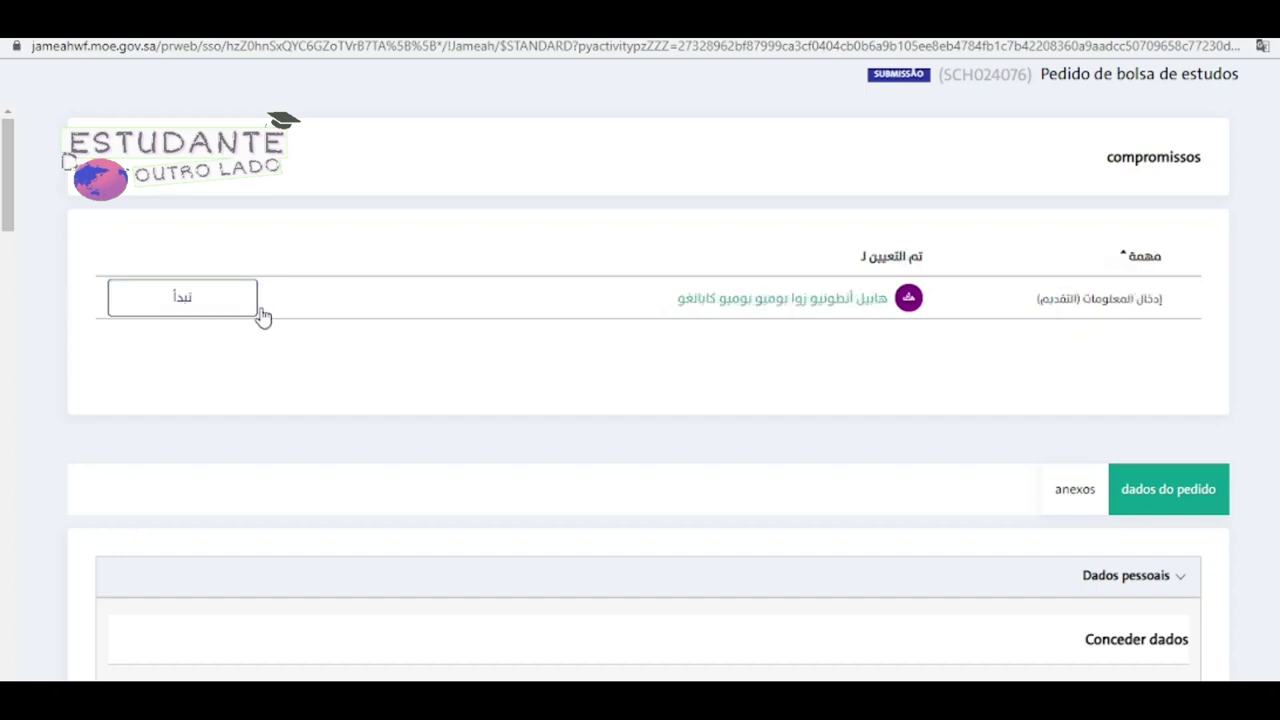
click(169, 309)
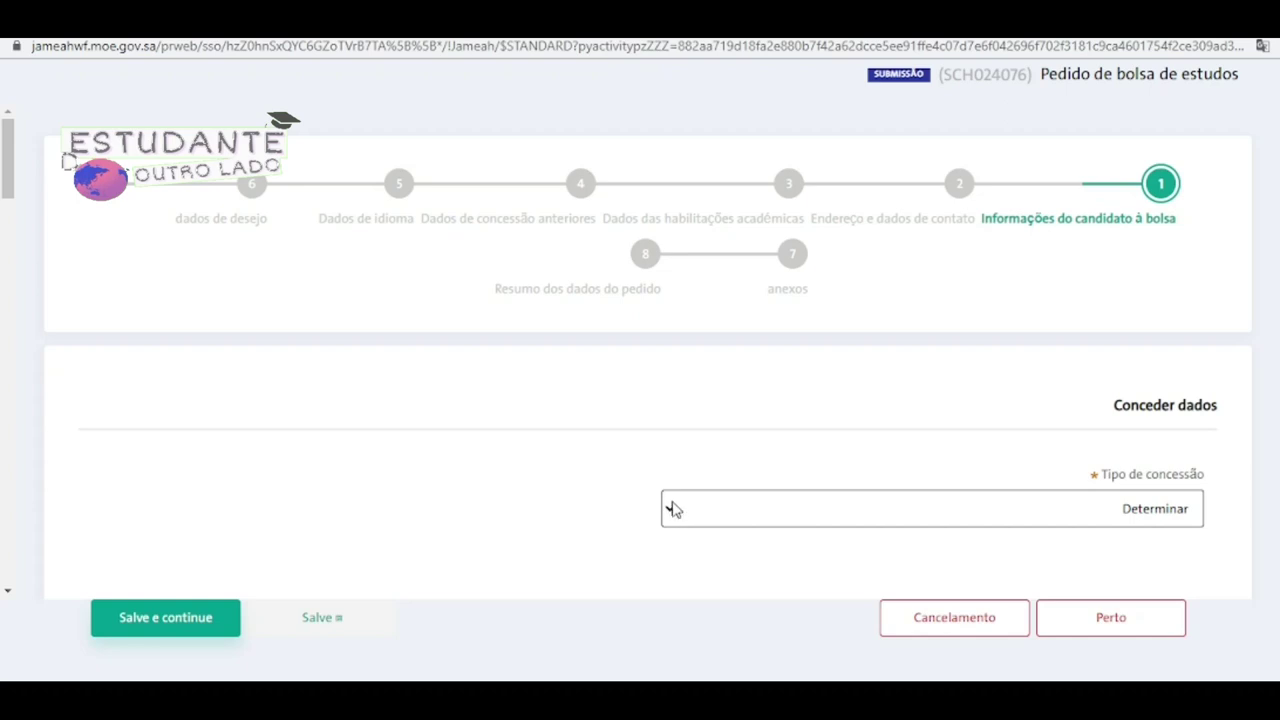
- Choose subvenção externa as the grant type and save
click(671, 515)
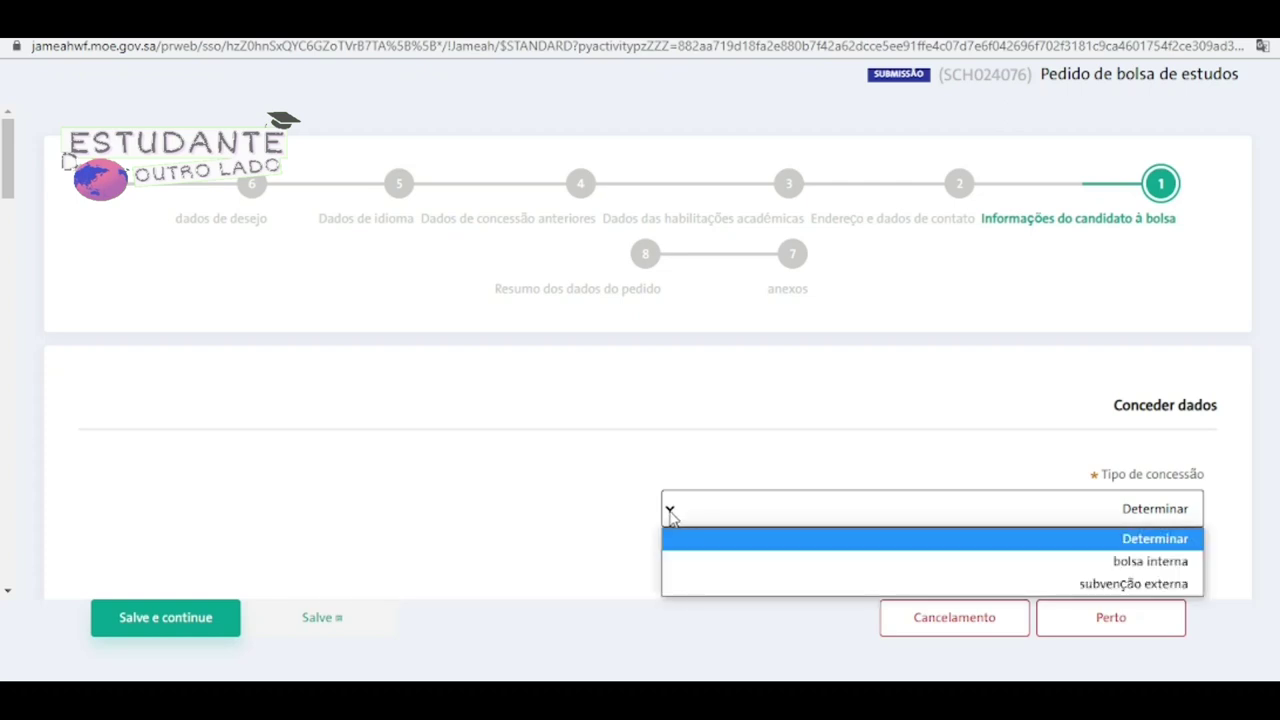
click(755, 538)
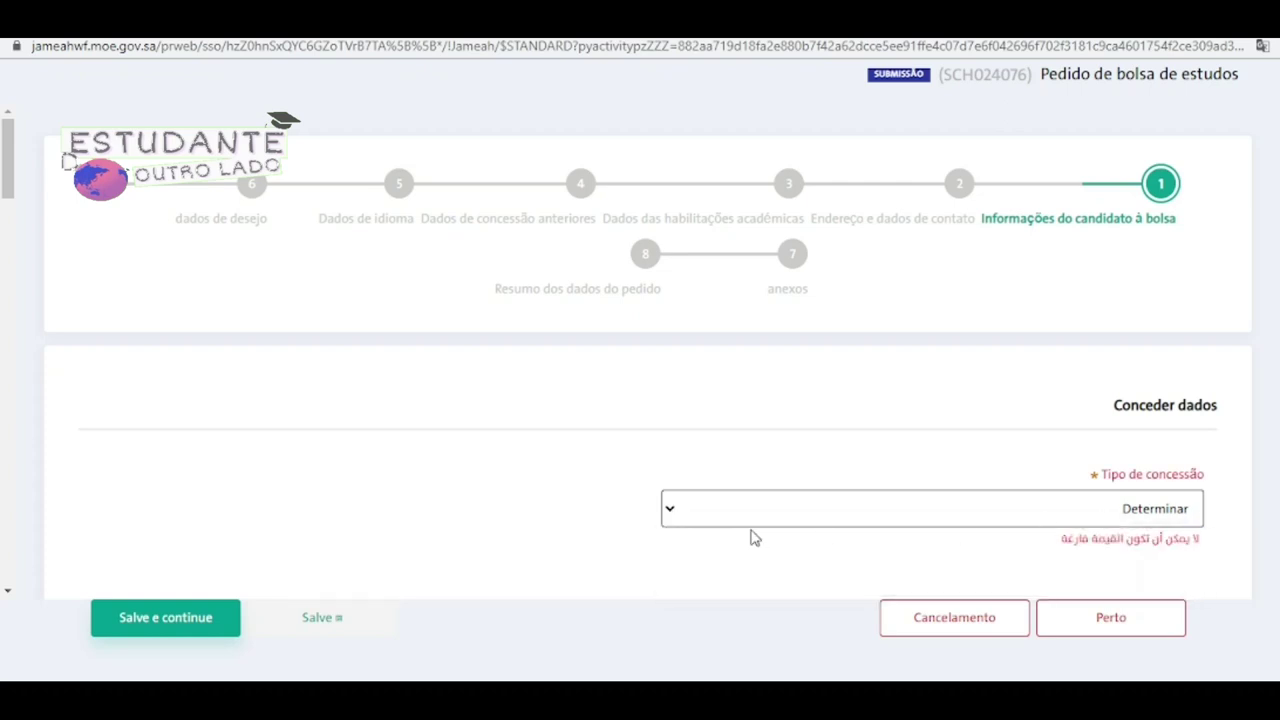
click(671, 511)
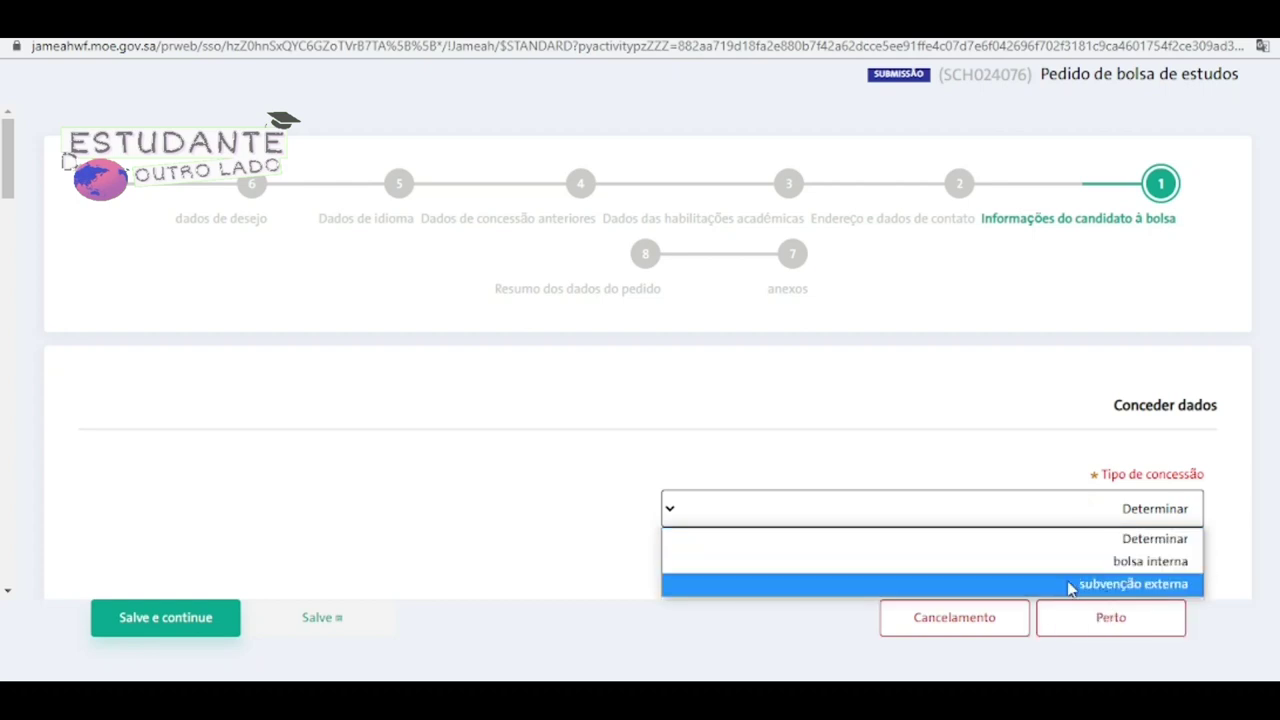
click(1093, 590)
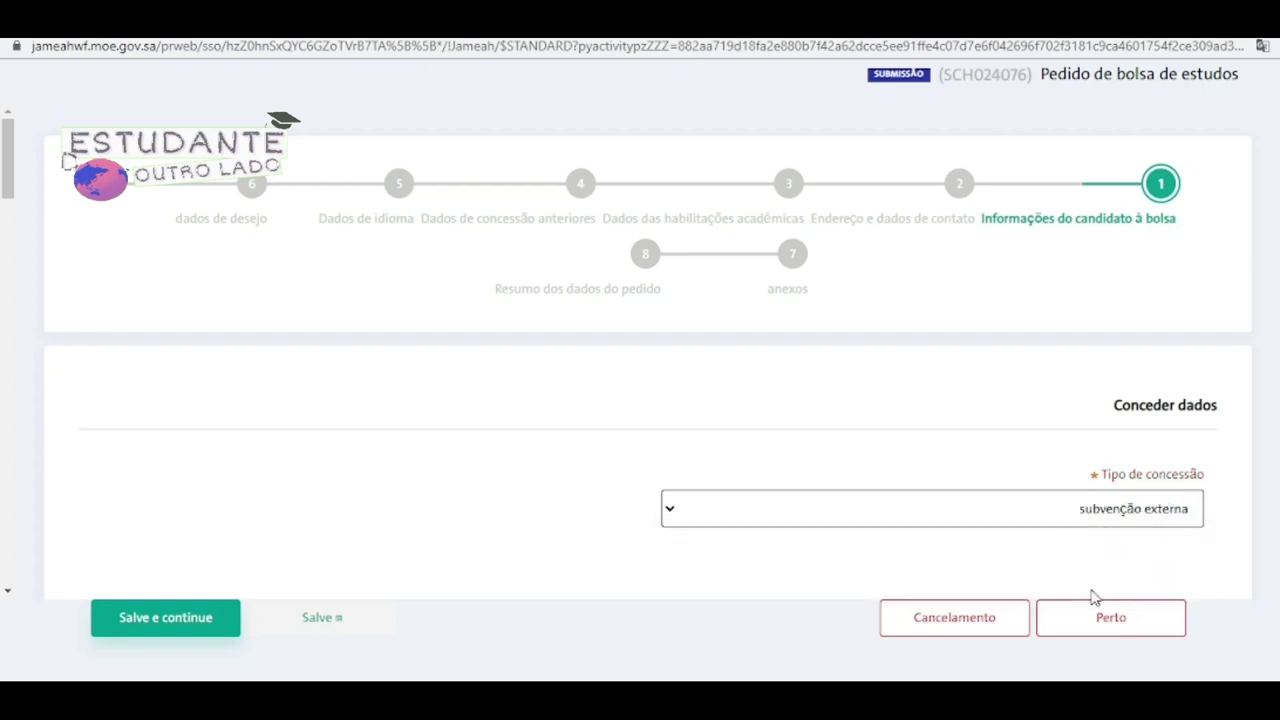
click(188, 615)
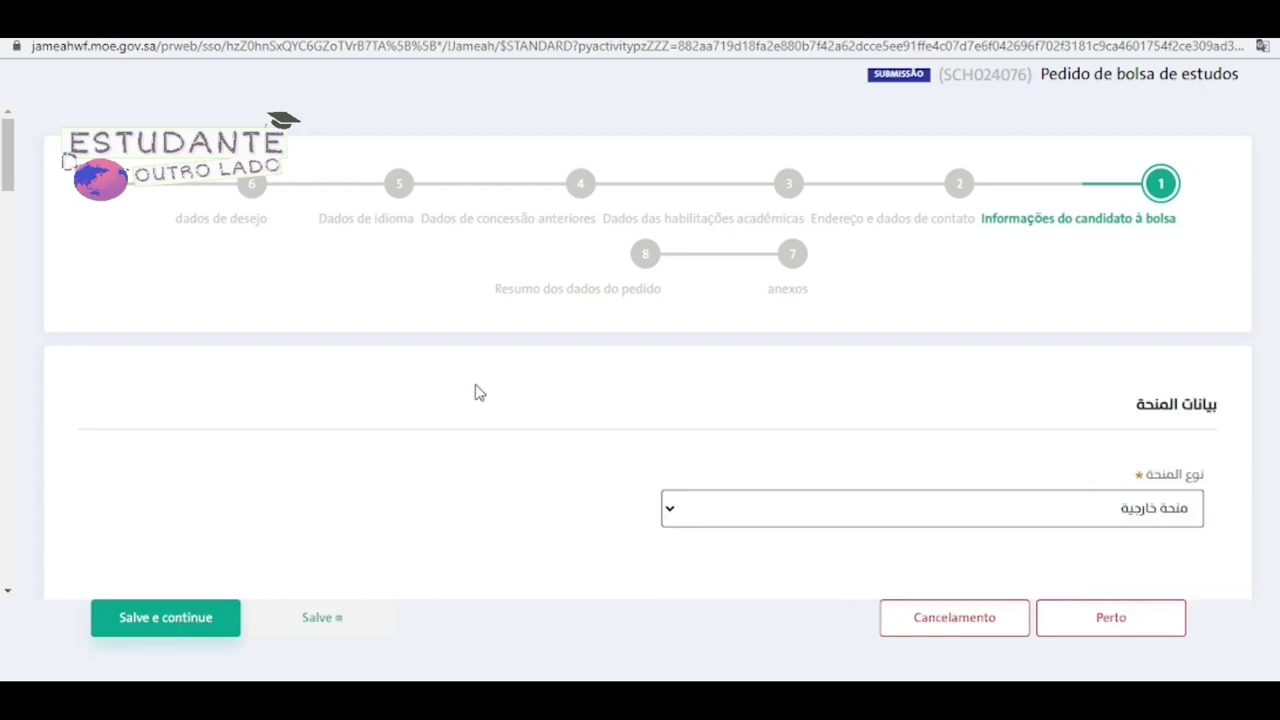
- Scroll down the applicant form and read the study-reason label
scroll(545, 425, down, 1)
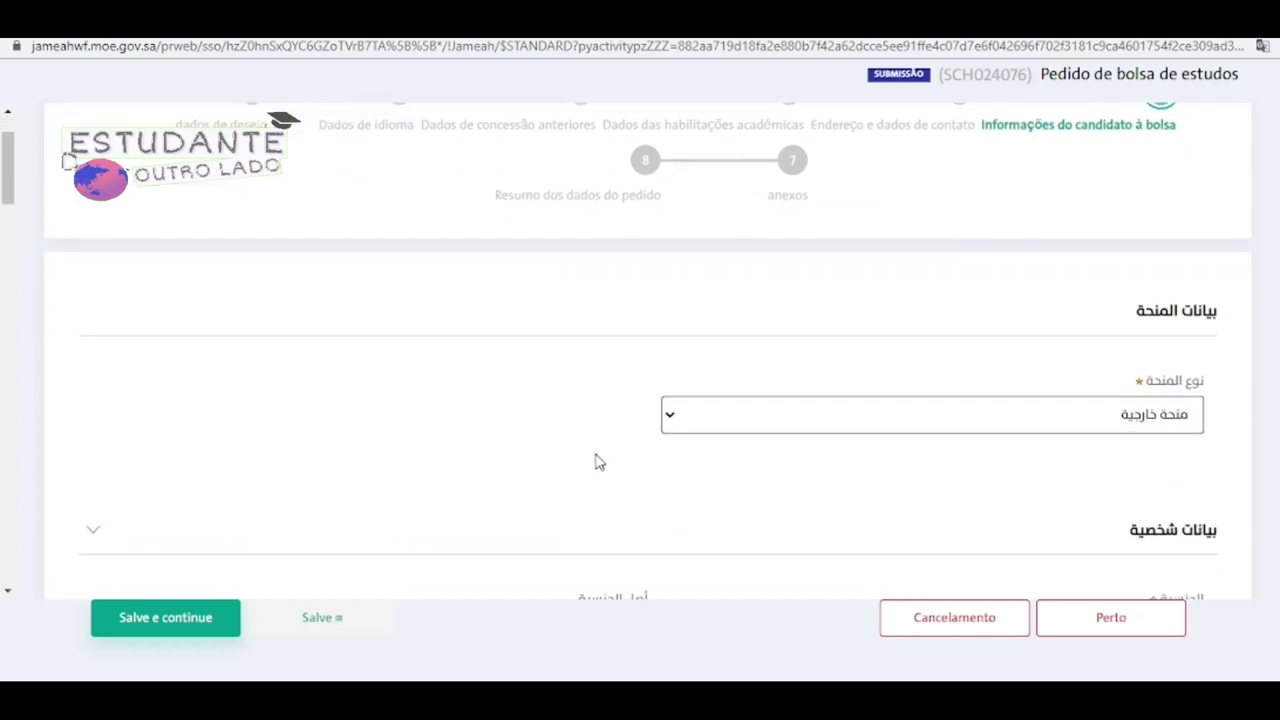
scroll(597, 455, down, 2)
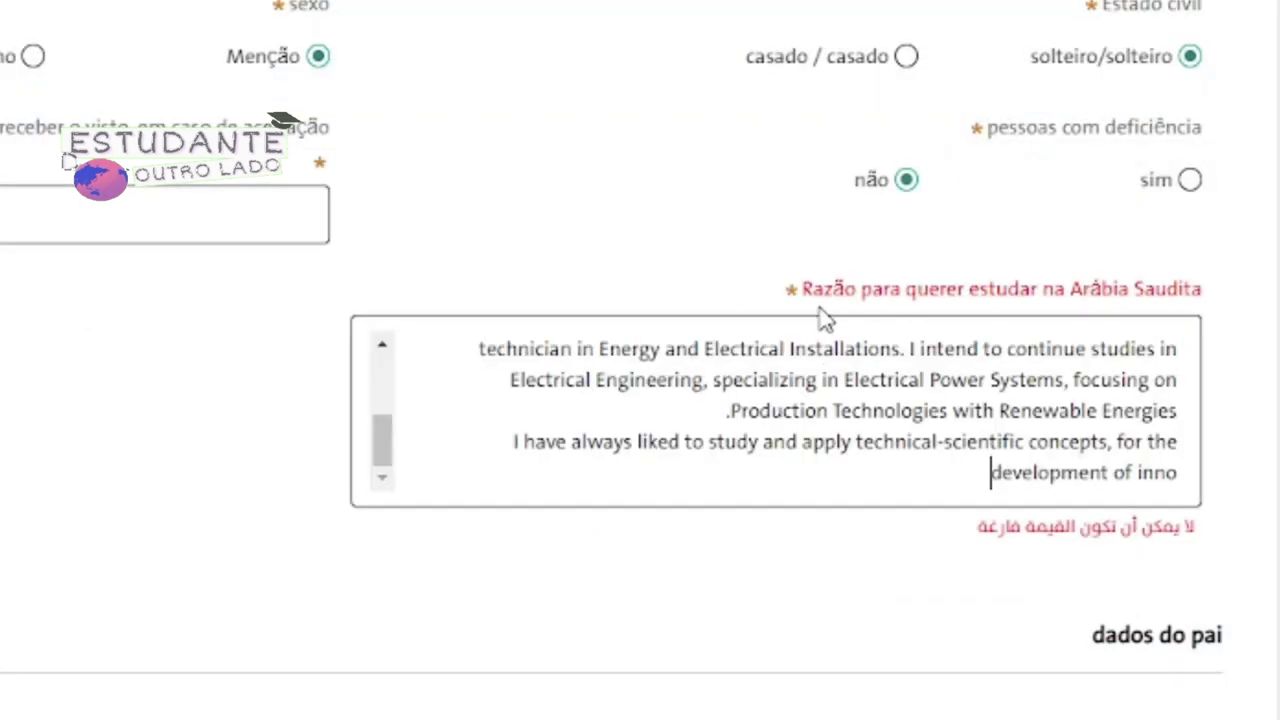
drag(776, 292, 1235, 305)
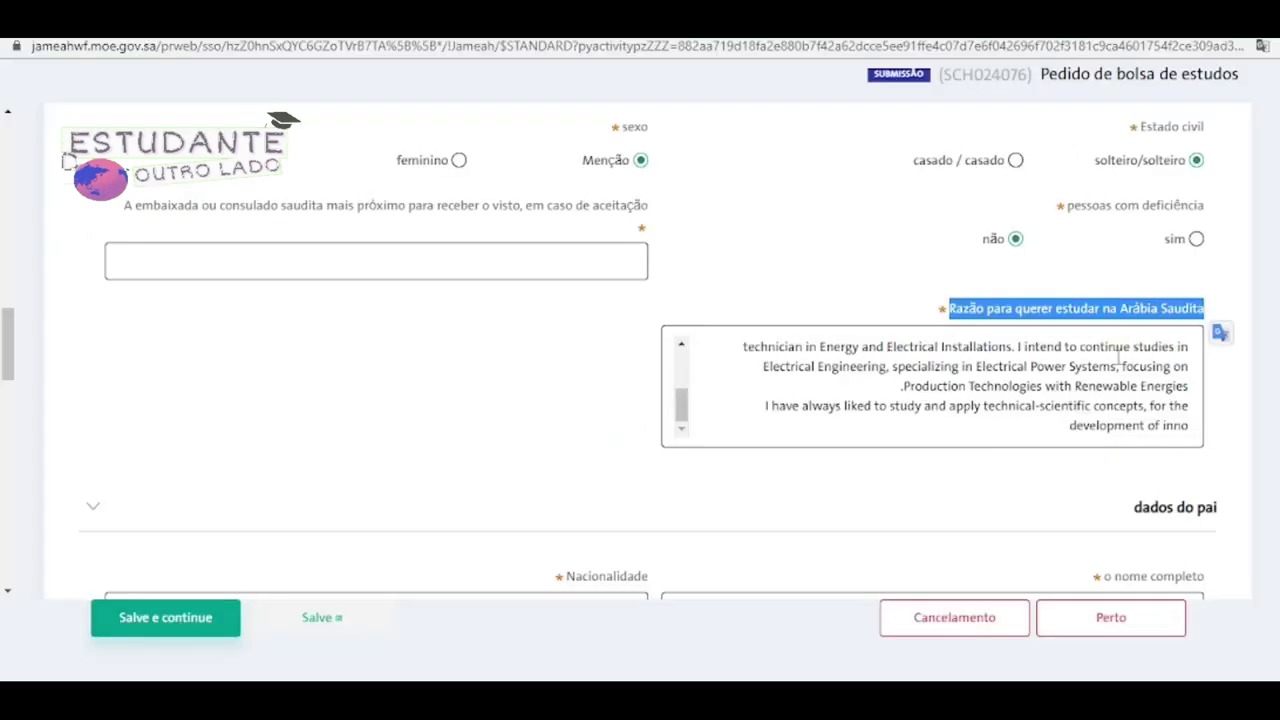
scroll(1057, 337, down, 2)
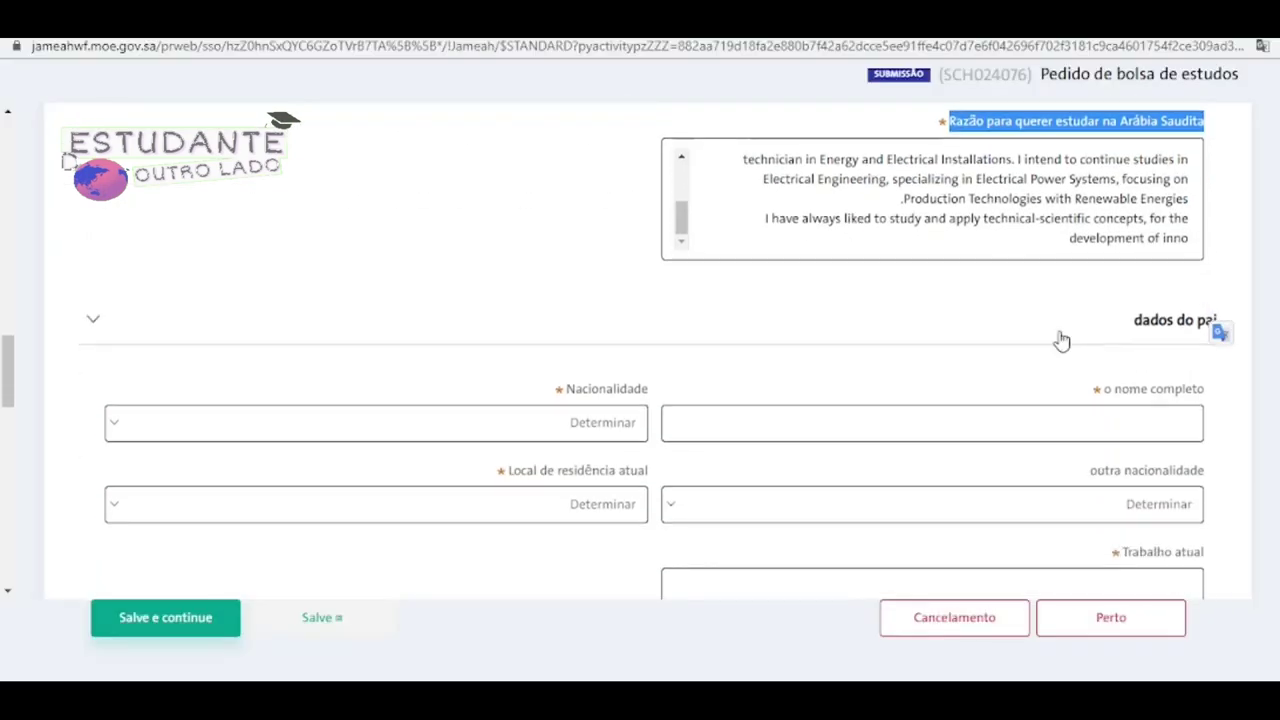
click(1077, 289)
scroll(1040, 340, down, 1)
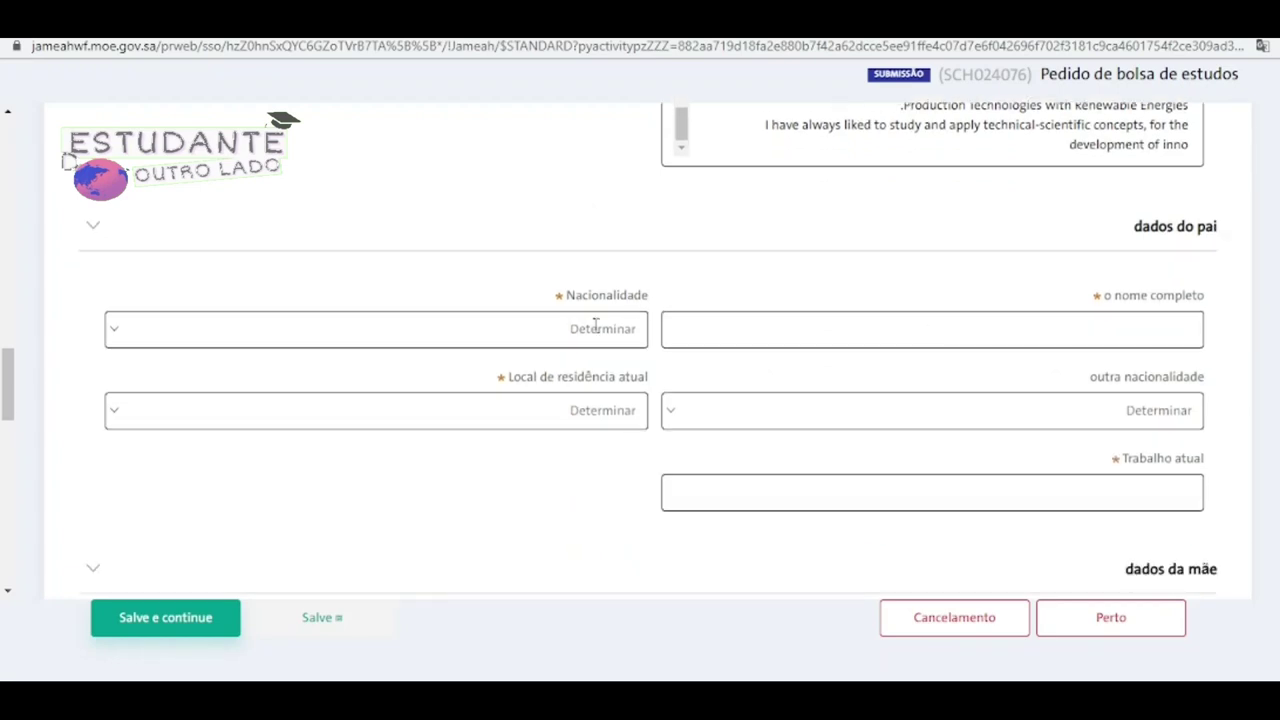
- Fill the father's nationality and embassy fields, scrolling down to the passport details
click(116, 333)
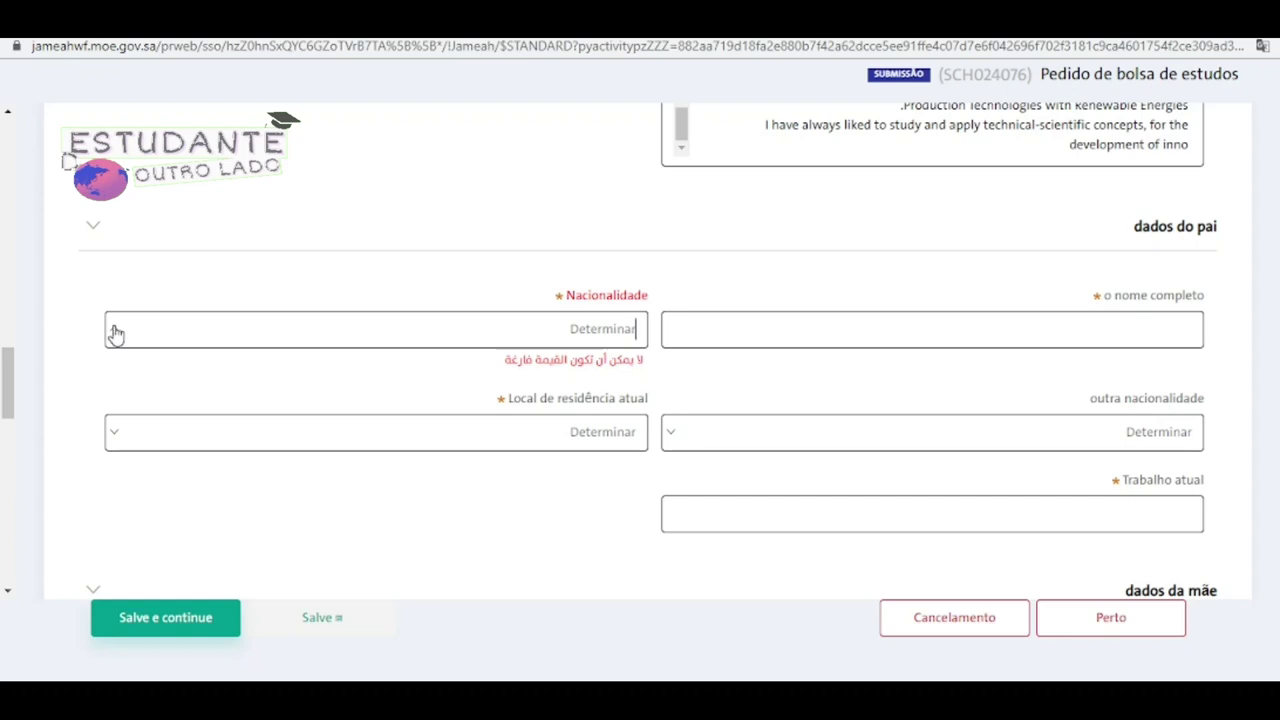
click(116, 333)
scroll(242, 396, down, 2)
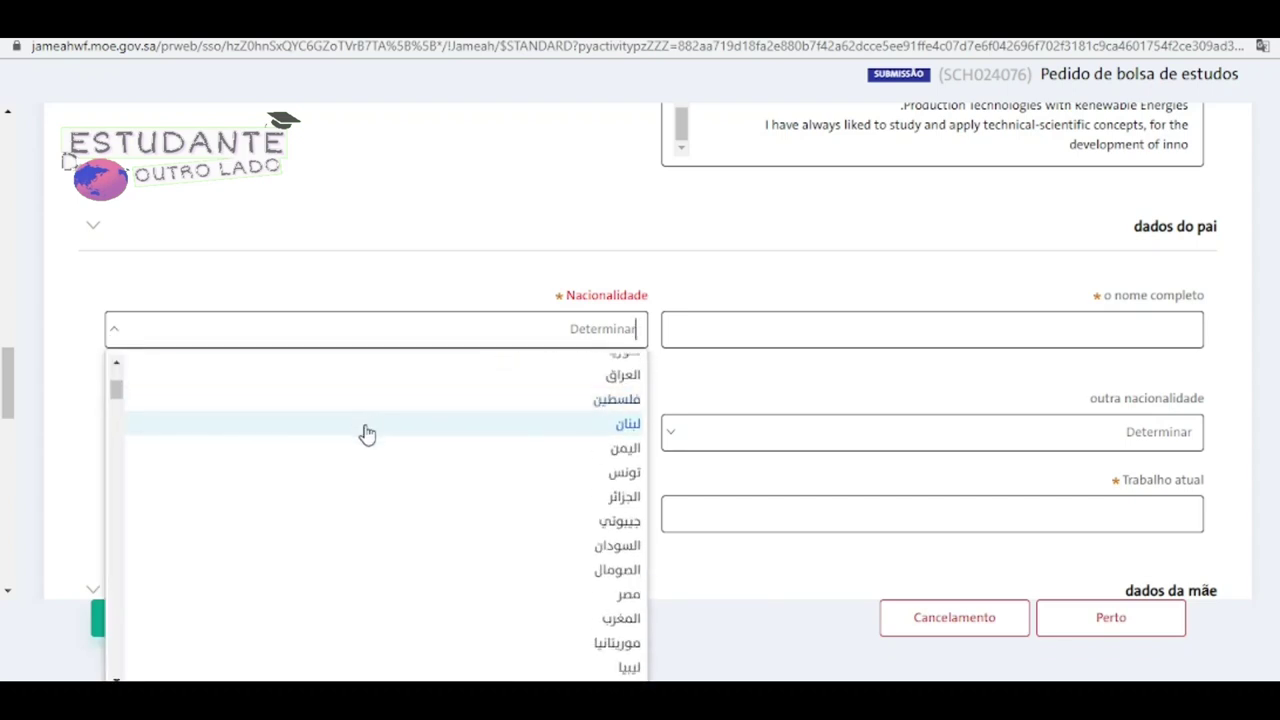
scroll(367, 433, down, 1)
scroll(303, 458, down, 4)
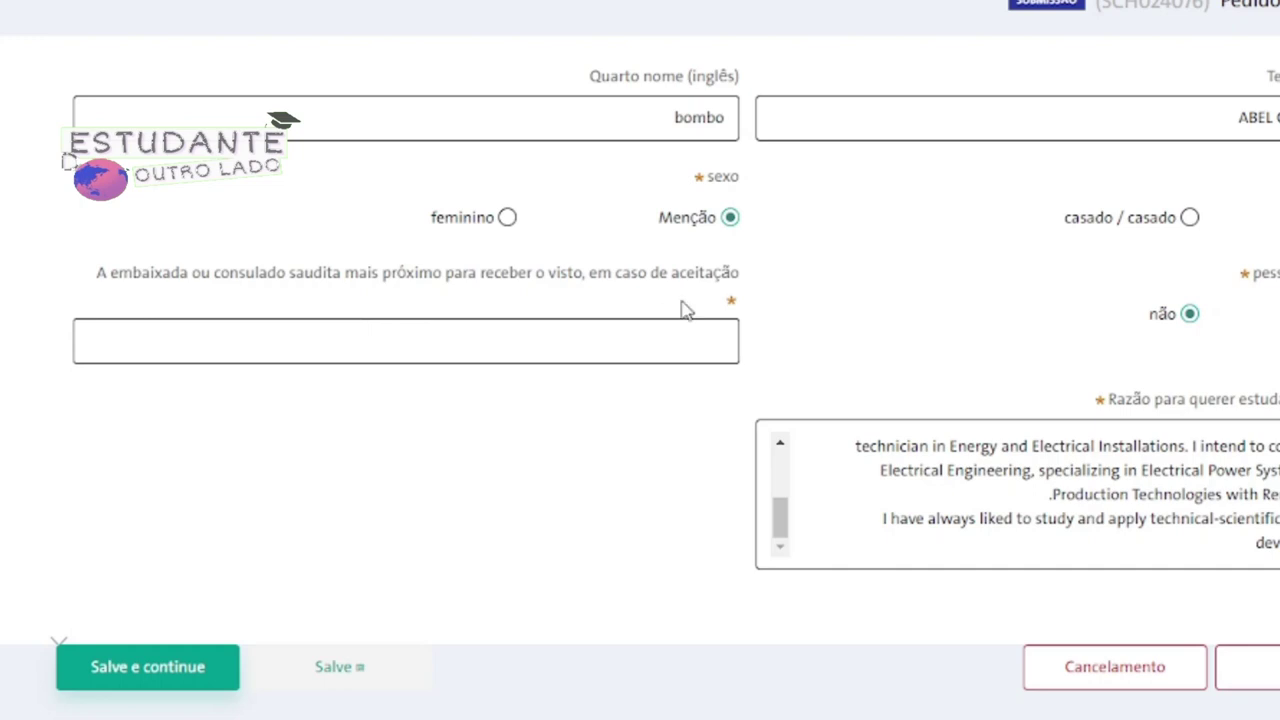
mouse_move(752, 280)
mouse_down()
mouse_move(545, 265)
mouse_move(757, 280)
mouse_move(725, 283)
mouse_move(737, 285)
mouse_up()
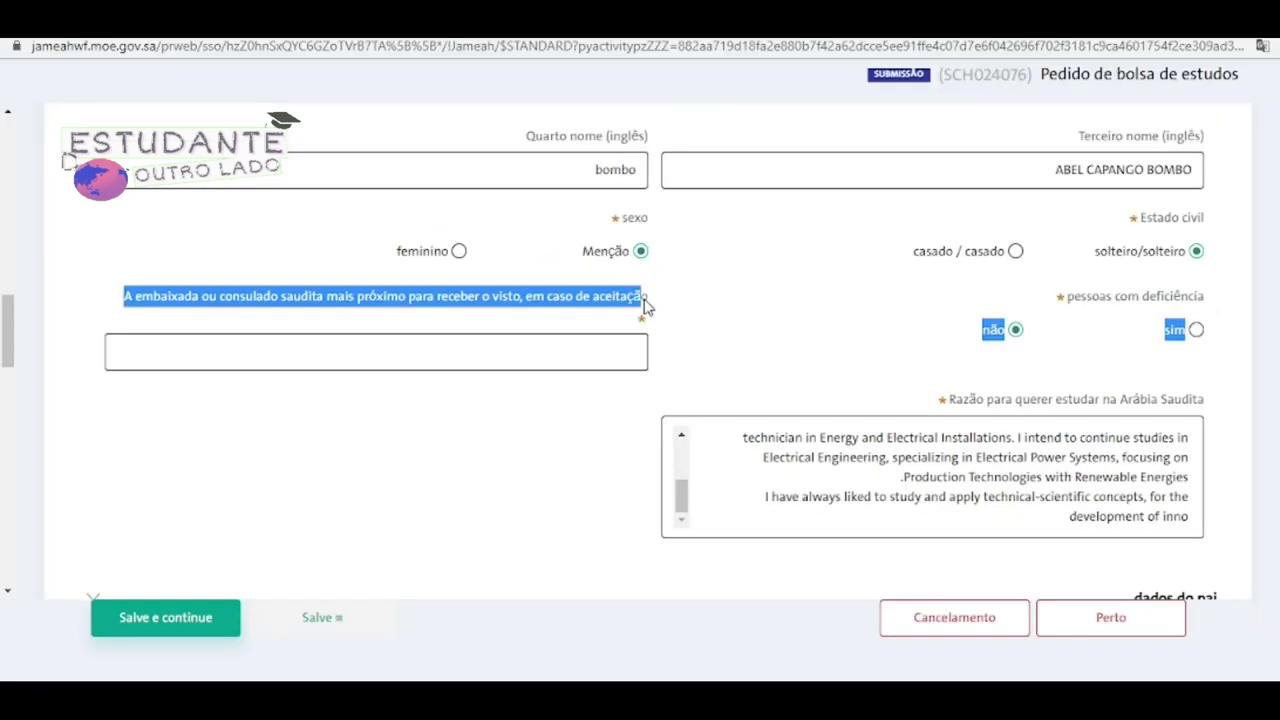
click(648, 306)
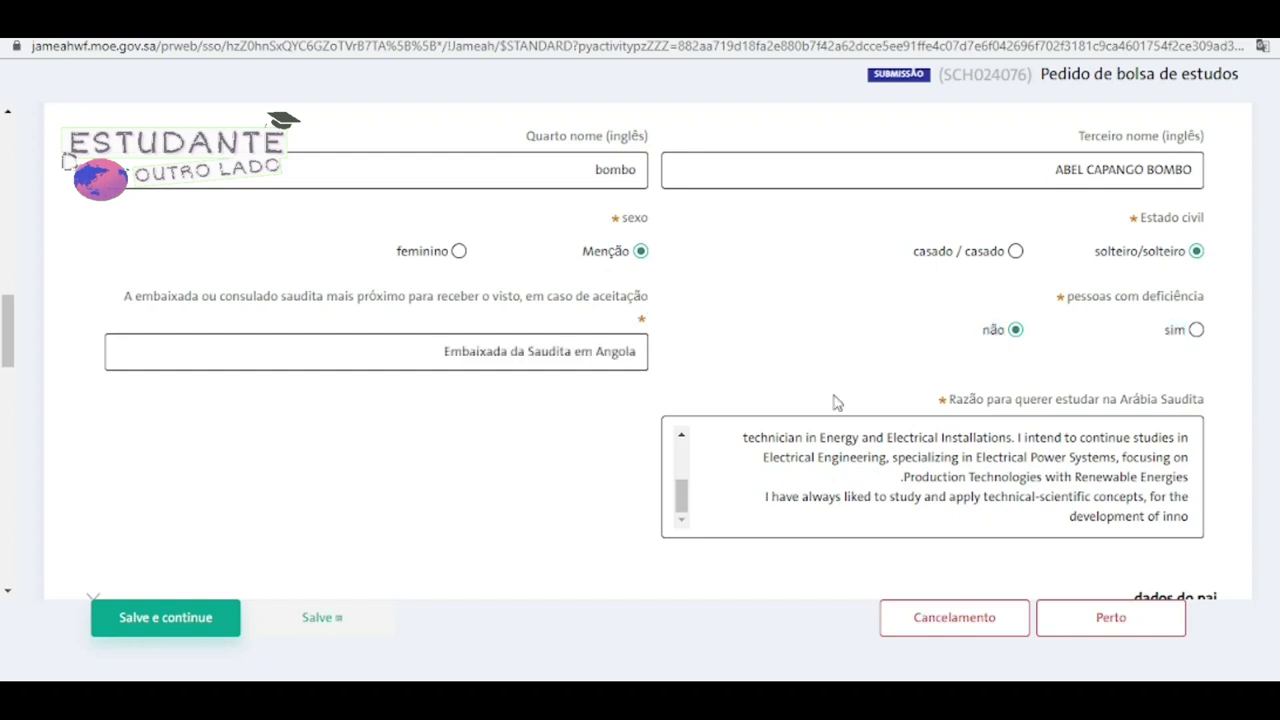
scroll(835, 400, down, 6)
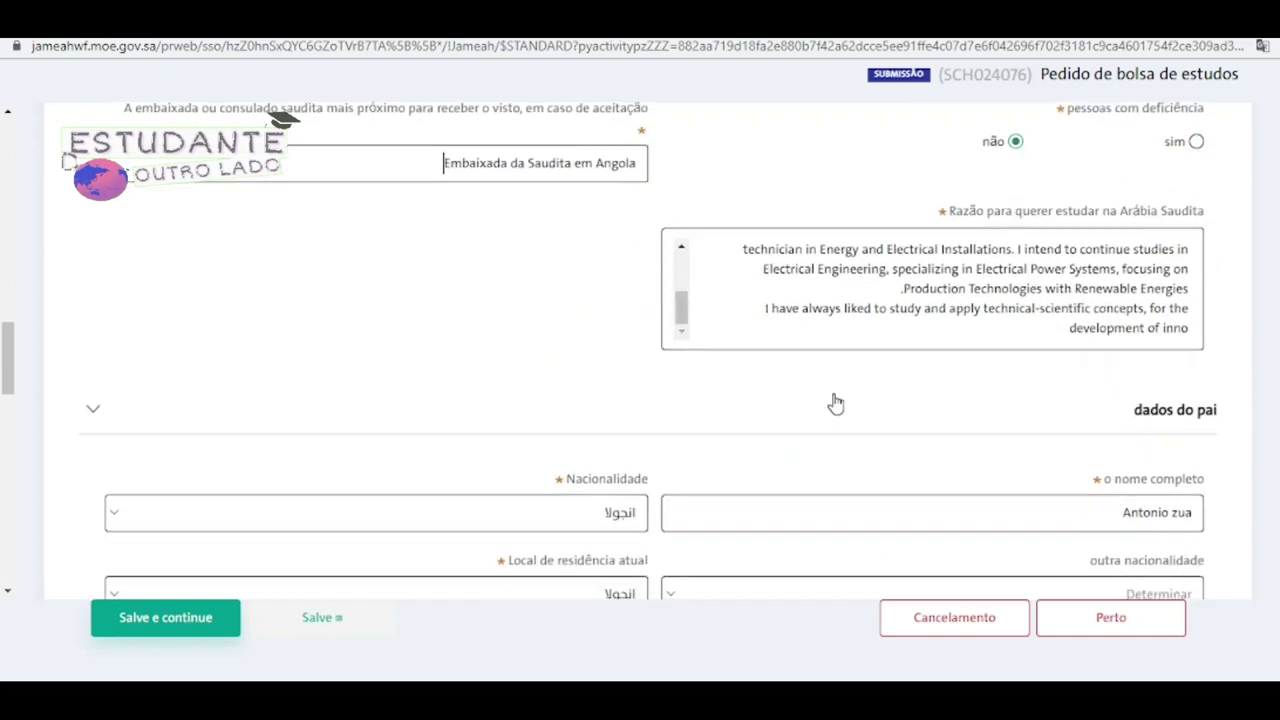
scroll(818, 394, down, 10)
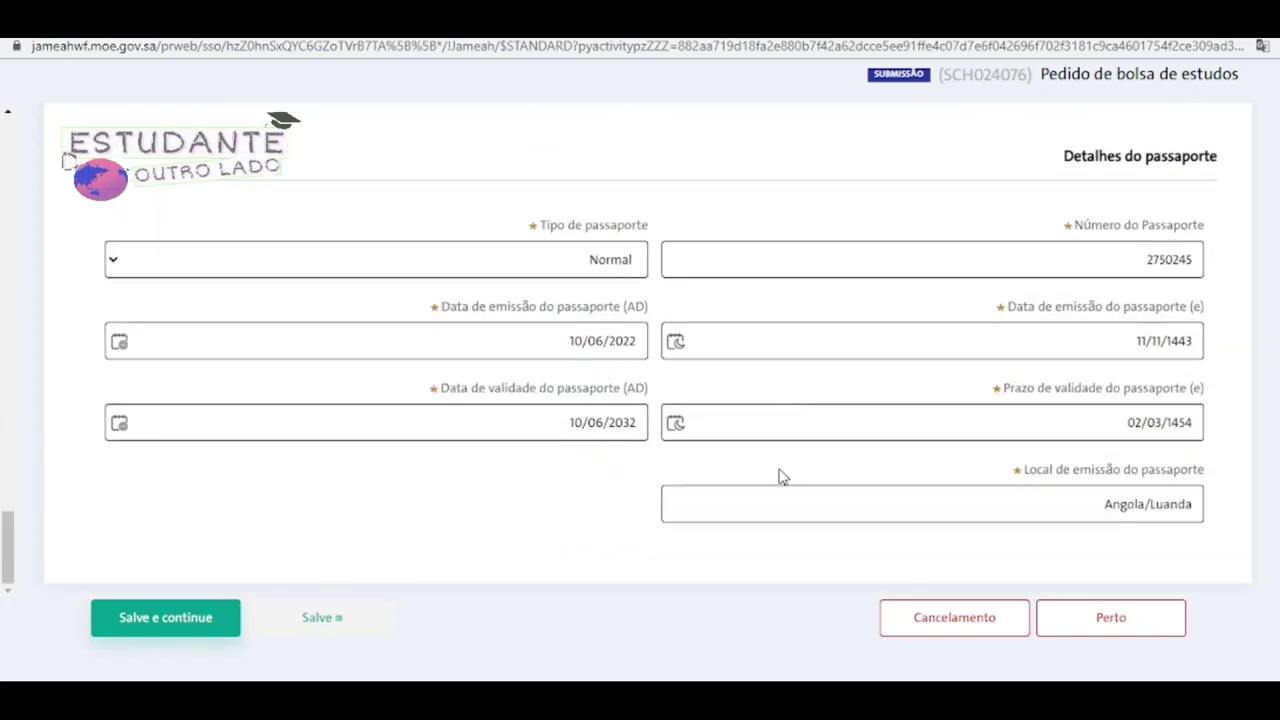
- Save the applicant information and scroll to the 'Segundos dados relativos' contact section
click(163, 627)
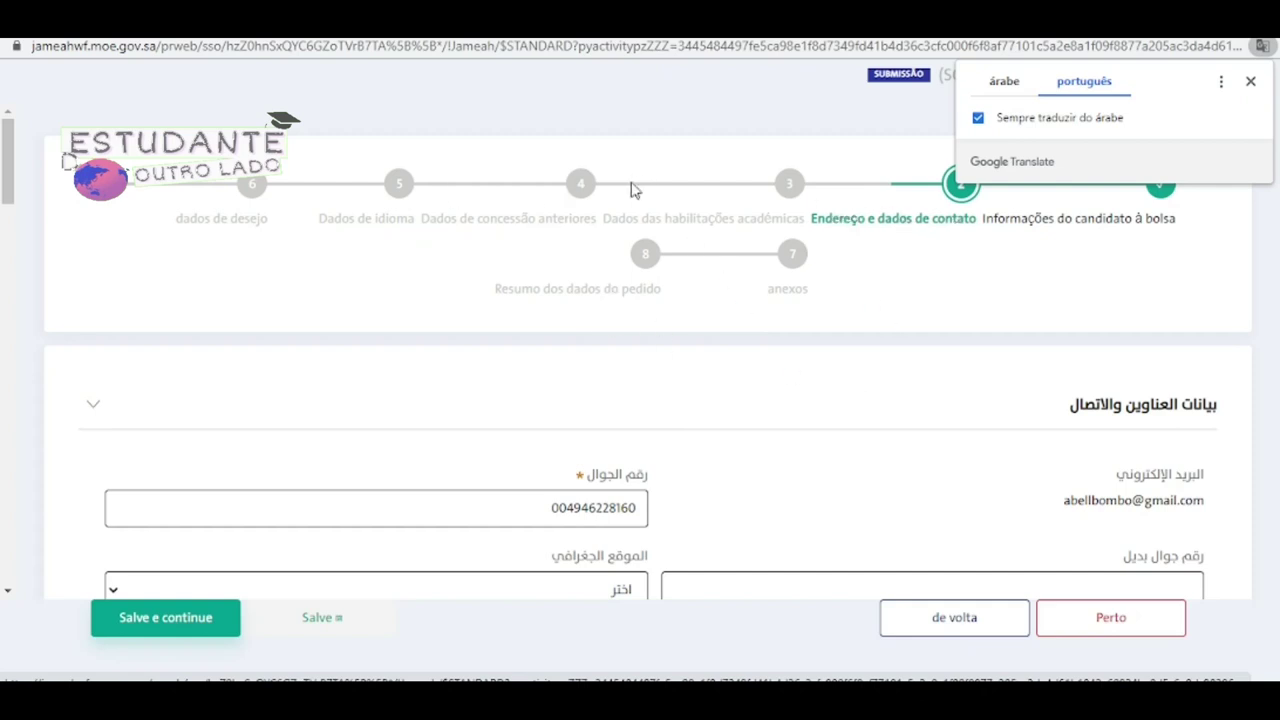
scroll(878, 425, down, 4)
scroll(878, 425, down, 4)
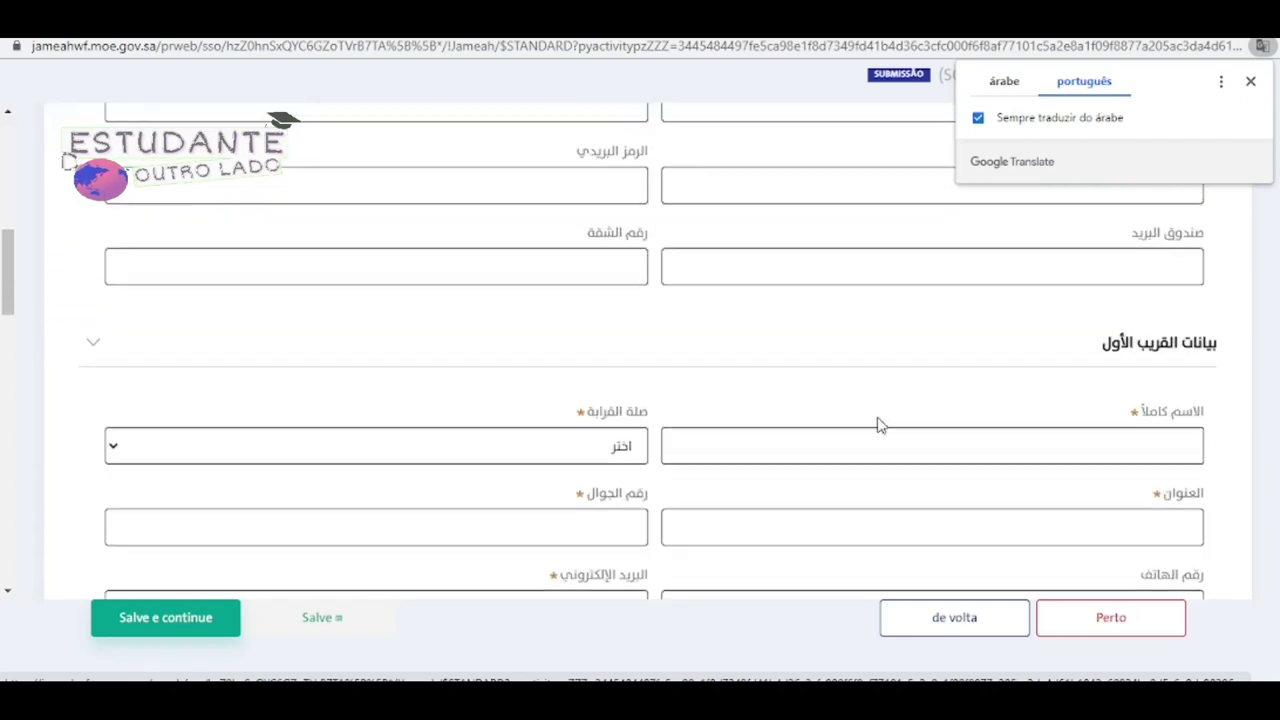
scroll(878, 425, up, 4)
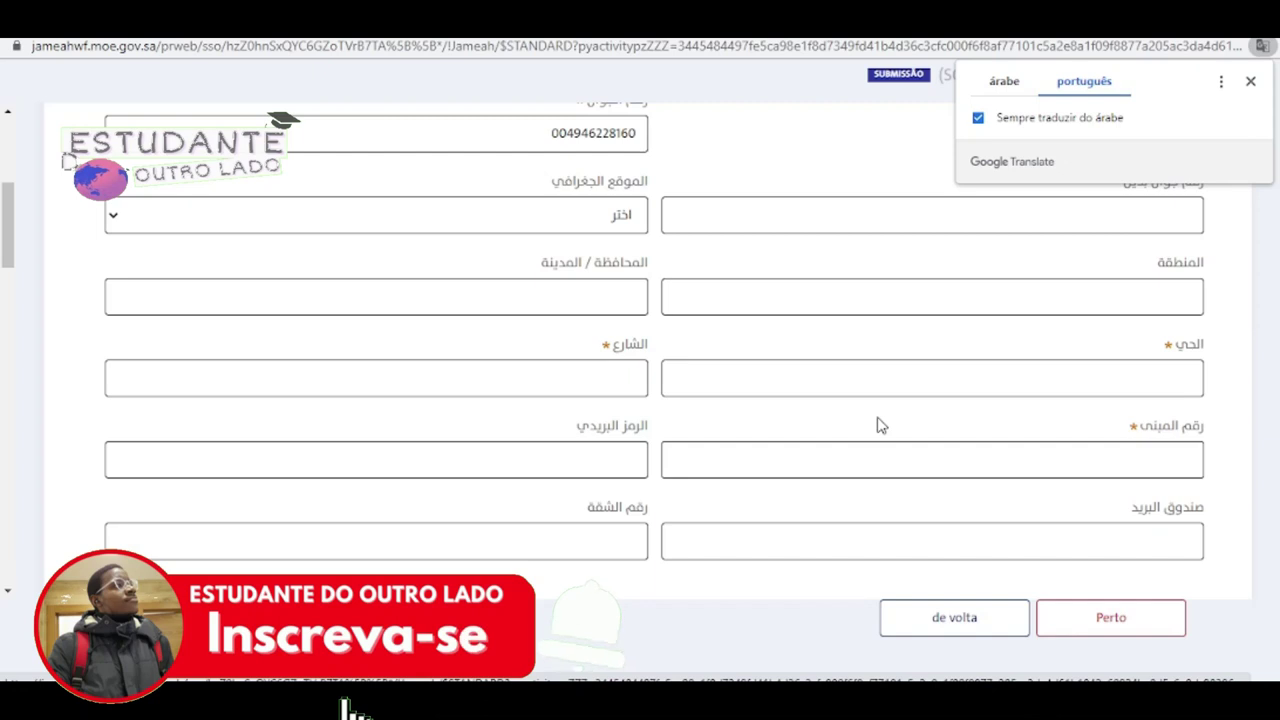
scroll(833, 354, down, 3)
scroll(833, 354, down, 10)
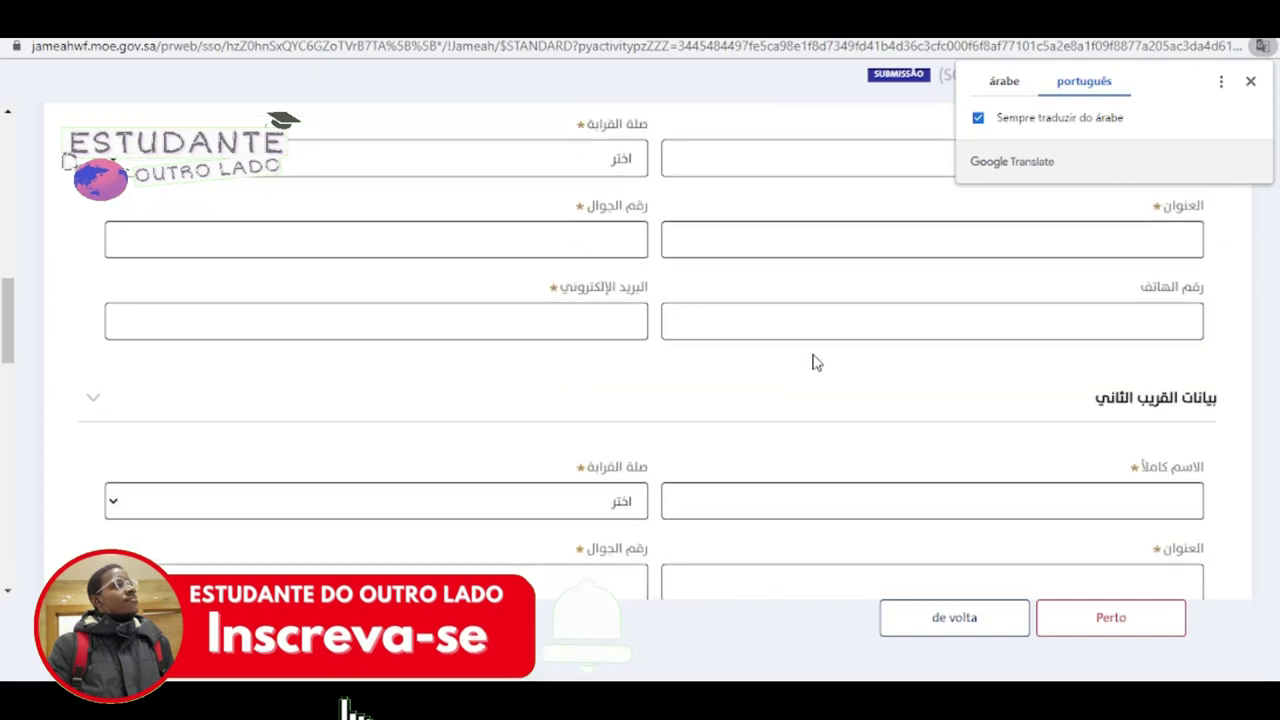
scroll(803, 418, down, 6)
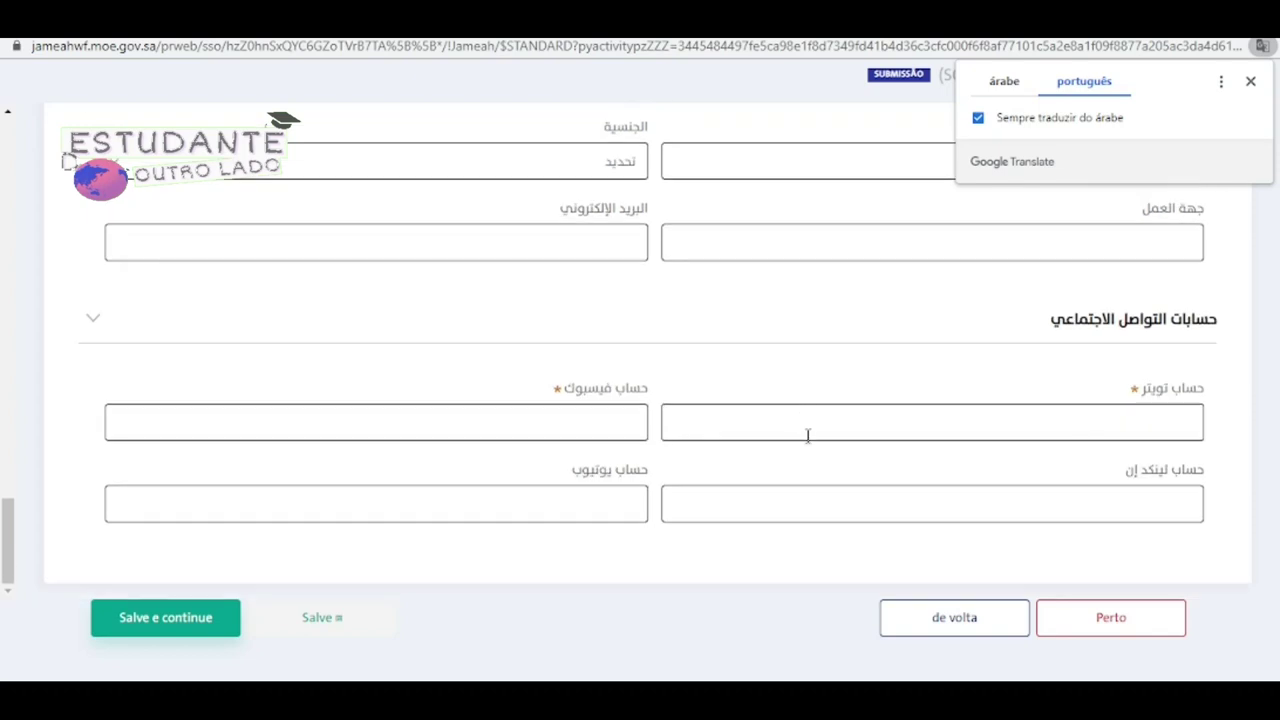
scroll(808, 435, up, 15)
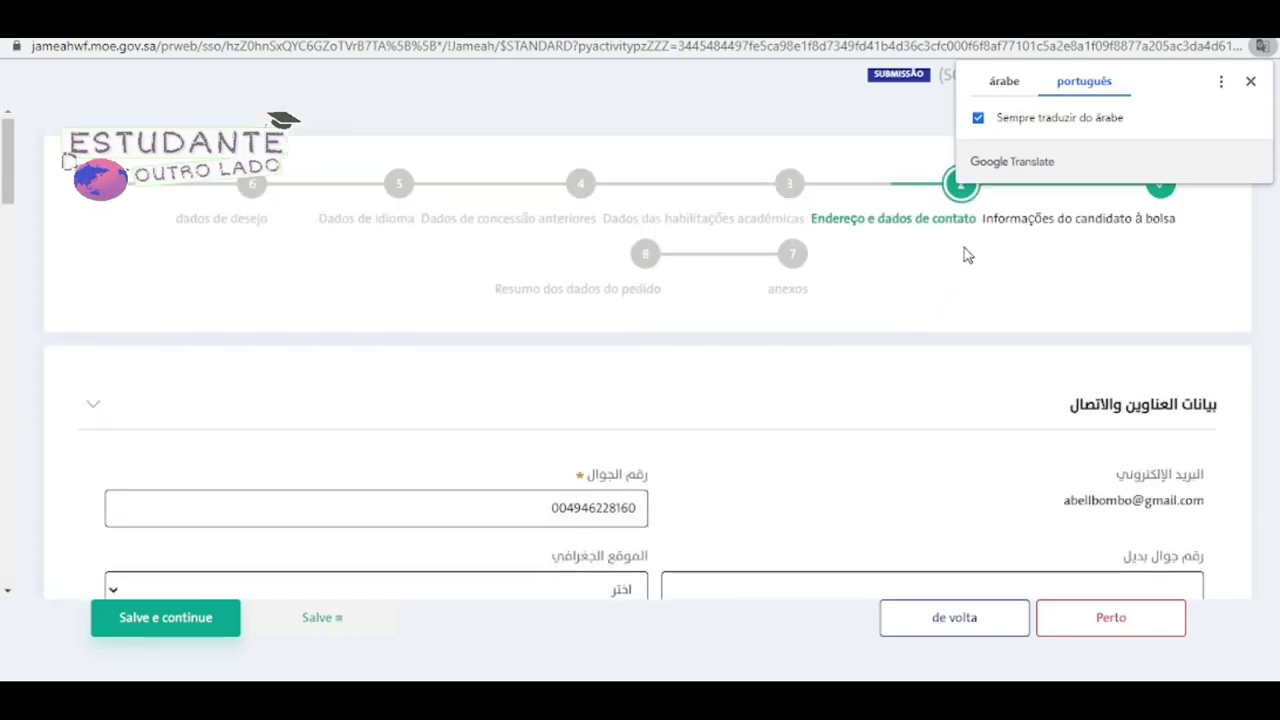
scroll(751, 314, down, 10)
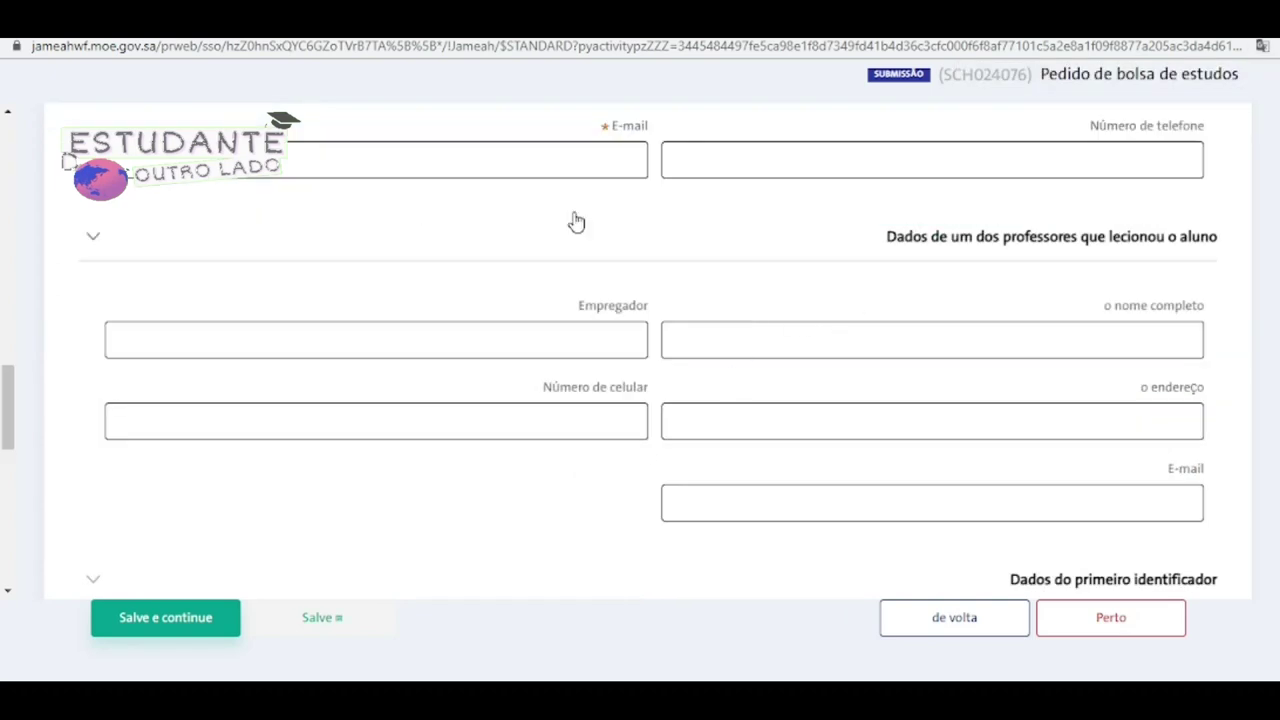
scroll(778, 433, down, 2)
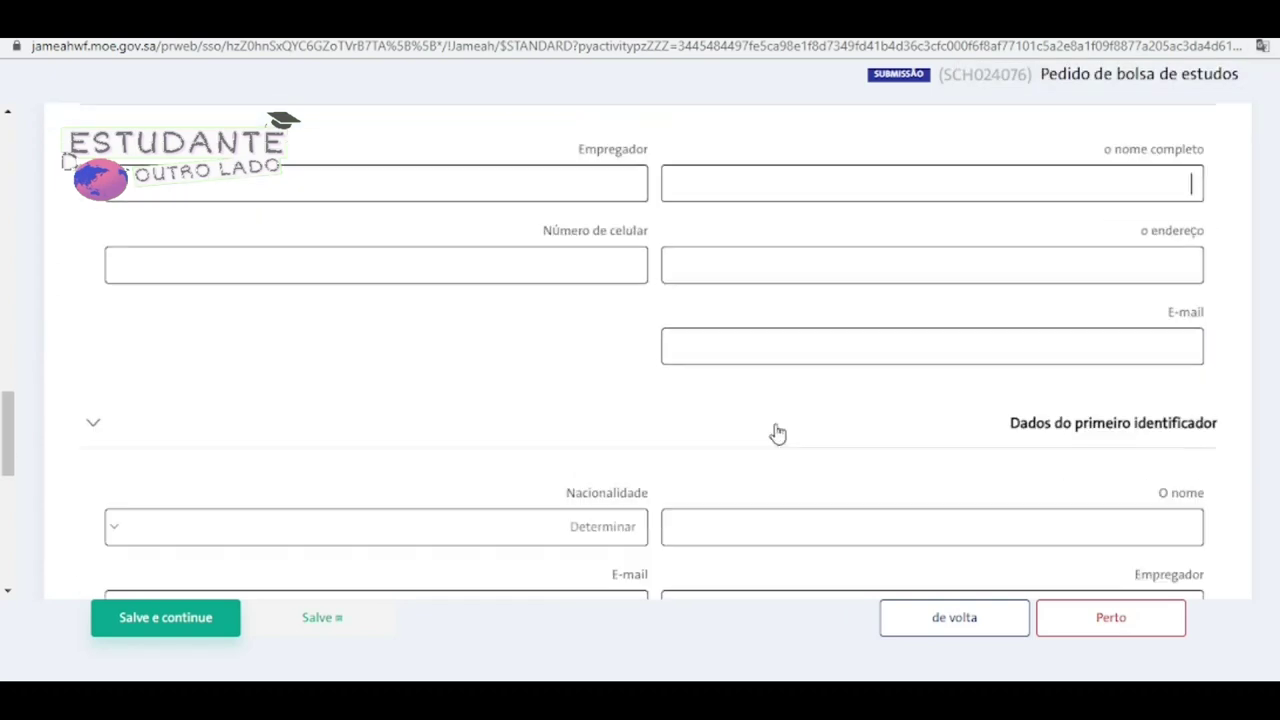
scroll(737, 327, up, 5)
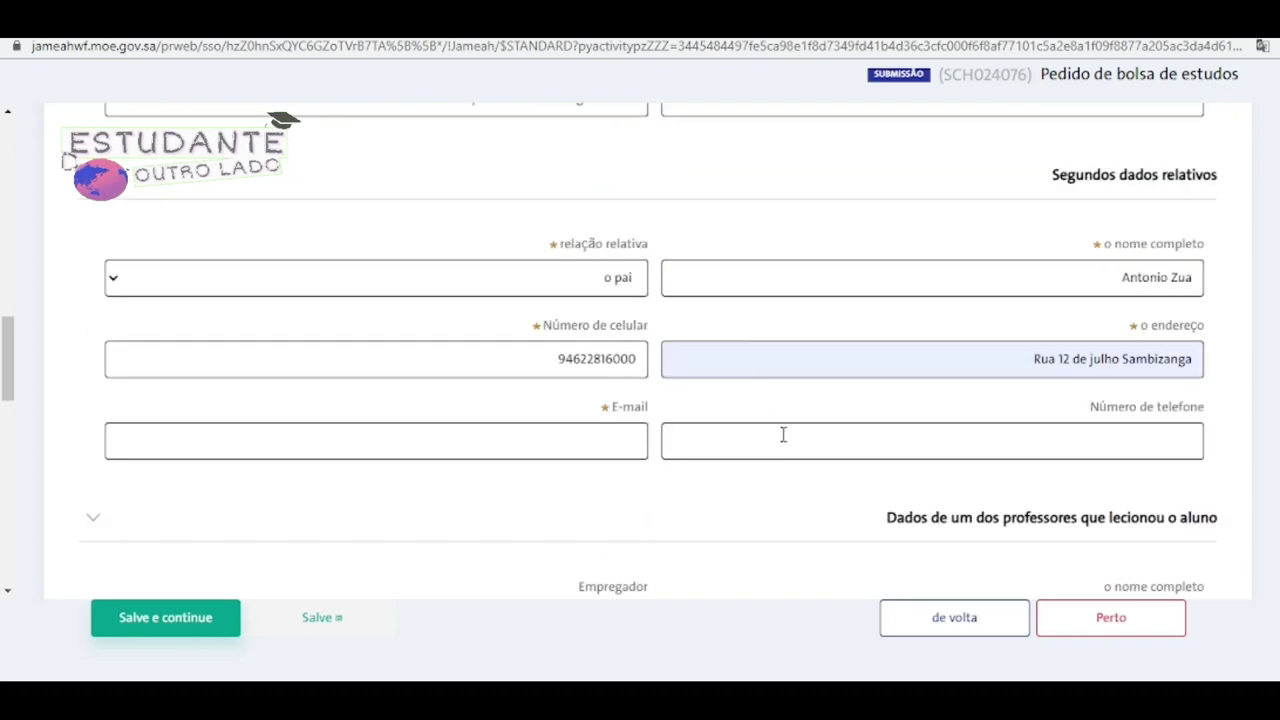
- Enter the second relative's e-mail address in the E-mail field
click(626, 436)
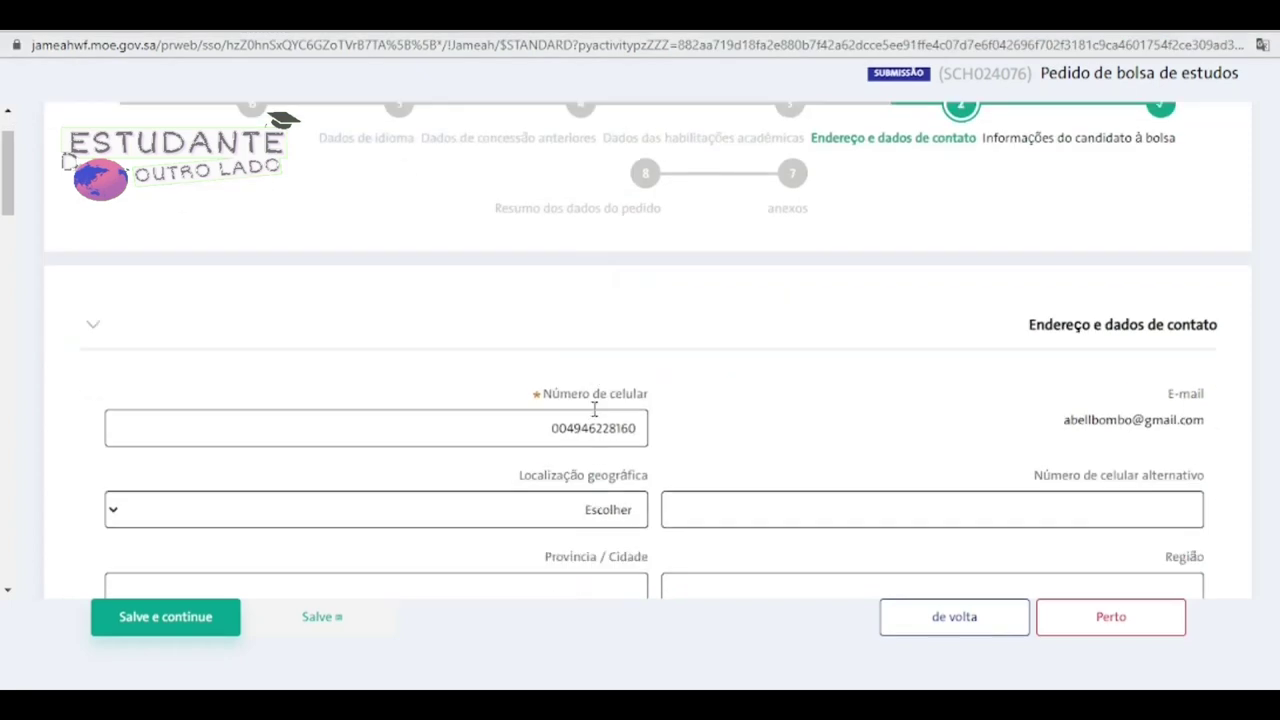
scroll(594, 410, down, 4)
scroll(593, 411, down, 7)
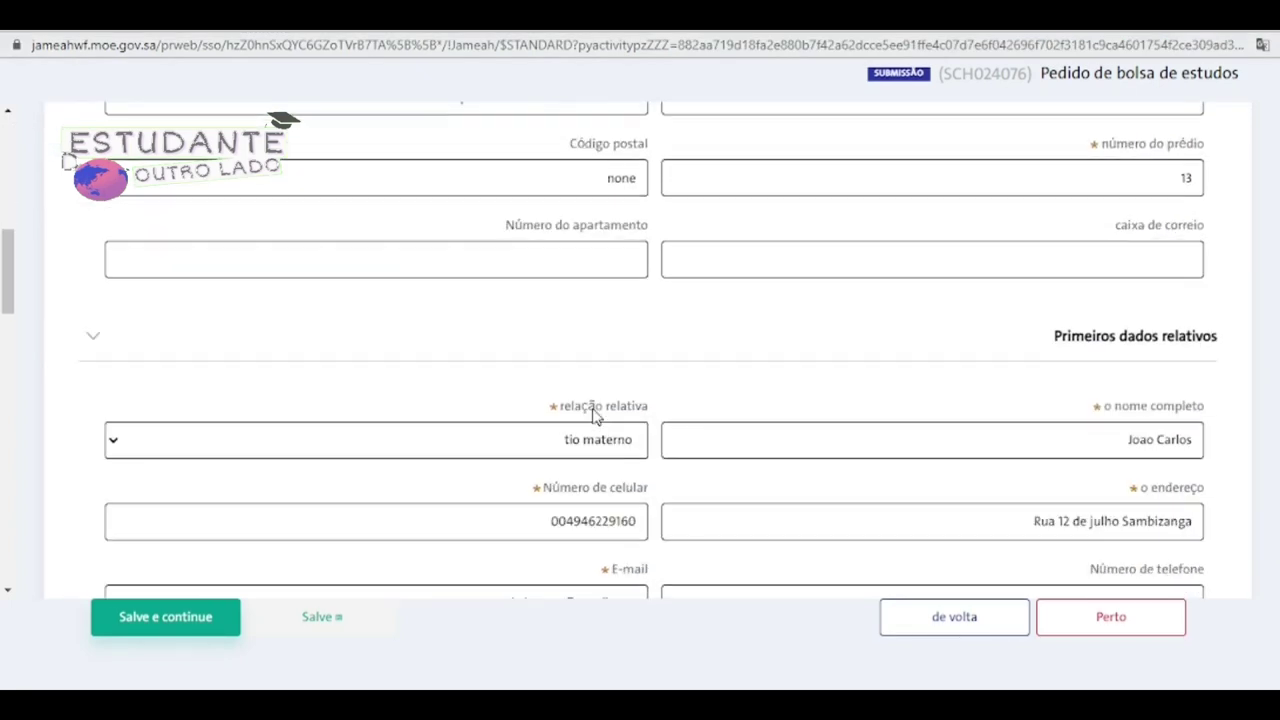
scroll(594, 410, down, 10)
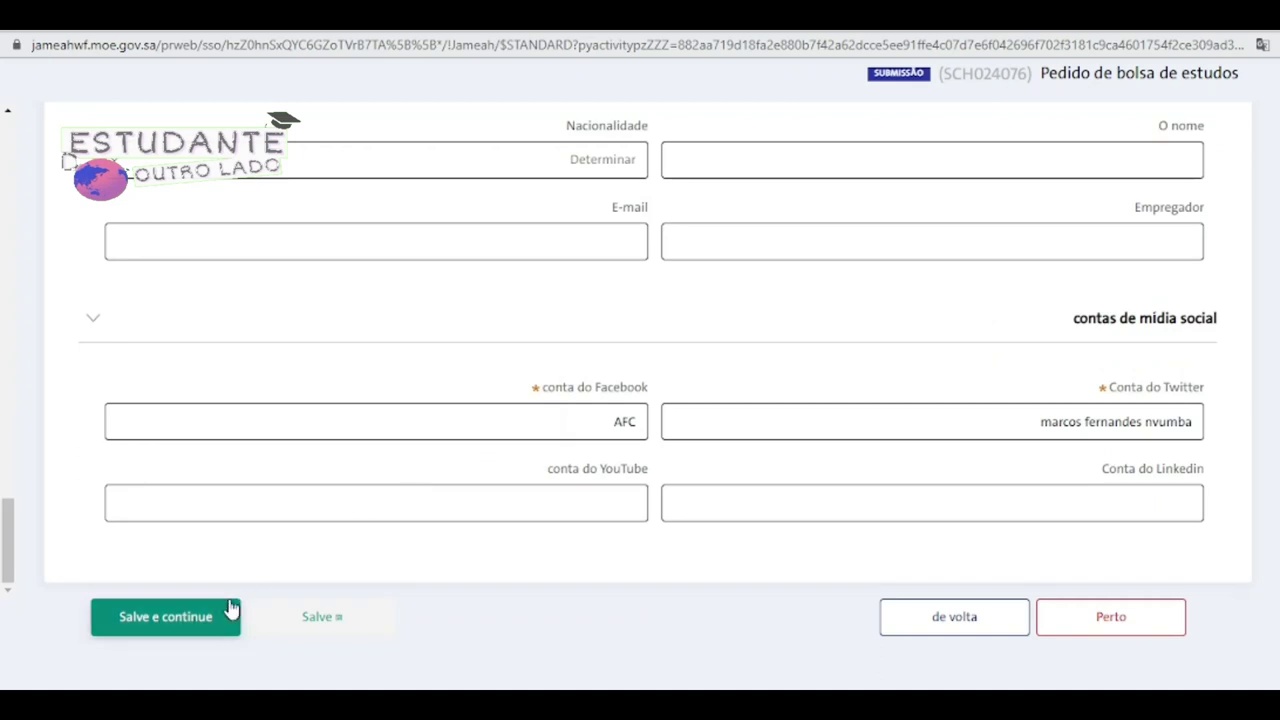
- Save the contact details and restore the Portuguese page translation
click(168, 620)
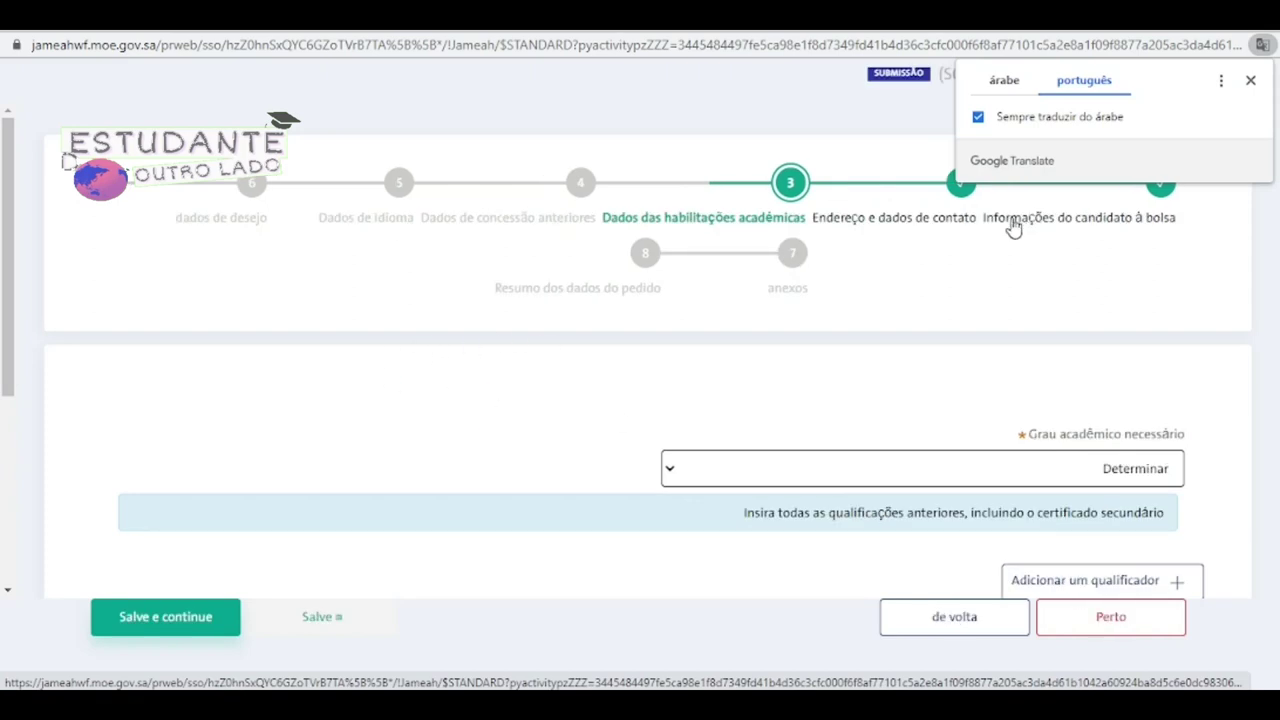
click(1006, 80)
click(1078, 86)
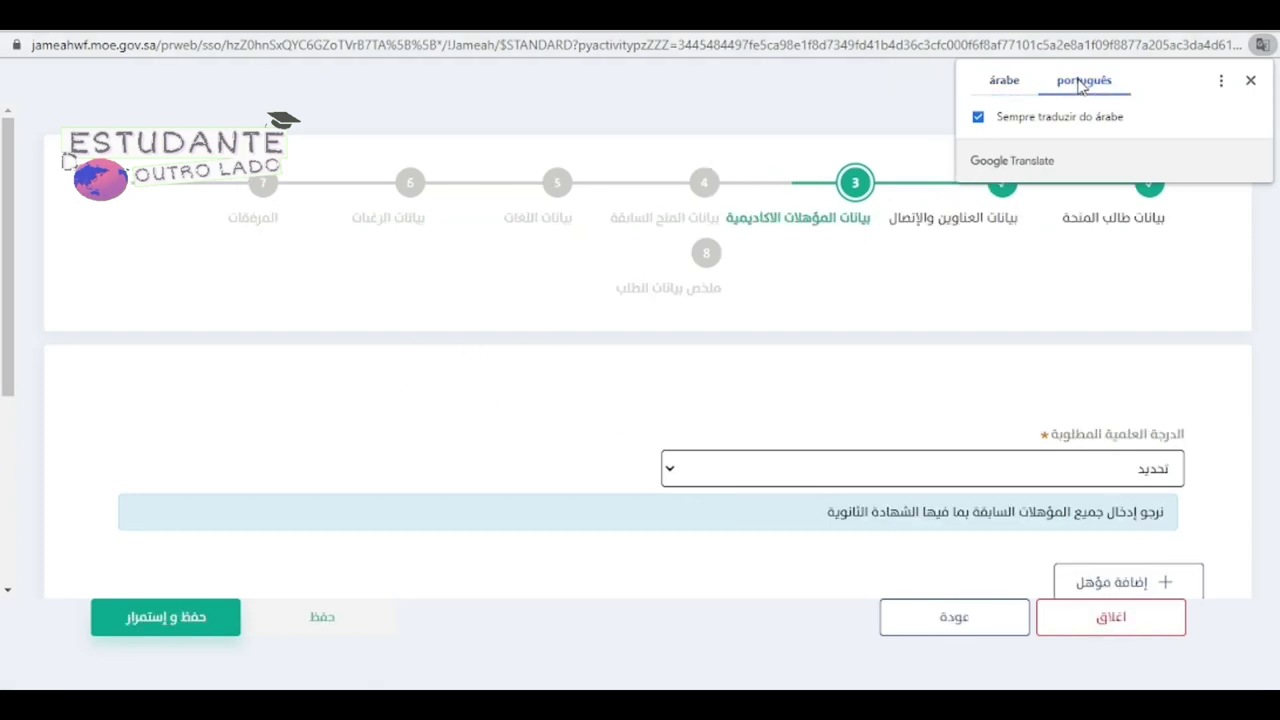
click(843, 123)
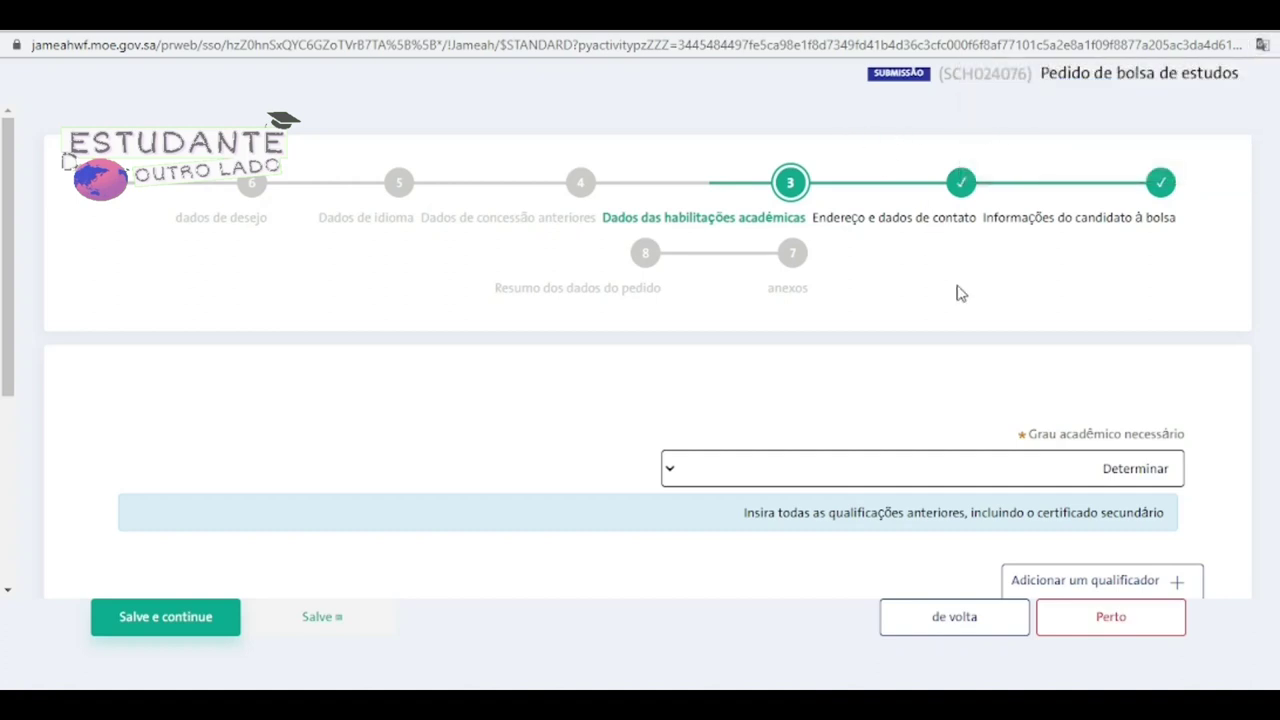
scroll(956, 420, down, 1)
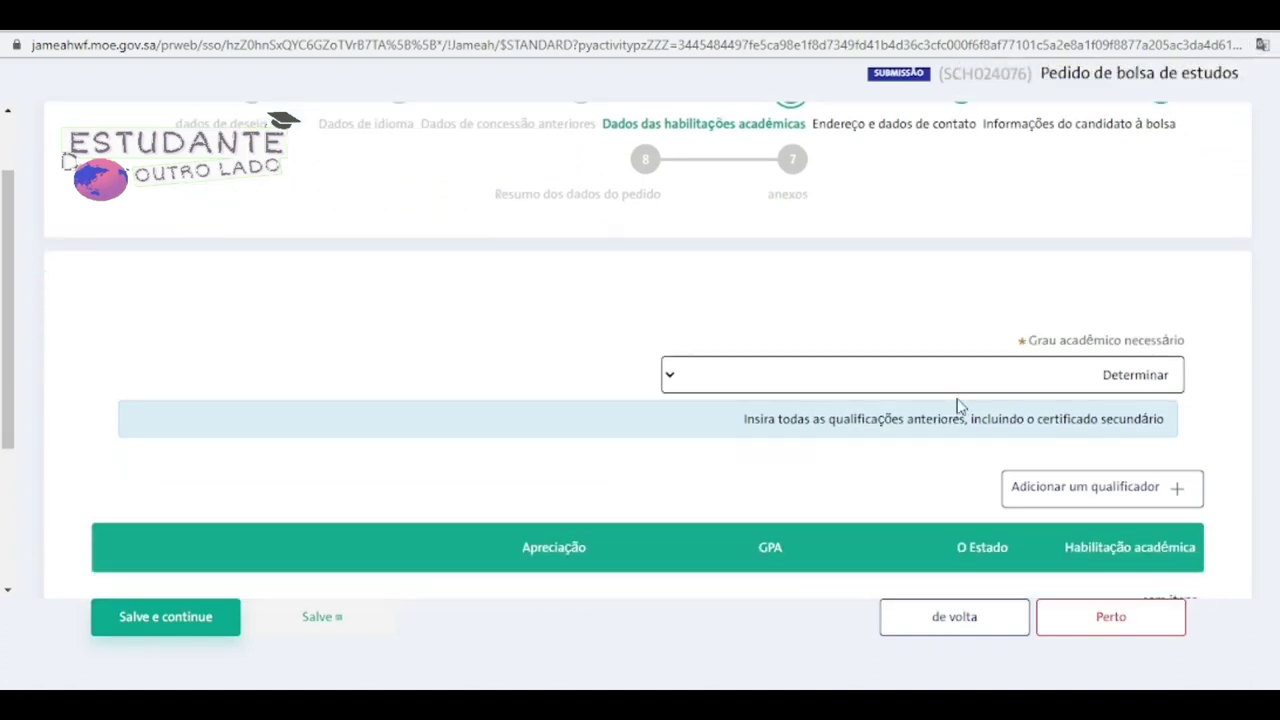
scroll(960, 400, down, 1)
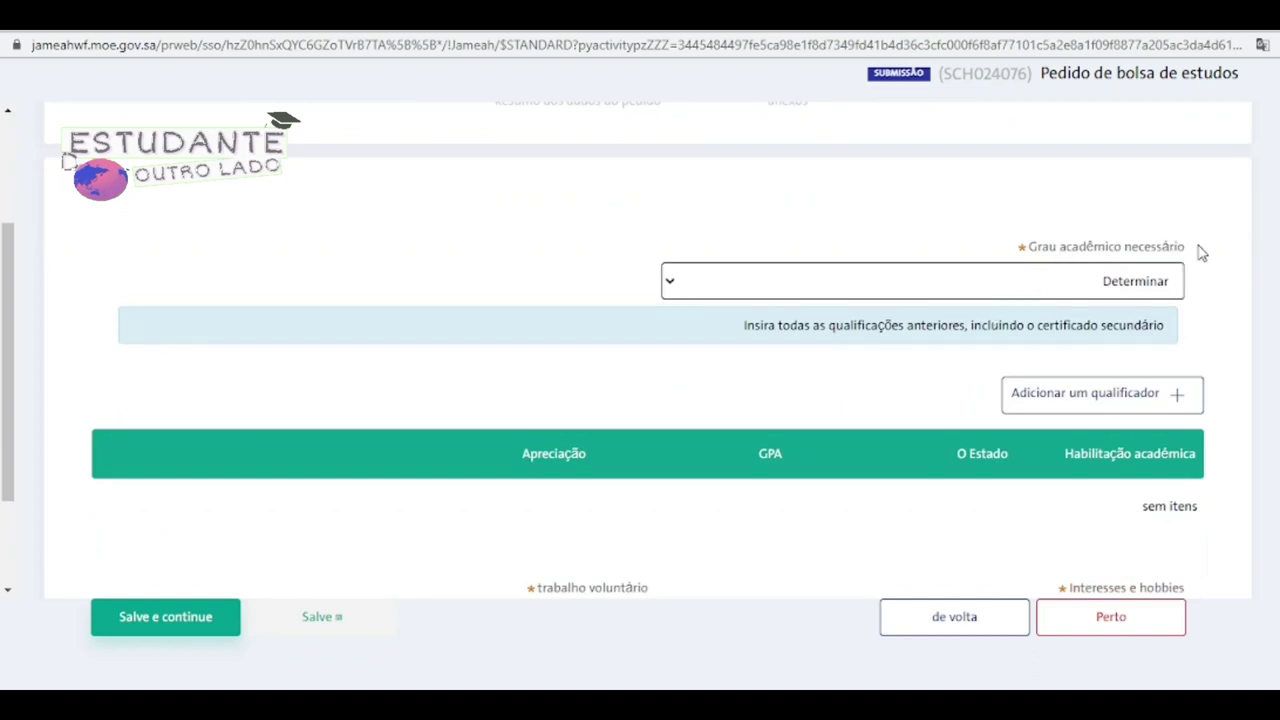
- Set 'Grau acadêmico necessário' to BA and refresh the Portuguese translation
drag(1202, 252, 1003, 265)
click(669, 285)
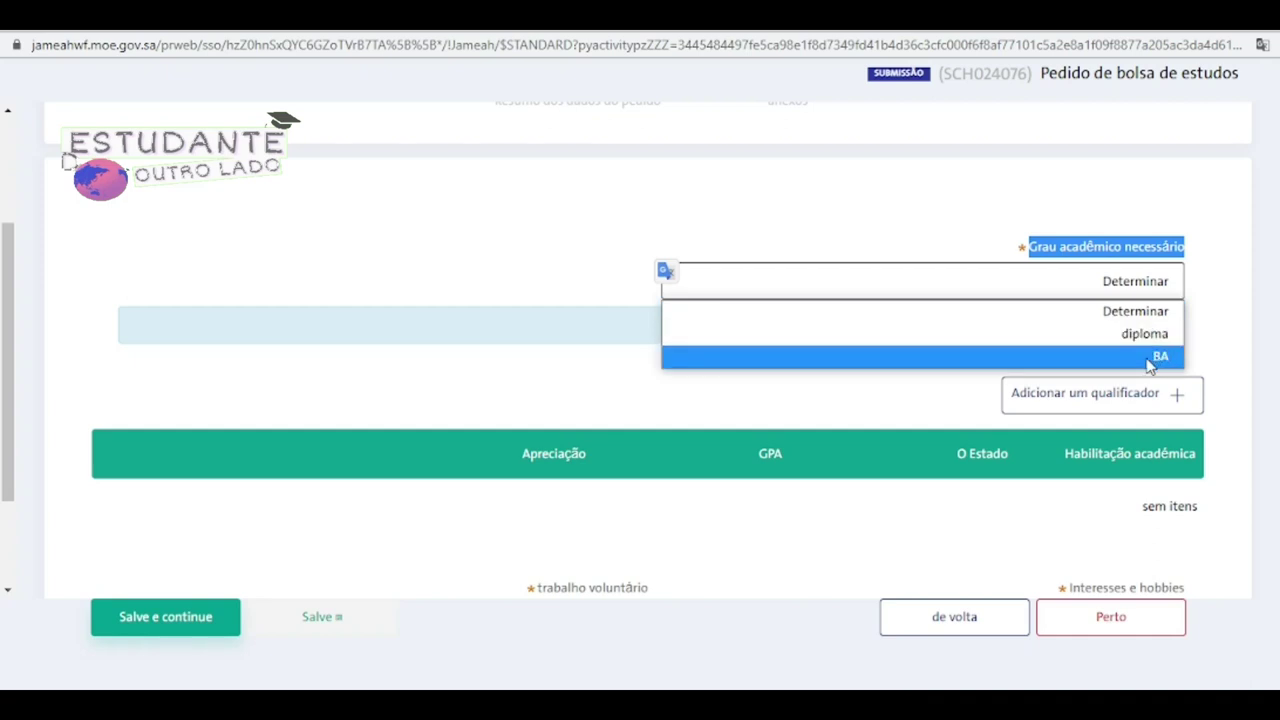
click(1150, 362)
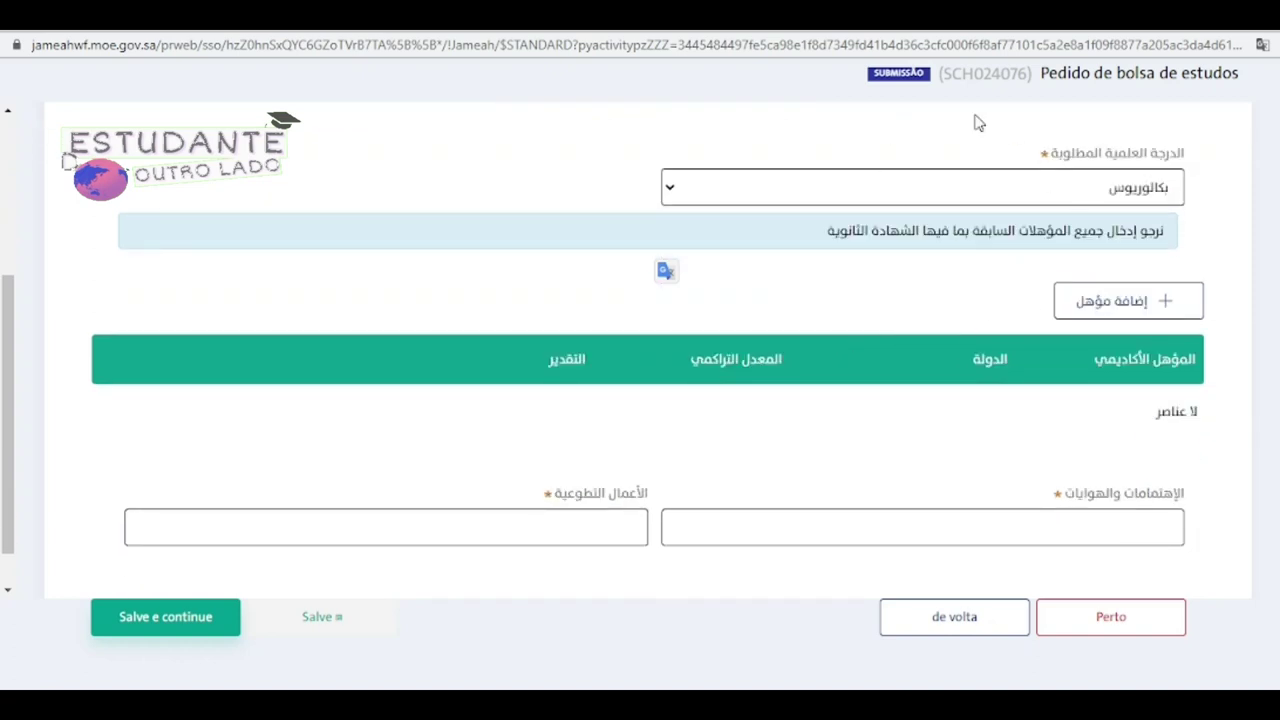
click(1262, 45)
click(1015, 81)
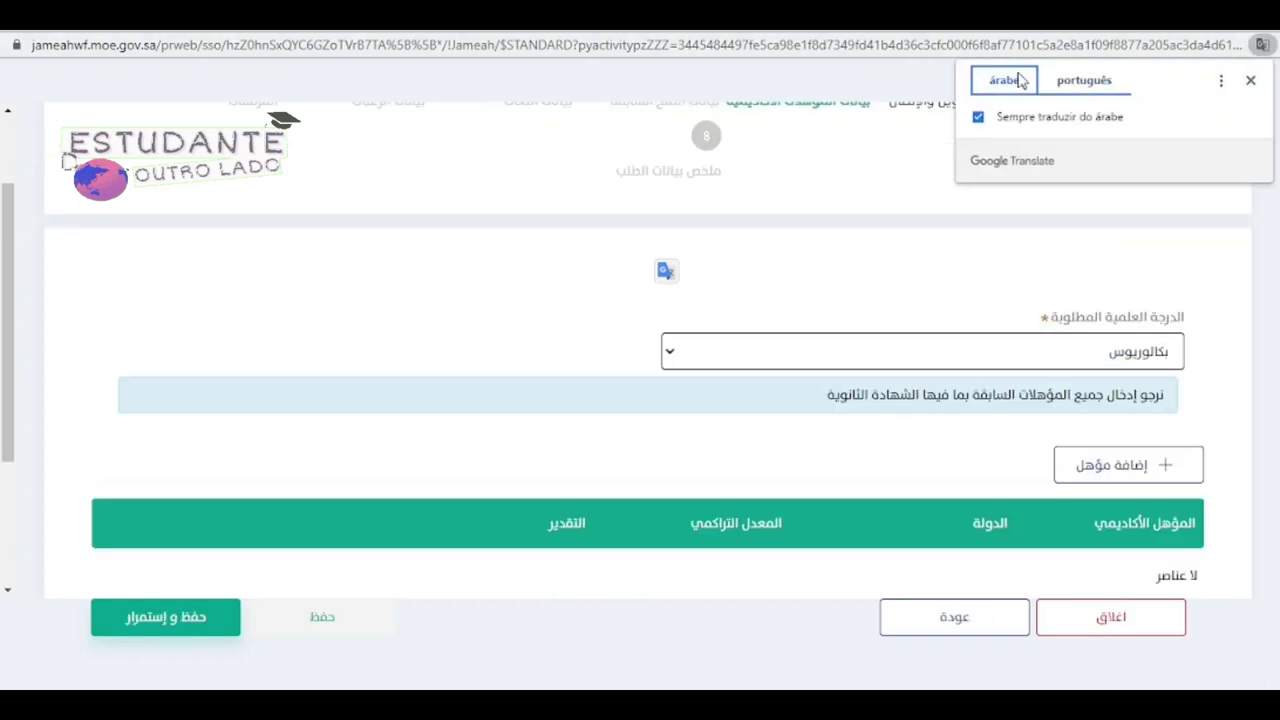
click(1083, 80)
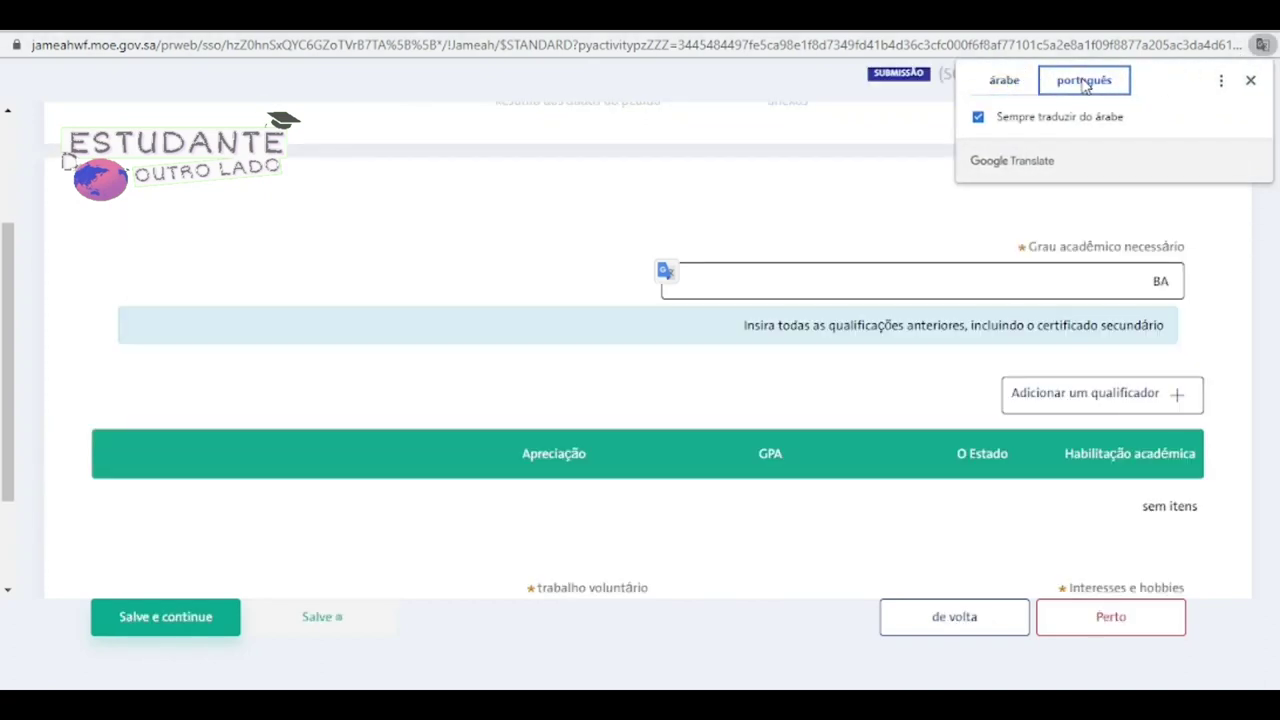
scroll(766, 451, down, 1)
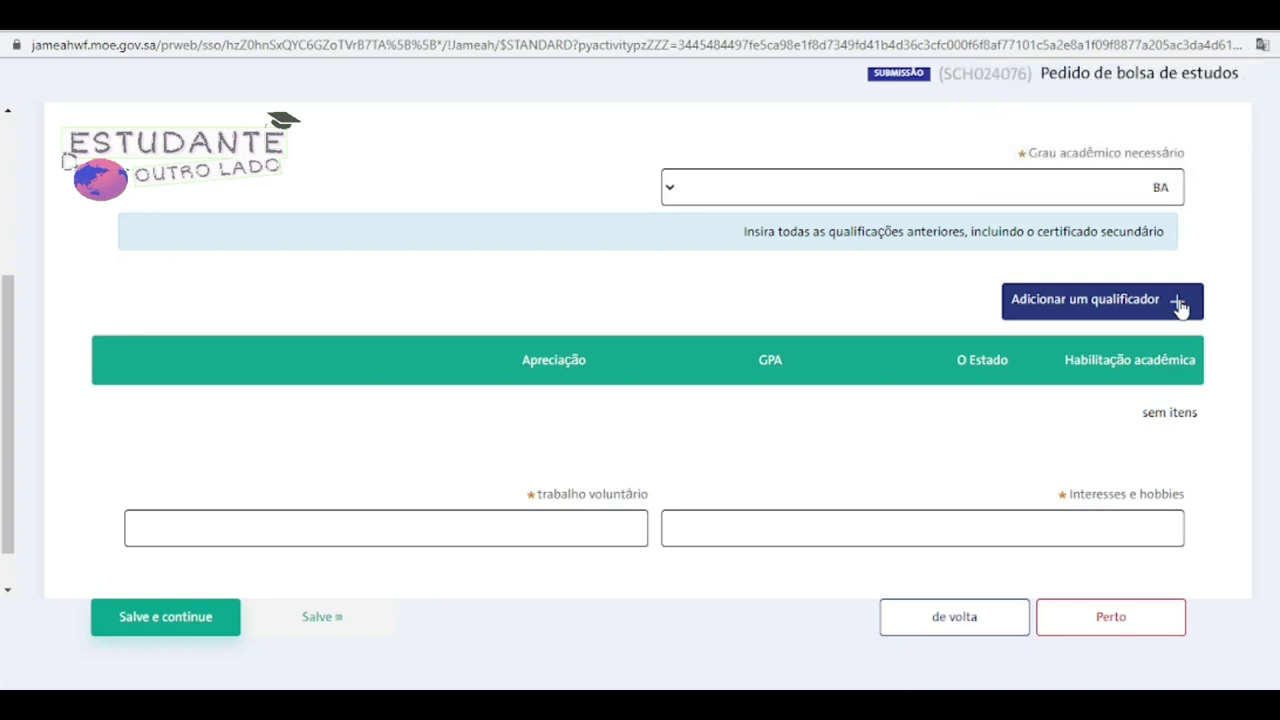
- Start adding a previous qualification and browse the country list
click(1180, 307)
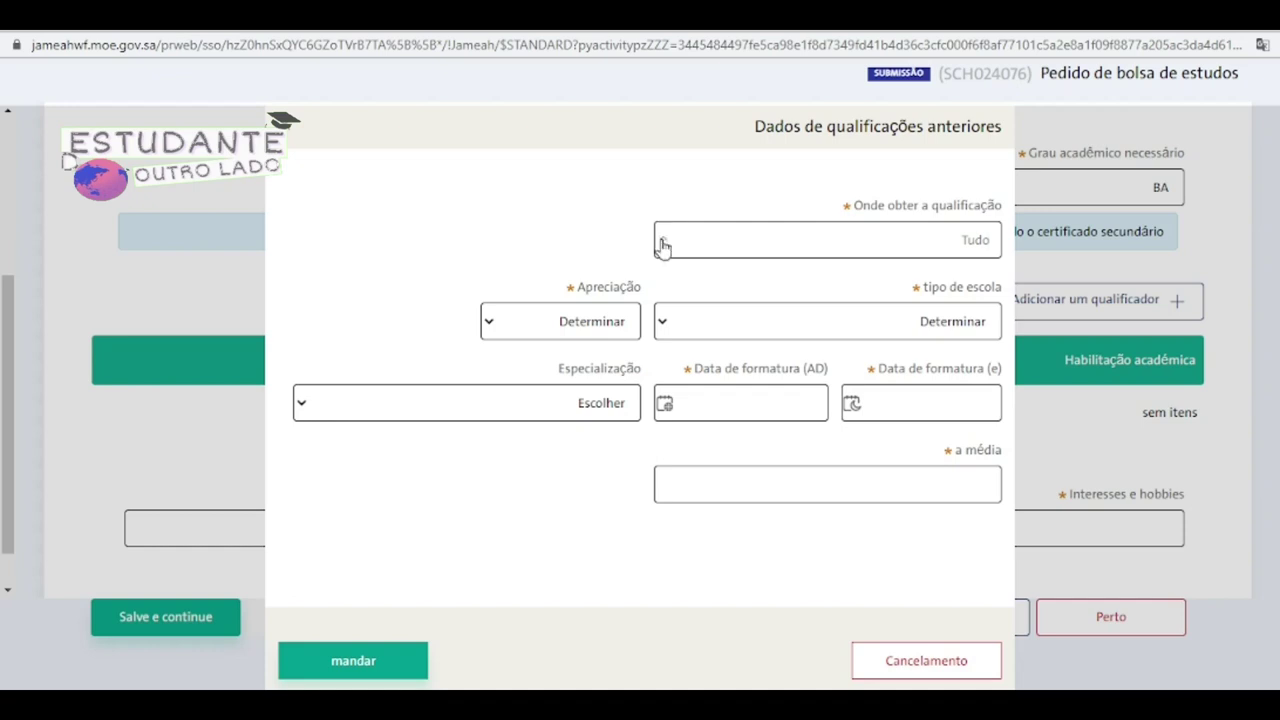
click(662, 246)
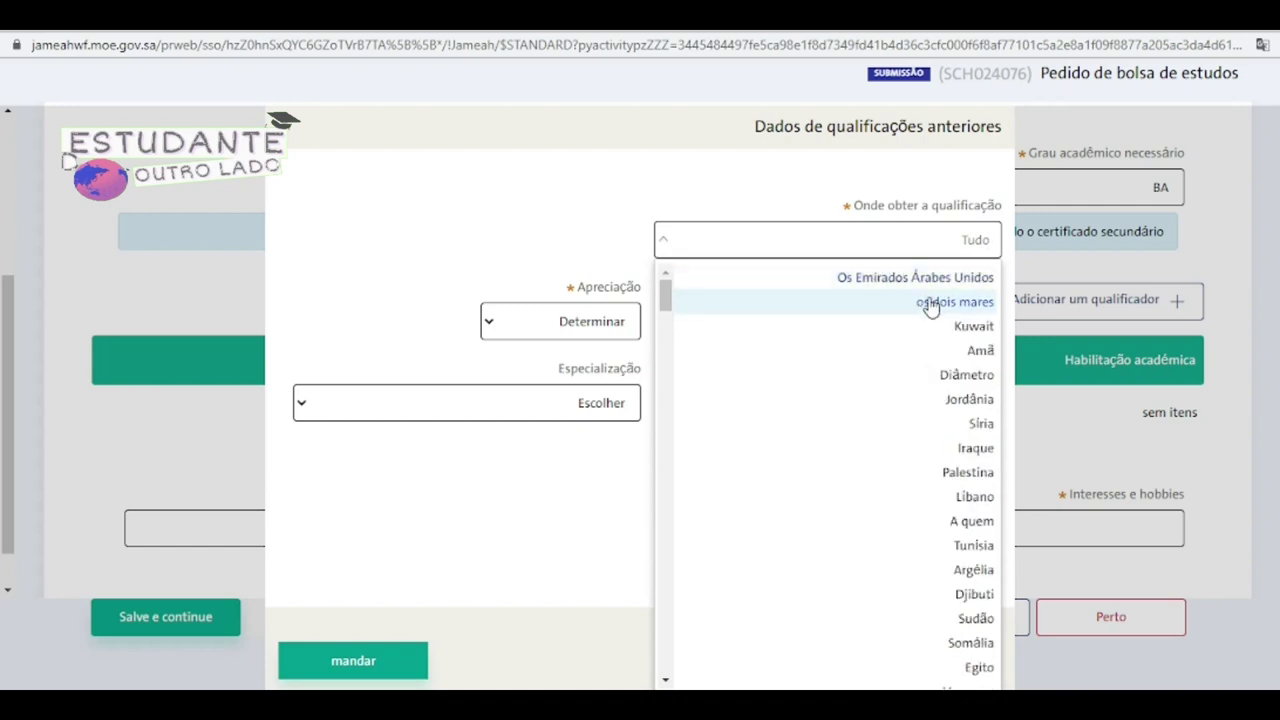
scroll(945, 515, down, 5)
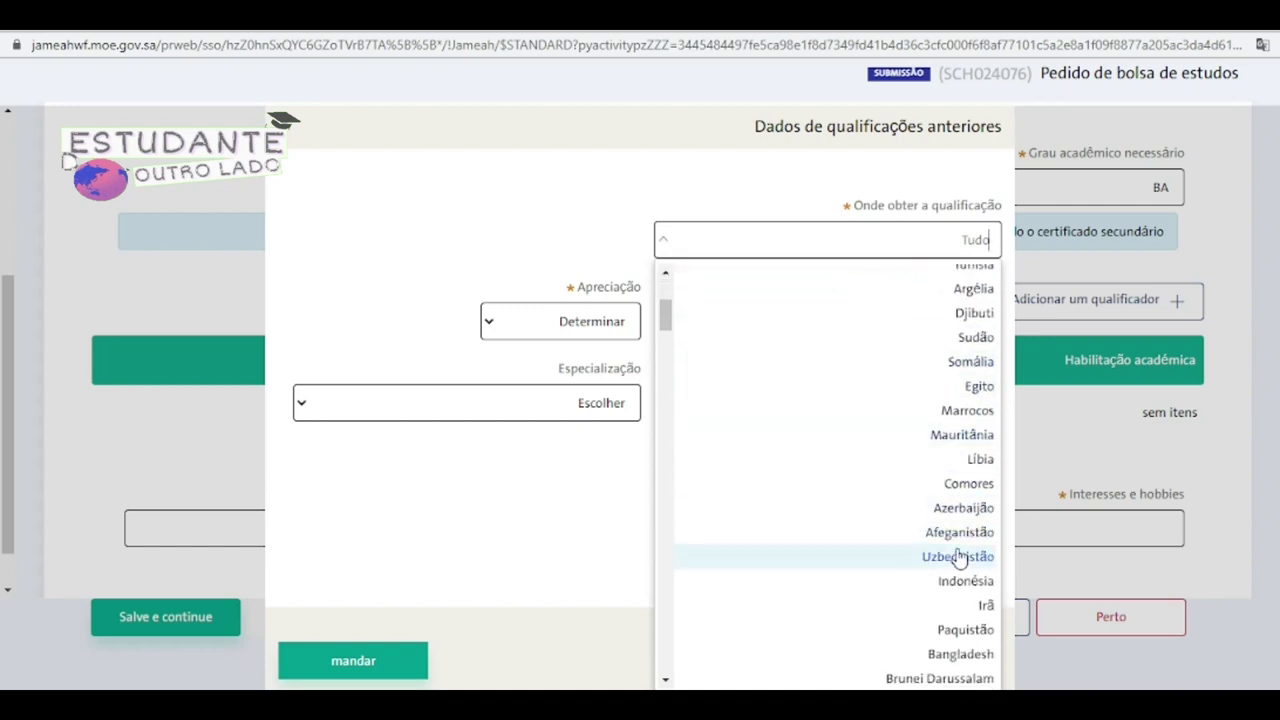
scroll(946, 437, down, 2)
scroll(946, 437, down, 2)
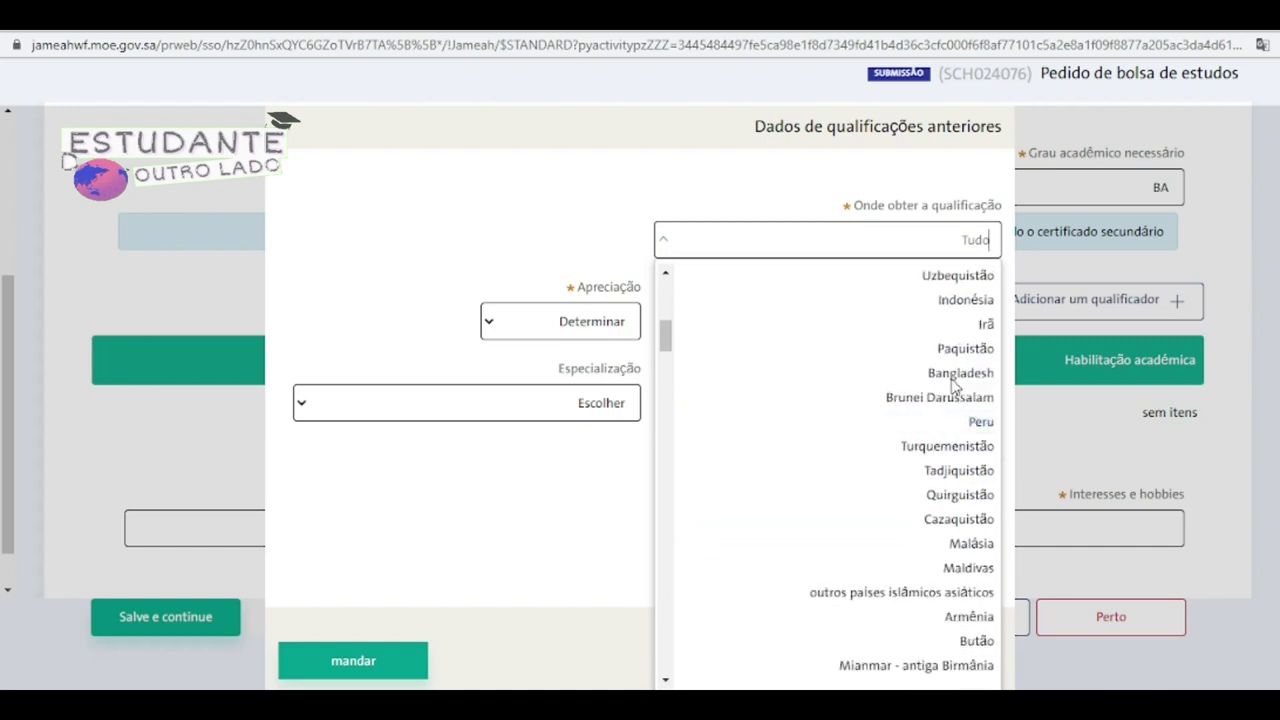
scroll(934, 415, down, 1)
scroll(934, 418, down, 3)
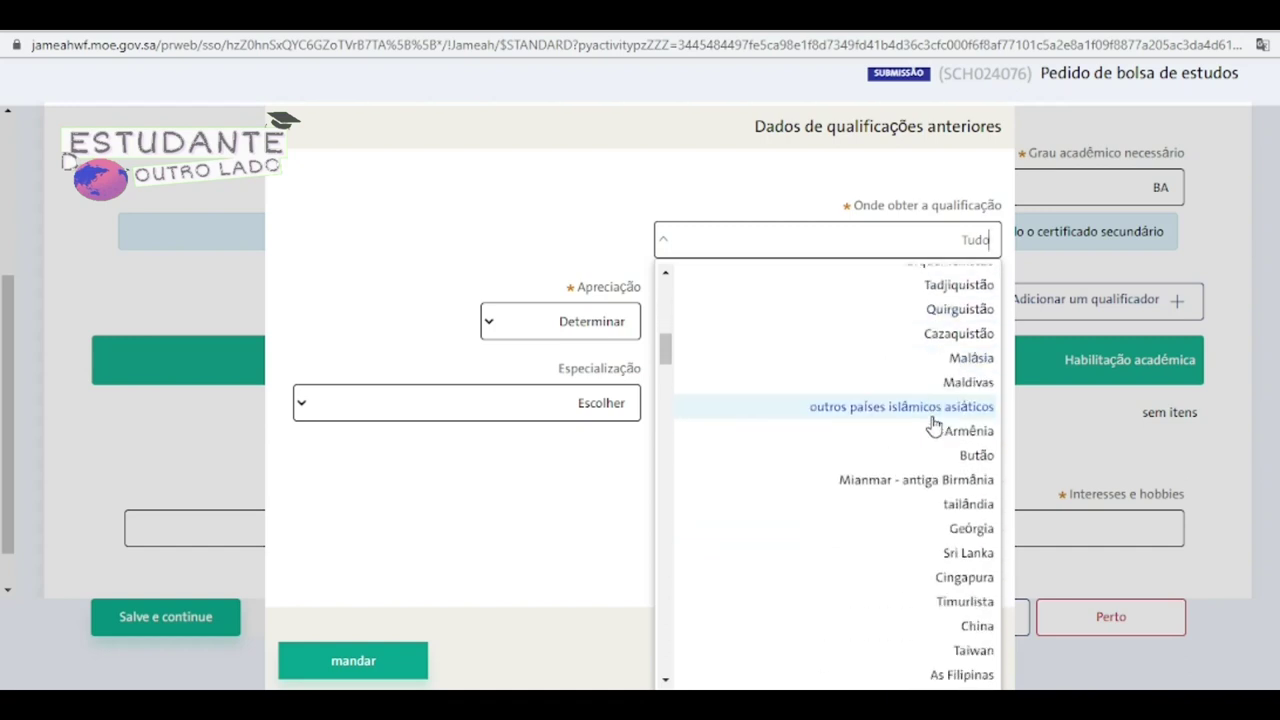
scroll(934, 425, down, 3)
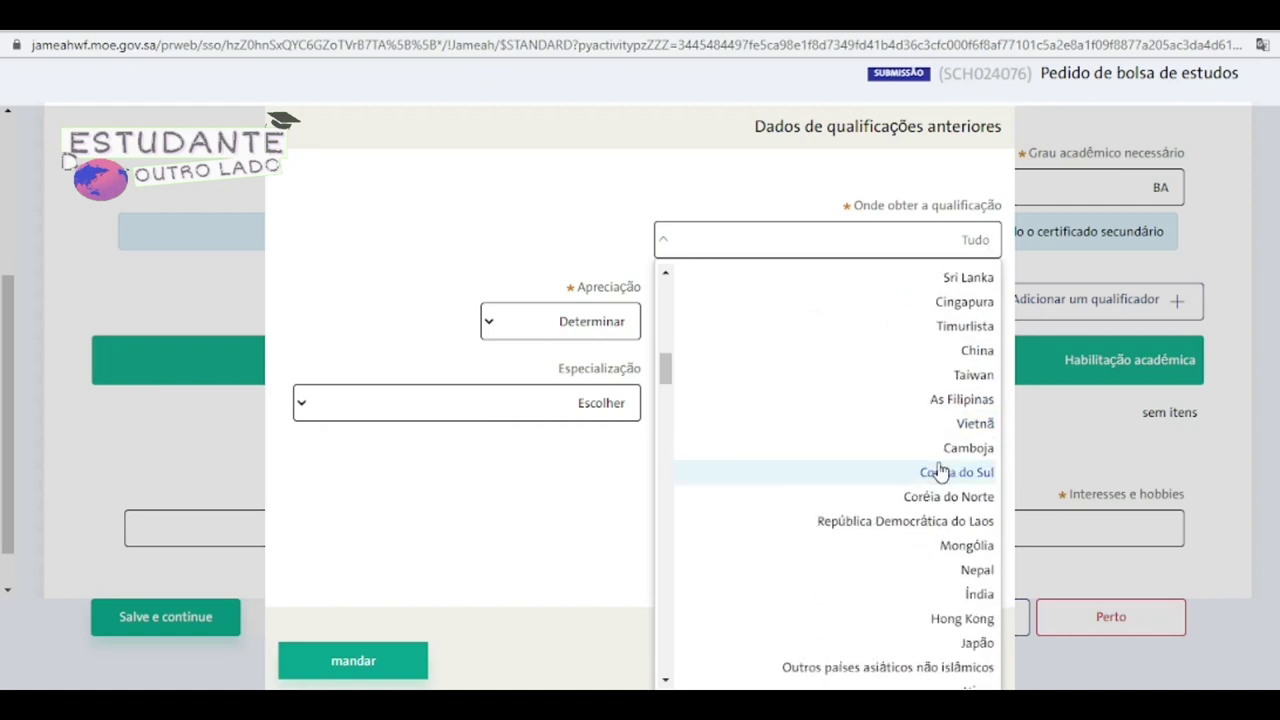
scroll(840, 403, down, 5)
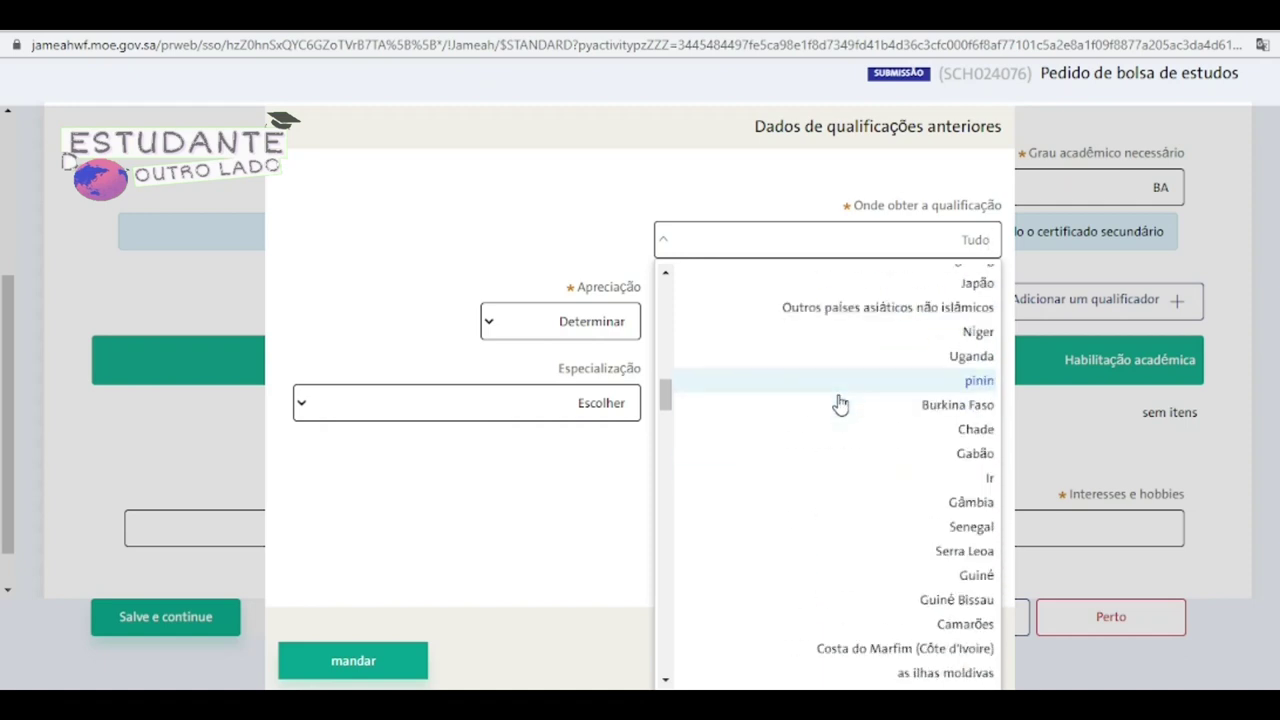
scroll(840, 401, down, 1)
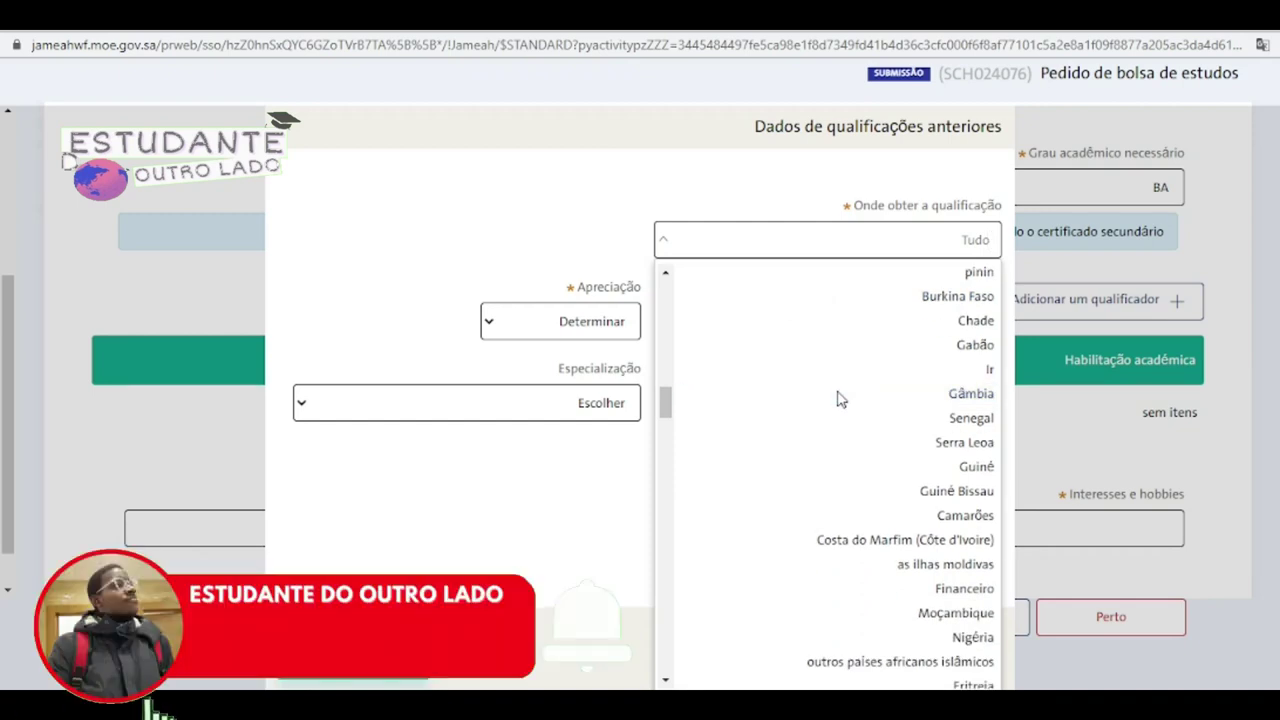
scroll(843, 489, down, 1)
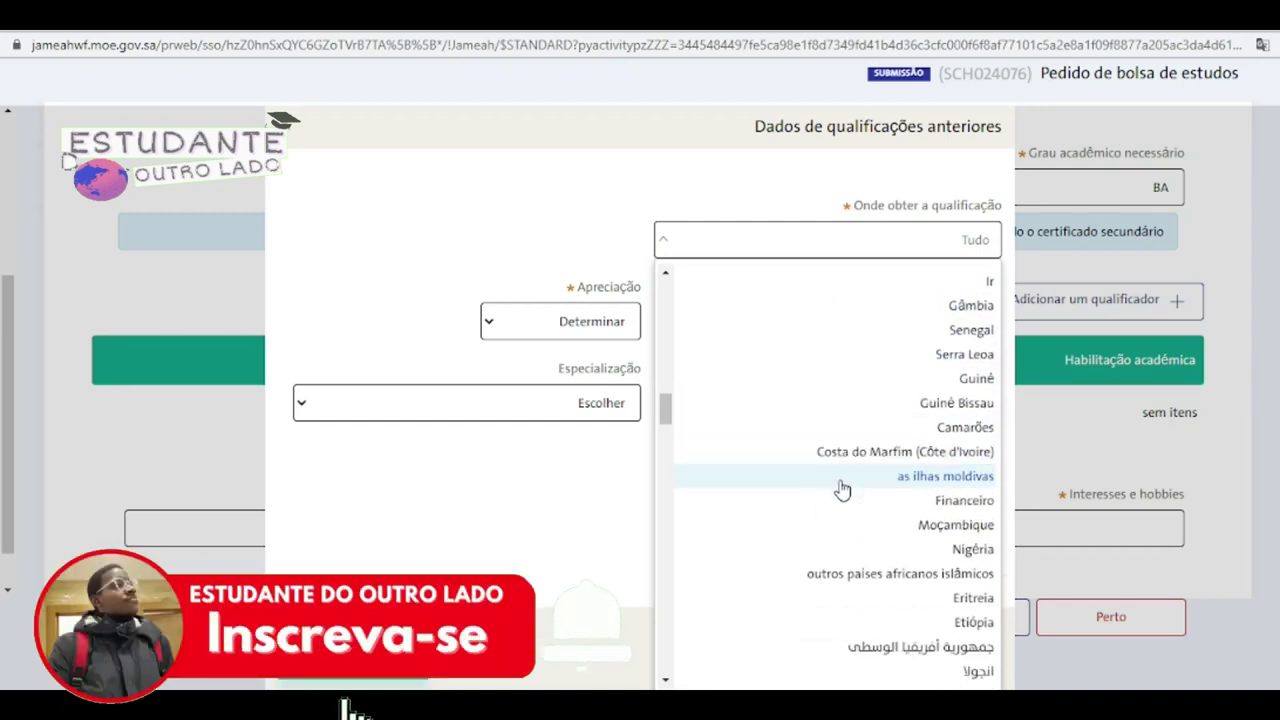
scroll(843, 489, down, 2)
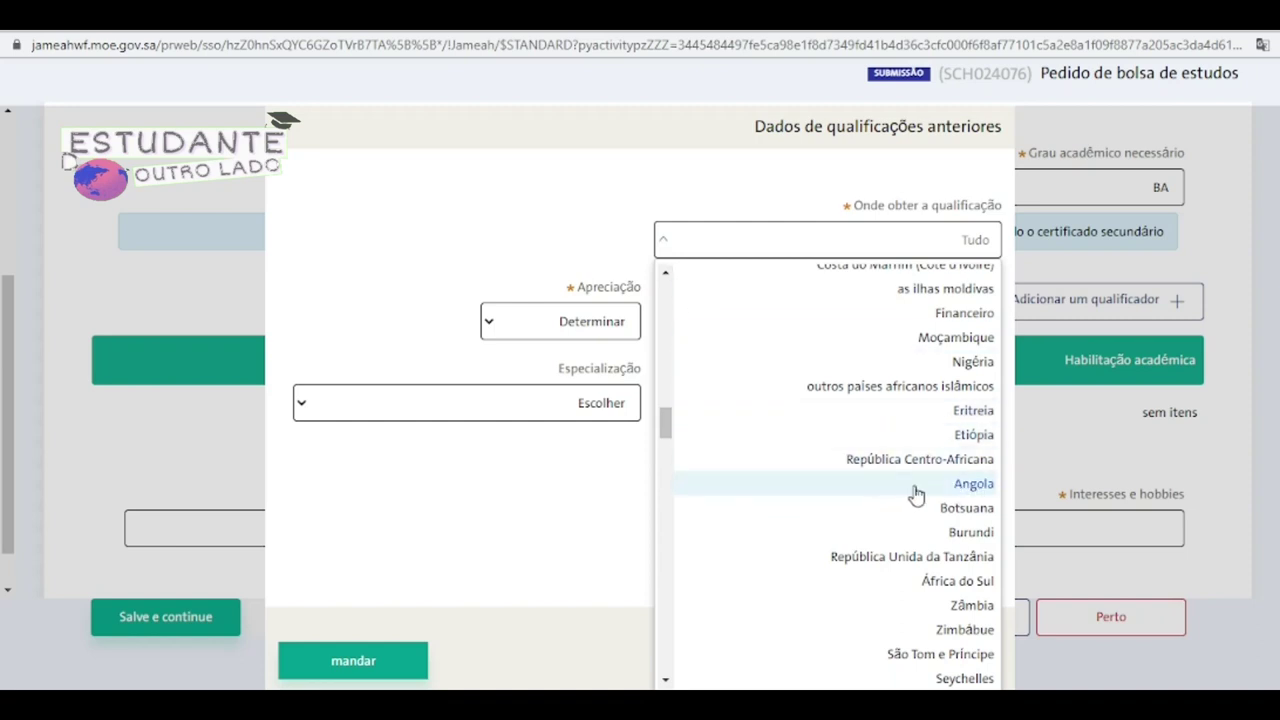
click(555, 212)
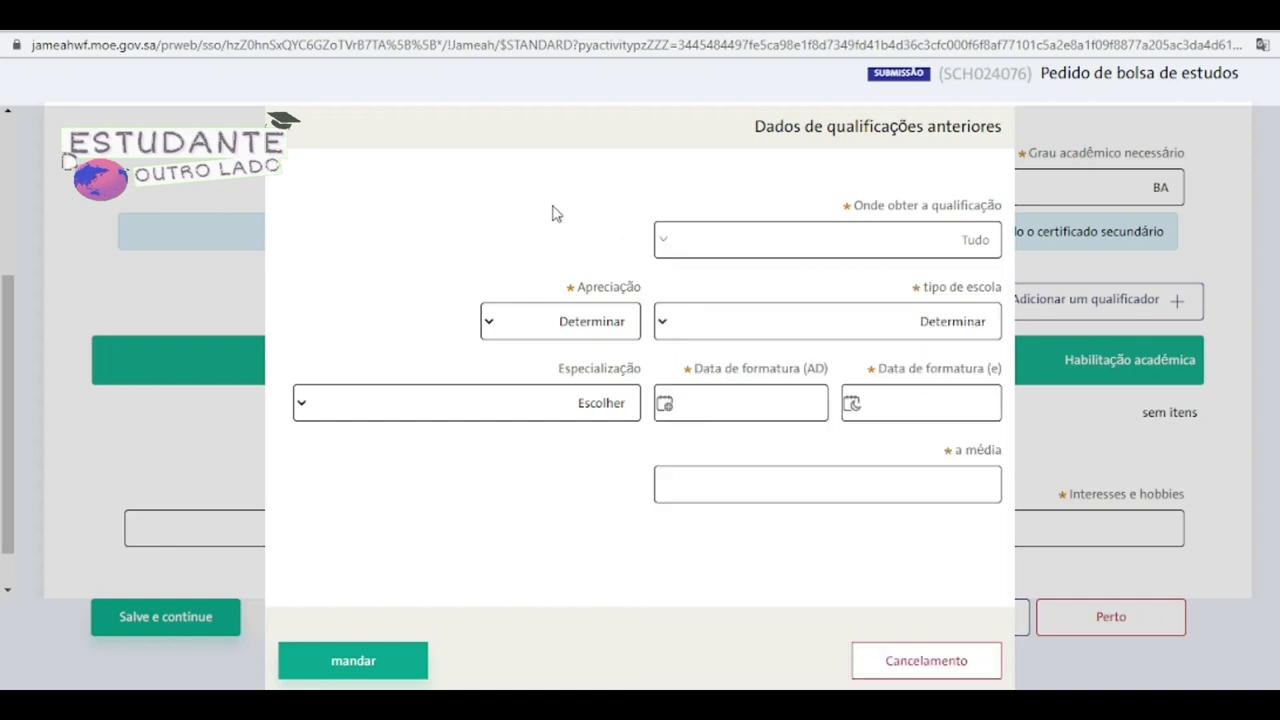
- Set the school type, changing it from elegibilidade certificada to governmental
click(666, 322)
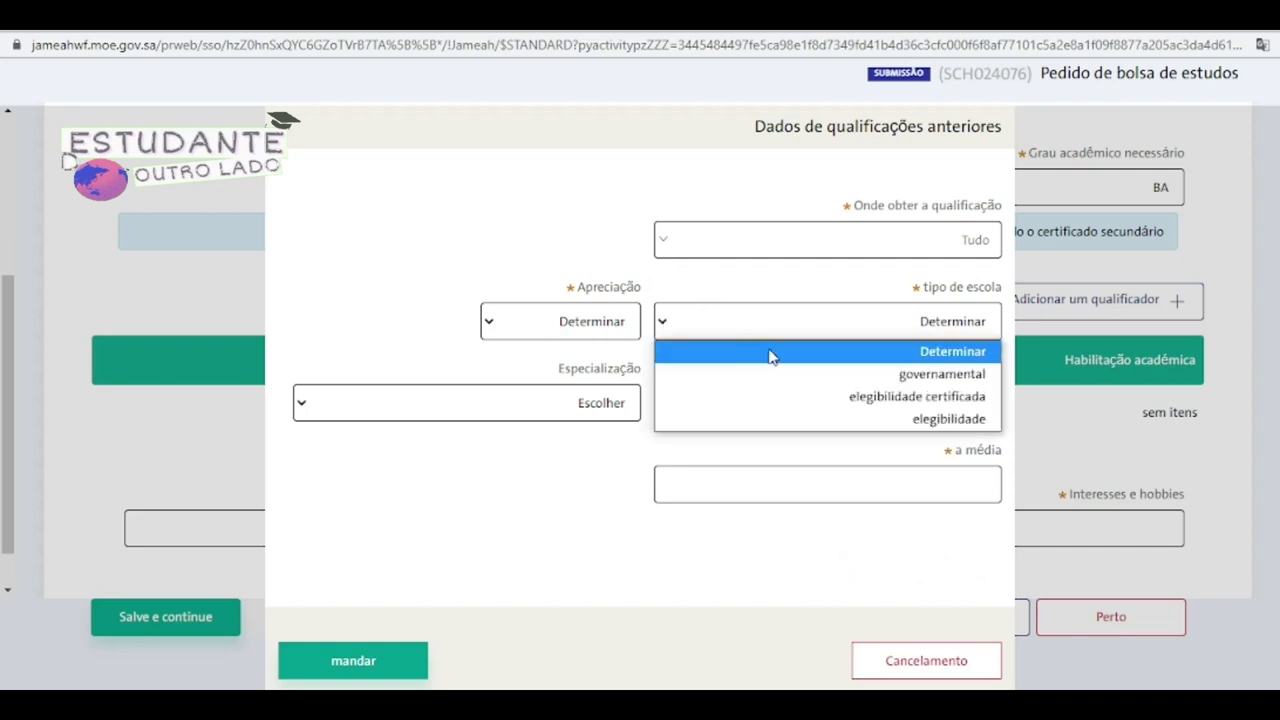
click(772, 397)
click(672, 322)
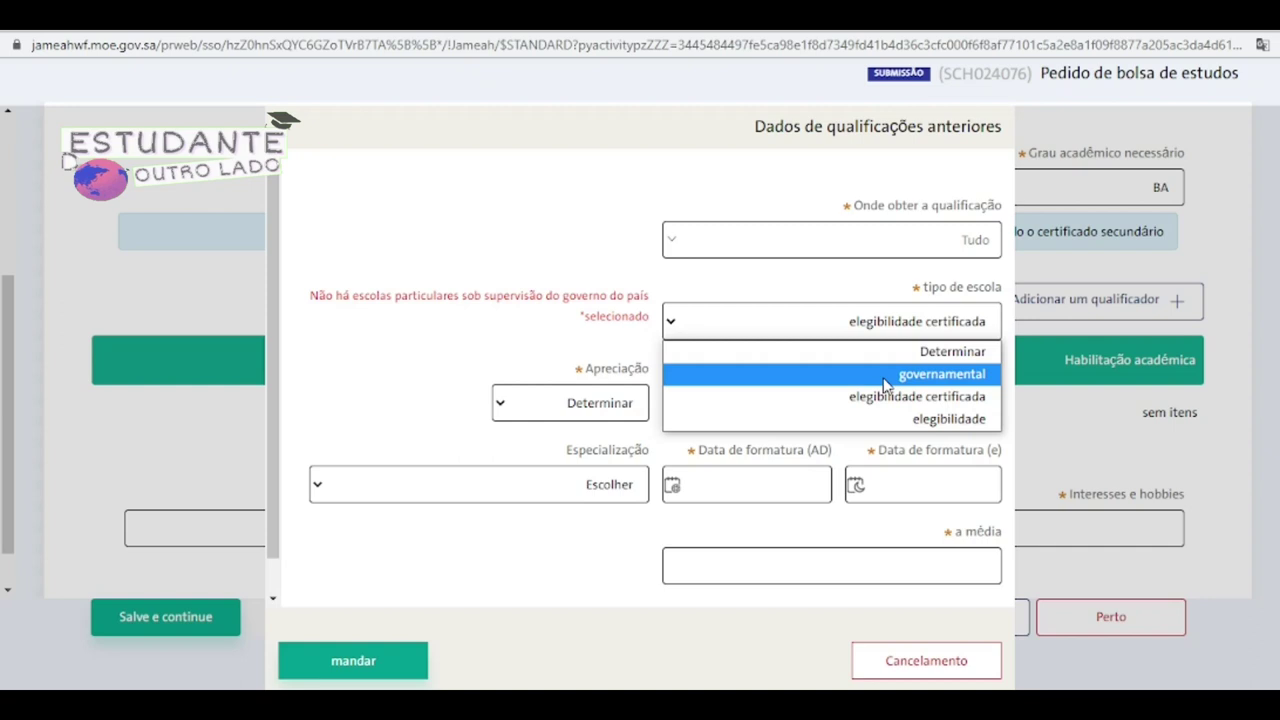
click(884, 380)
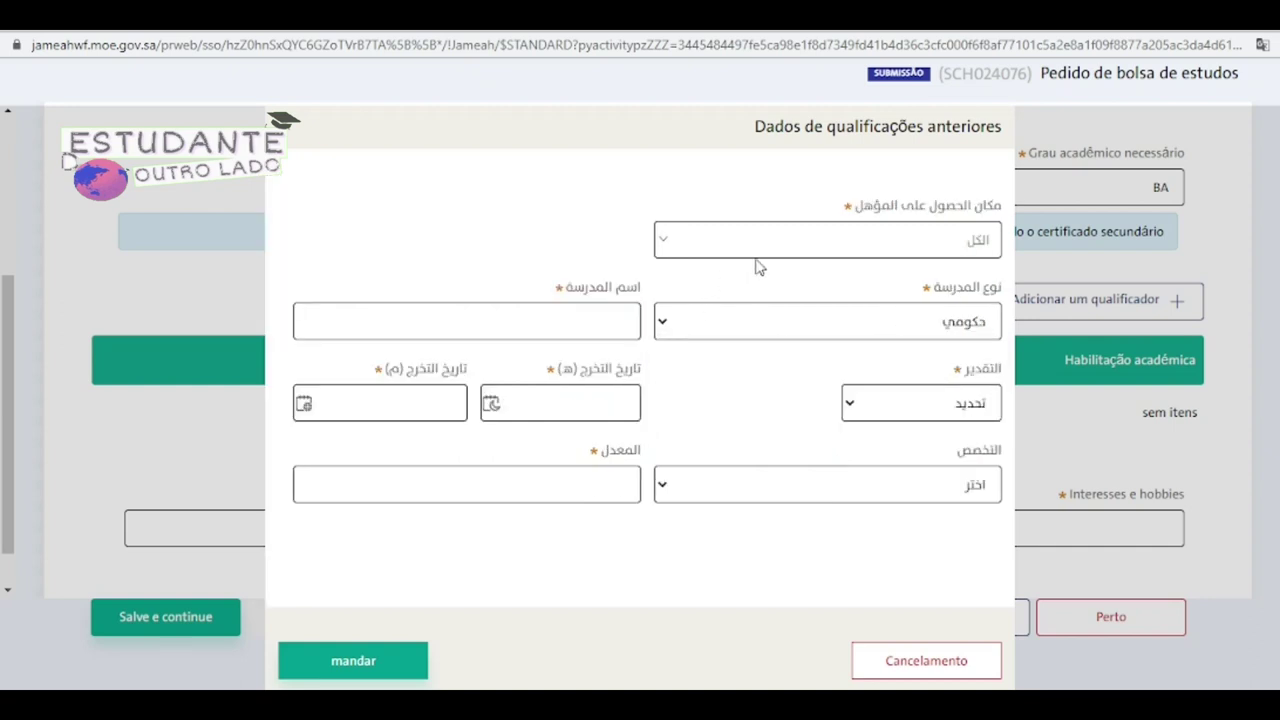
- Choose Angola as the qualification country and enter IMPAL as the school name
click(663, 250)
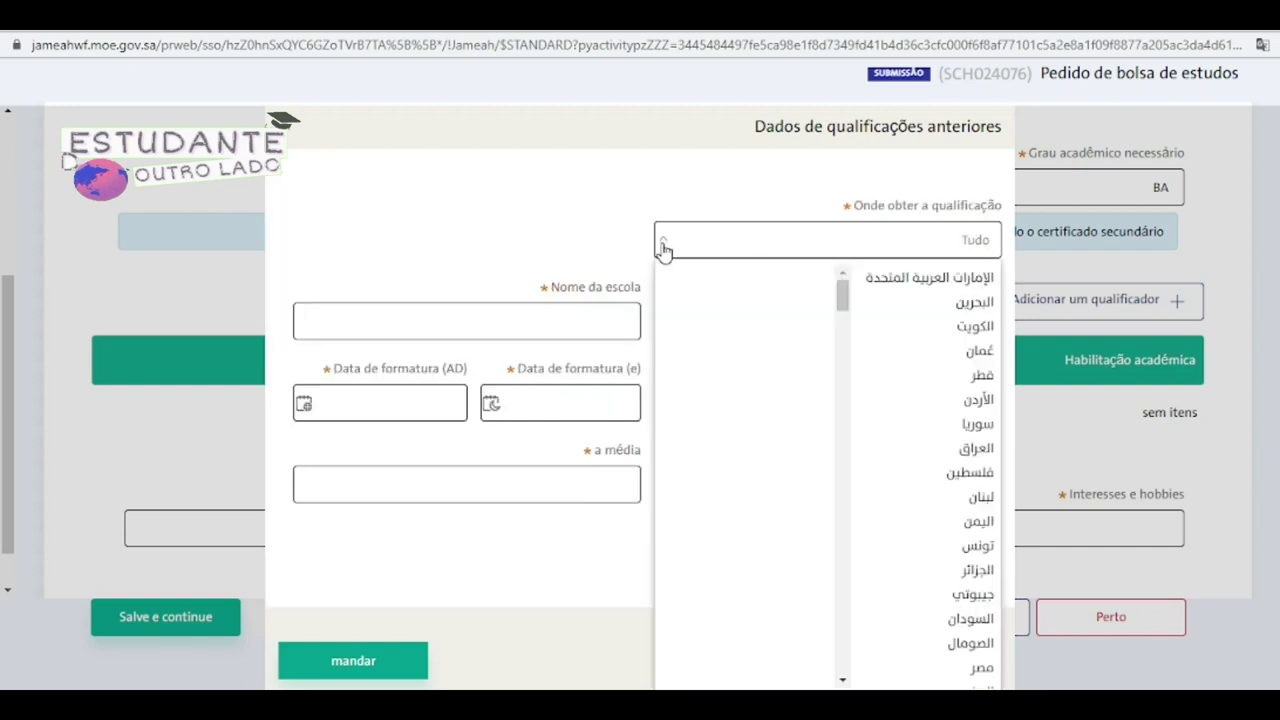
click(871, 474)
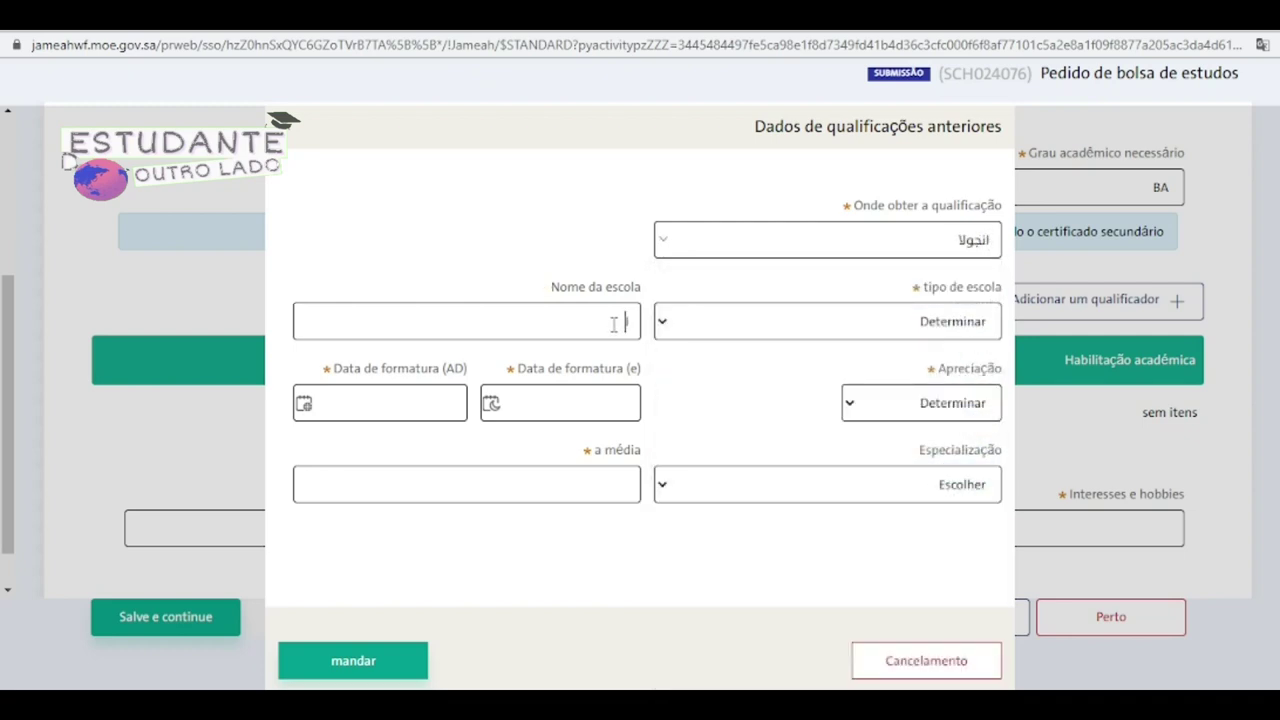
click(614, 324)
text(MPAL)
click(423, 402)
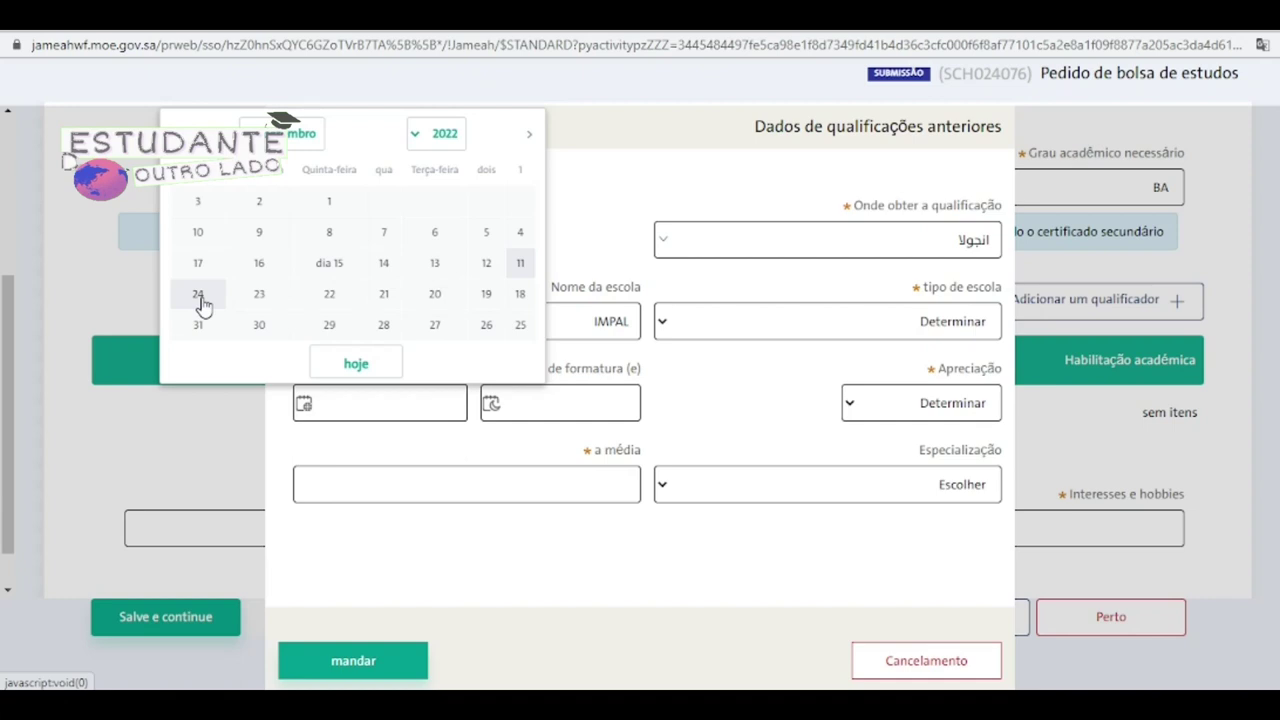
- Set the graduation date to 17 December 2021 (13/05/1443 Hijri)
click(261, 298)
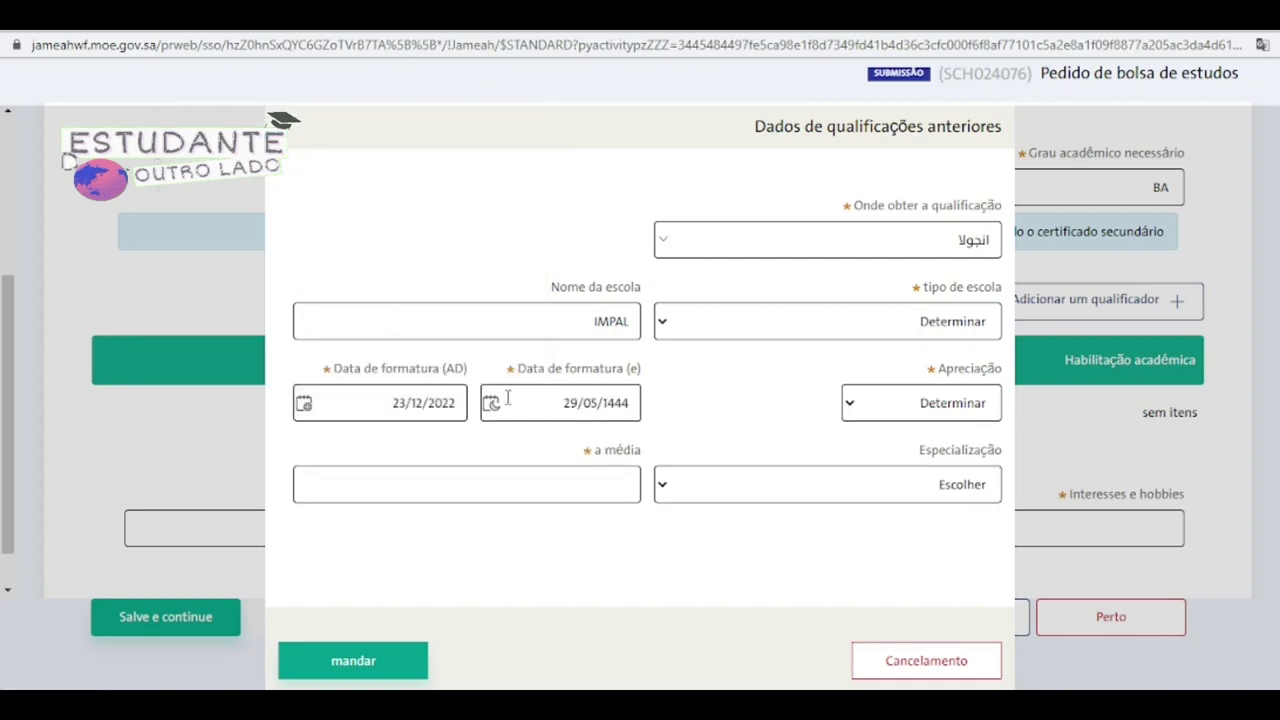
click(456, 402)
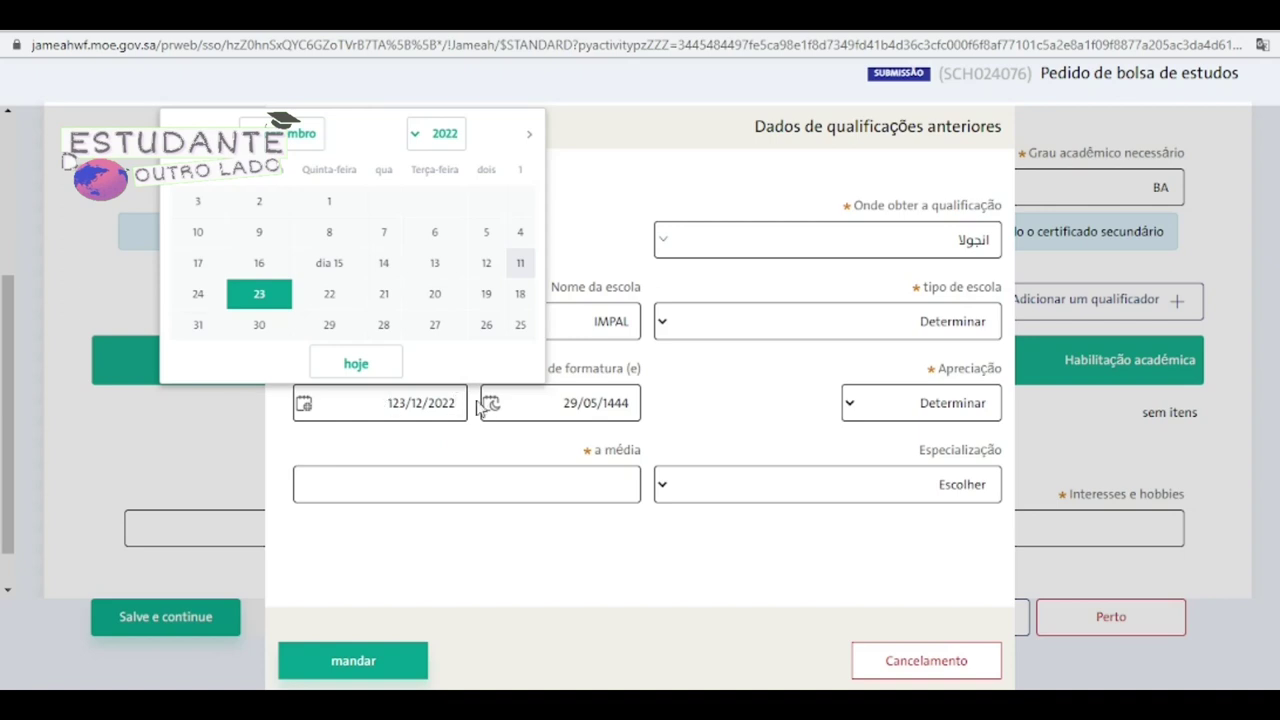
click(453, 400)
click(425, 134)
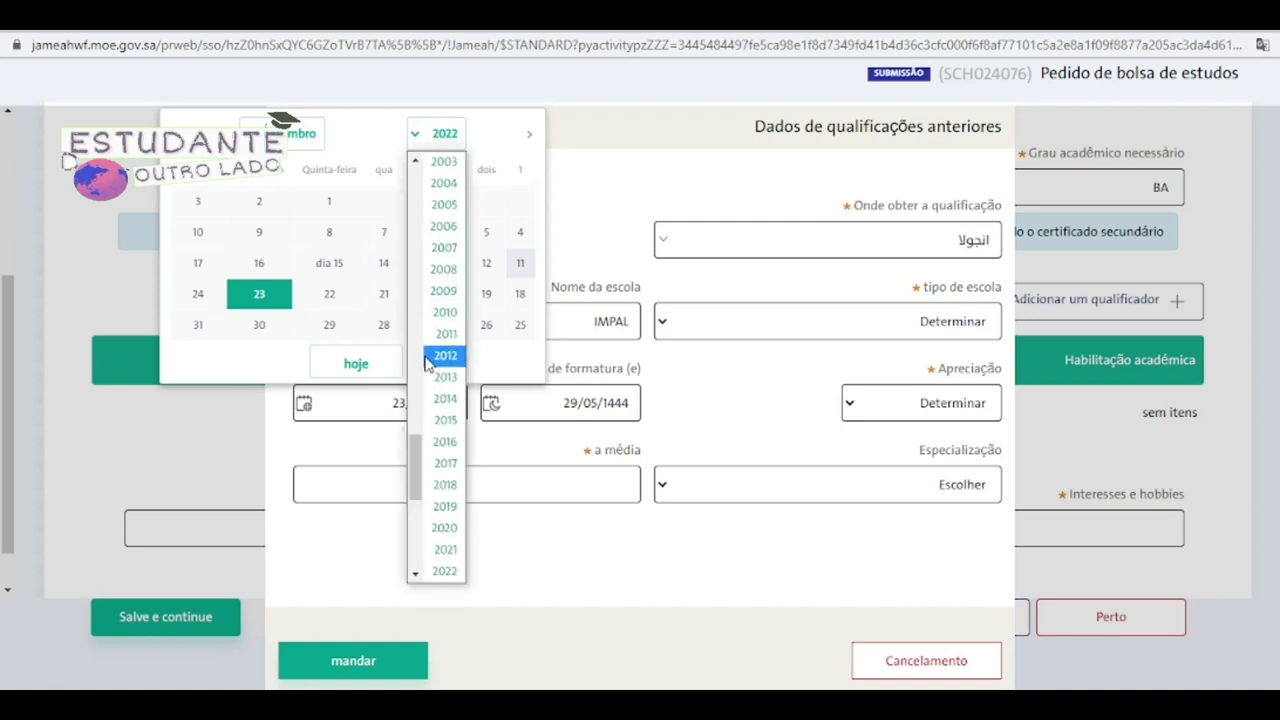
click(441, 549)
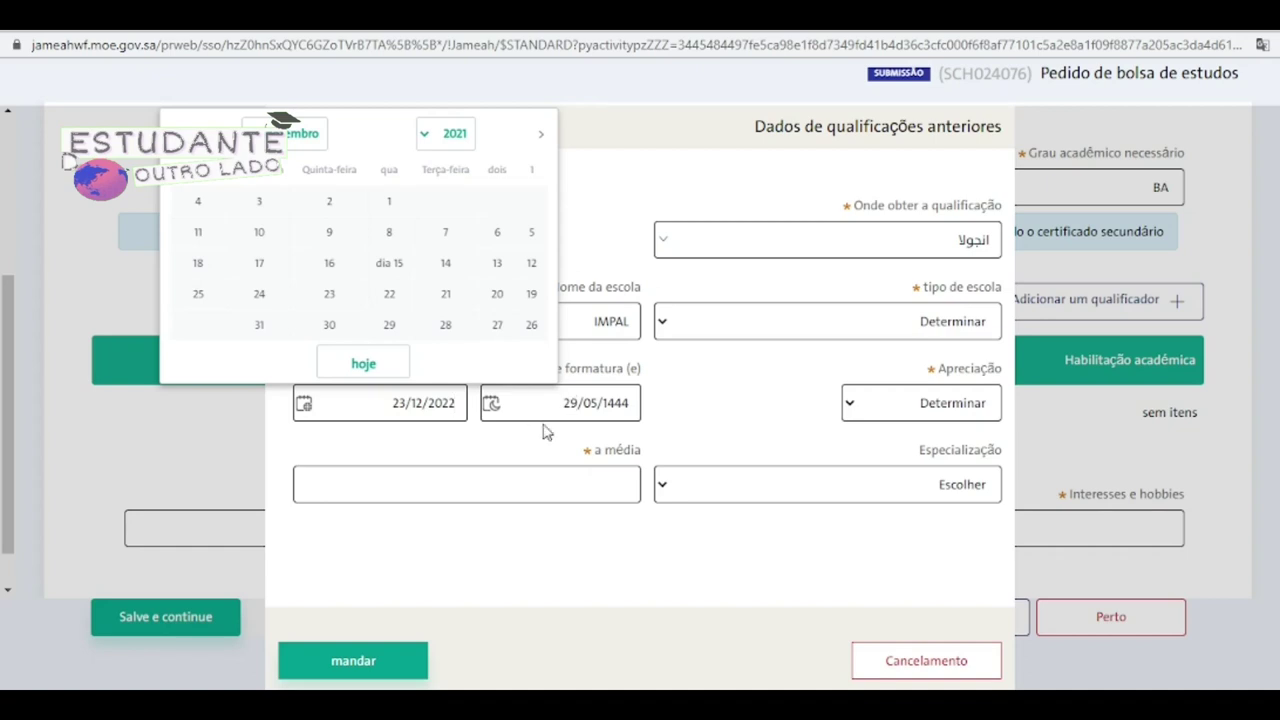
click(655, 437)
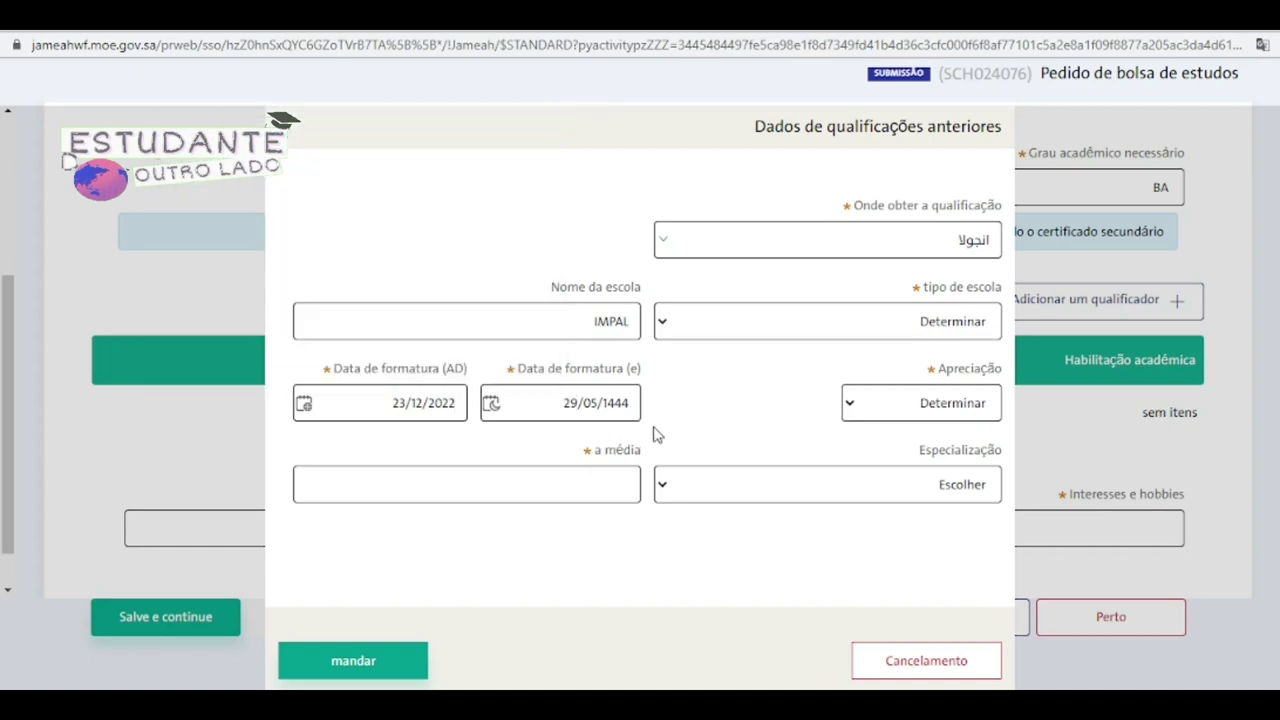
- Rate the qualification's Apreciação as excelente
click(848, 405)
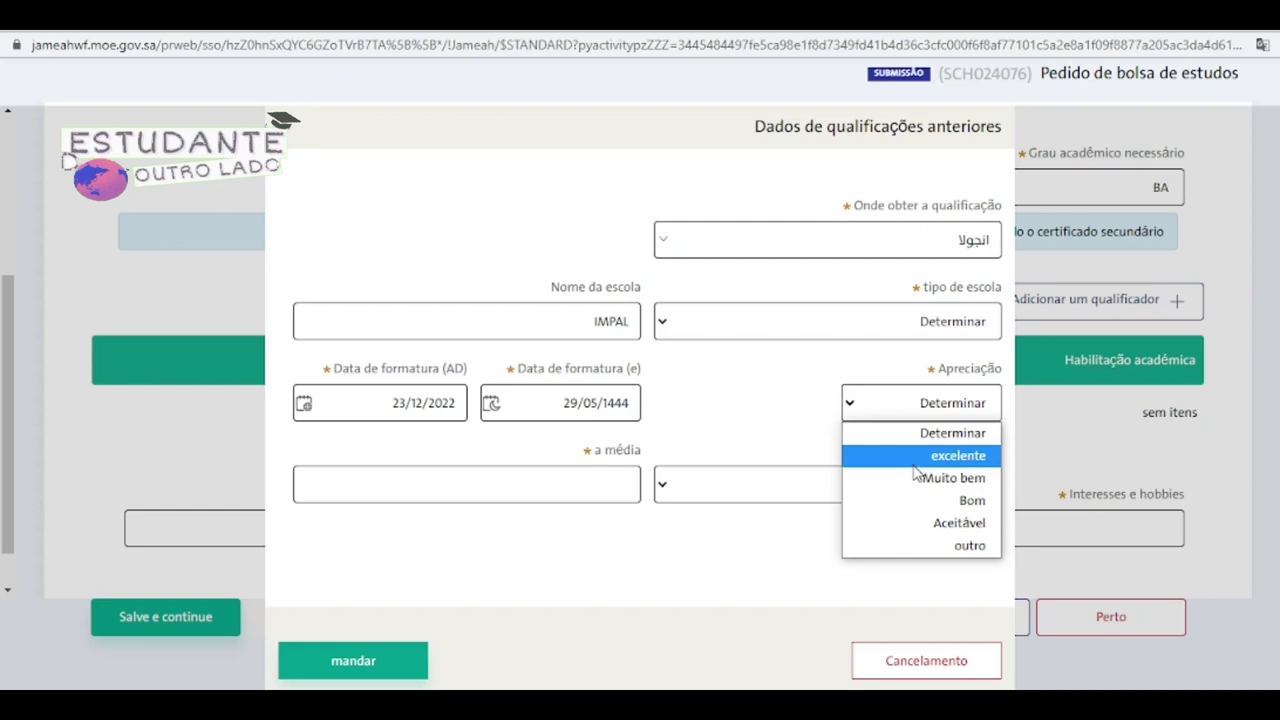
click(914, 464)
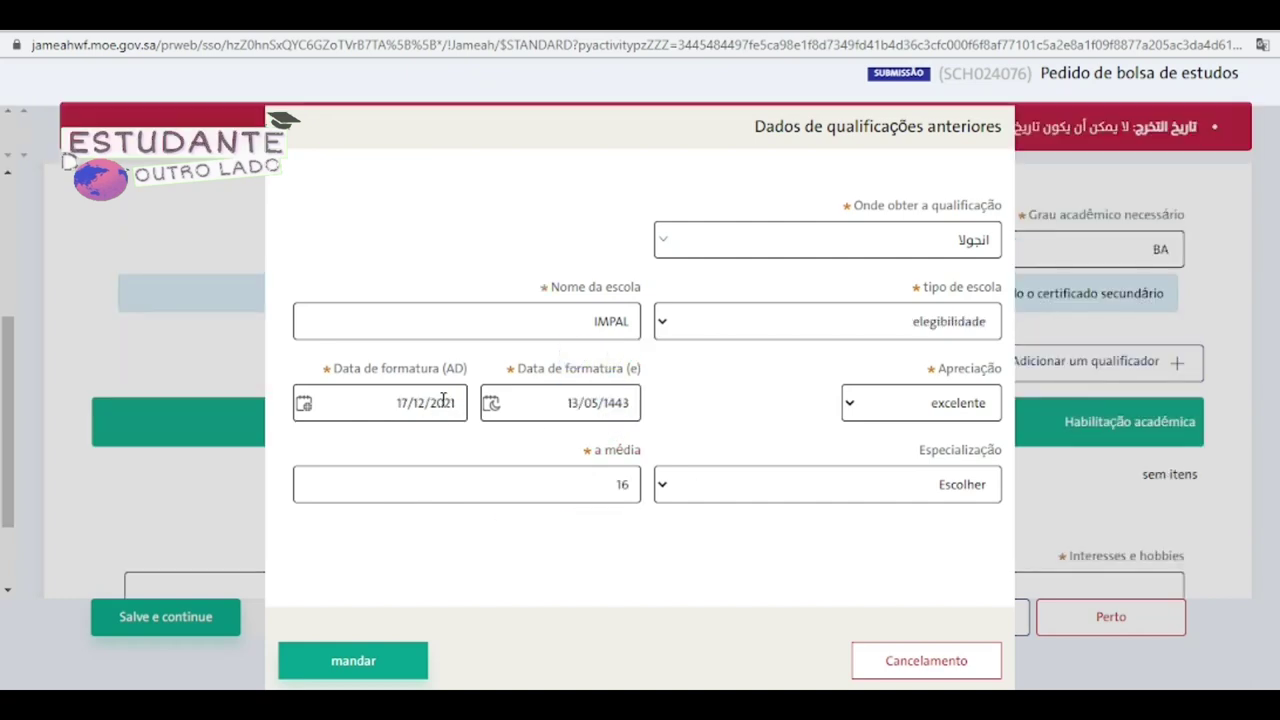
click(852, 498)
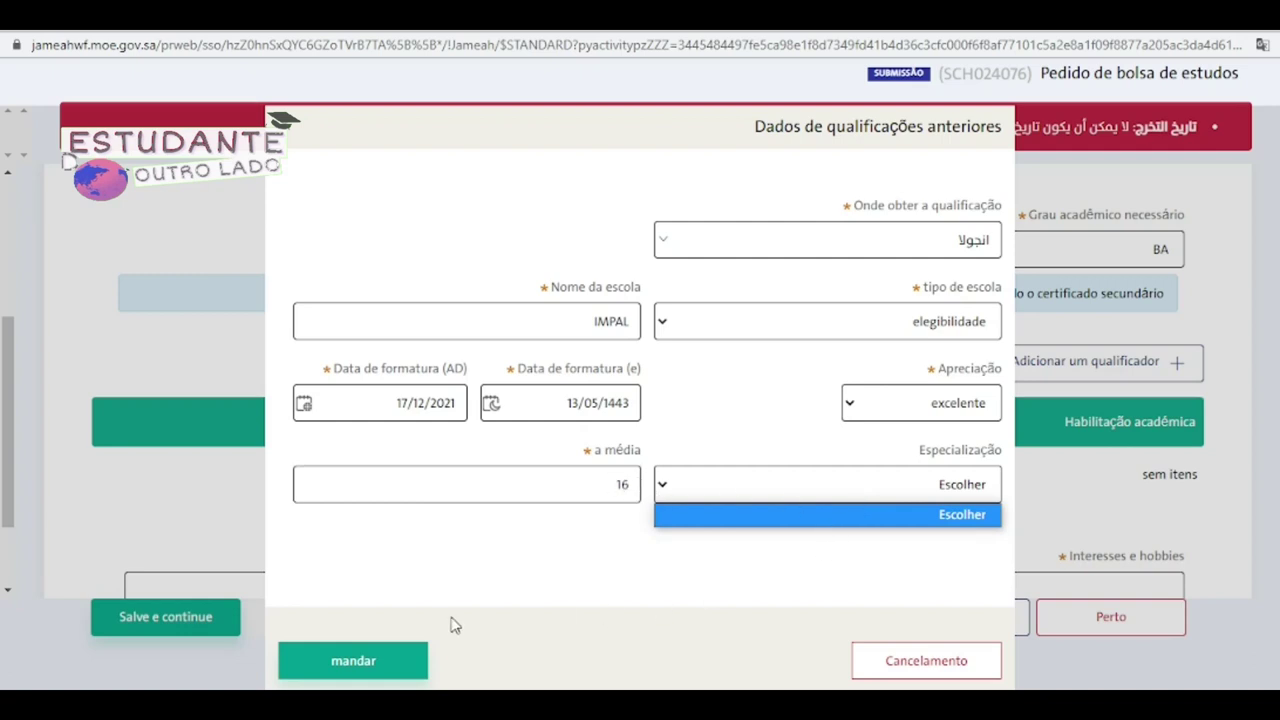
- Add the qualification to the list and restore the Portuguese translation
click(397, 660)
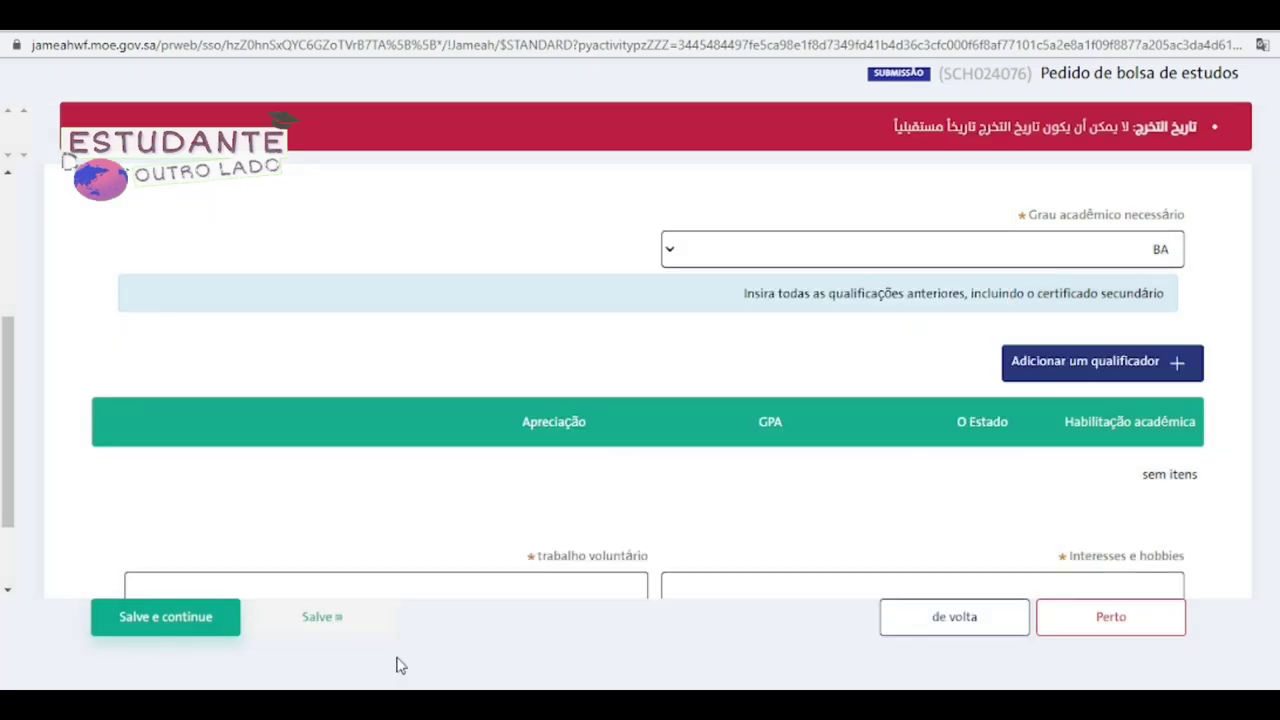
scroll(900, 428, down, 1)
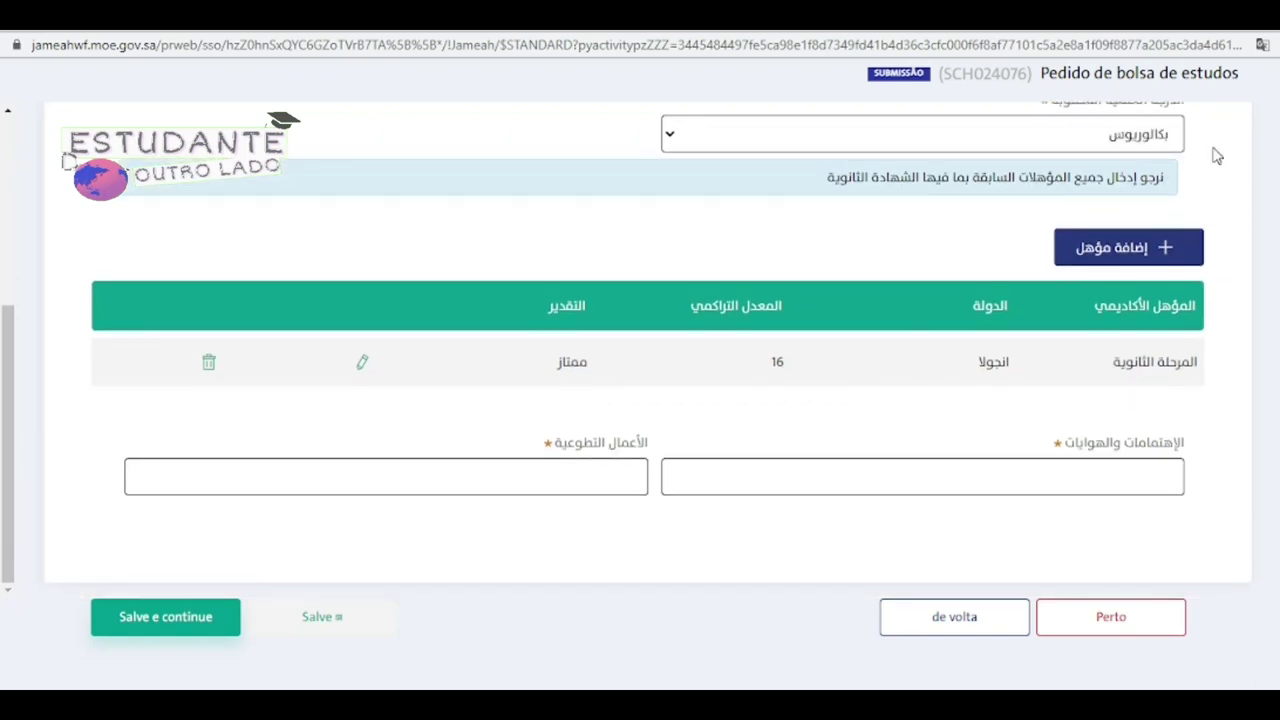
click(1262, 45)
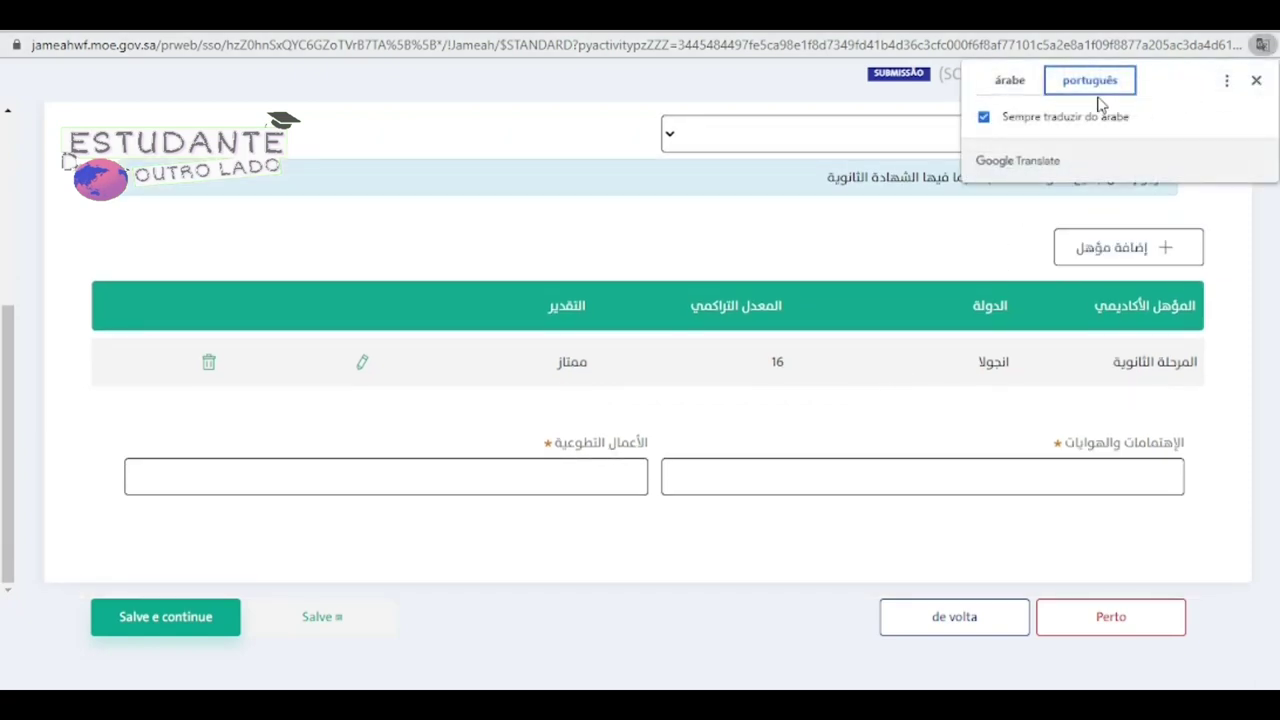
click(1007, 80)
click(1088, 82)
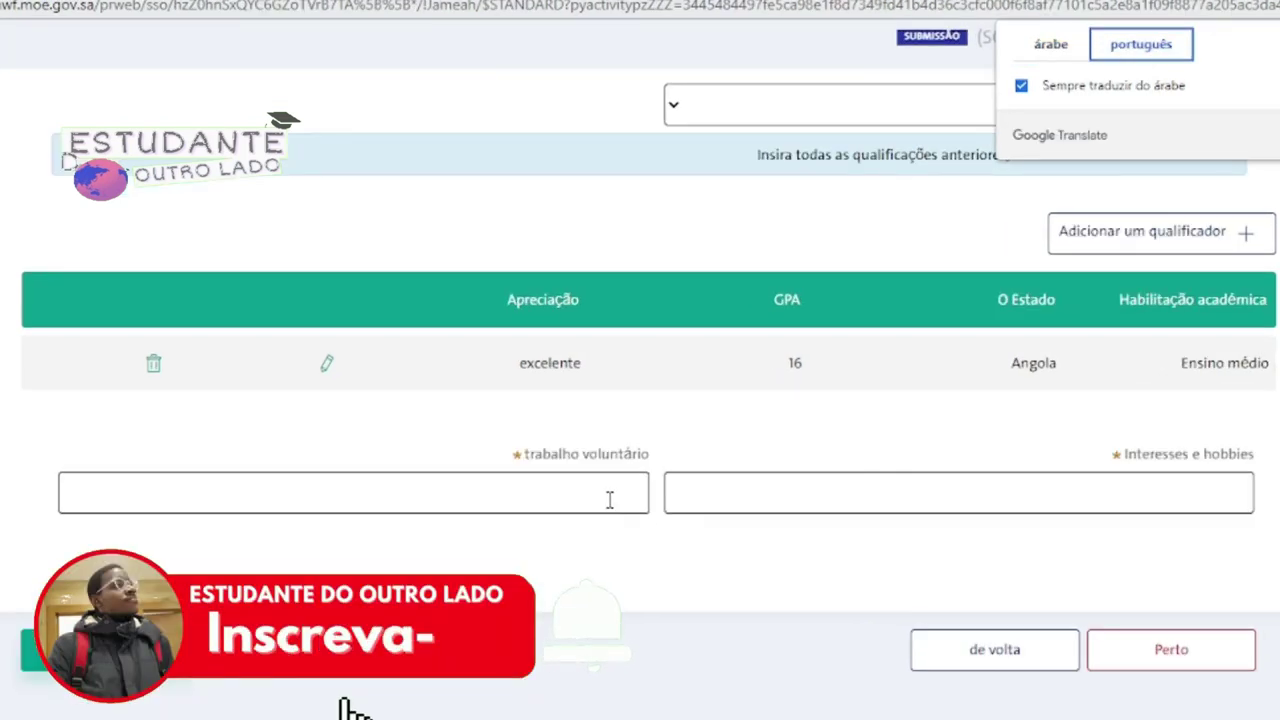
- Enter Professor as volunteer work and 'Estudar e viajar' as interests and hobbies
click(608, 500)
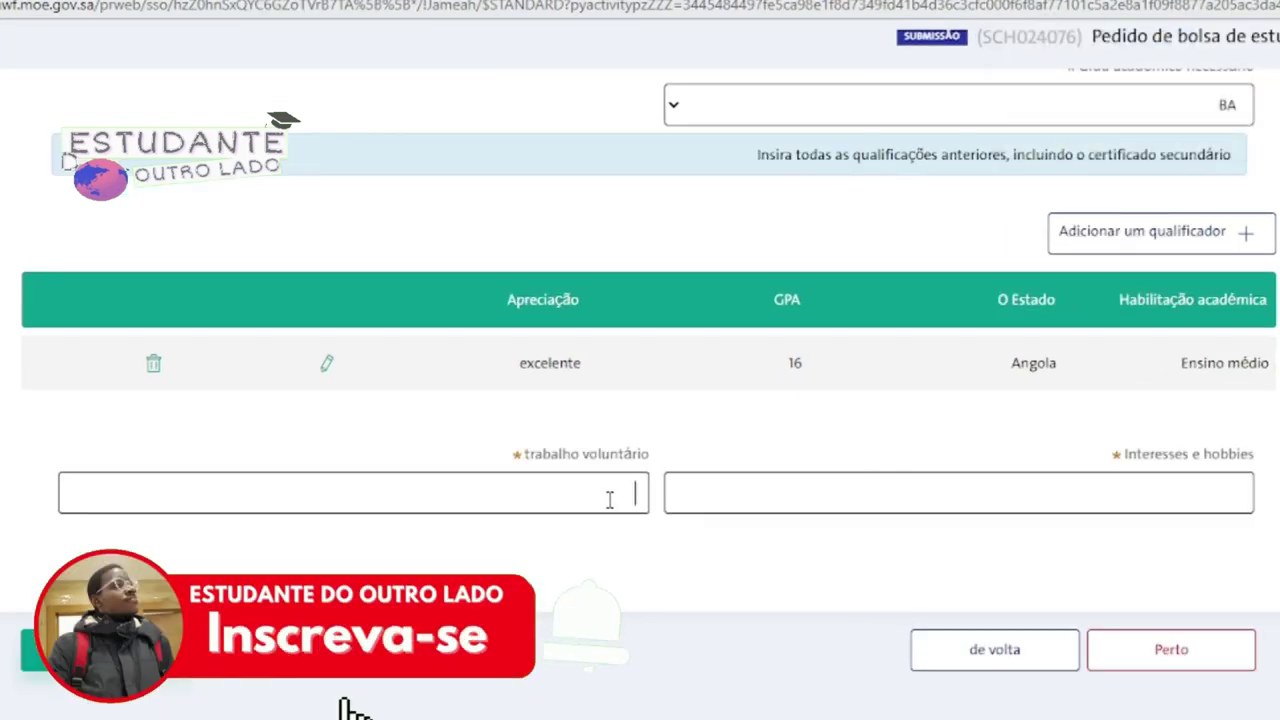
click(662, 462)
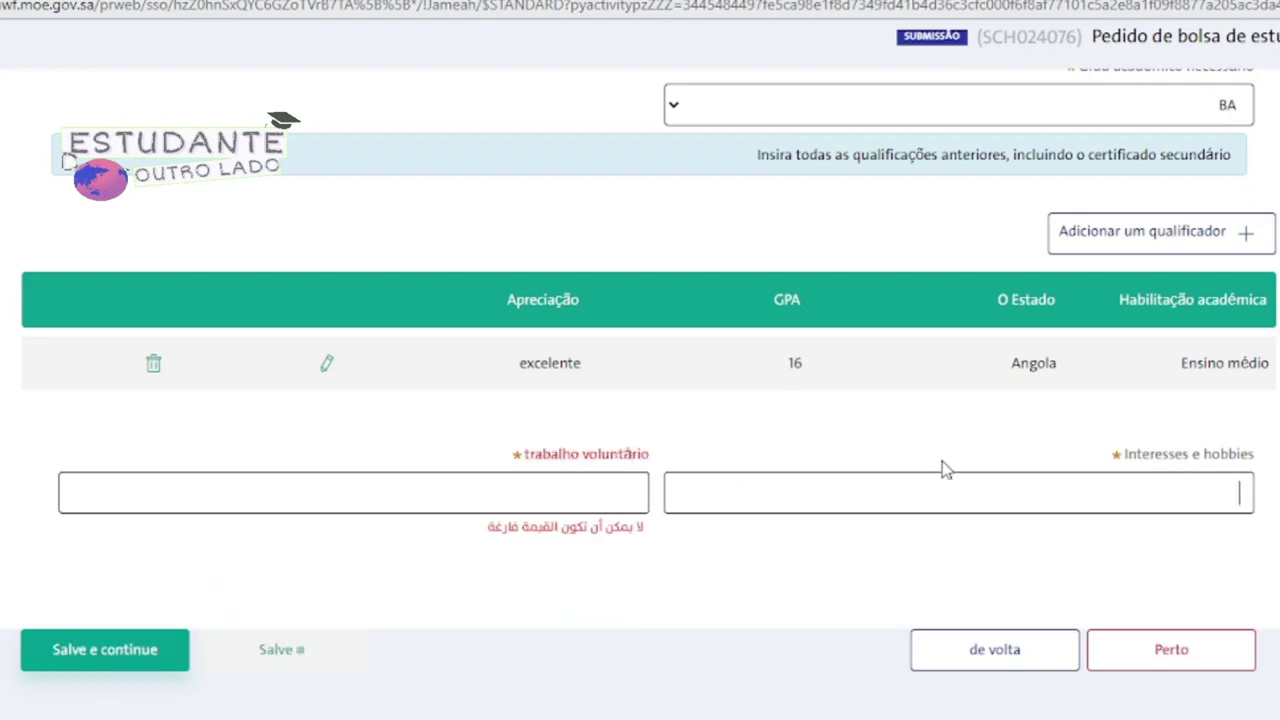
click(1131, 476)
scroll(1158, 463, down, 1)
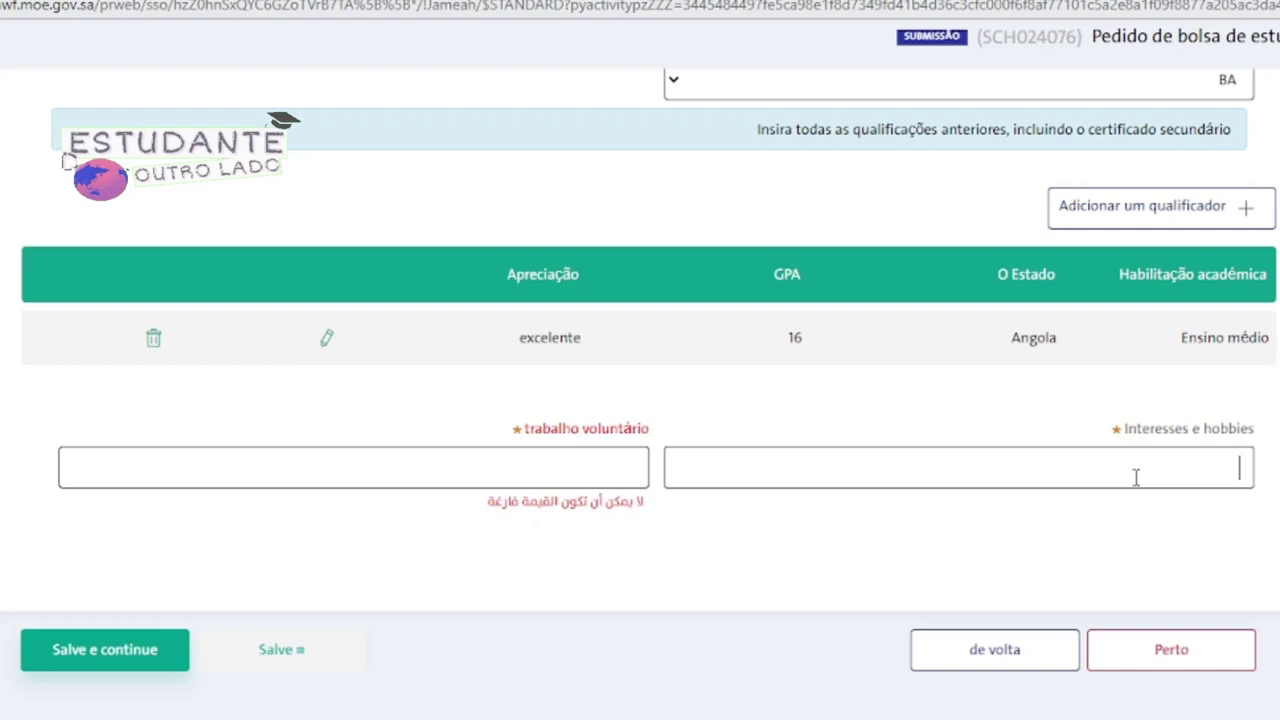
text(tudar e viajar)
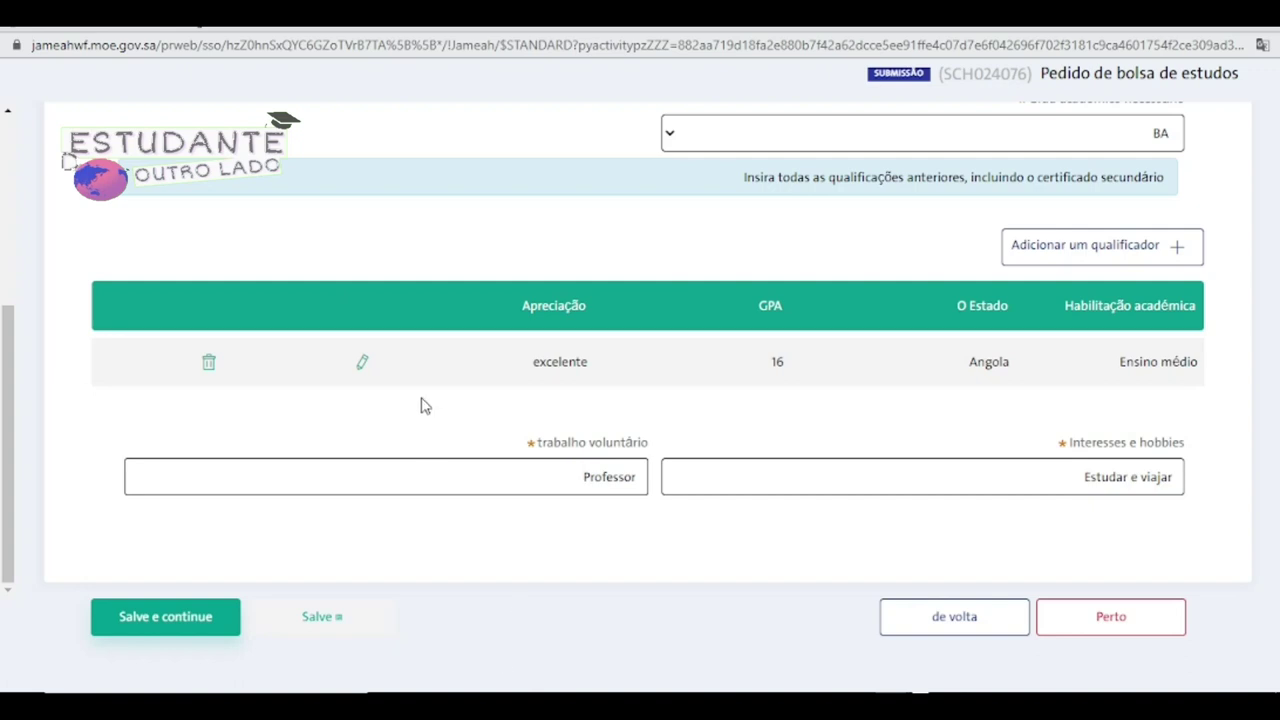
scroll(786, 394, up, 5)
scroll(766, 398, down, 3)
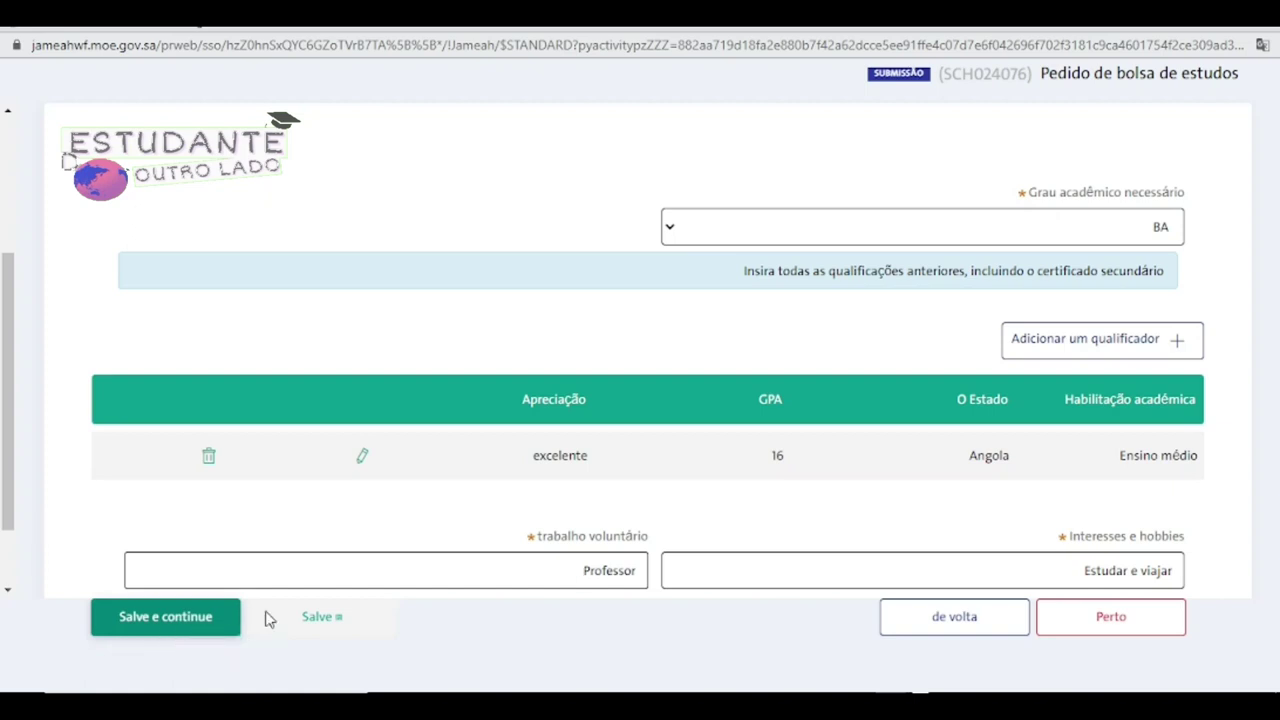
- Save the academic step and answer não to a previous Saudi scholarship
click(312, 620)
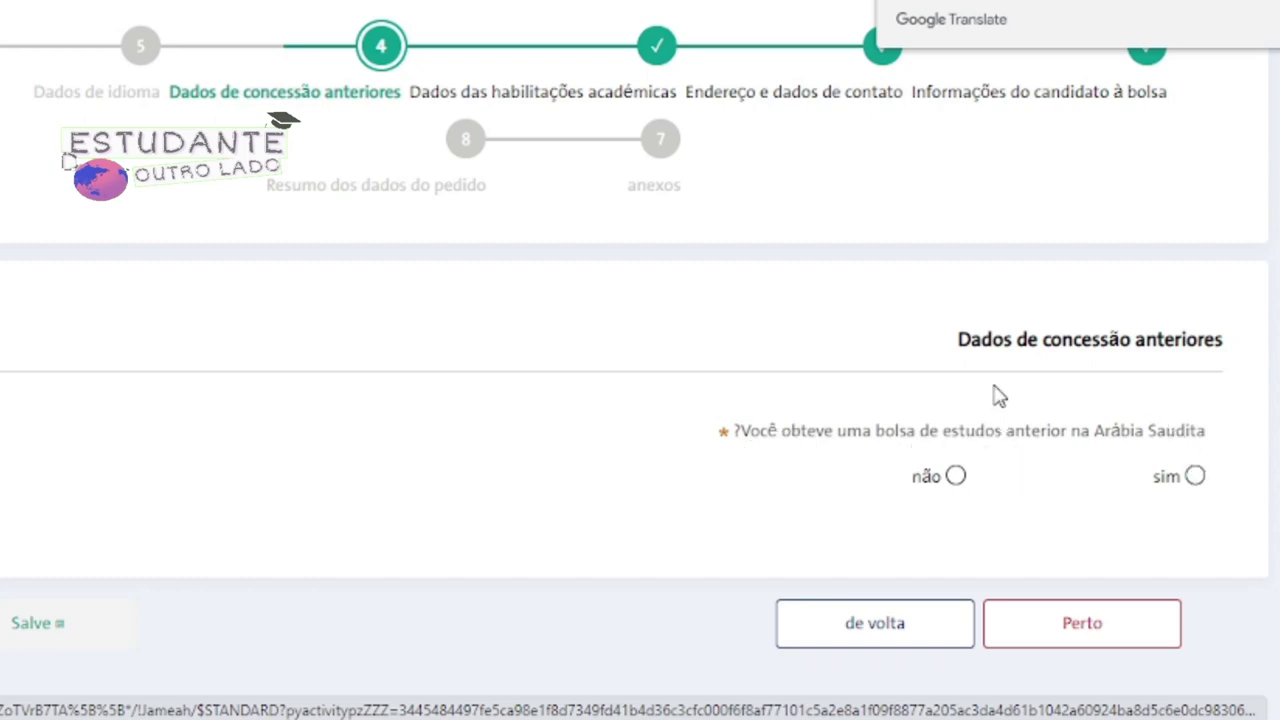
triple_click(1240, 350)
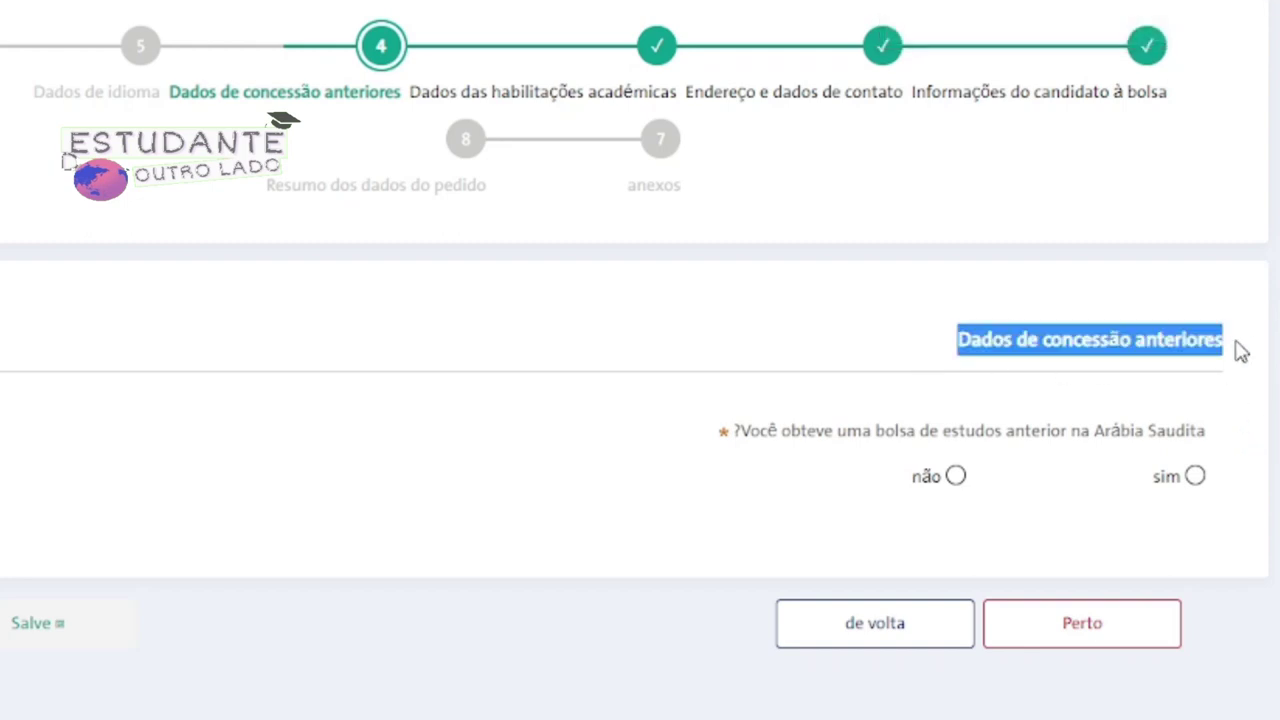
click(956, 477)
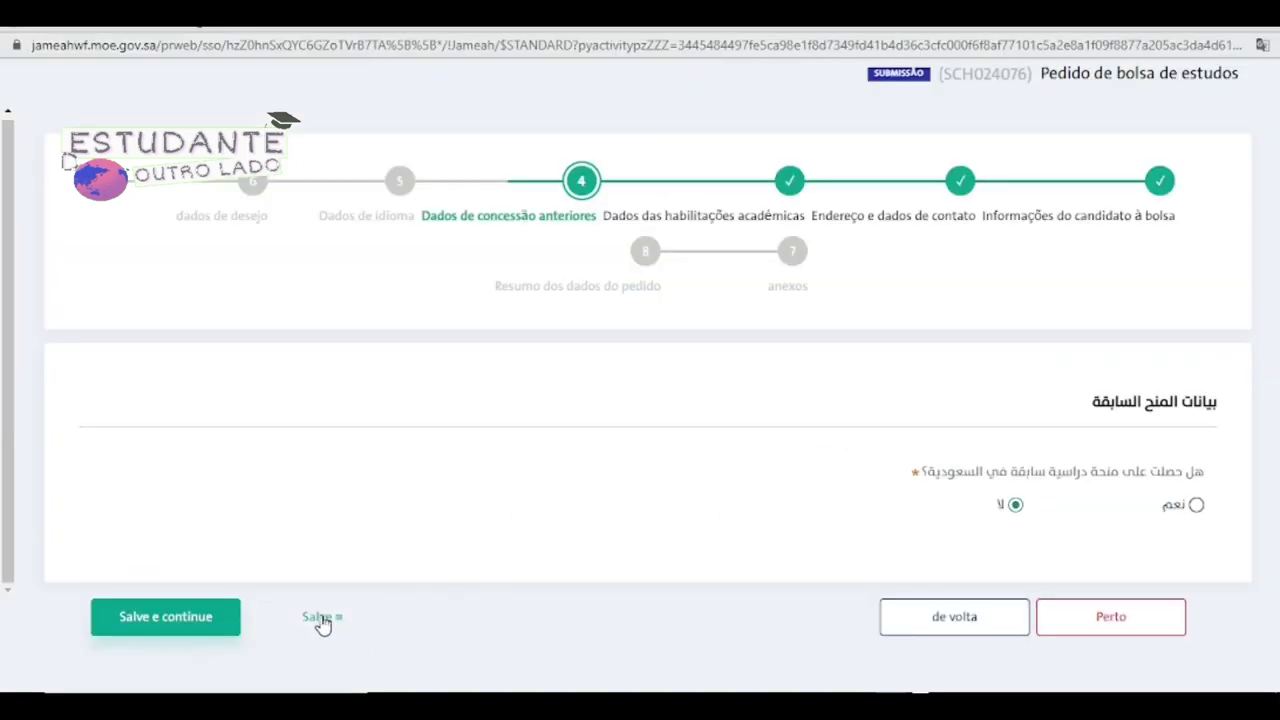
- On Dados de idioma, answer não to Arabic proficiency and sim to another language
click(166, 617)
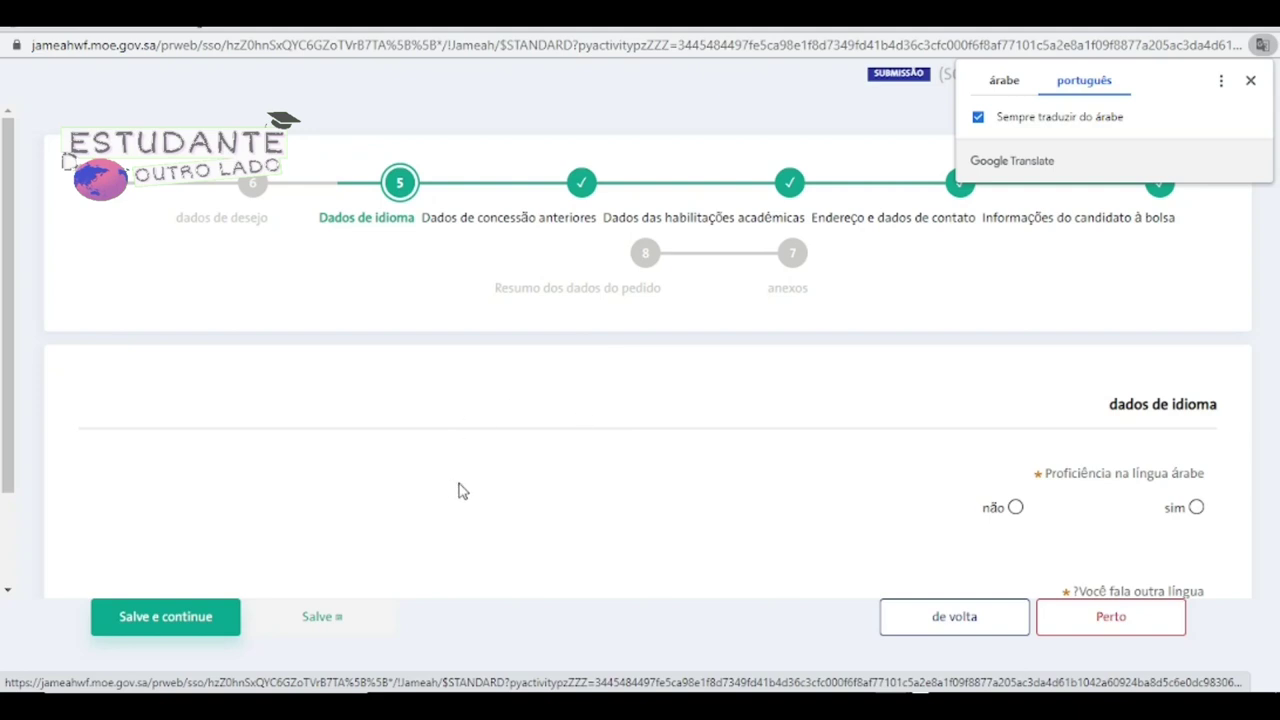
scroll(457, 491, down, 1)
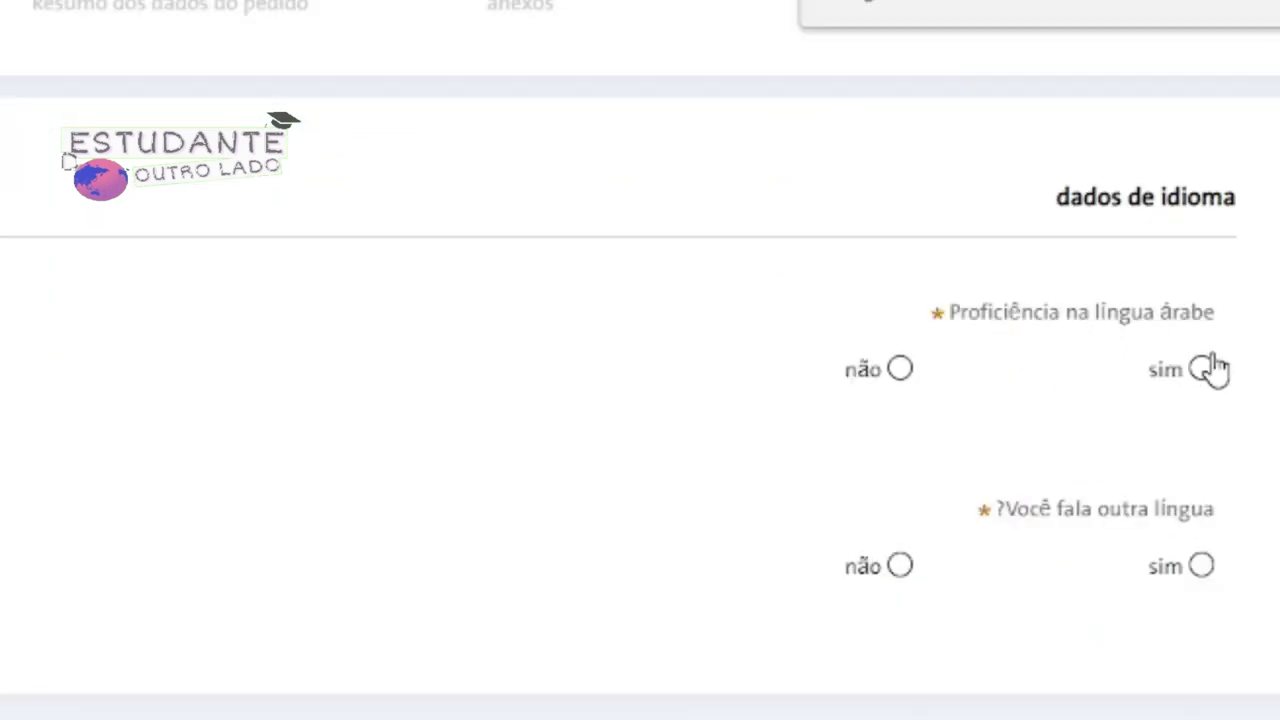
click(1201, 368)
click(887, 388)
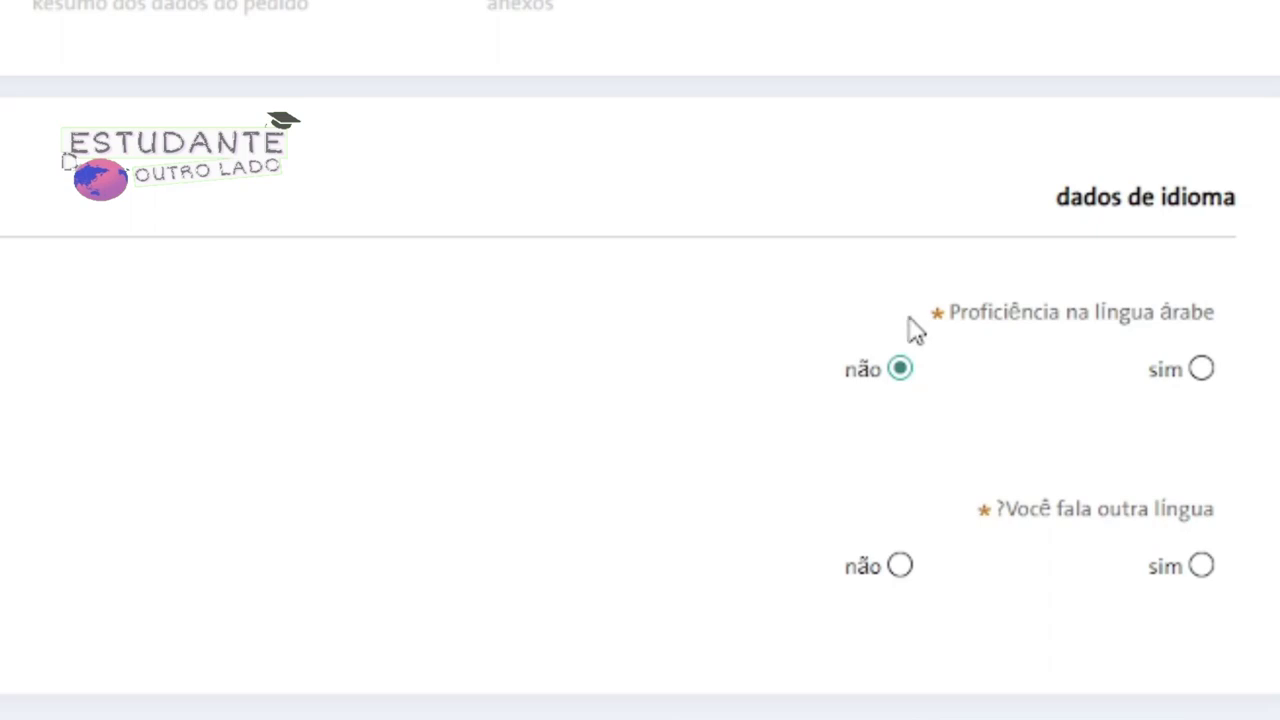
drag(1005, 515, 1228, 518)
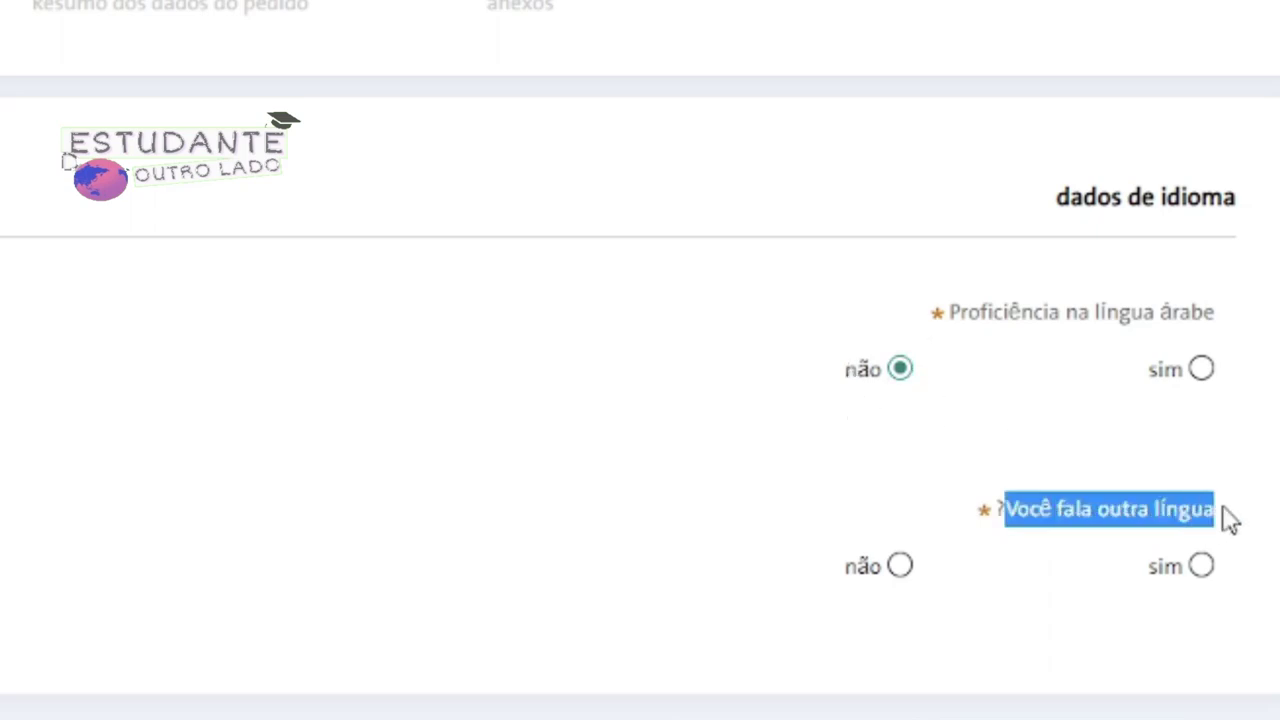
click(1199, 568)
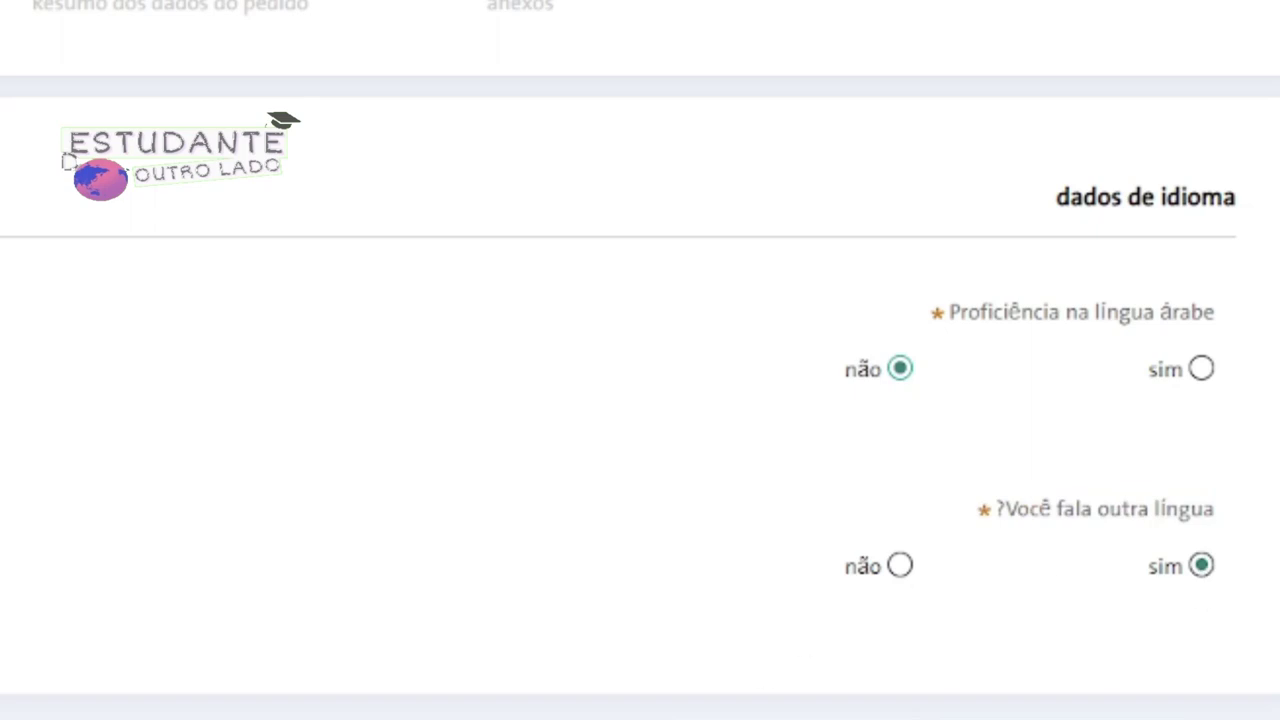
scroll(926, 251, down, 5)
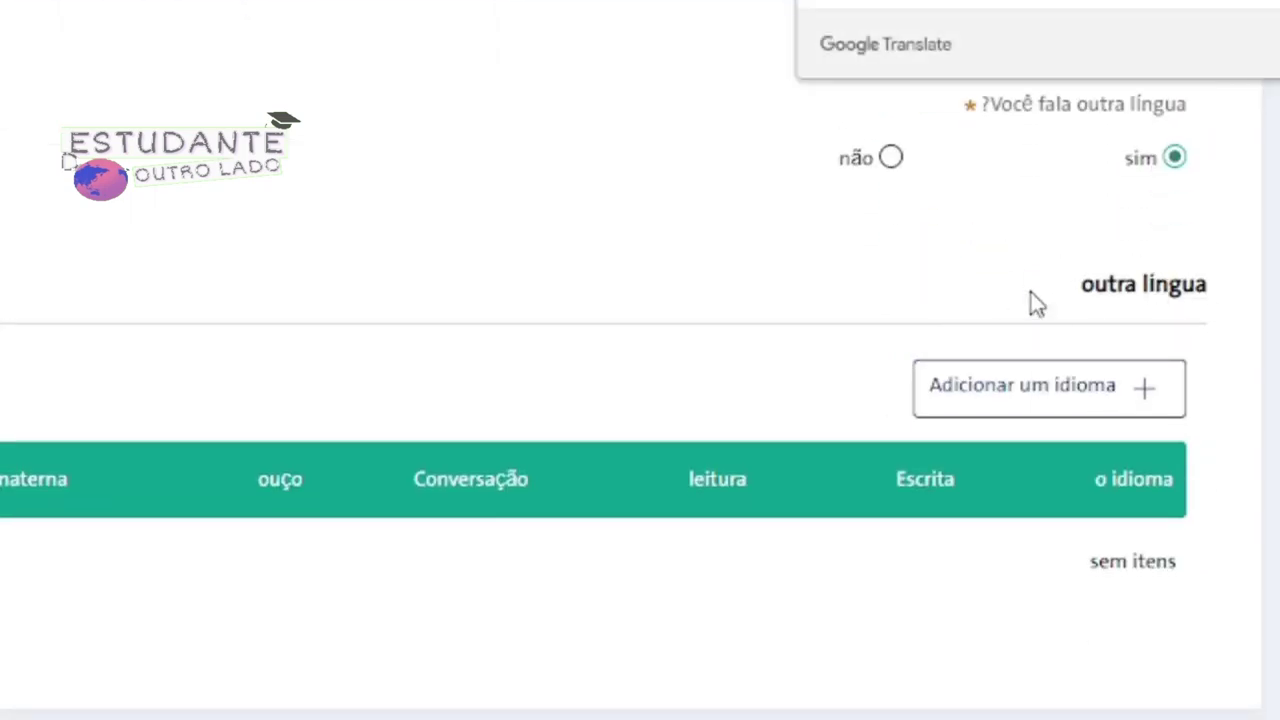
drag(1083, 292, 1210, 288)
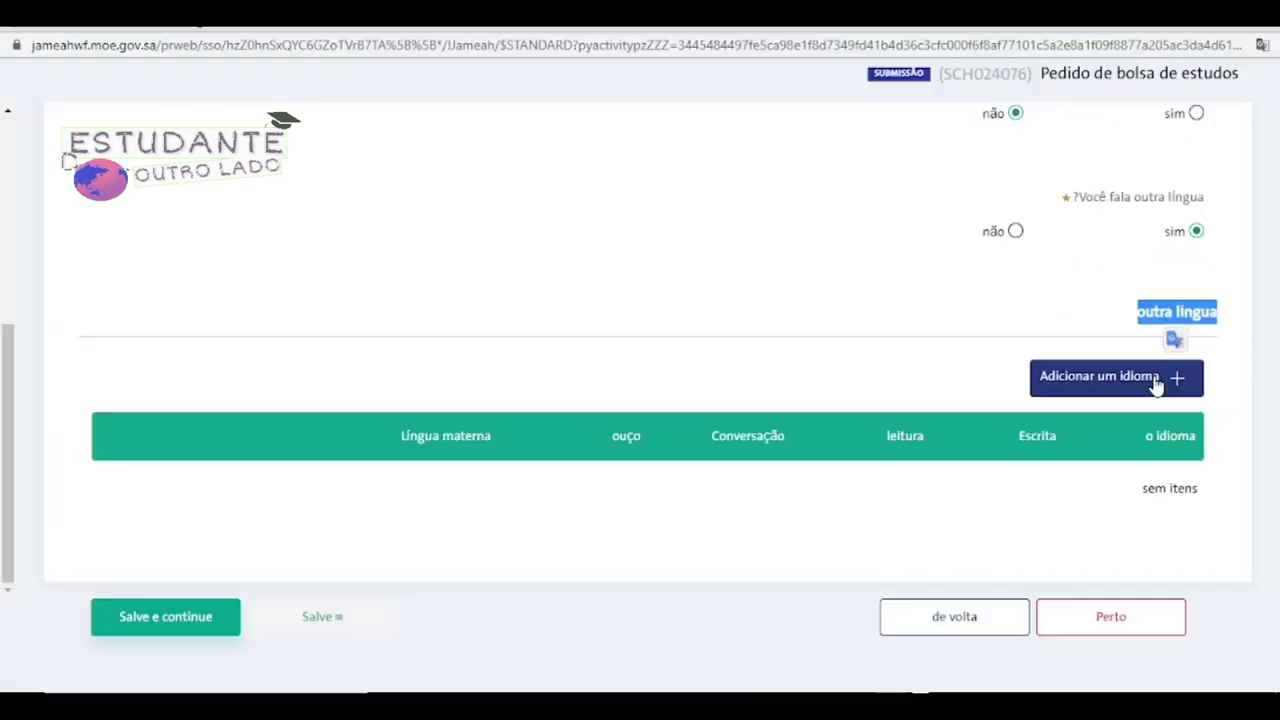
- Add Português as a second language marked as mother tongue, then save the language step
click(1147, 394)
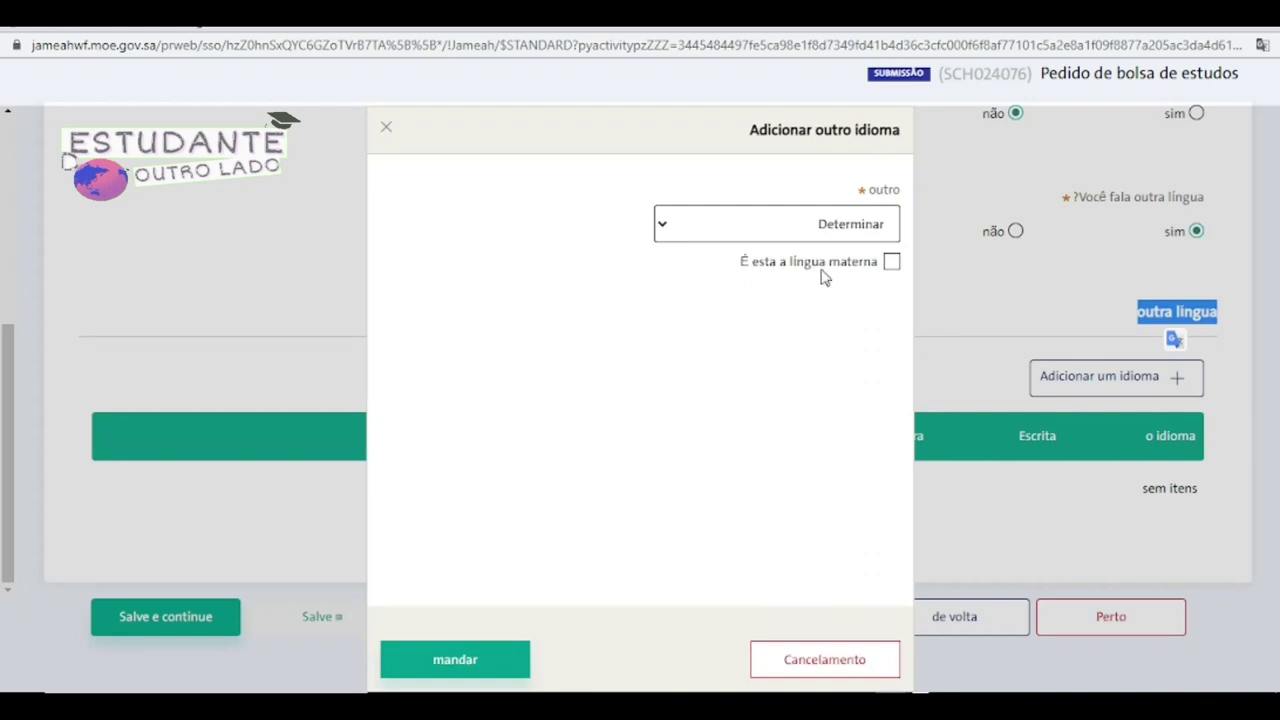
click(660, 229)
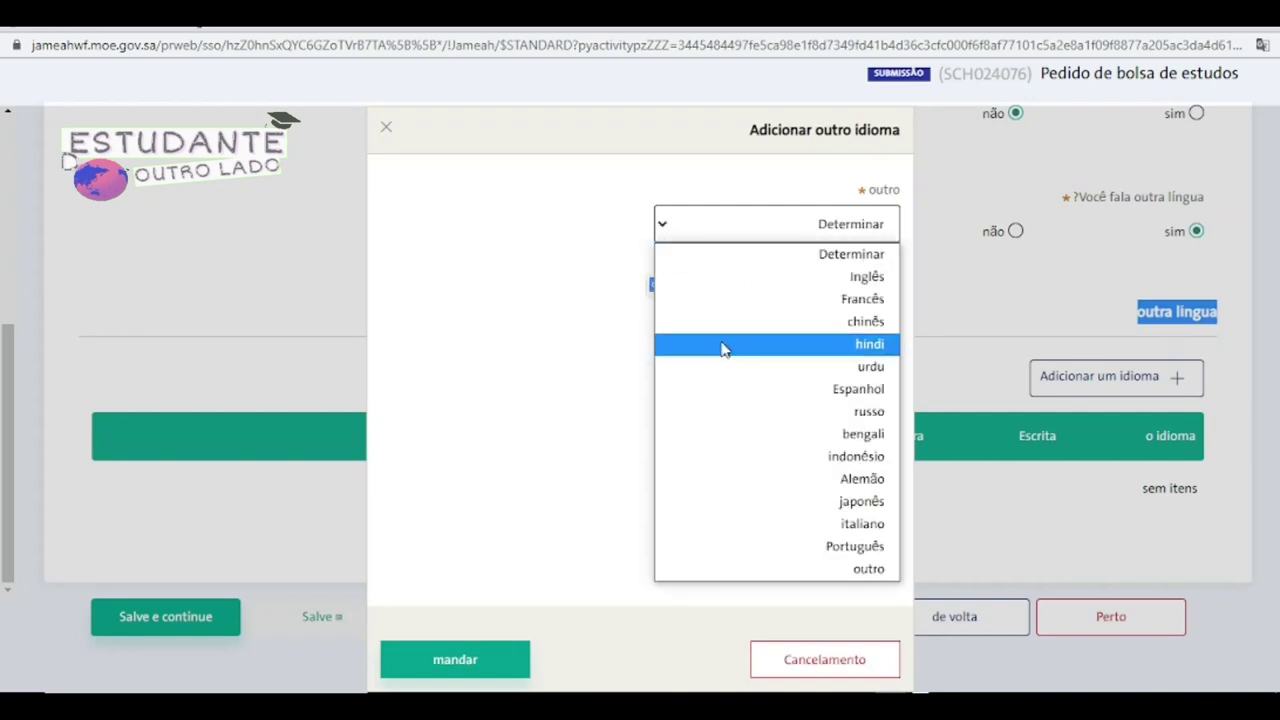
click(797, 550)
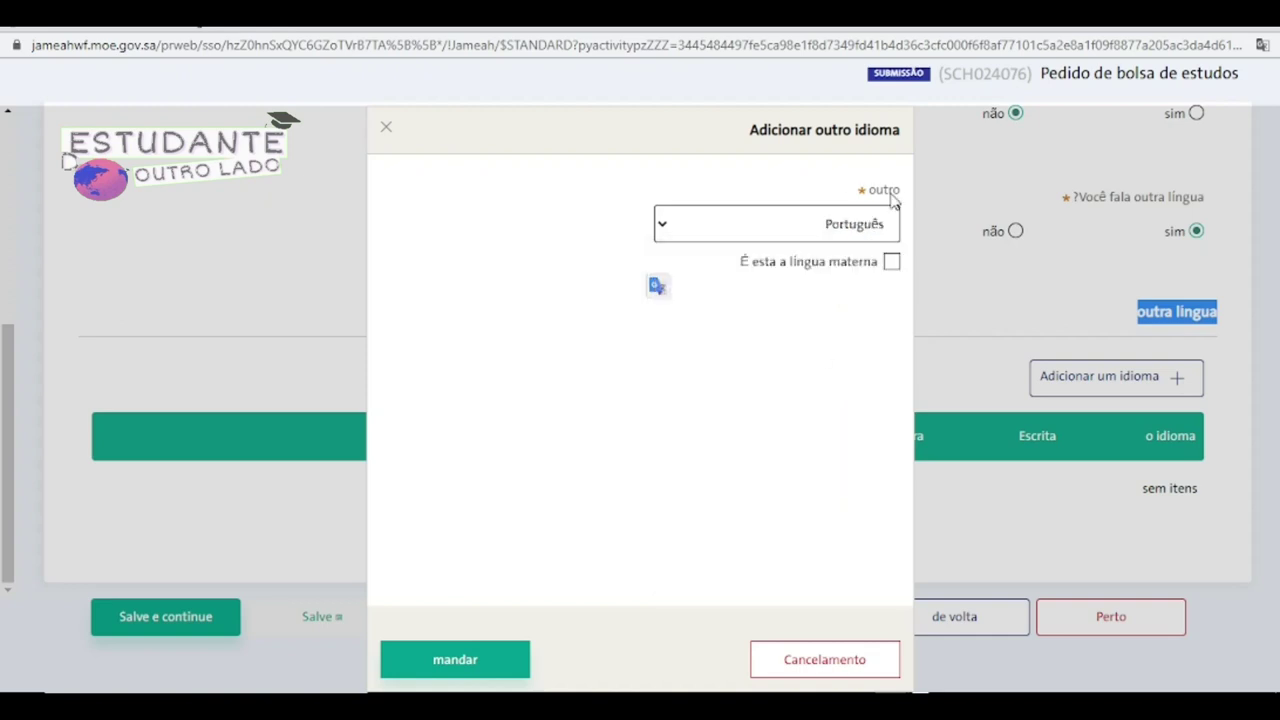
click(891, 263)
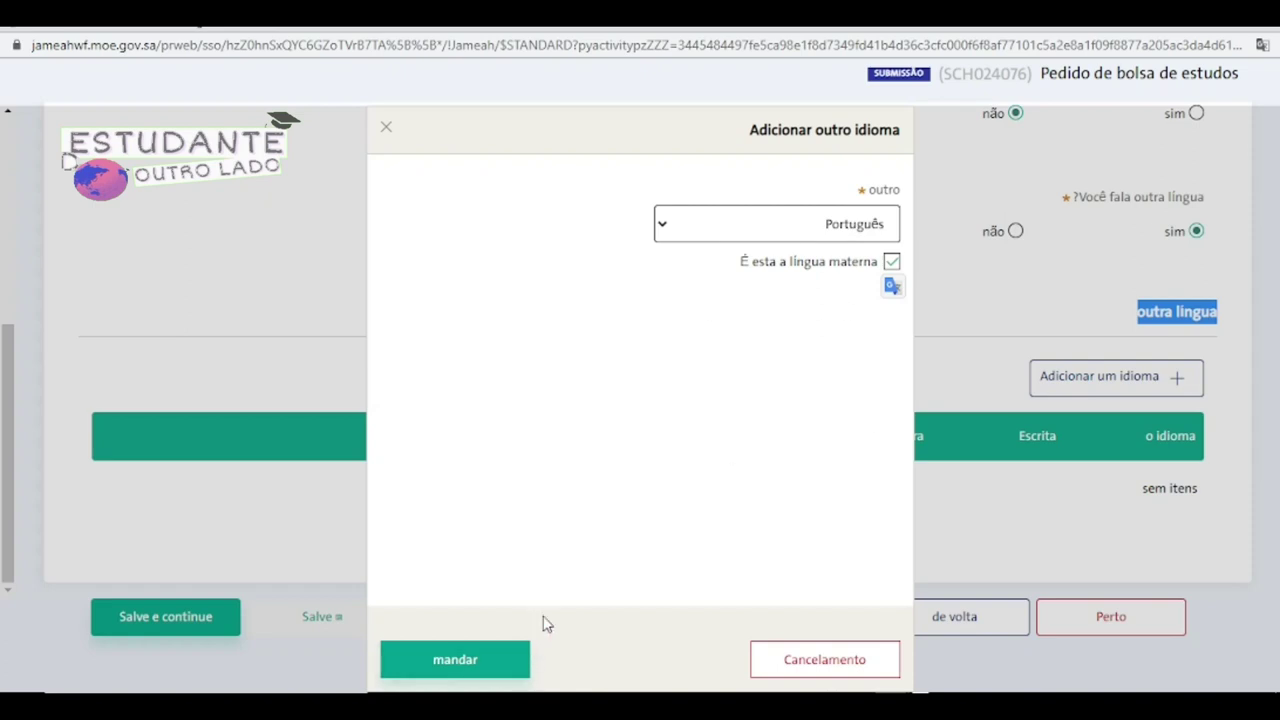
click(468, 660)
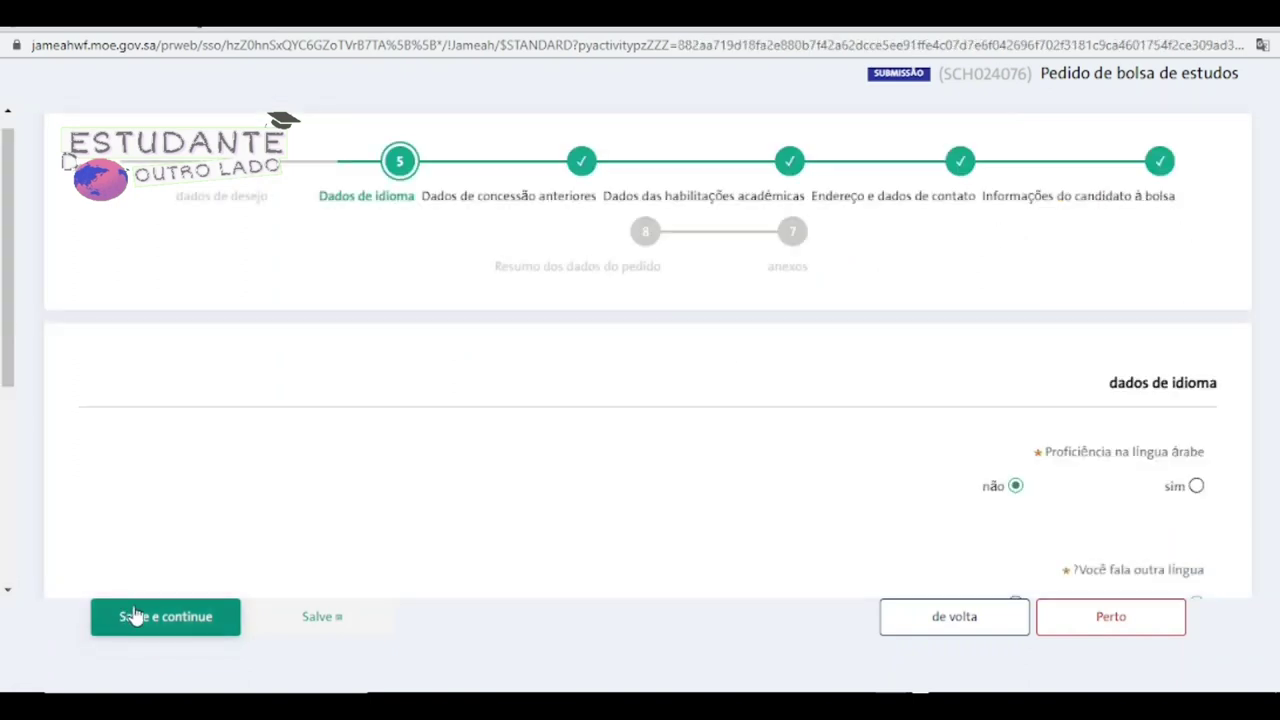
click(133, 612)
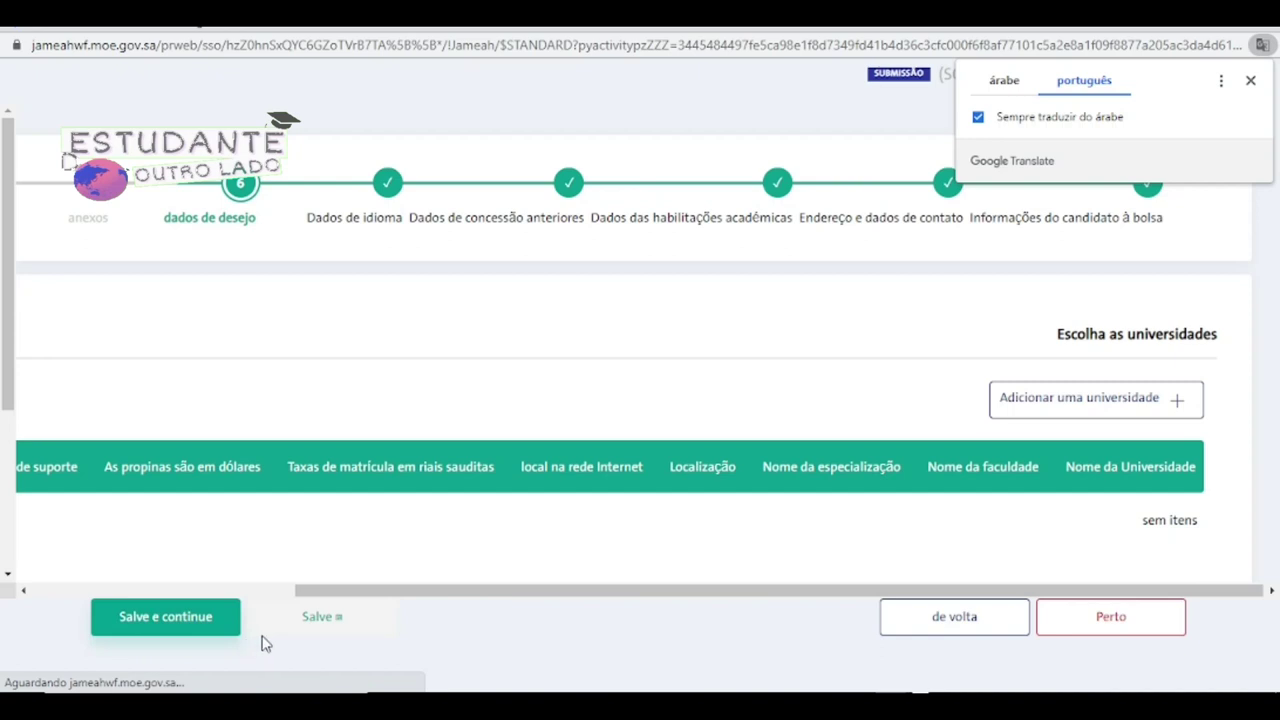
- Answer sim to sharing data with other universities and begin adding a university
scroll(1000, 400, down, 3)
drag(998, 355, 1228, 356)
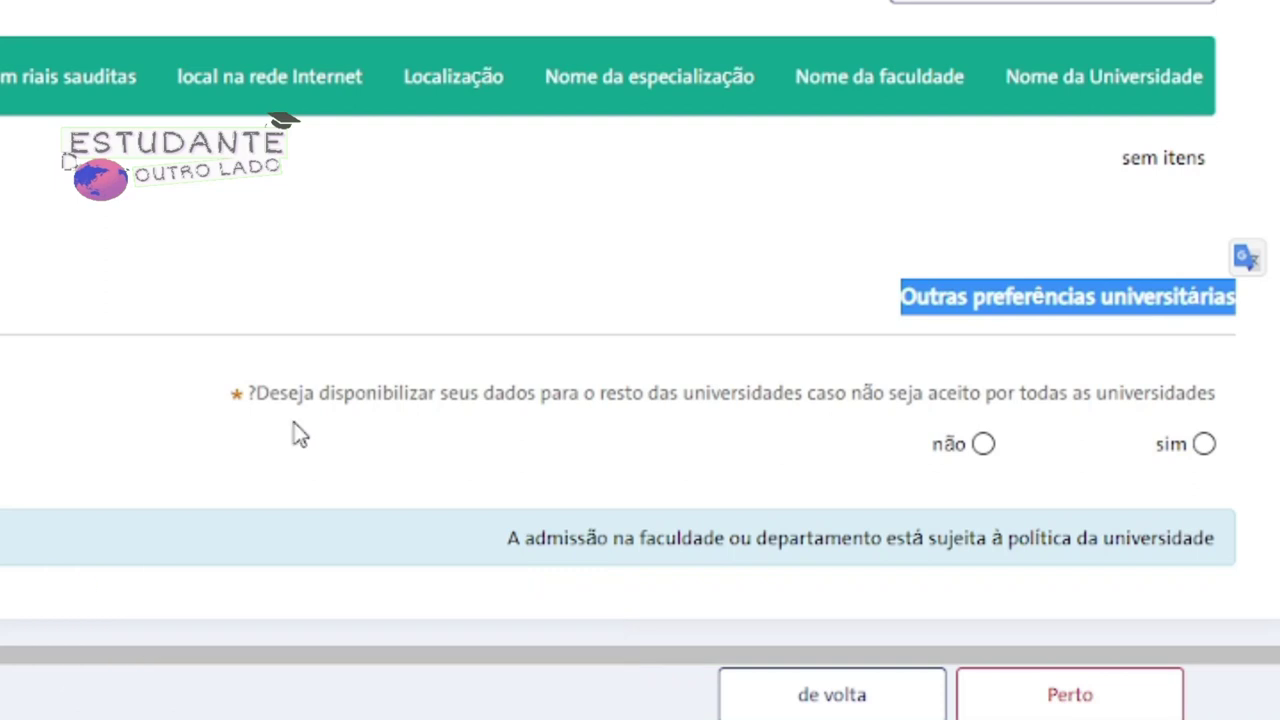
drag(258, 396, 1118, 340)
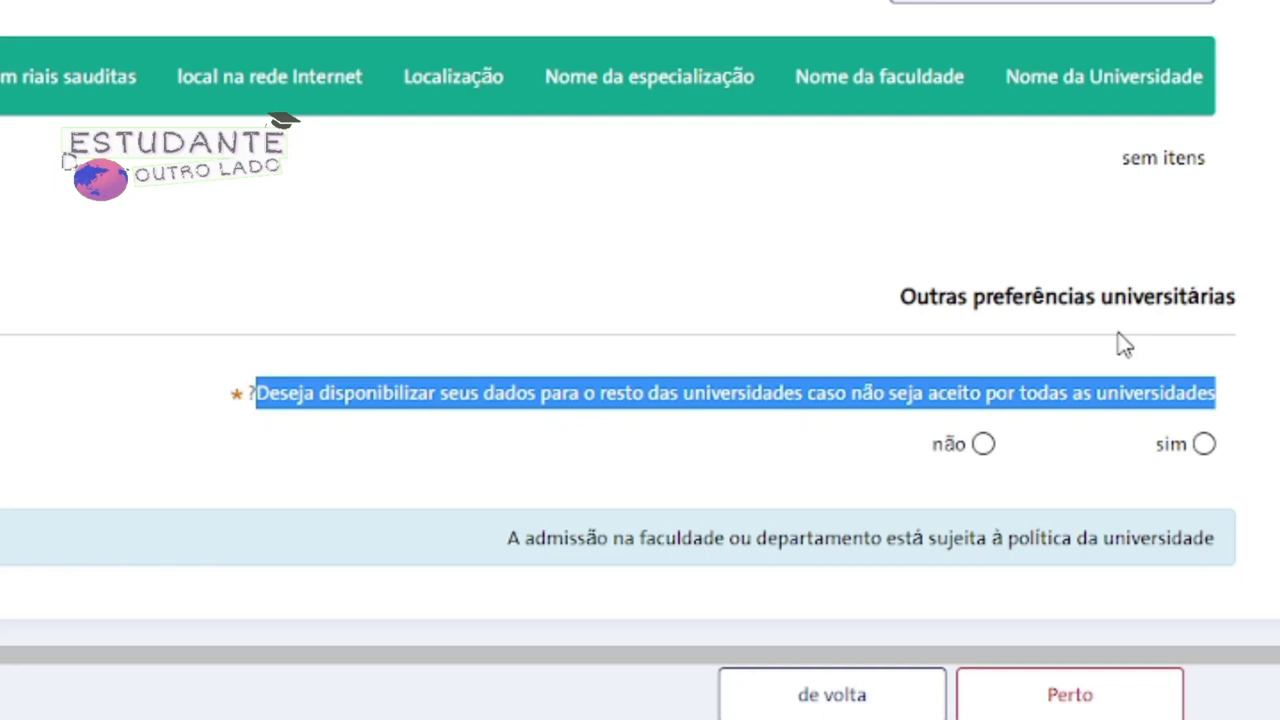
click(1166, 371)
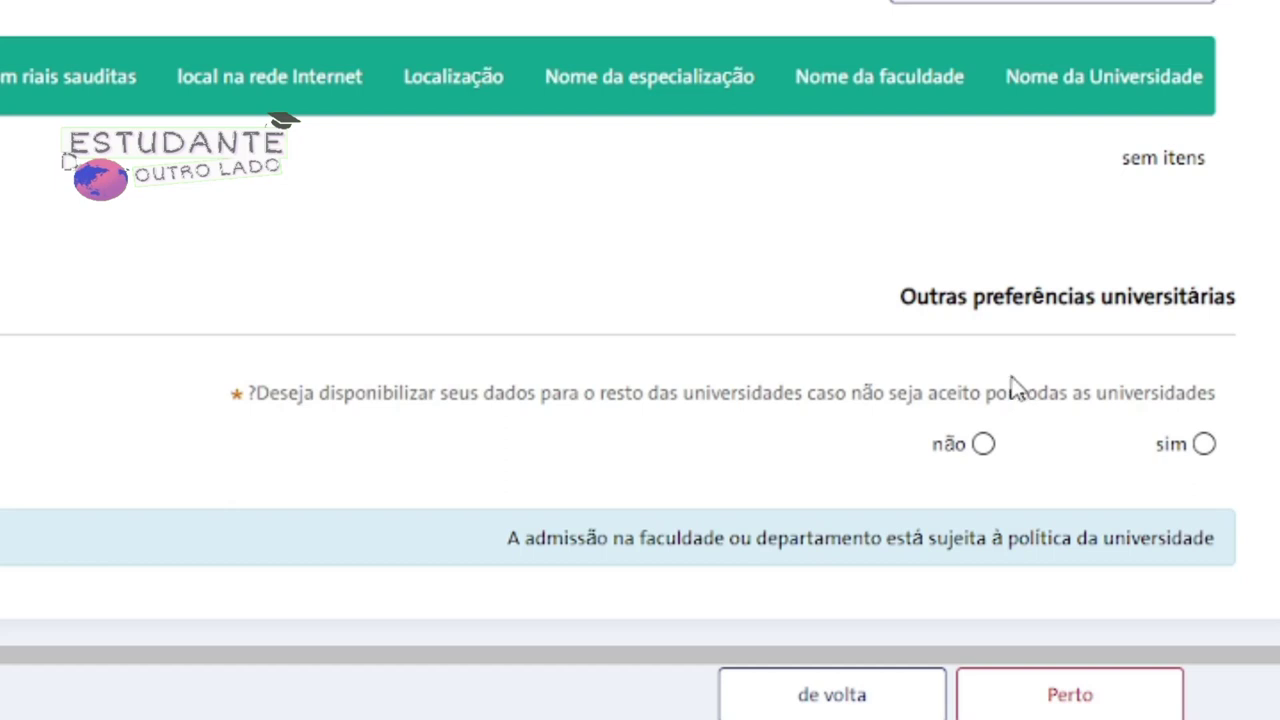
click(1204, 445)
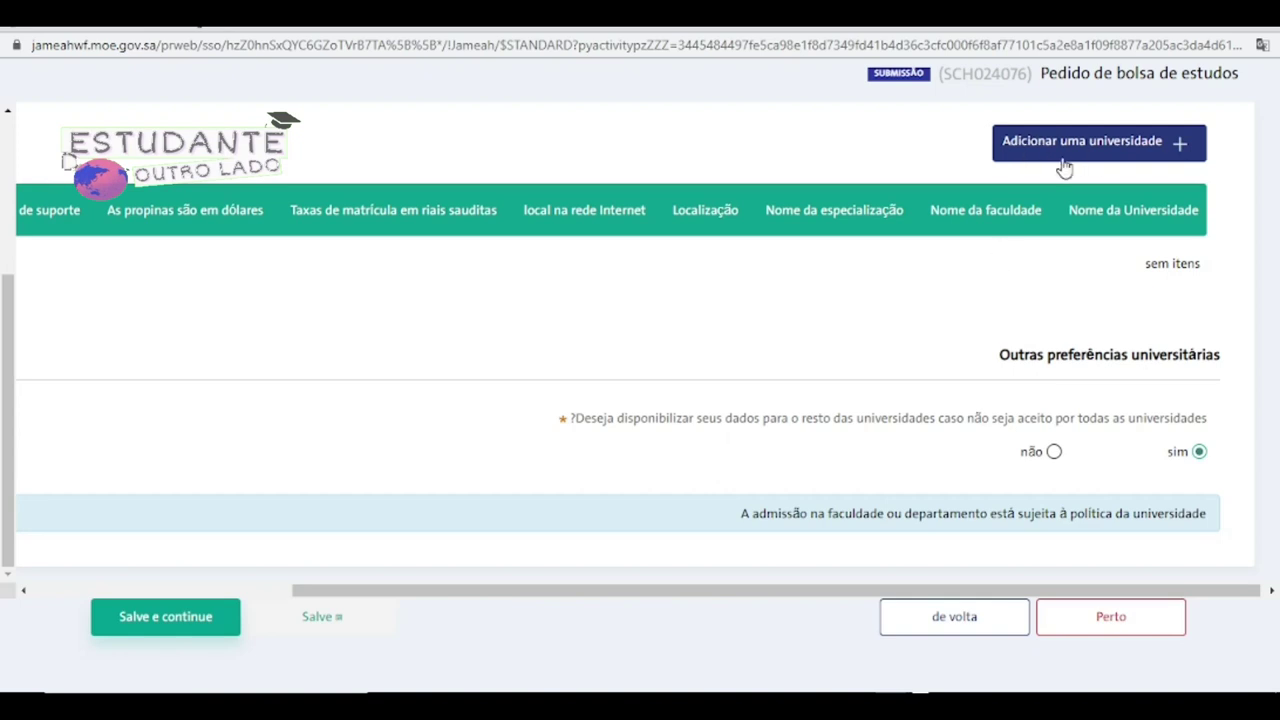
click(1184, 150)
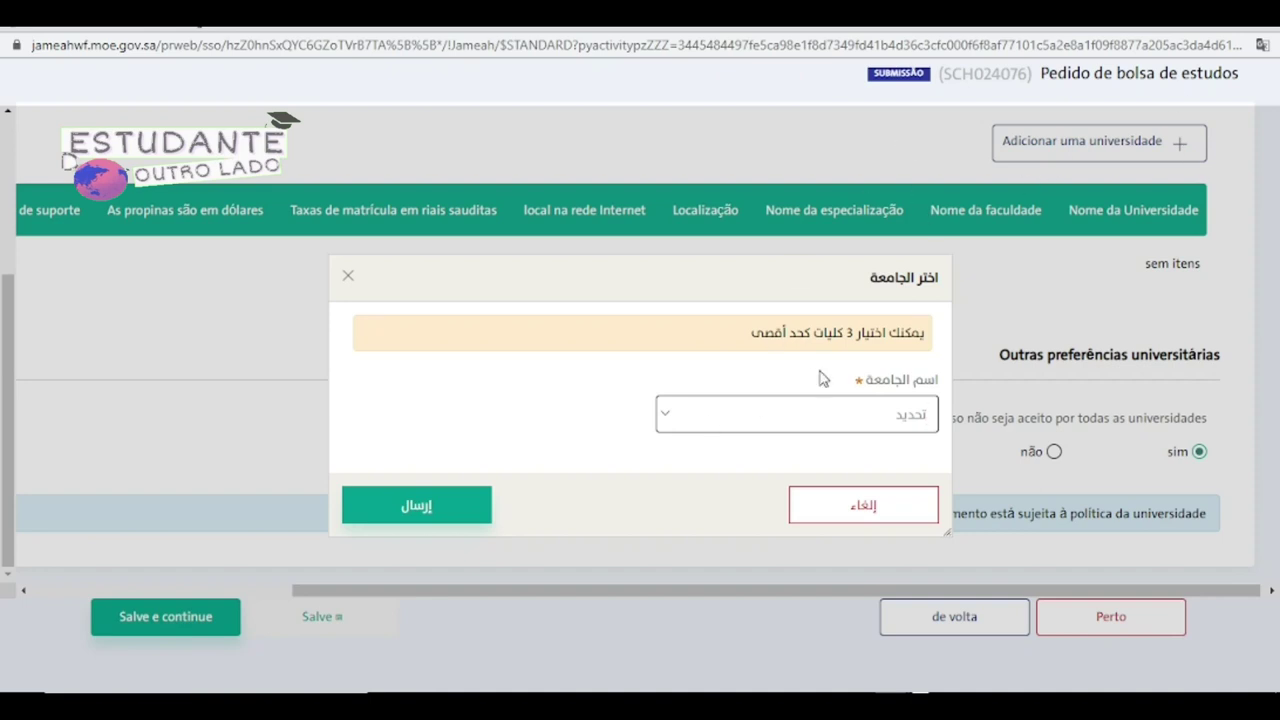
- Re-translate the page into Portuguese by toggling Google Translate to Arabic and back
click(1262, 45)
click(1038, 90)
click(1065, 85)
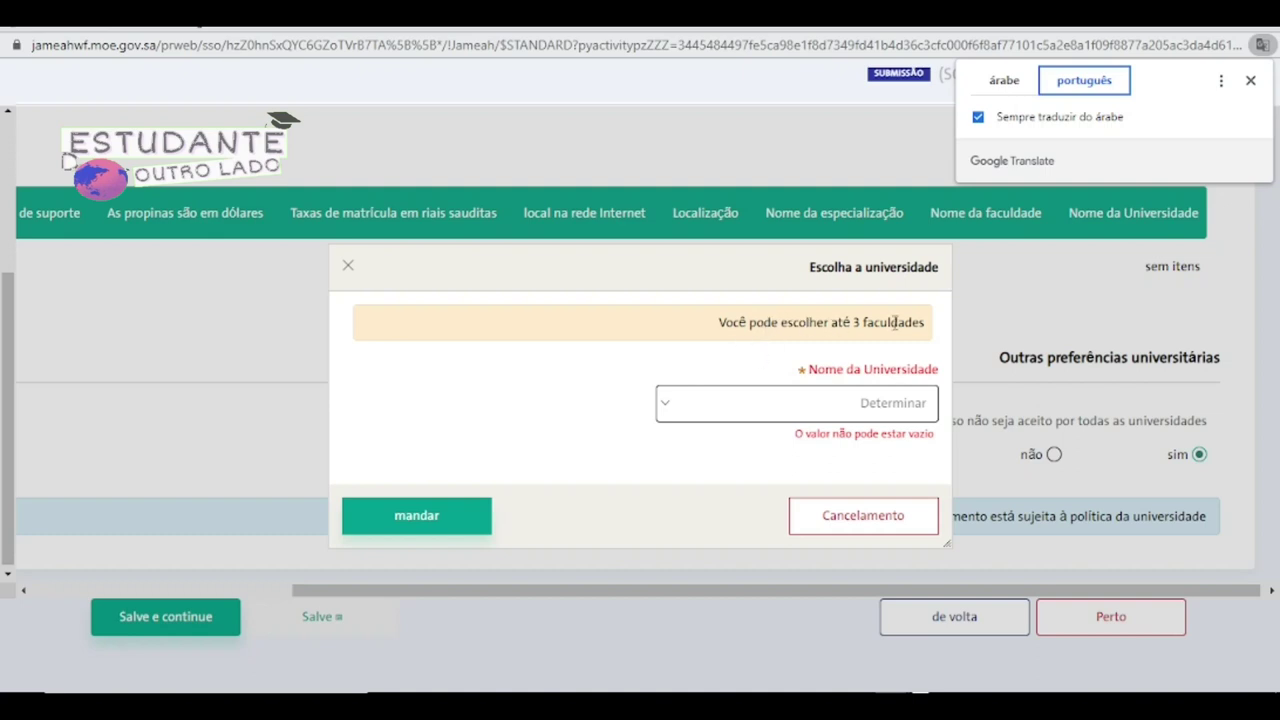
- Pick Universidade Islâmica and its Faculdade de Engenharia in Medina as a university choice
click(668, 407)
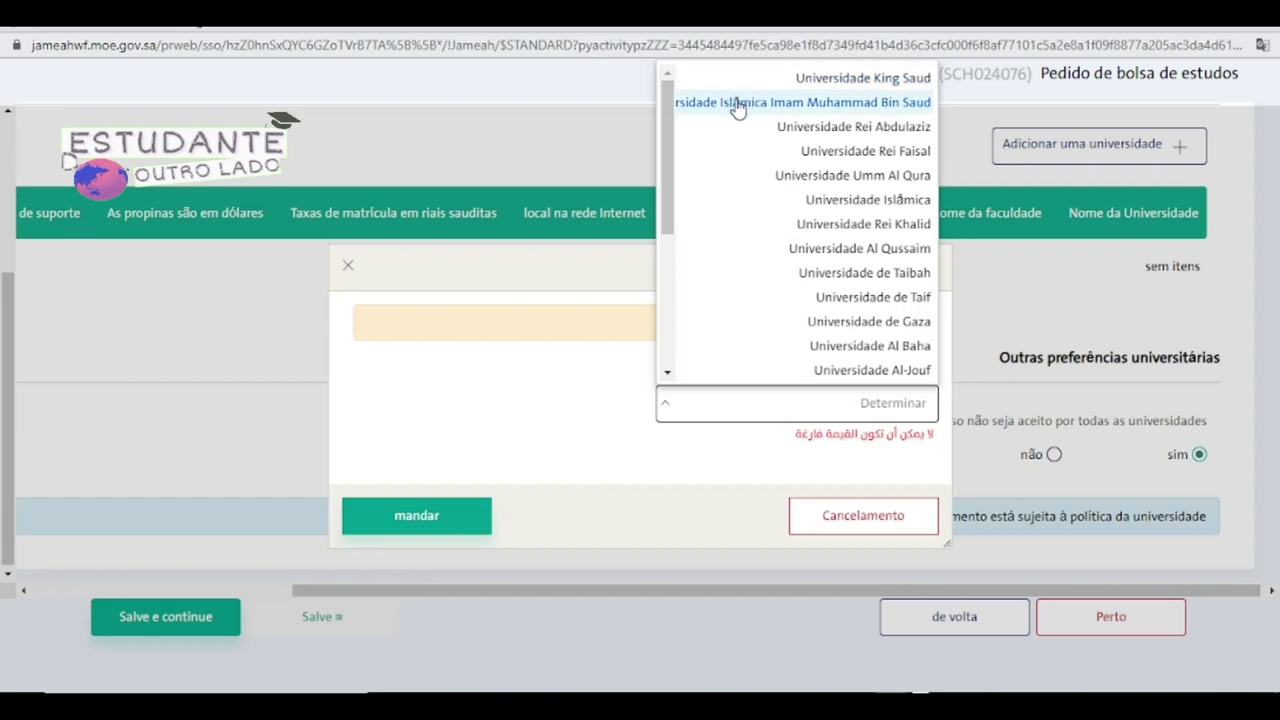
click(788, 208)
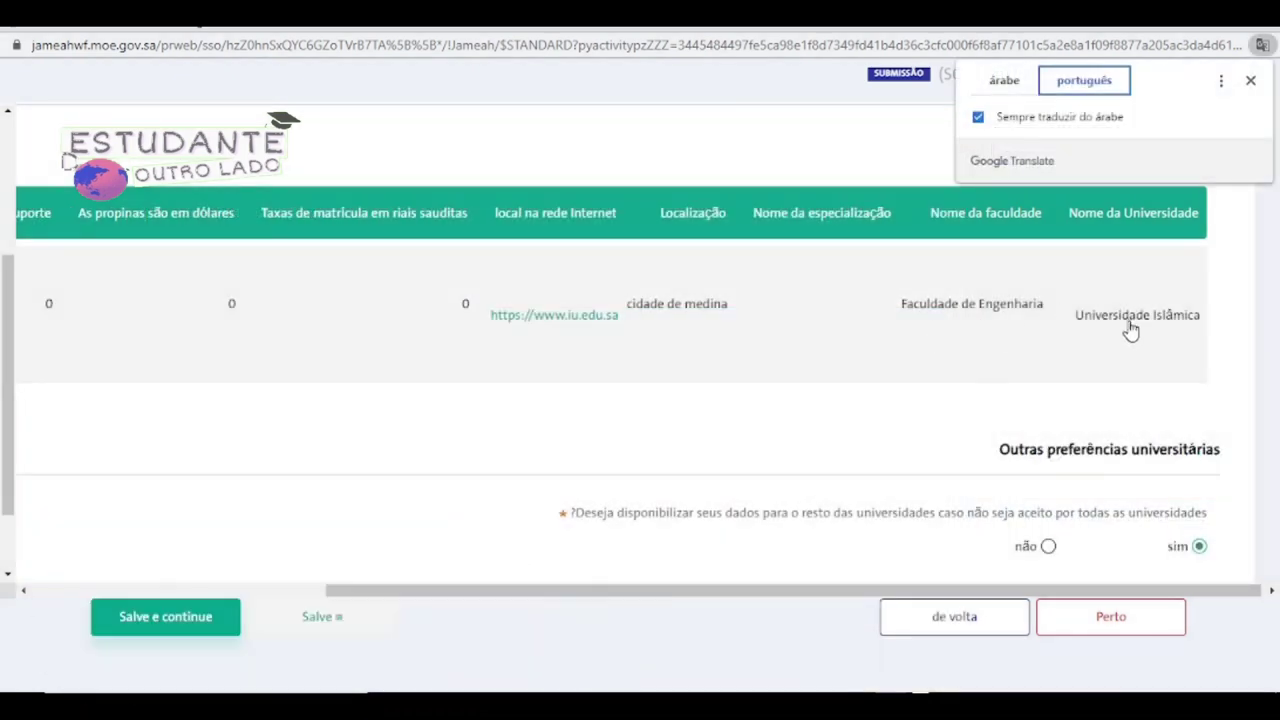
scroll(1157, 300, up, 2)
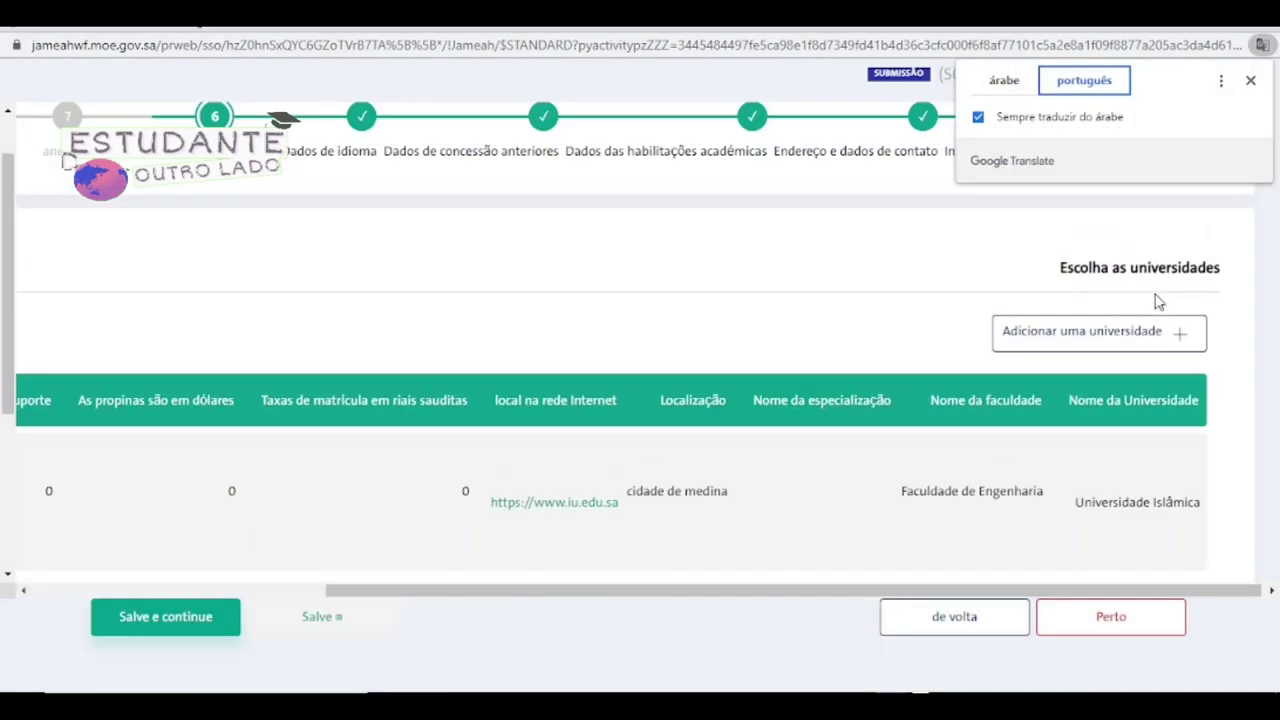
scroll(1140, 345, down, 1)
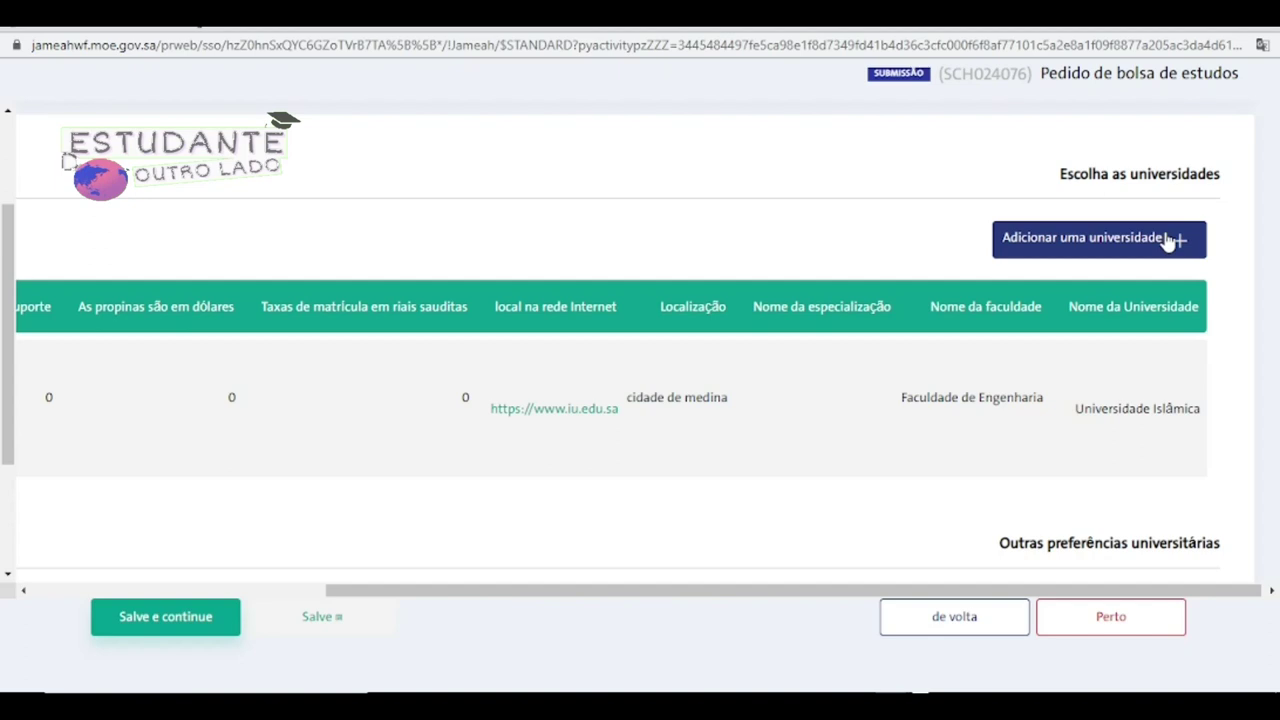
- Start another university entry and choose Universidade de Shaqra
scroll(1170, 242, down, 1)
click(1181, 149)
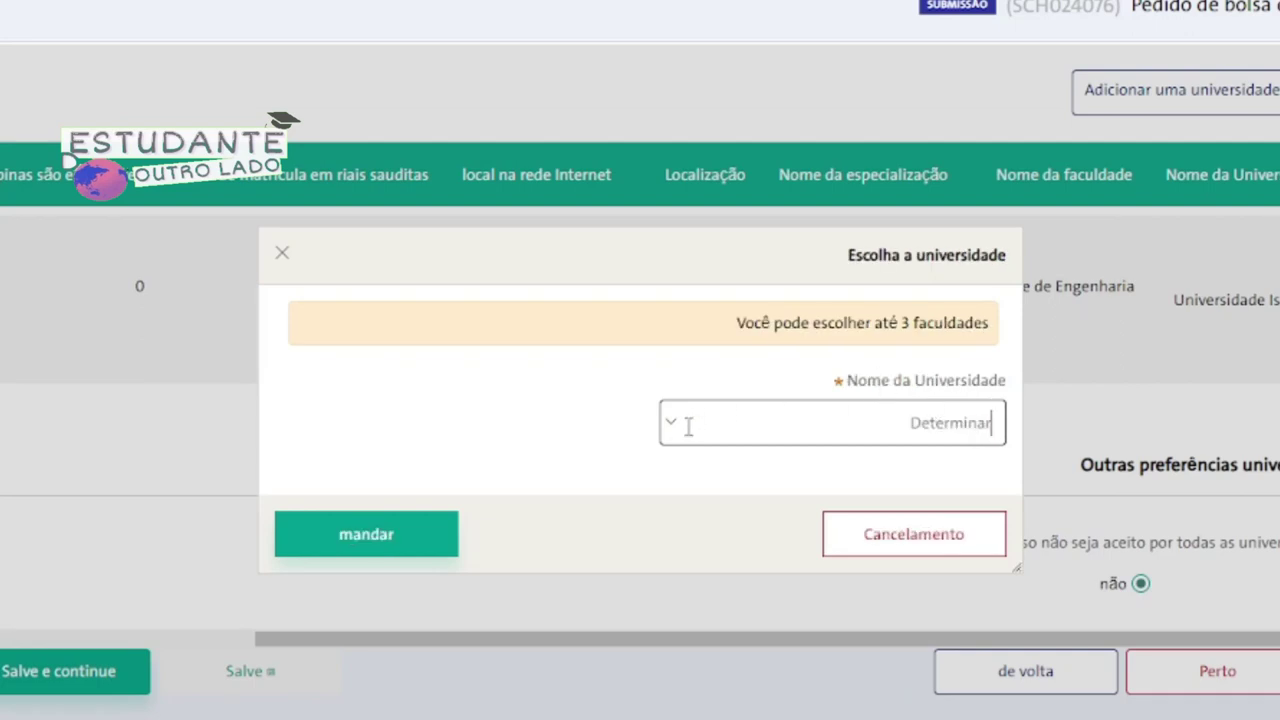
click(668, 424)
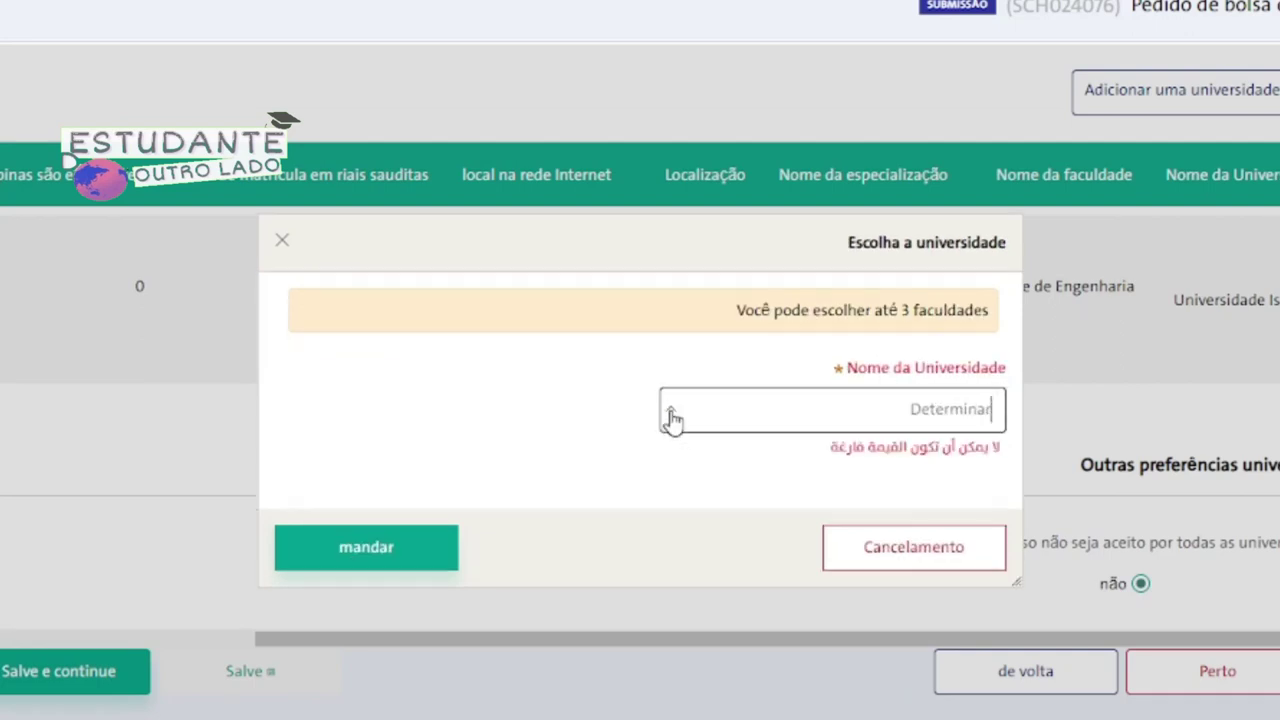
click(669, 421)
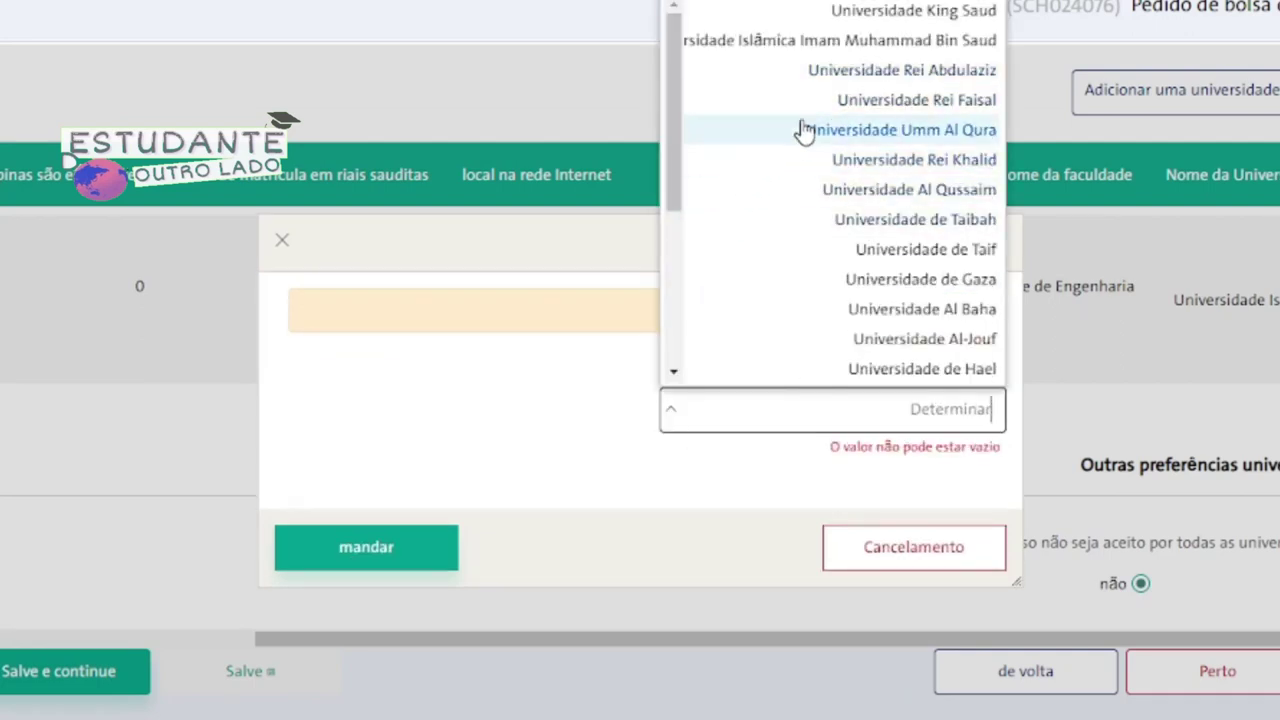
scroll(800, 150, down, 5)
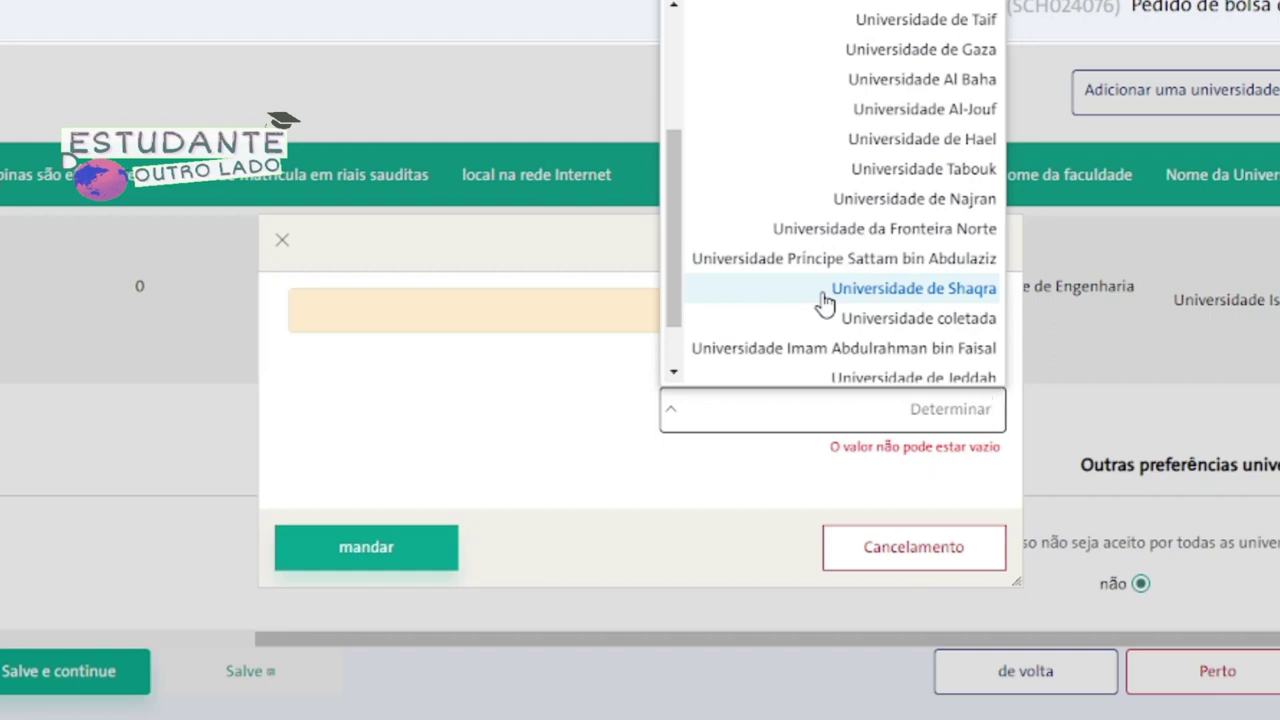
click(824, 290)
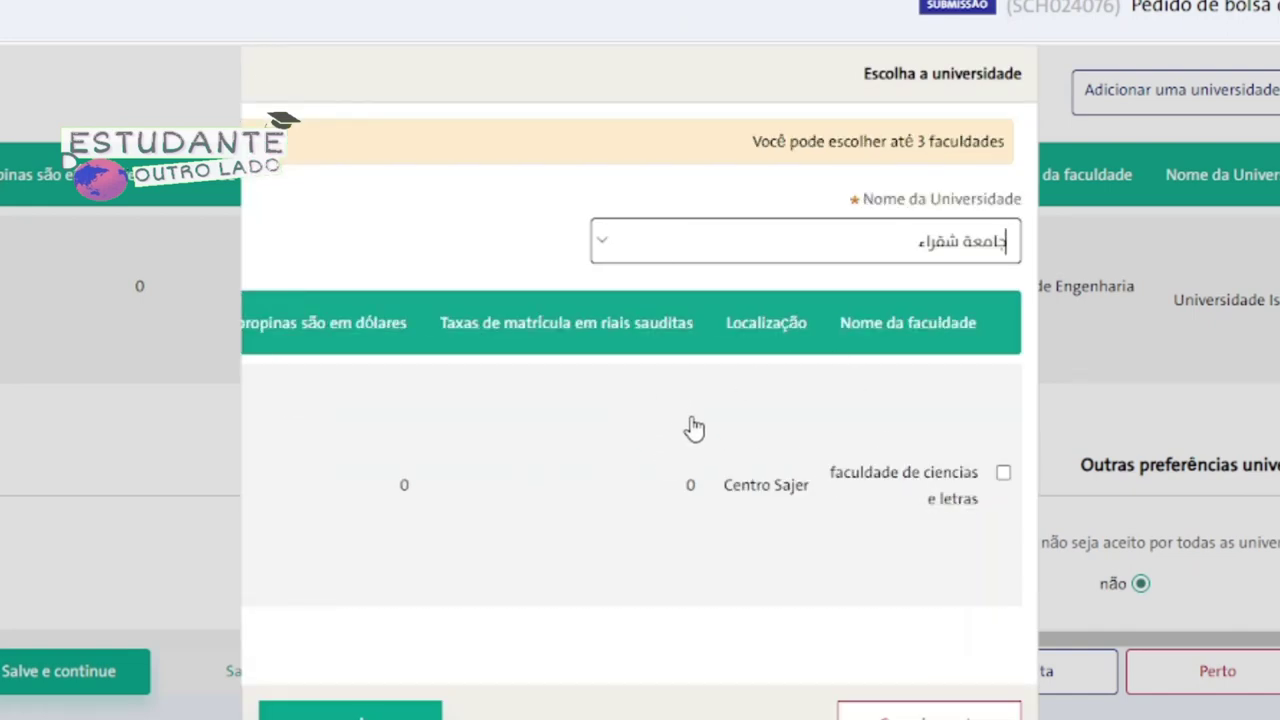
- Keep Shaqra's faculdade de informática, unticking Faculdade de Engenharia in Dawadmi, and submit
scroll(663, 431, down, 3)
scroll(649, 420, up, 3)
scroll(707, 410, down, 2)
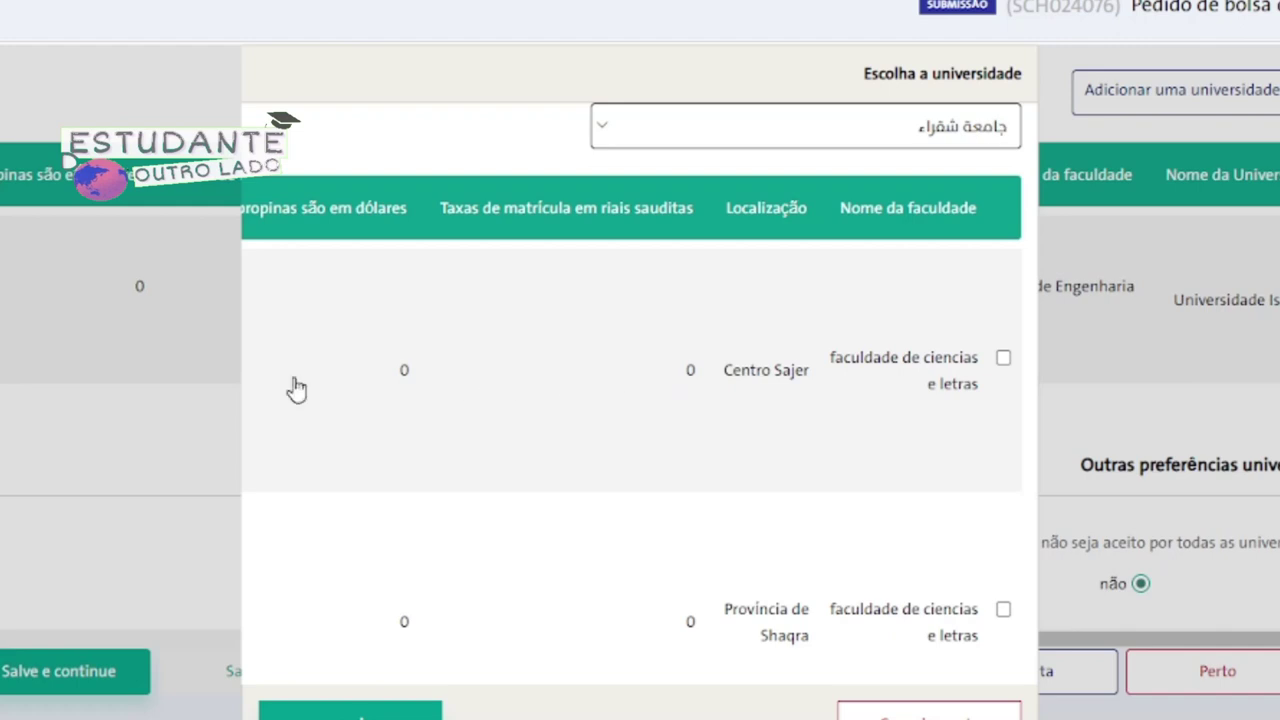
scroll(740, 515, down, 2)
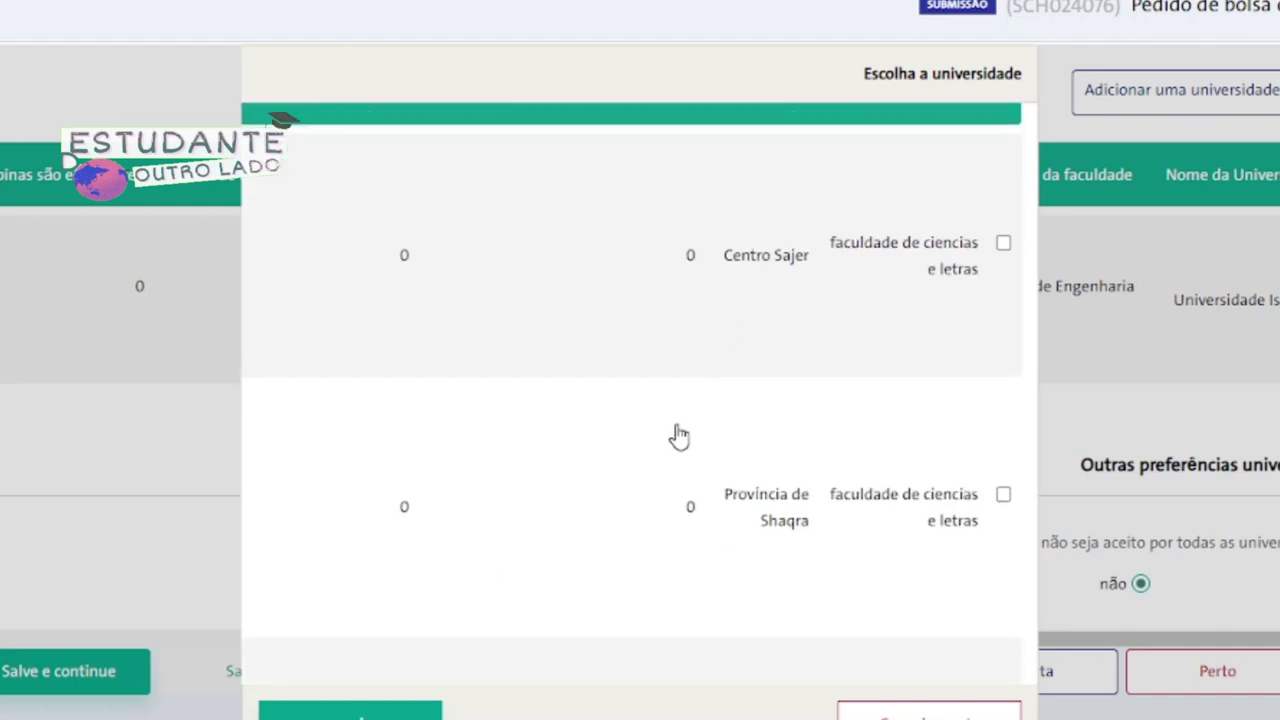
scroll(757, 457, down, 2)
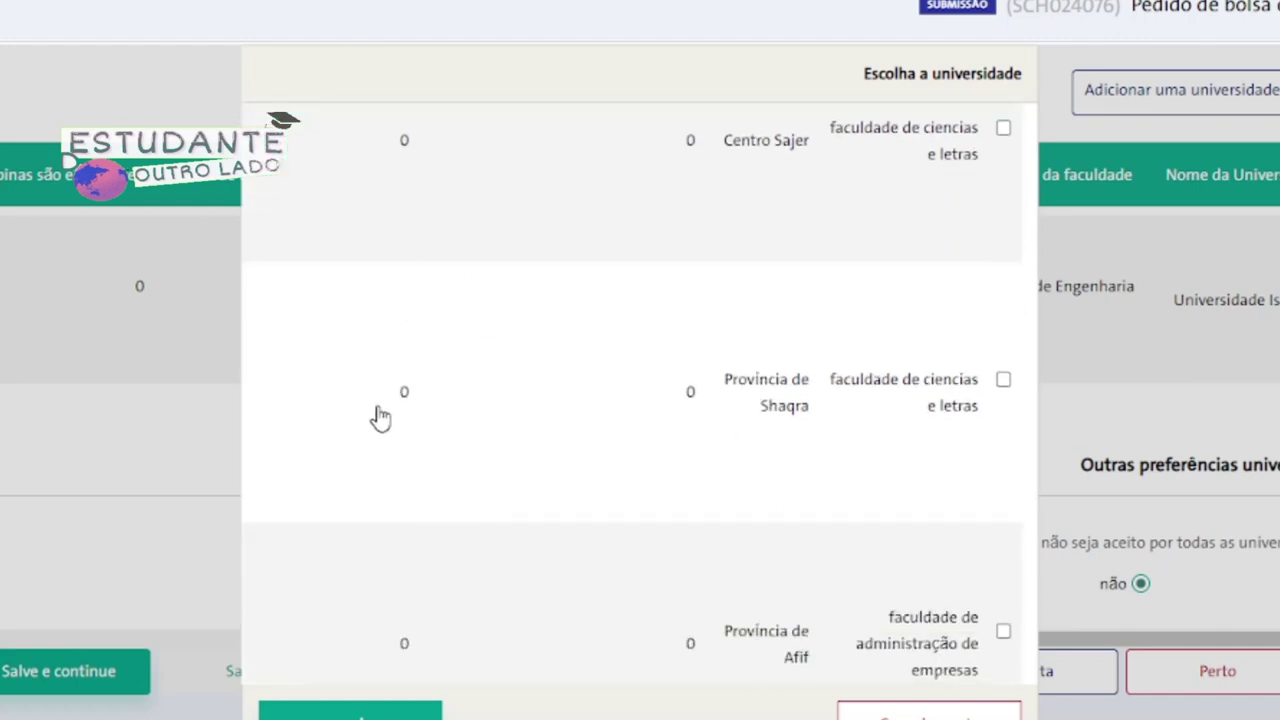
scroll(625, 435, down, 2)
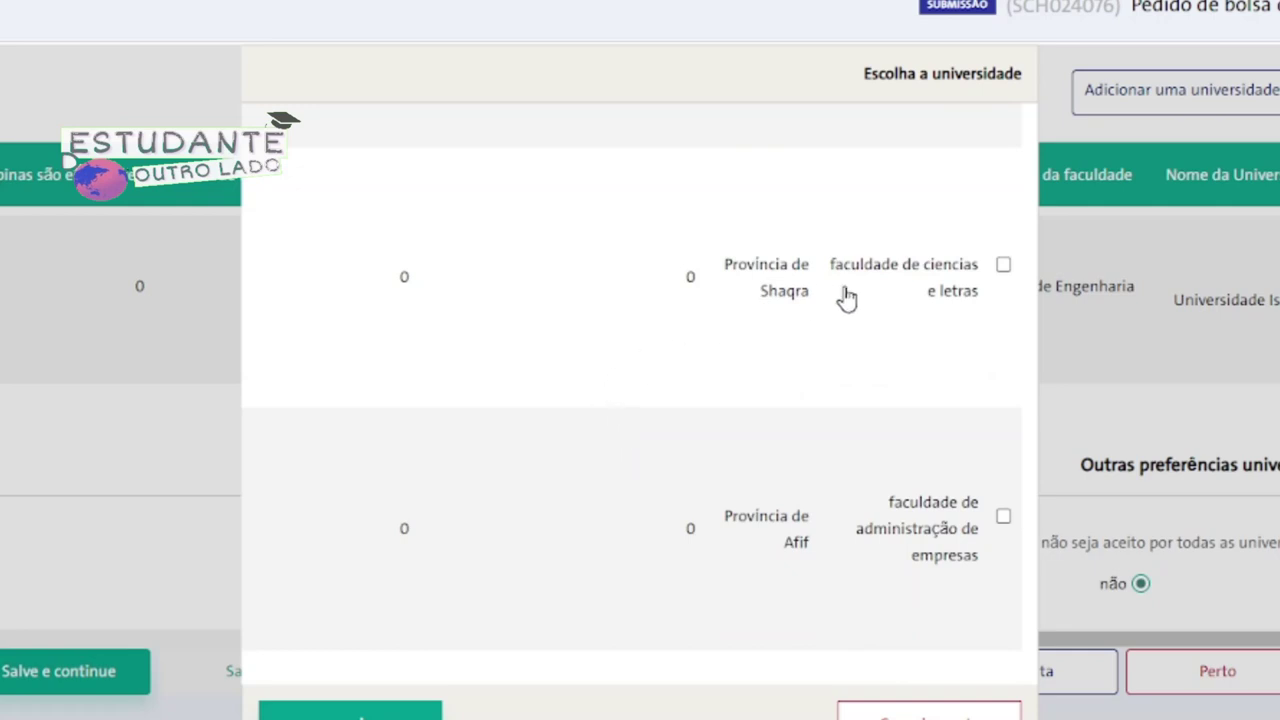
scroll(660, 440, down, 4)
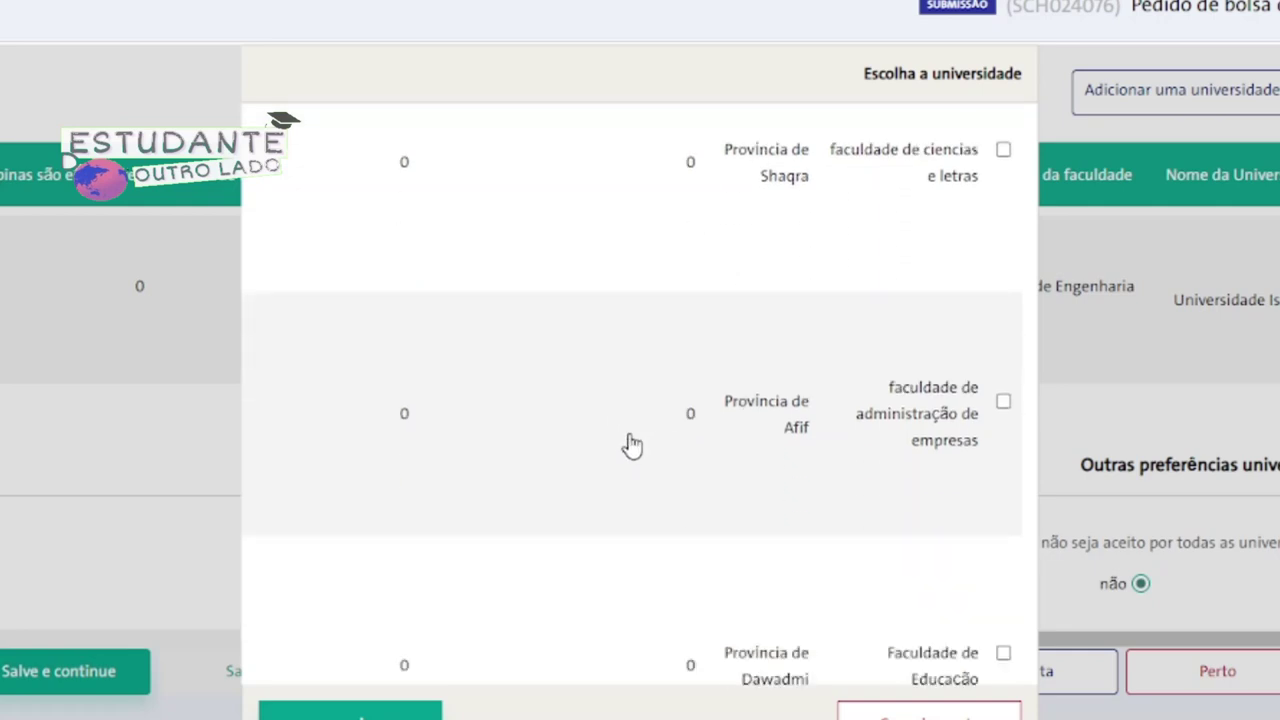
scroll(640, 445, down, 3)
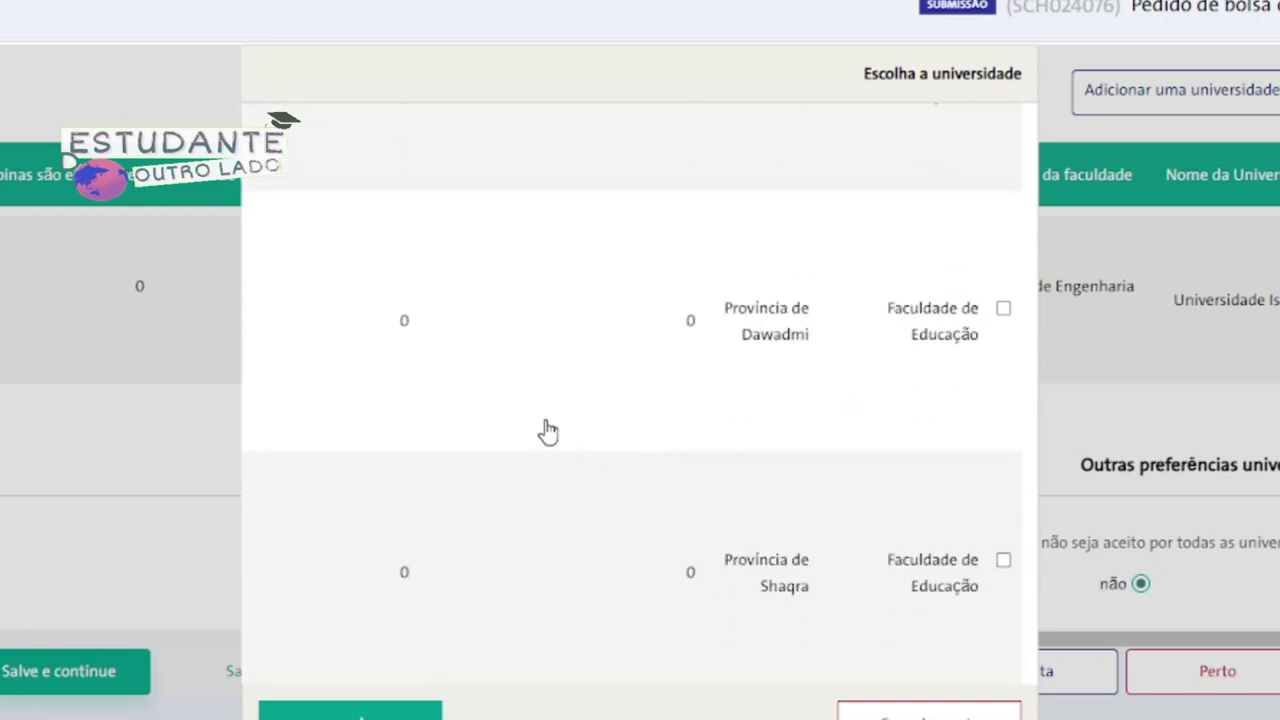
scroll(571, 440, down, 5)
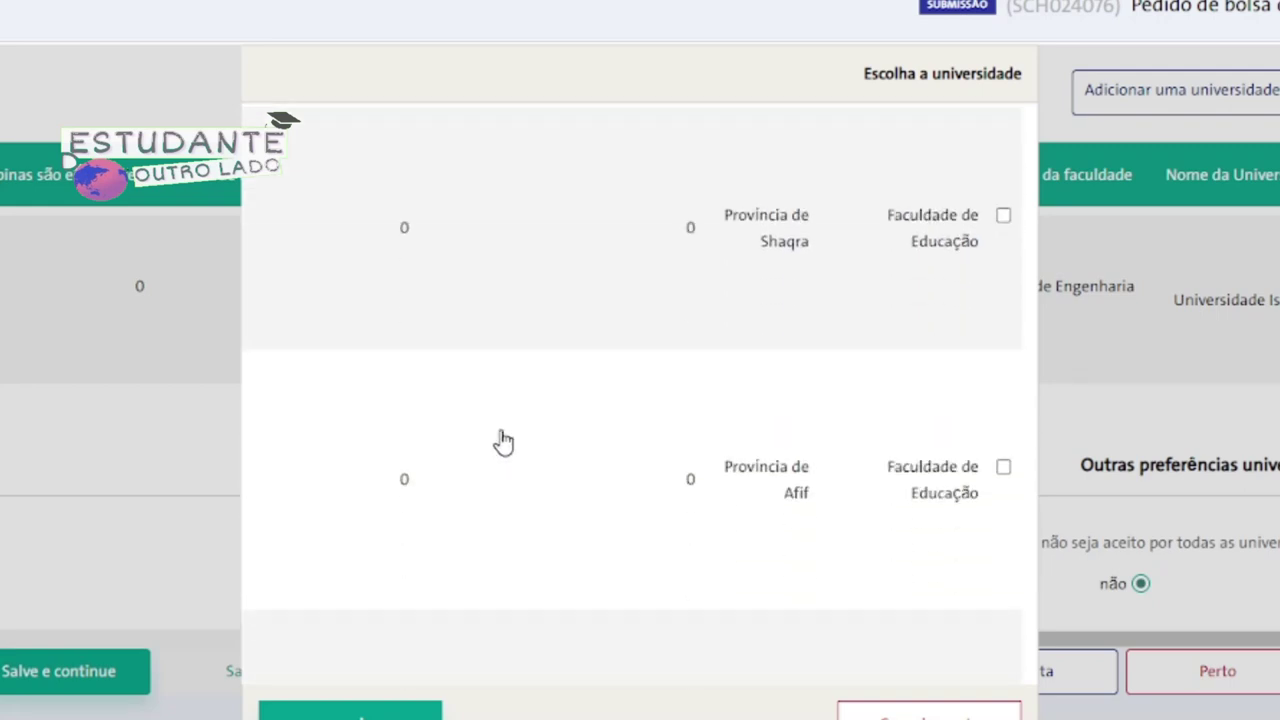
scroll(503, 442, down, 3)
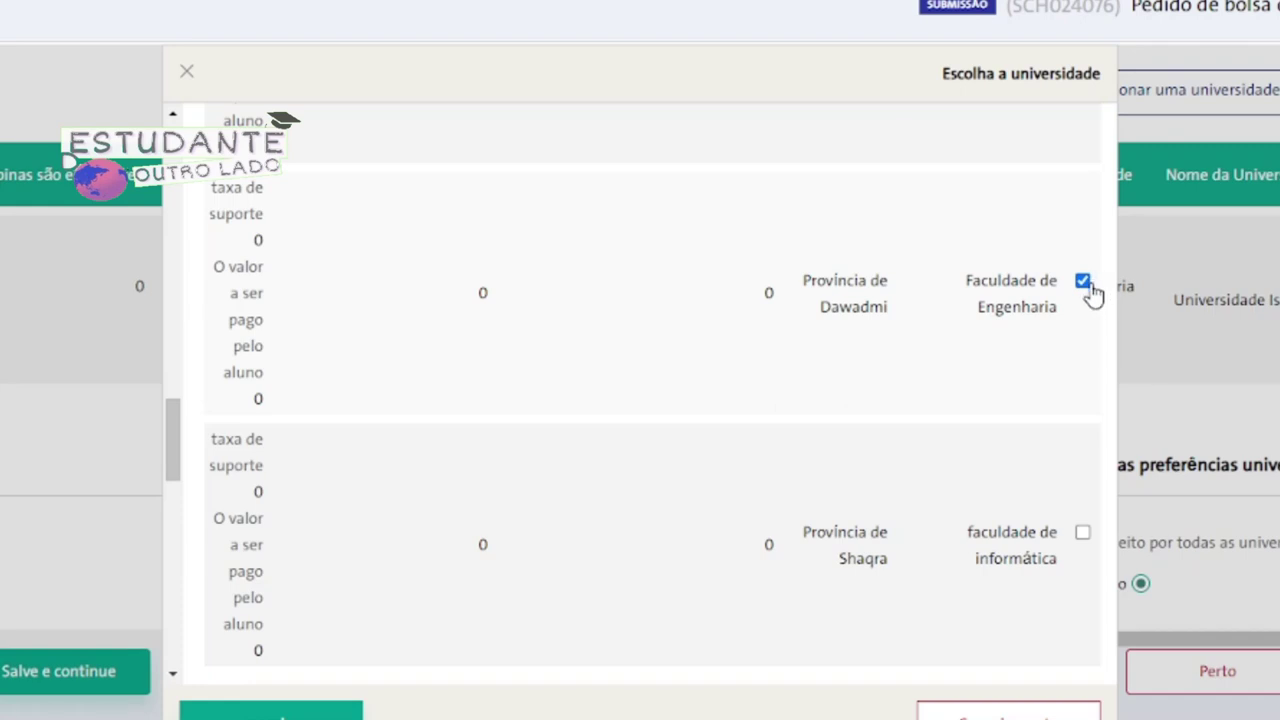
click(1083, 283)
scroll(1008, 488, down, 2)
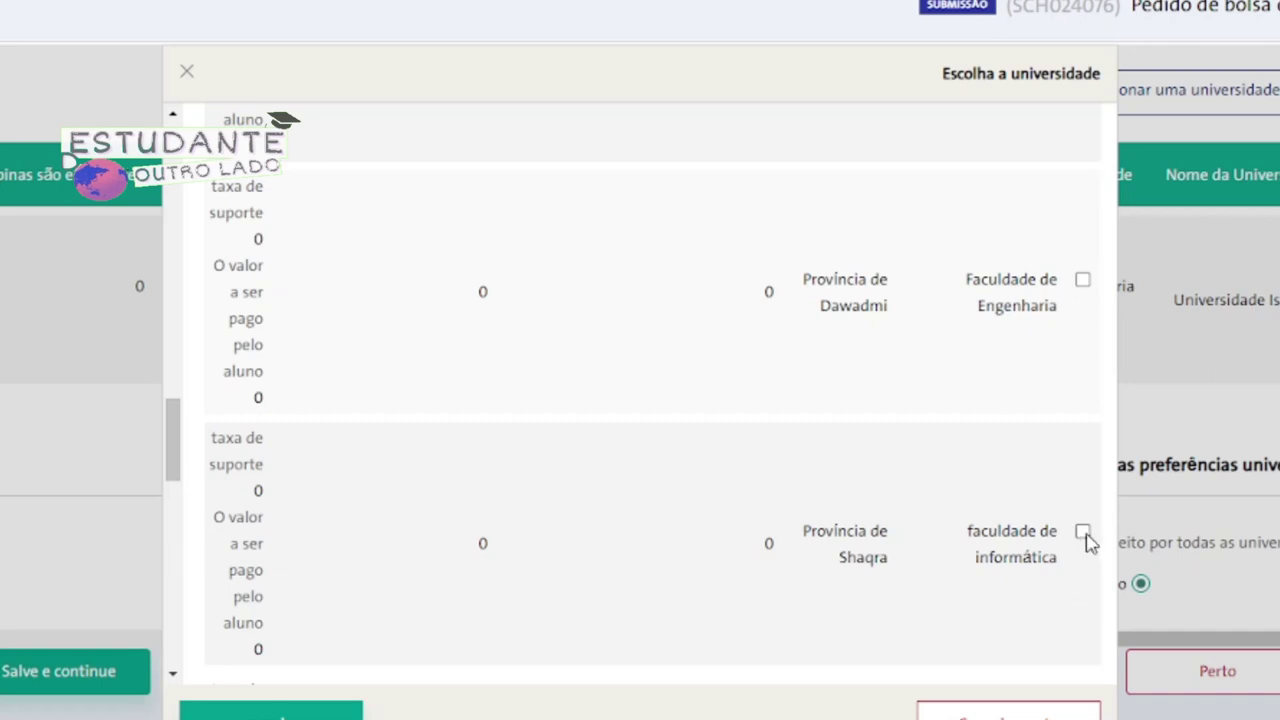
scroll(843, 591, down, 1)
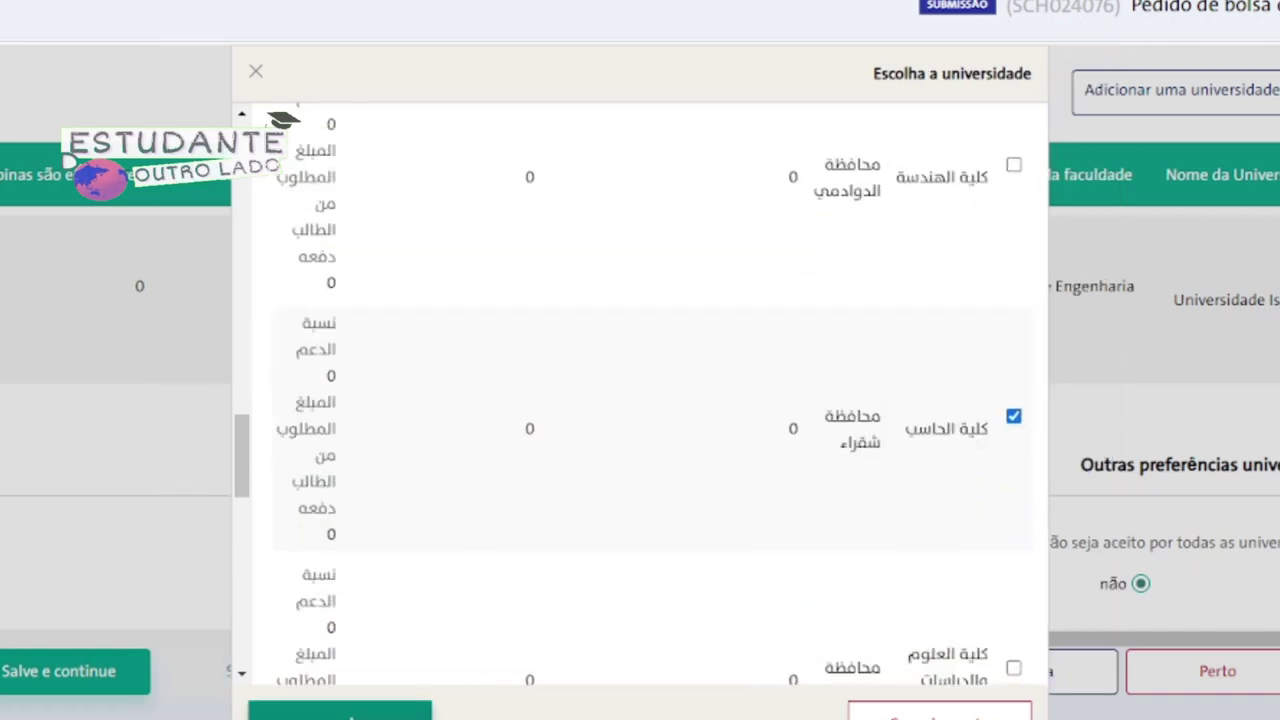
key(Escape)
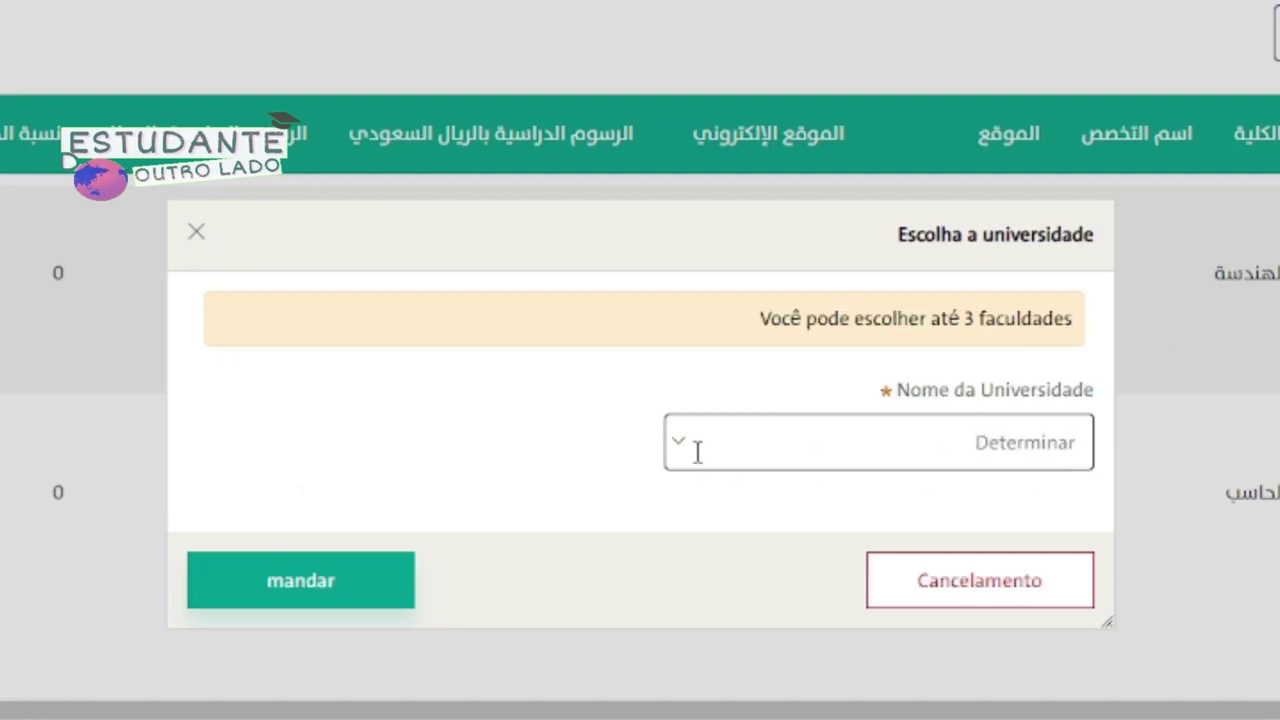
- Choose Universidade de Hafr Al-Batin with its Faculdade de Ciência e Engenharia da Computação
click(675, 440)
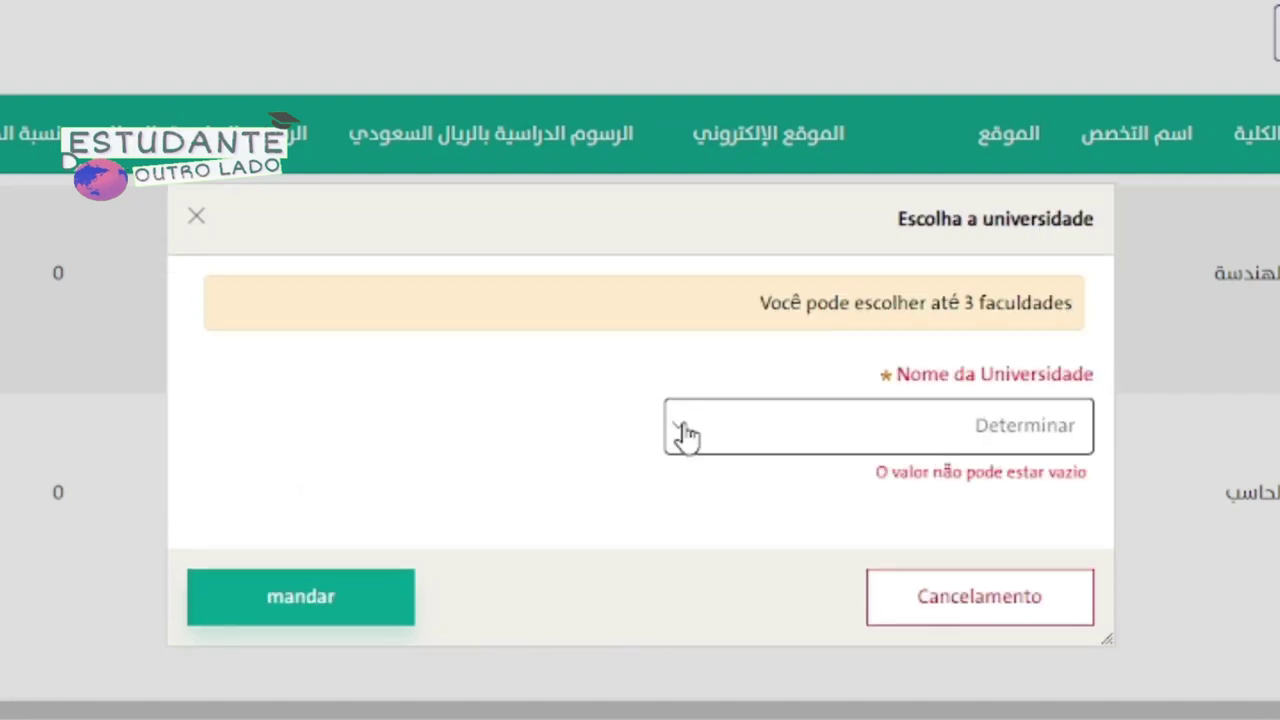
click(693, 422)
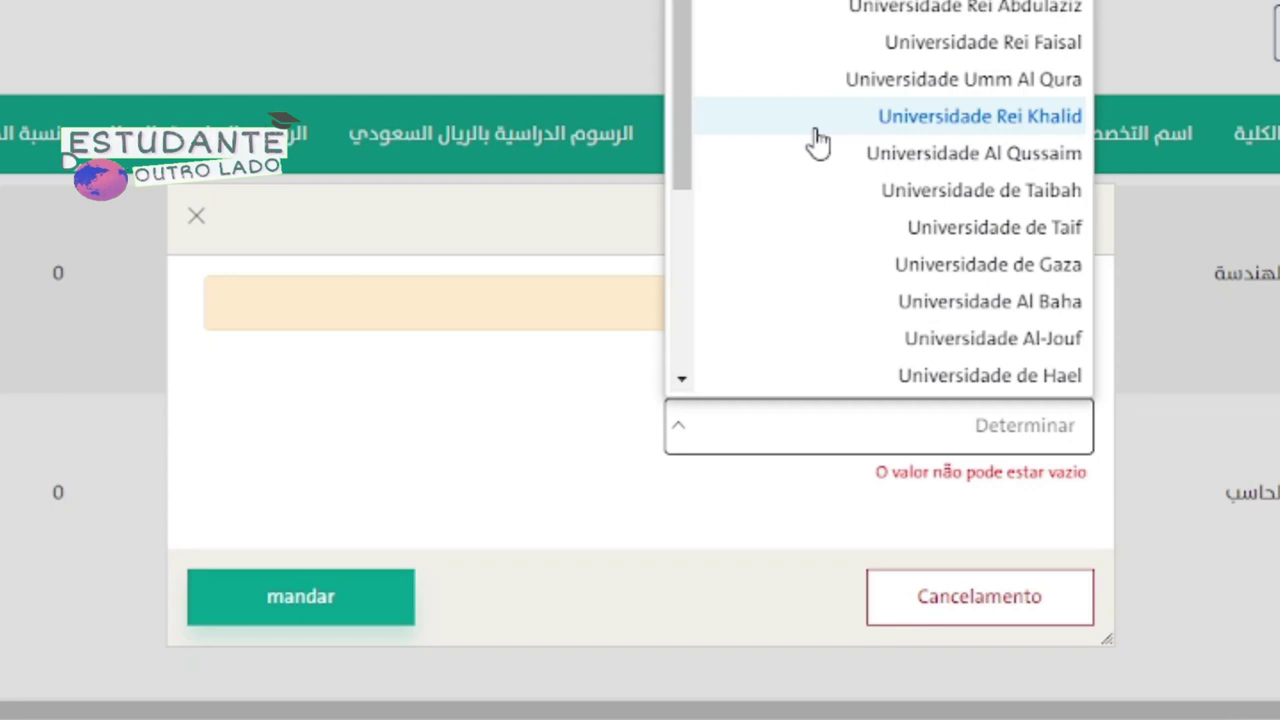
scroll(817, 140, down, 4)
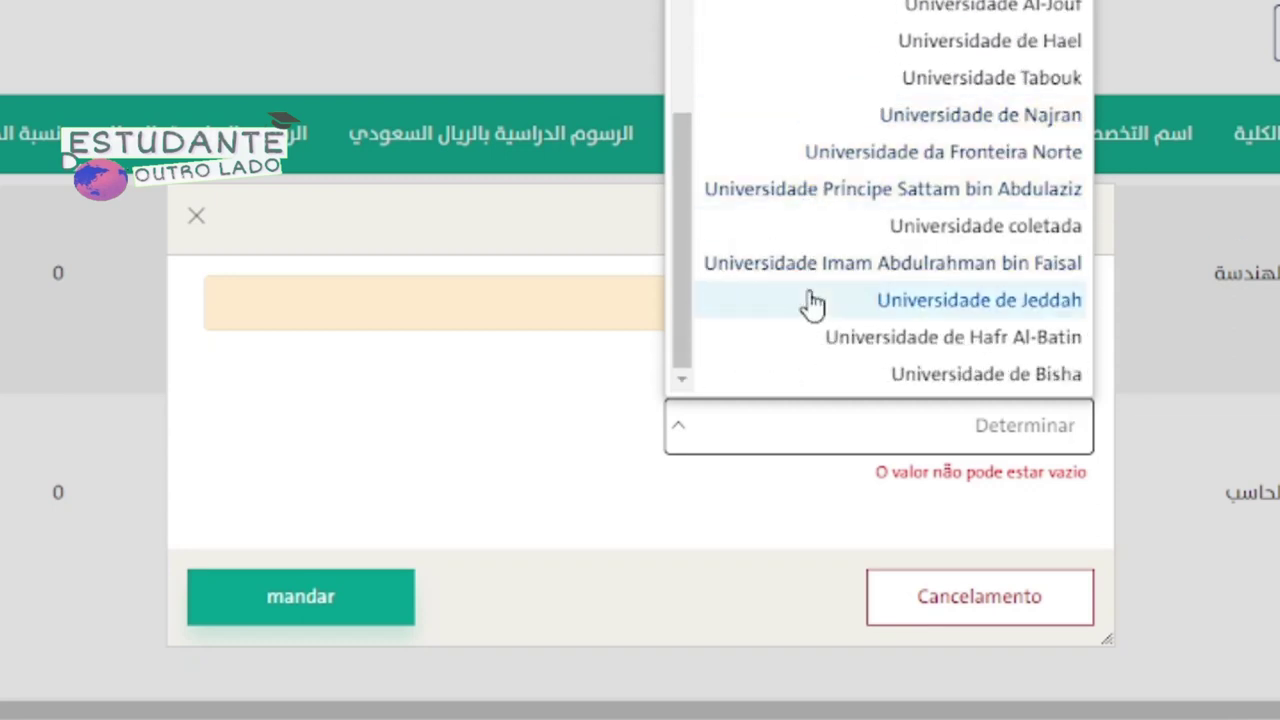
click(962, 350)
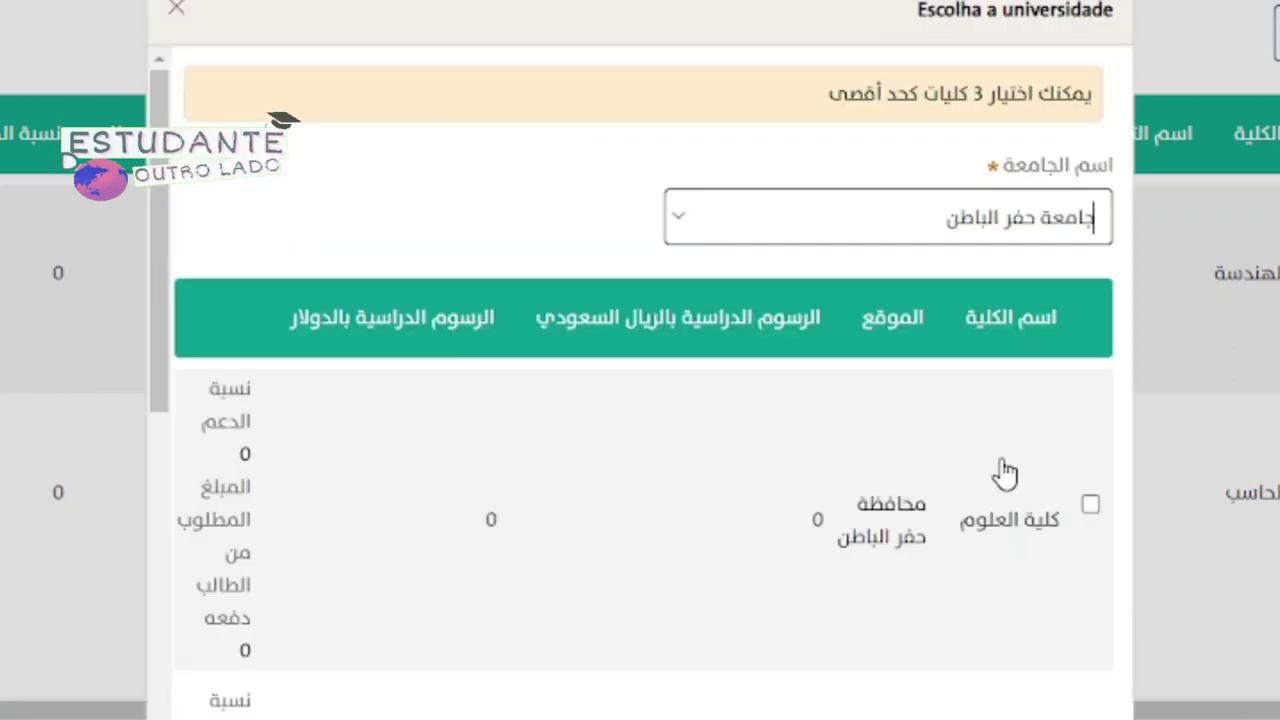
scroll(1000, 460, down, 5)
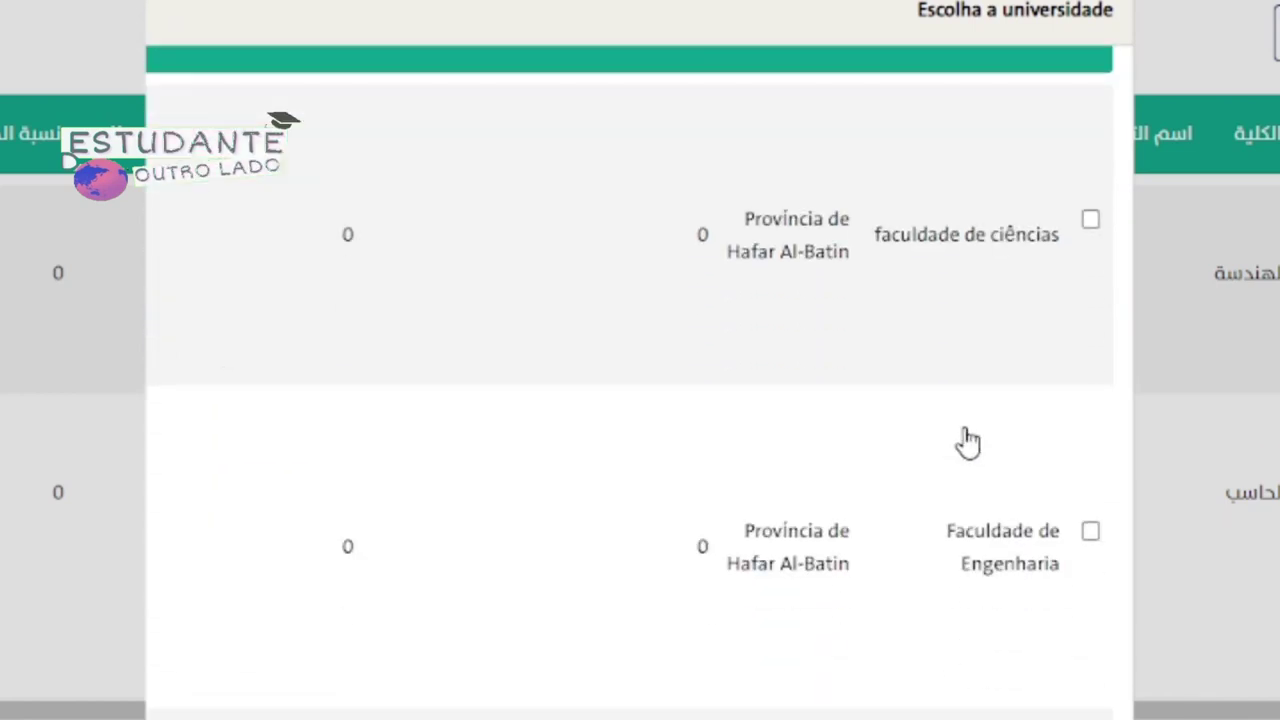
scroll(958, 440, down, 2)
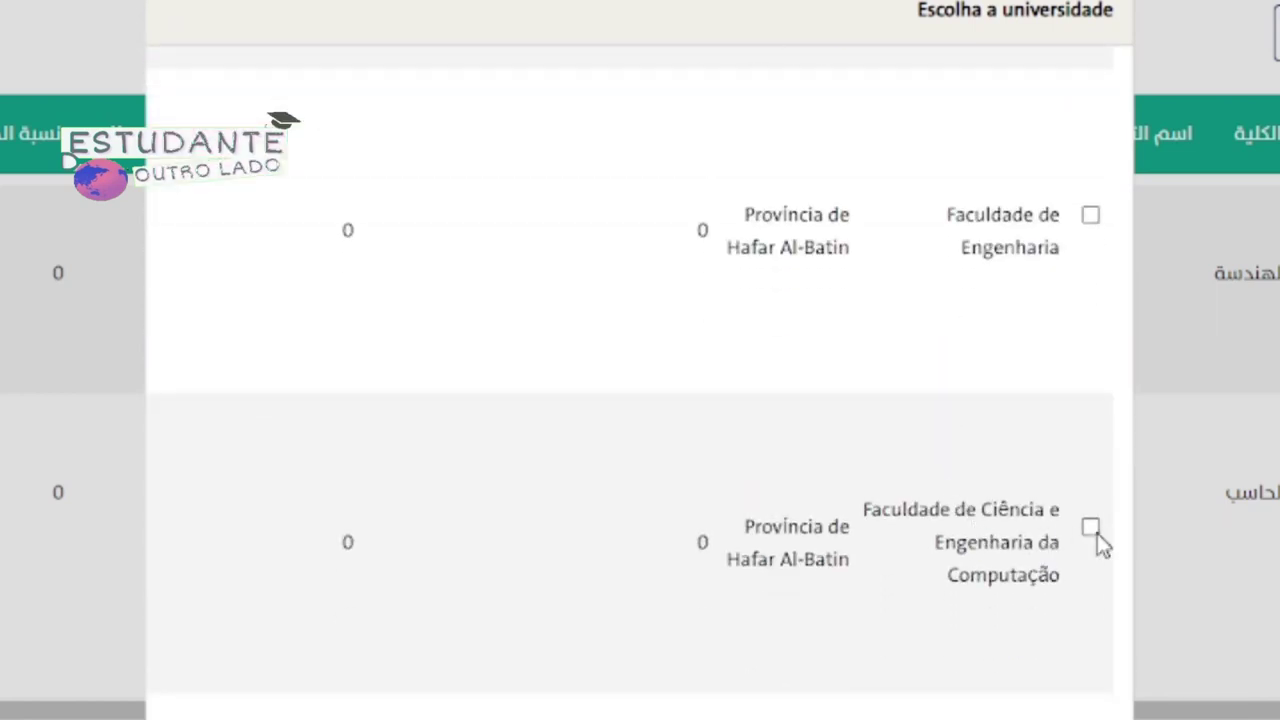
click(1091, 528)
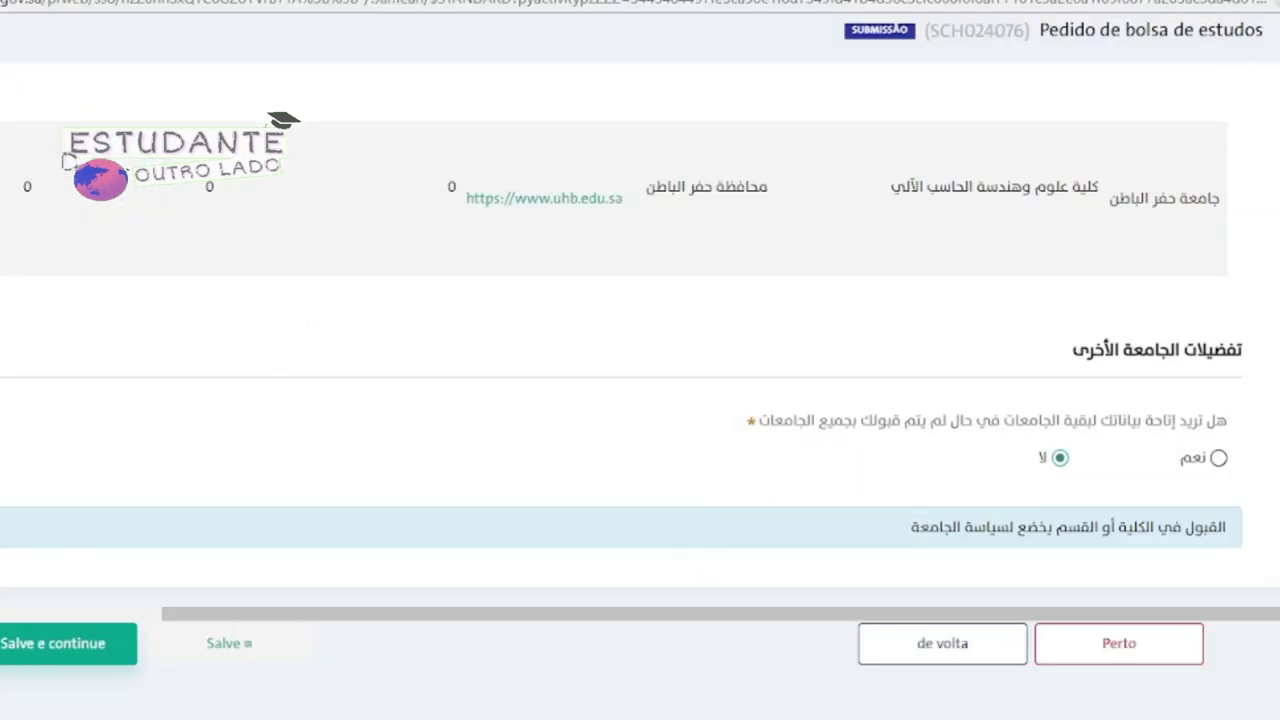
- Refresh the page's Portuguese translation by switching to Arabic and back
click(1160, 4)
click(1005, 45)
click(1068, 48)
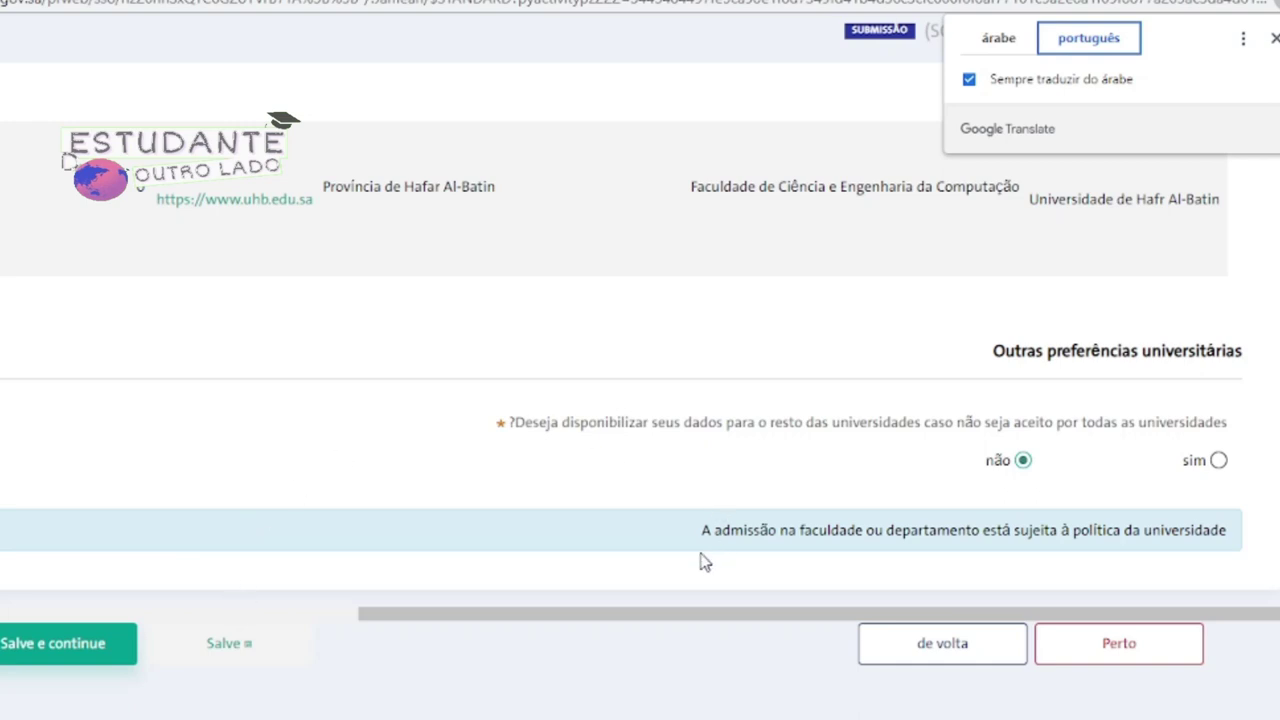
- Read the admission policy notice and save the university preferences step
drag(675, 545, 1237, 551)
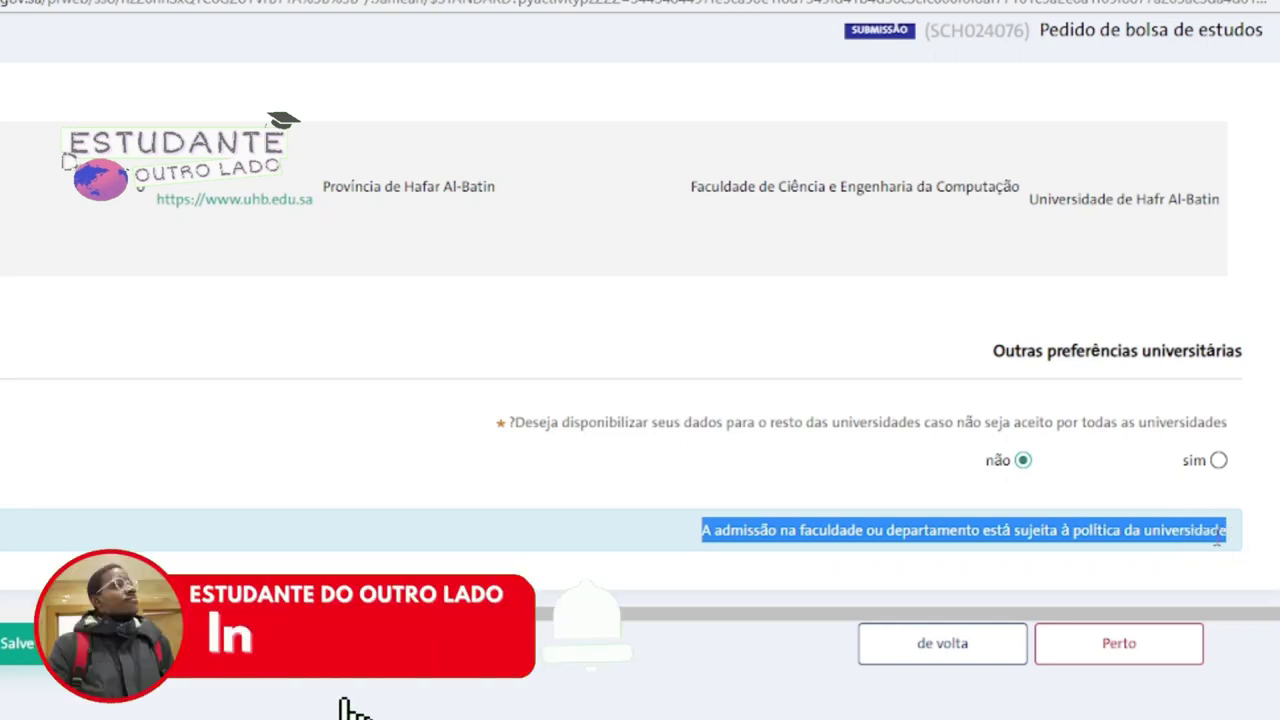
click(660, 495)
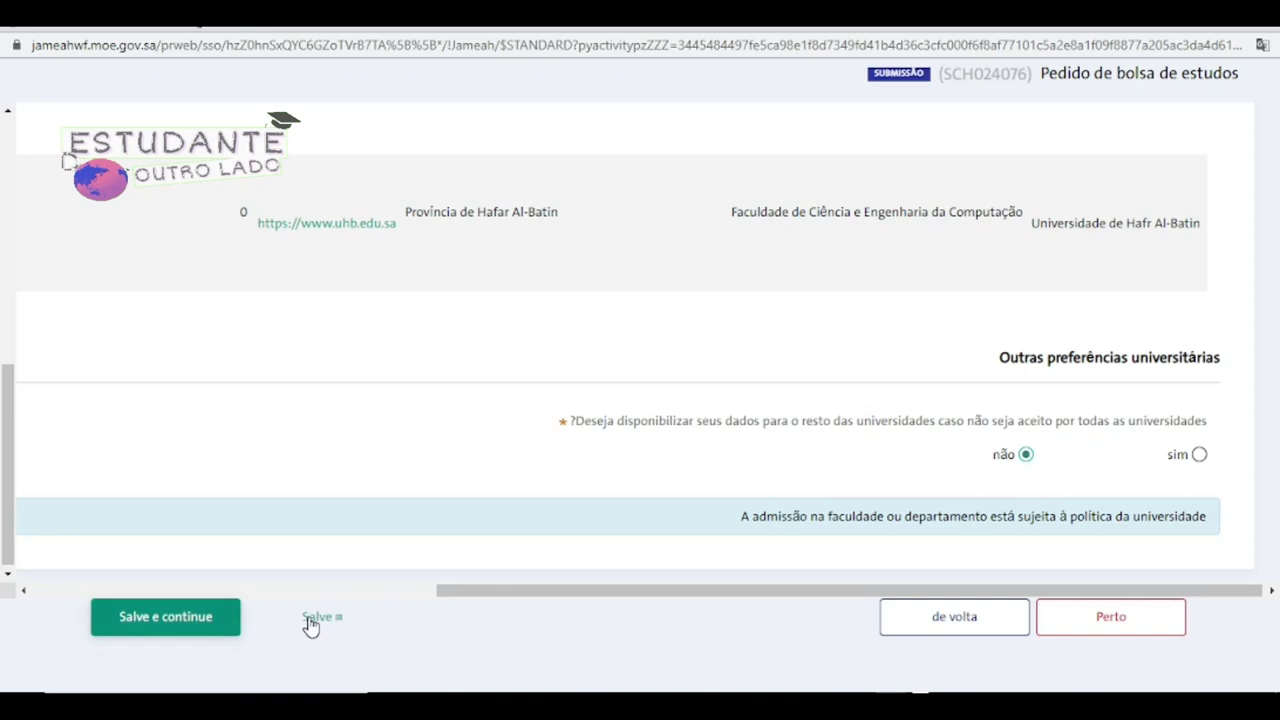
click(108, 615)
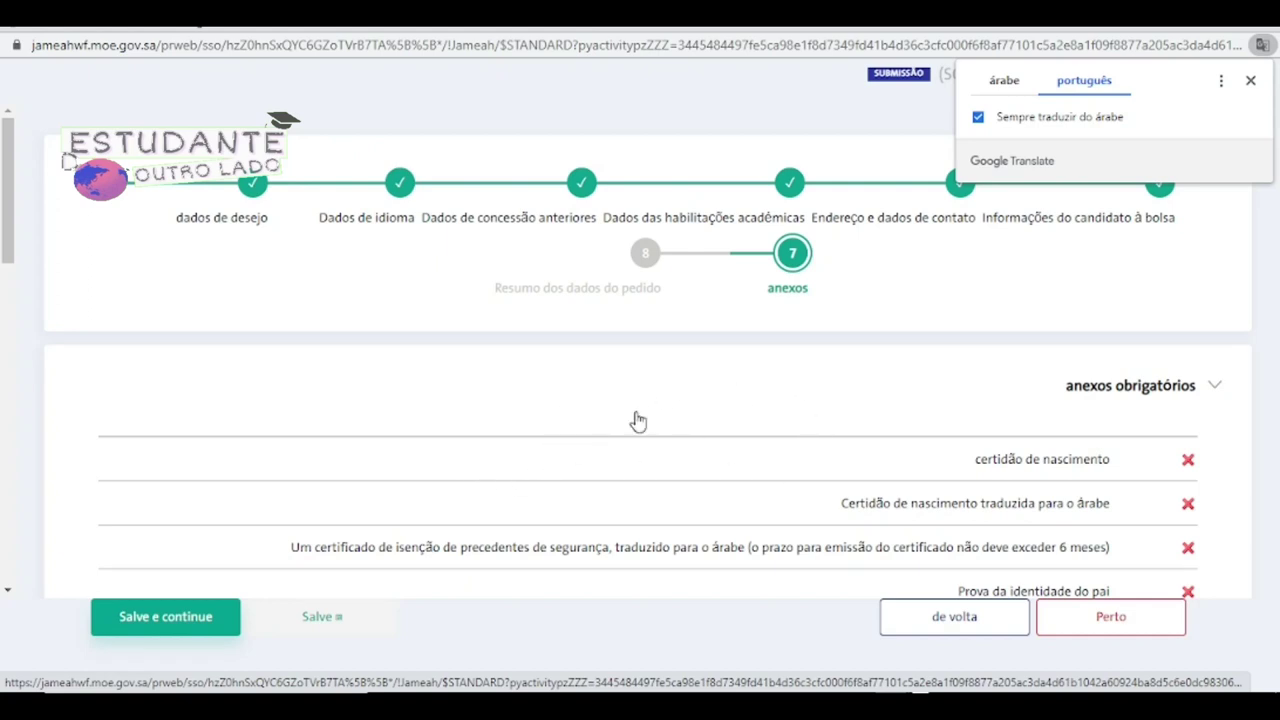
scroll(637, 421, down, 1)
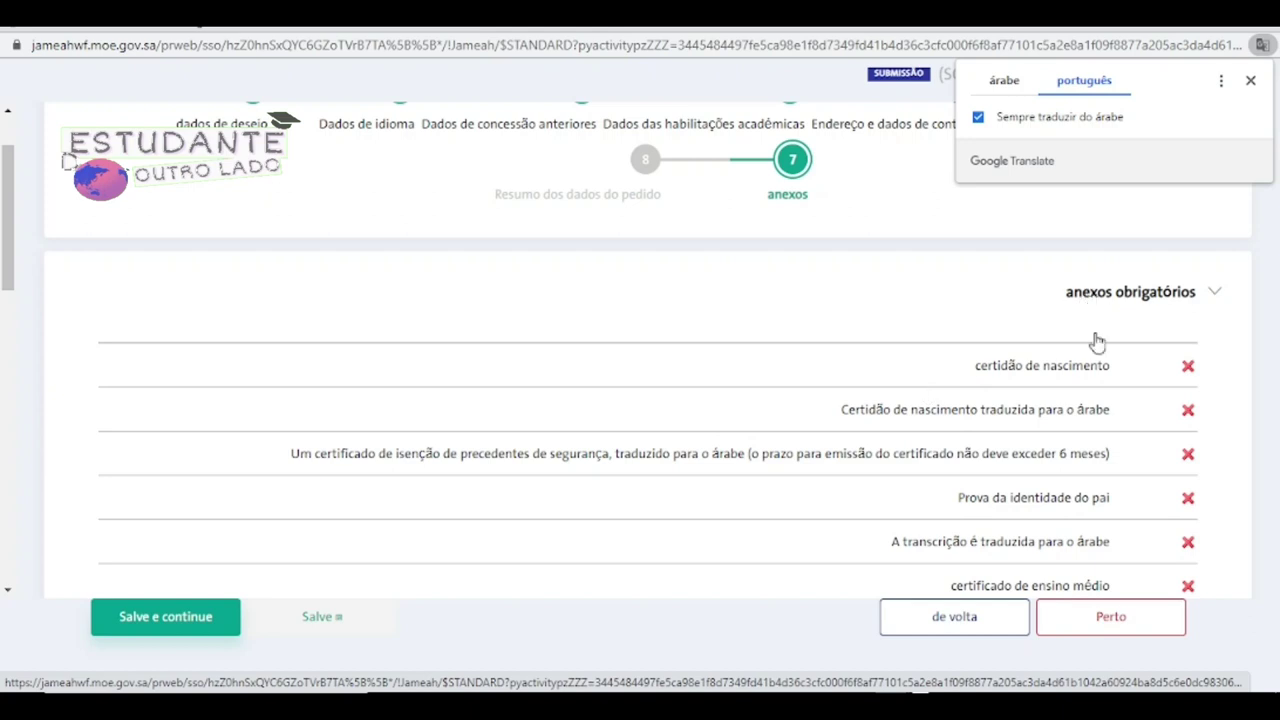
scroll(642, 498, down, 1)
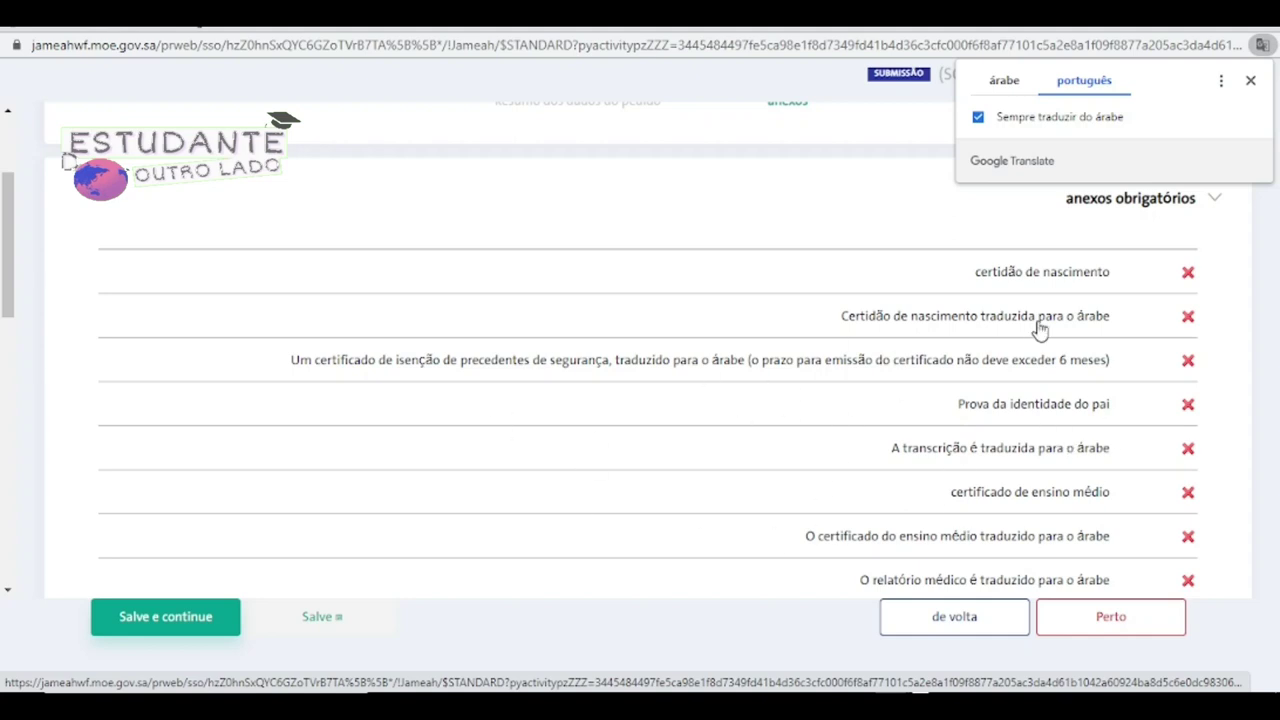
scroll(1131, 357, up, 1)
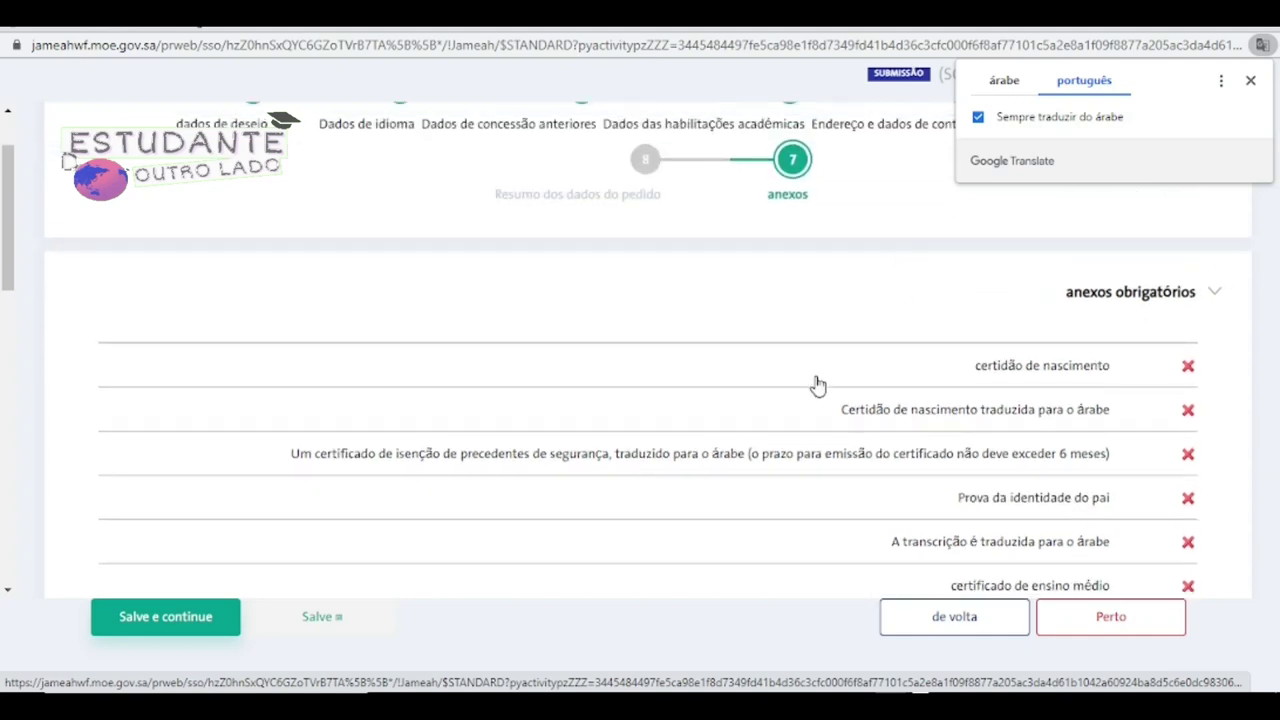
scroll(820, 395, down, 1)
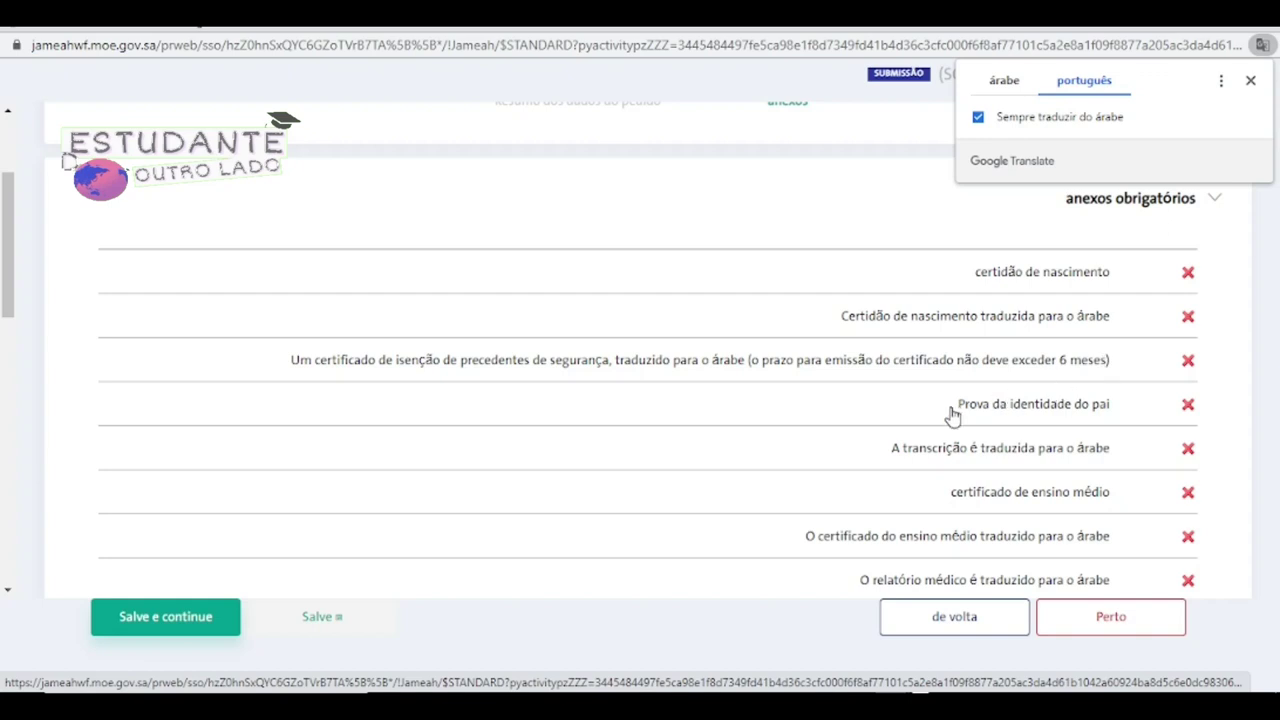
scroll(988, 400, down, 1)
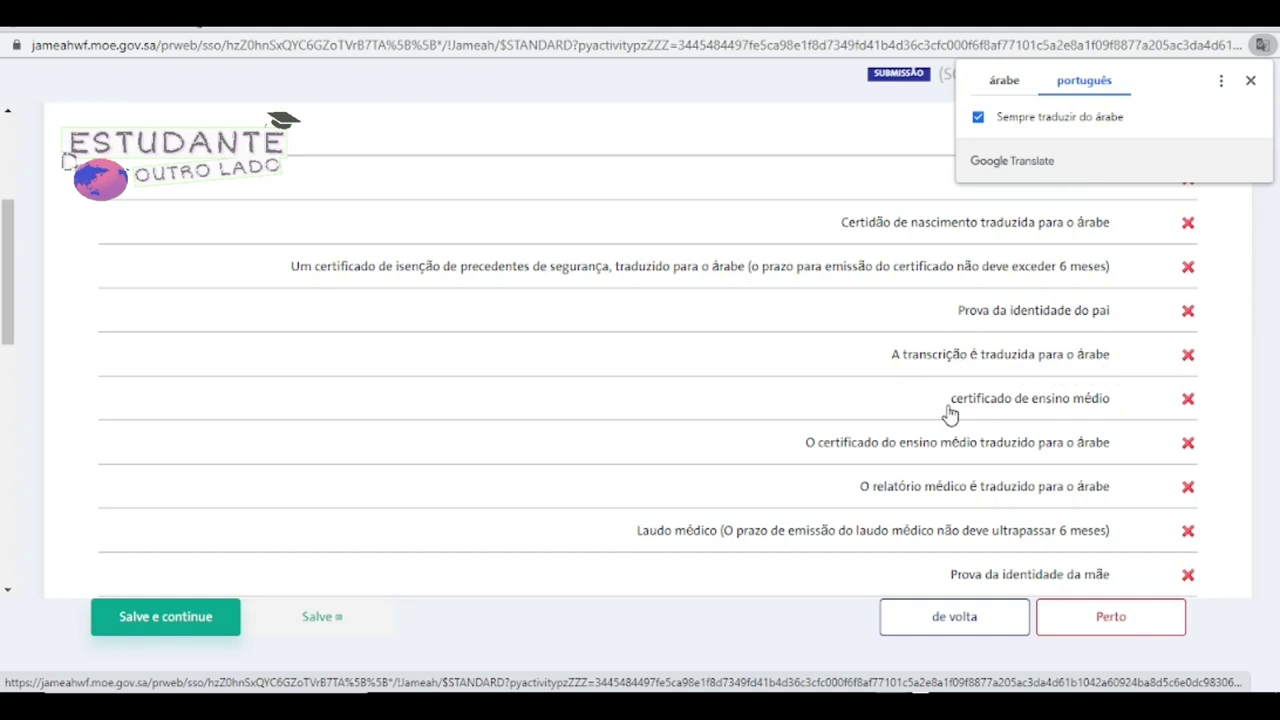
scroll(948, 414, down, 2)
scroll(965, 345, up, 1)
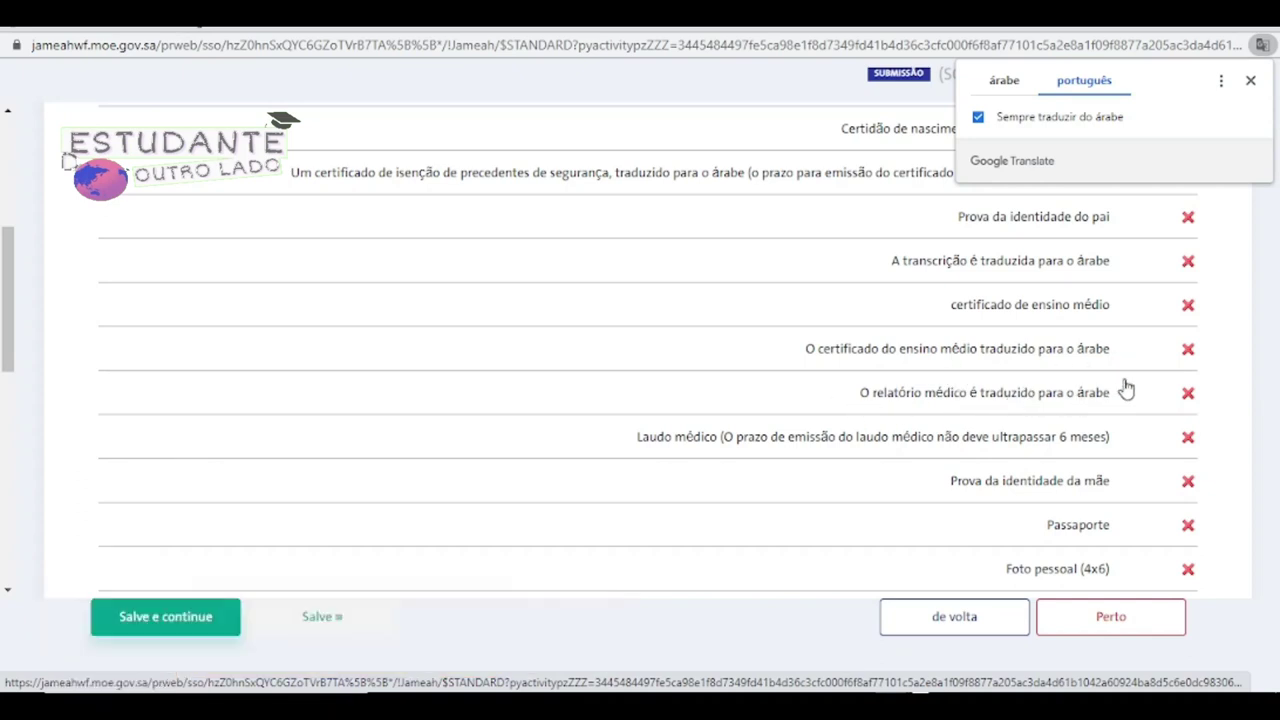
scroll(1033, 412, down, 1)
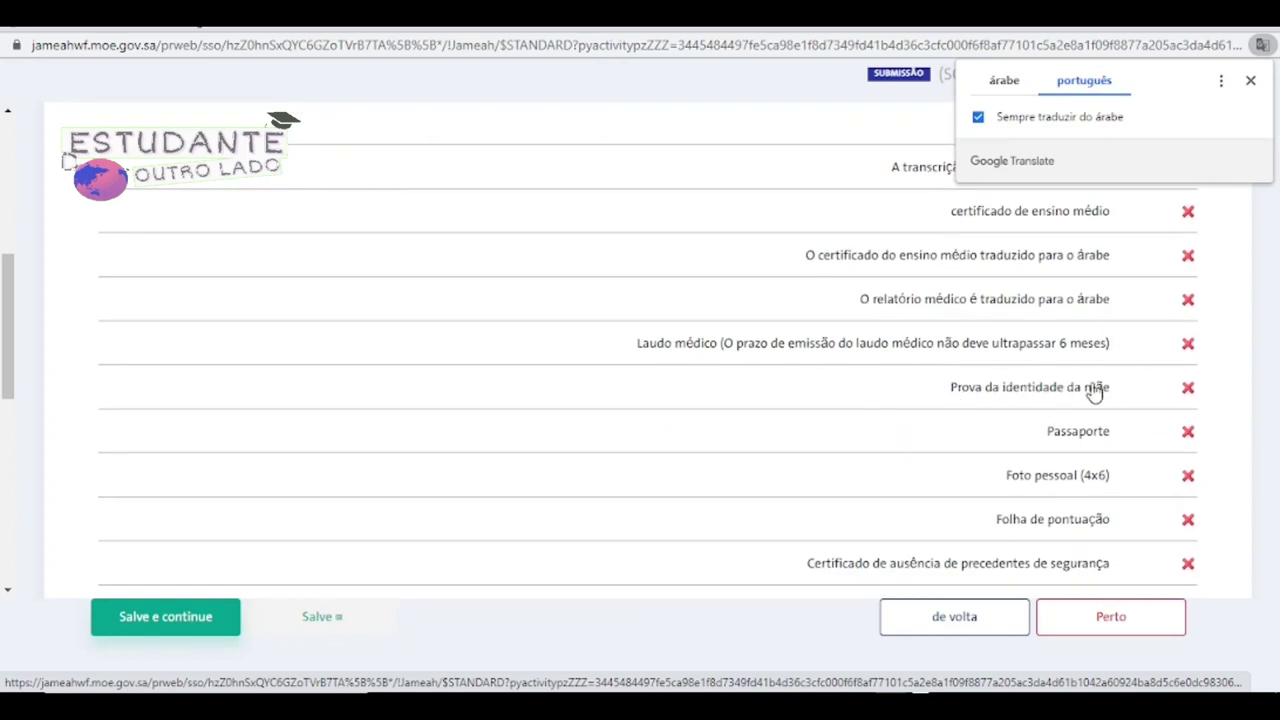
scroll(1110, 418, down, 1)
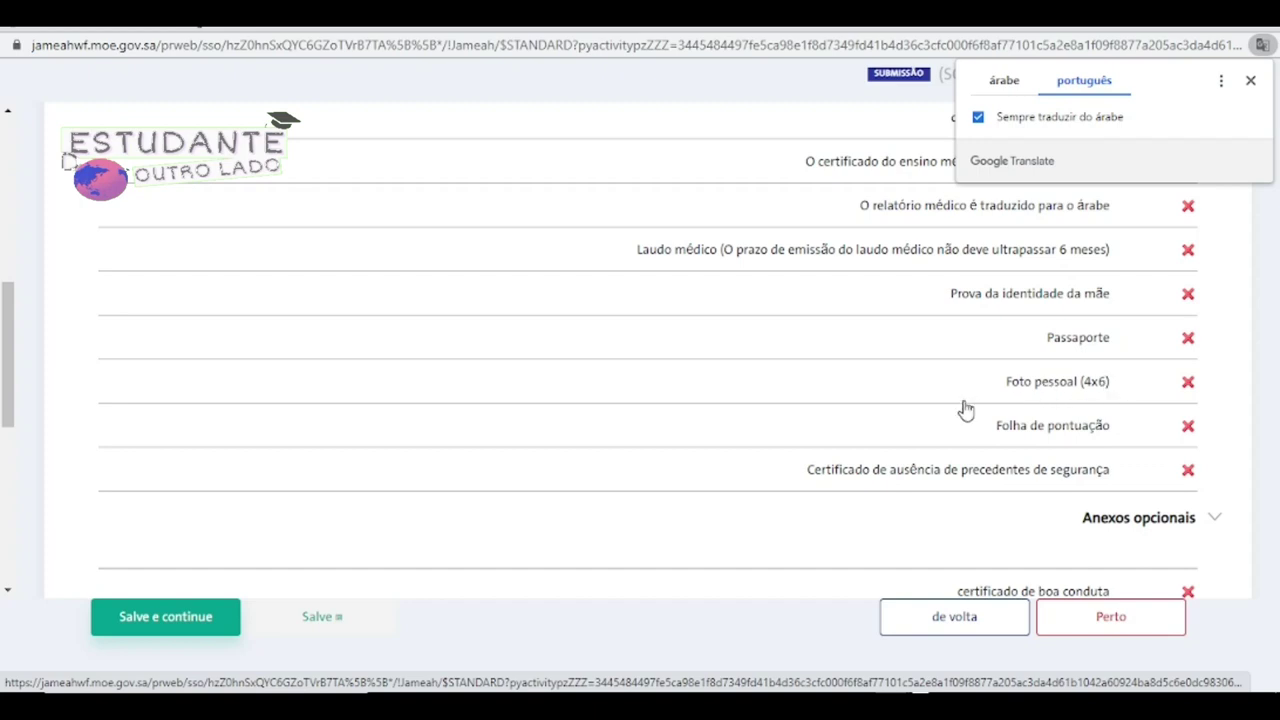
scroll(965, 410, down, 1)
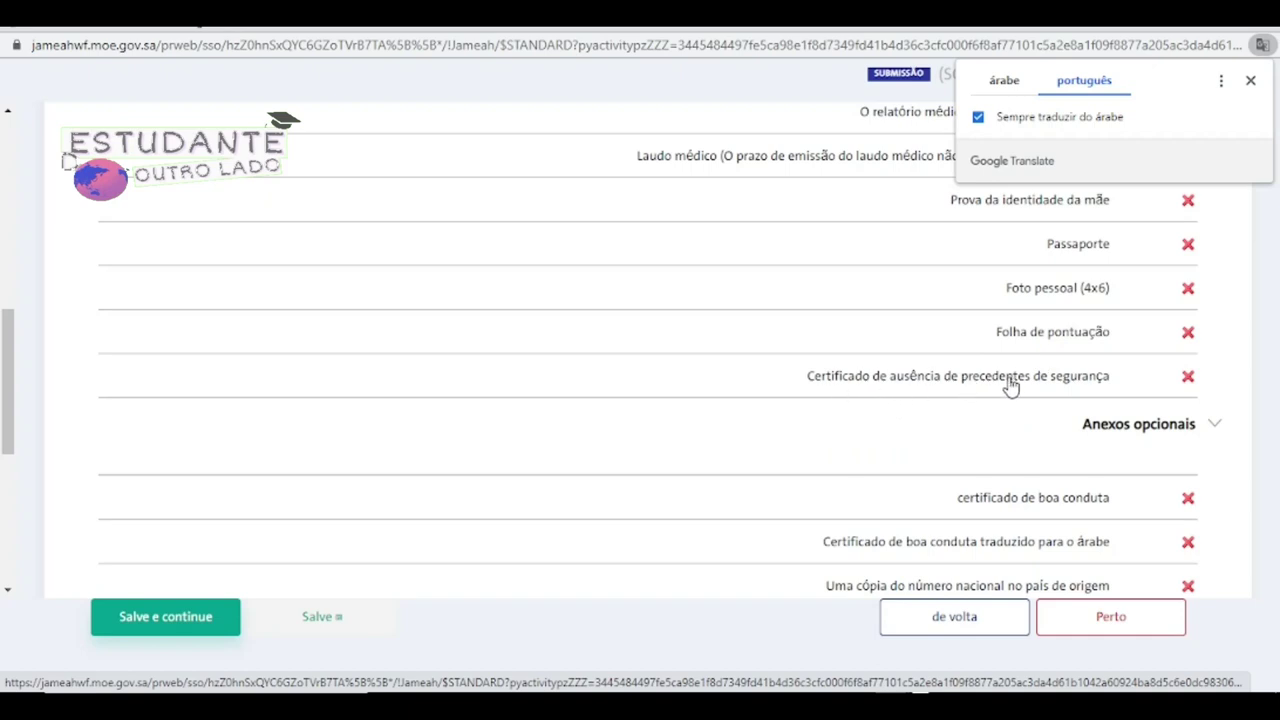
scroll(1150, 384, down, 1)
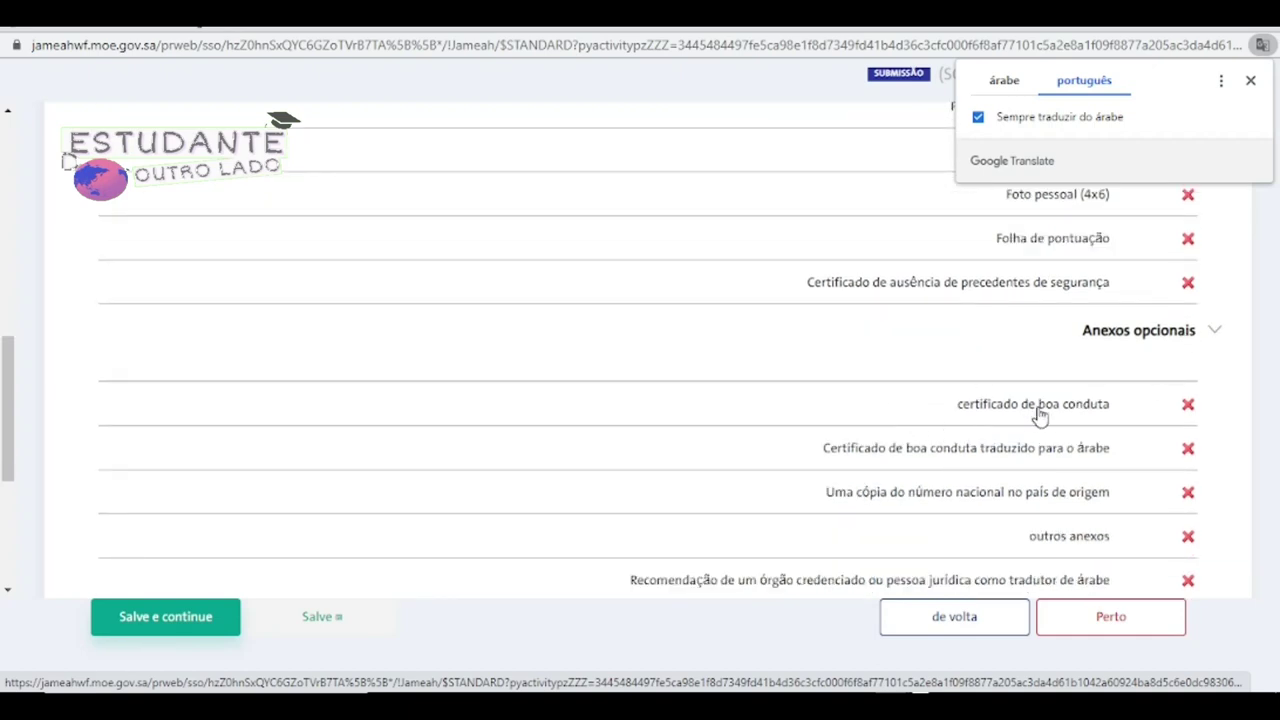
scroll(1116, 398, down, 1)
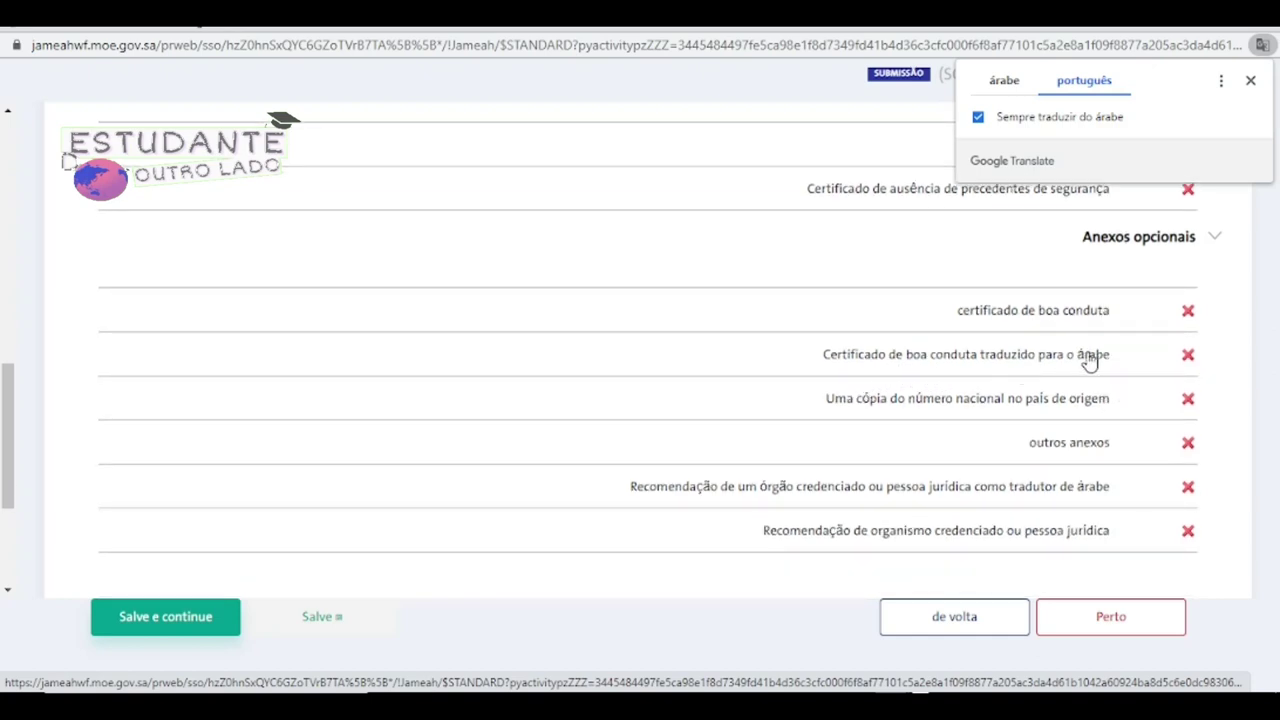
scroll(1000, 390, down, 1)
scroll(965, 397, up, 1)
scroll(980, 384, down, 1)
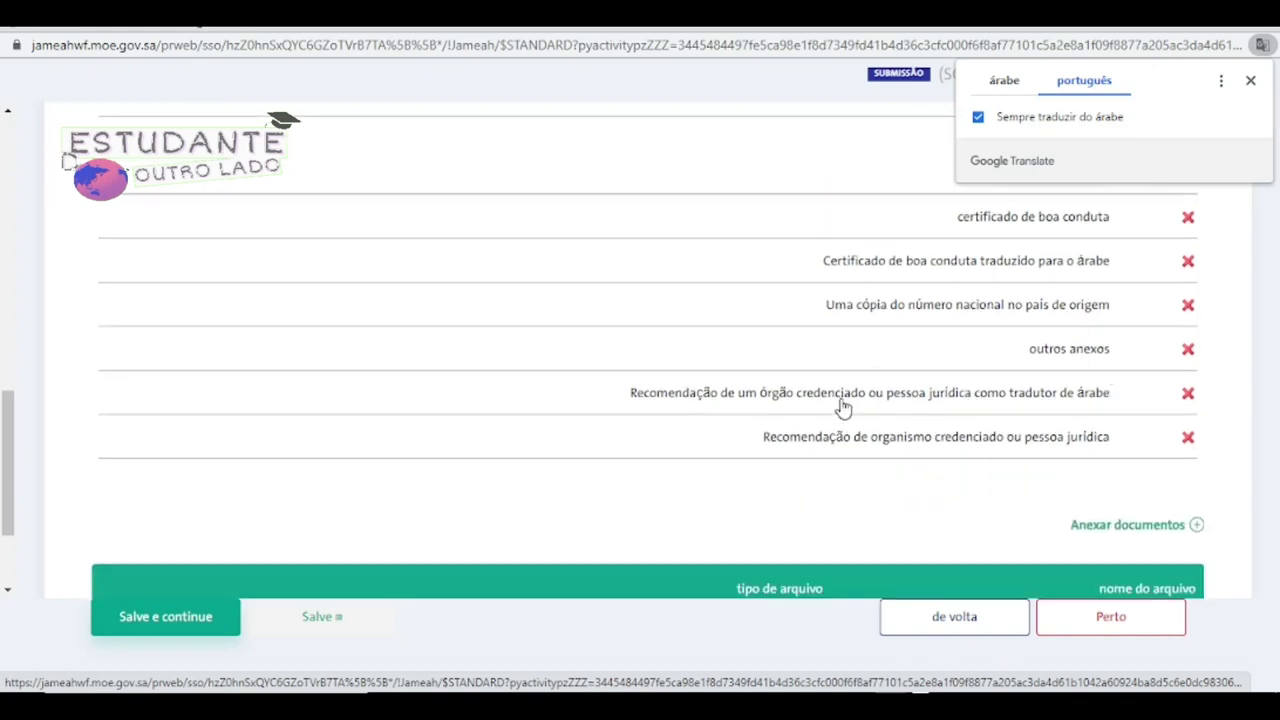
scroll(929, 417, down, 2)
scroll(929, 417, up, 2)
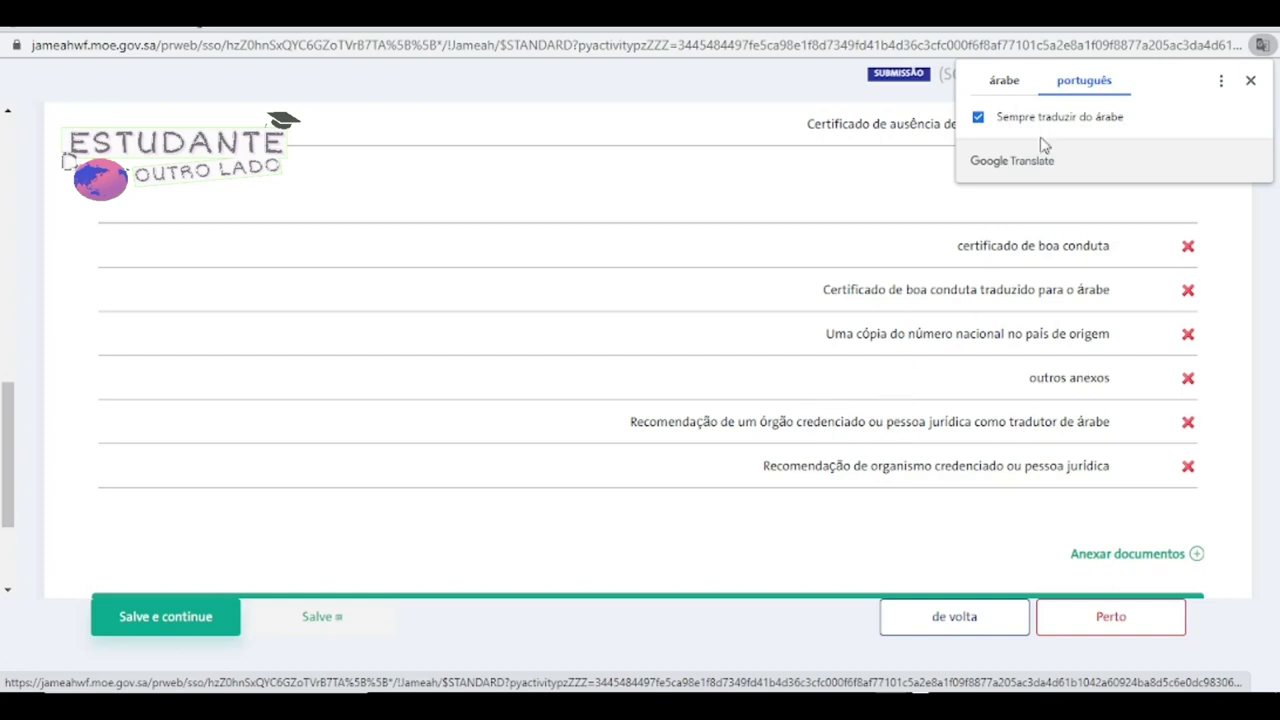
scroll(894, 366, up, 8)
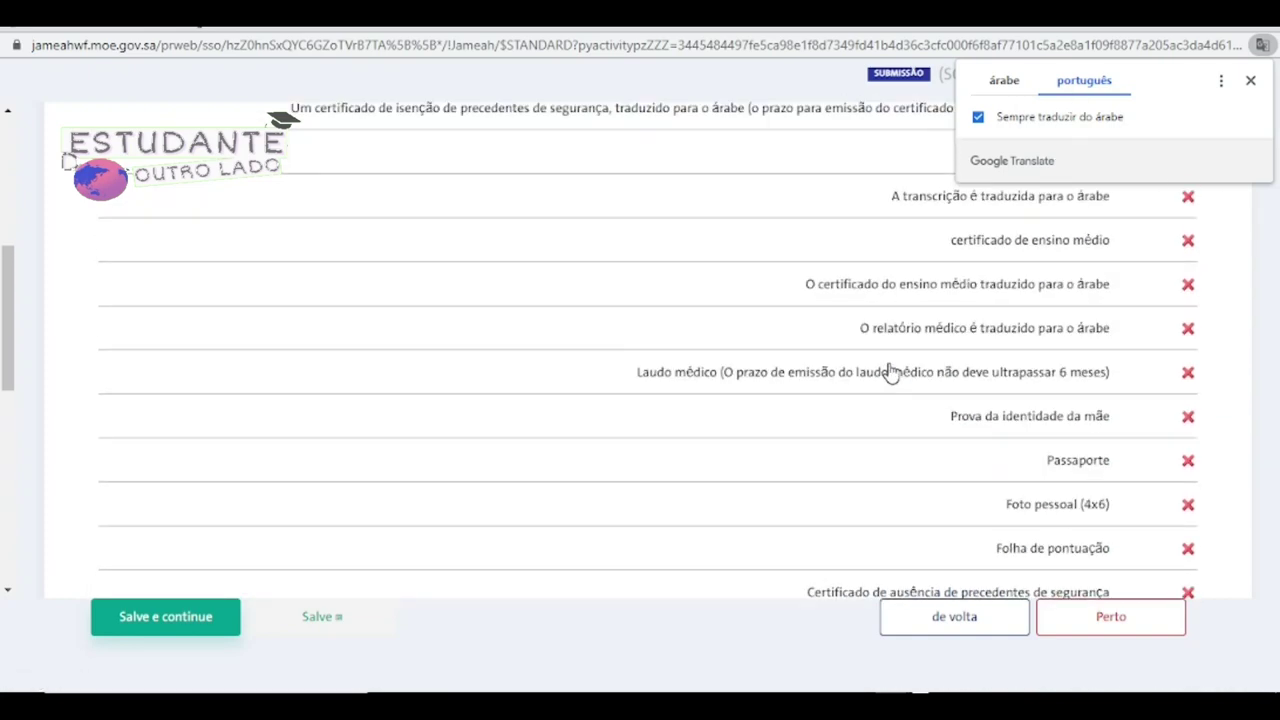
scroll(890, 372, down, 8)
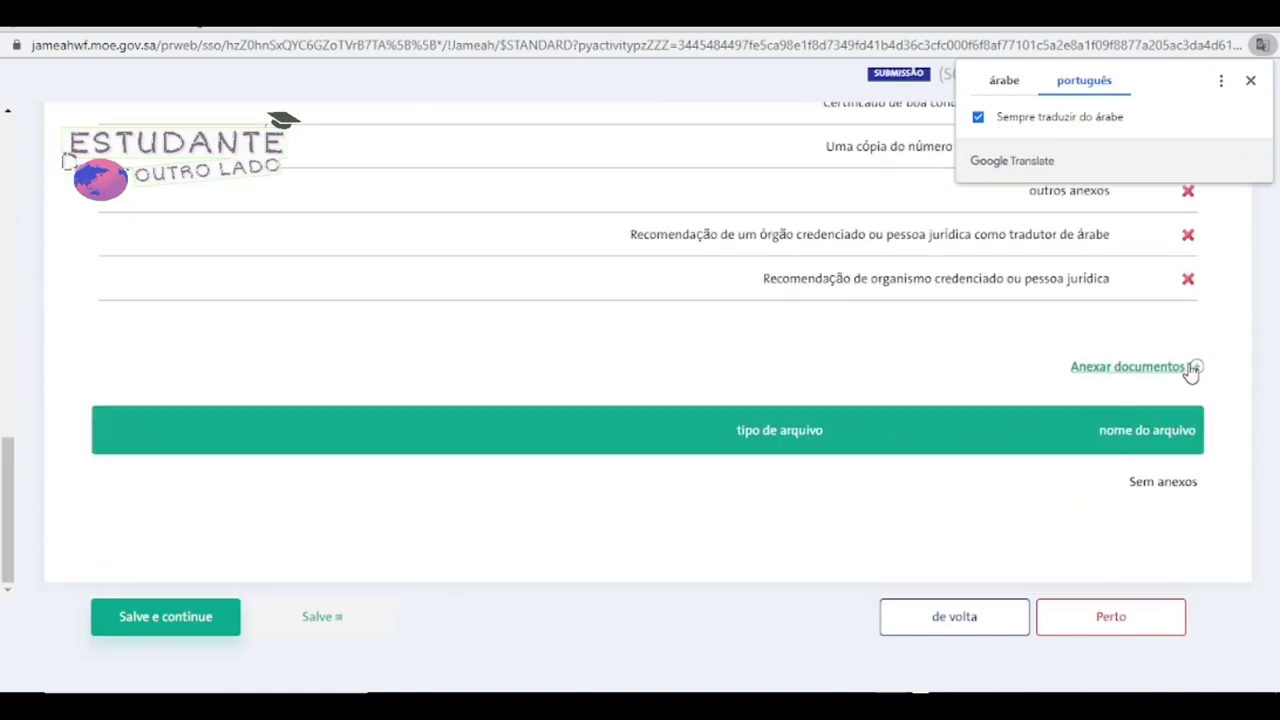
scroll(1049, 434, up, 1)
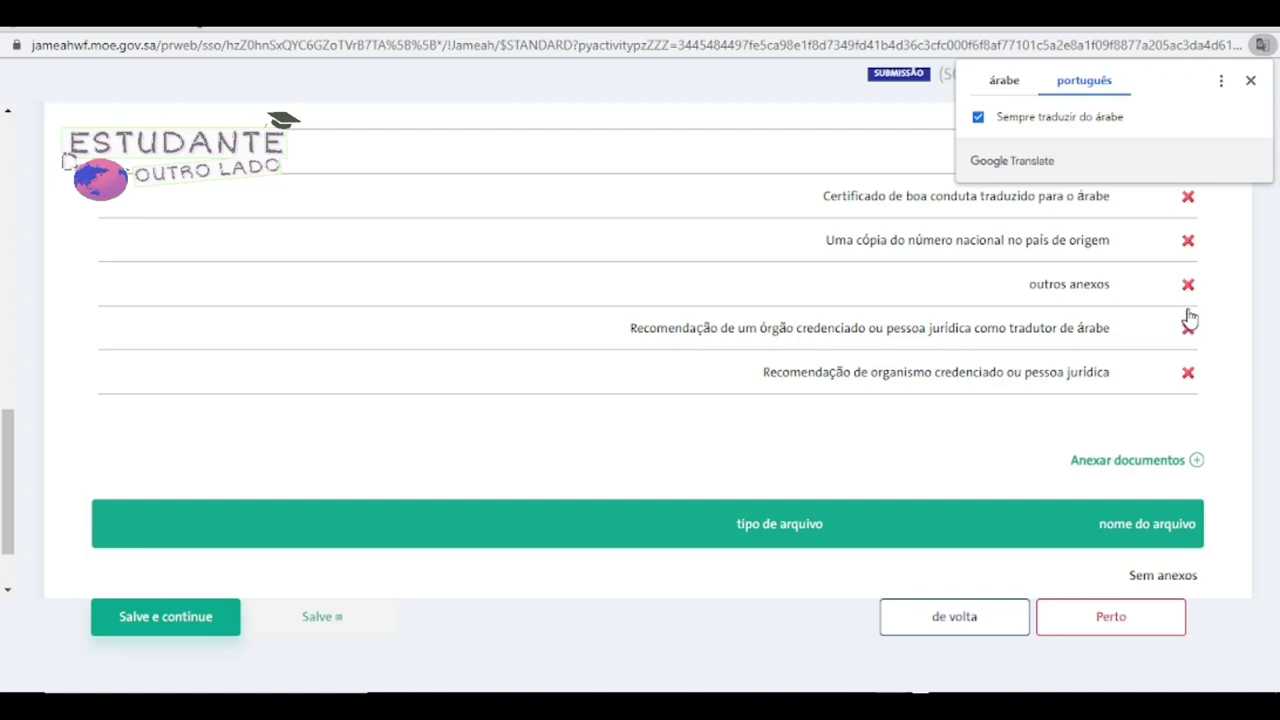
scroll(1189, 318, up, 6)
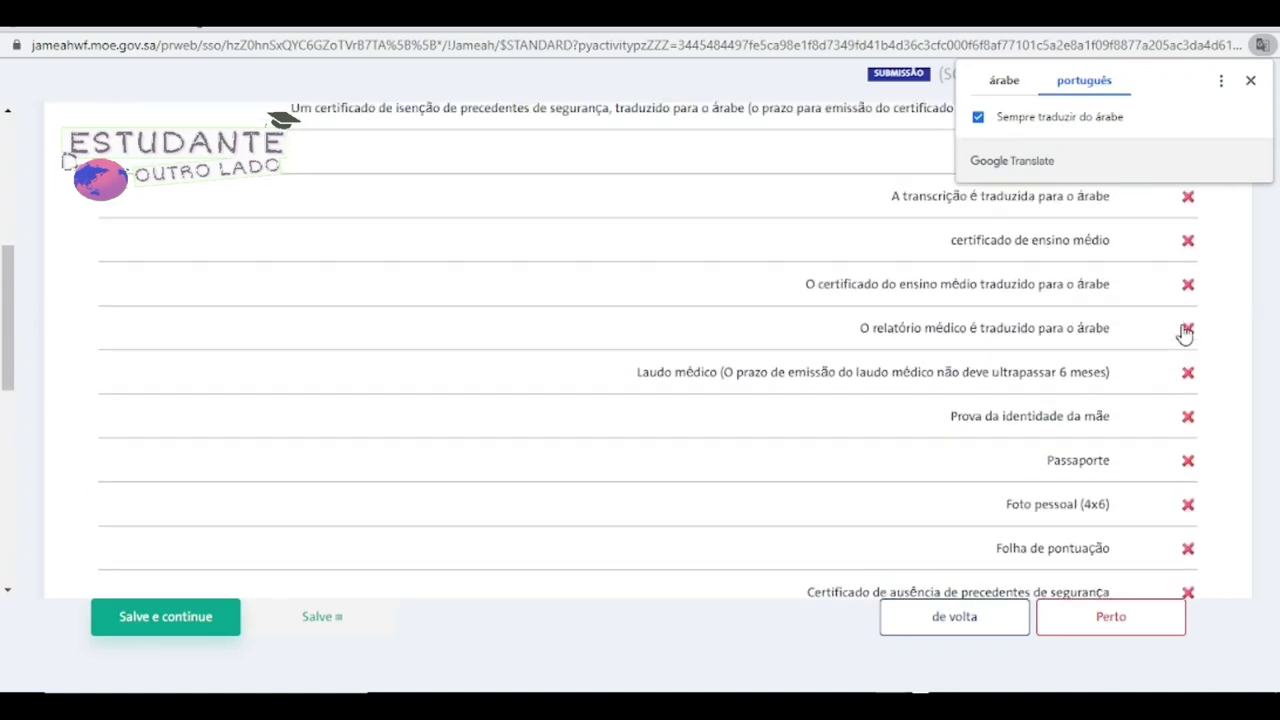
scroll(1185, 333, up, 5)
scroll(1187, 393, down, 9)
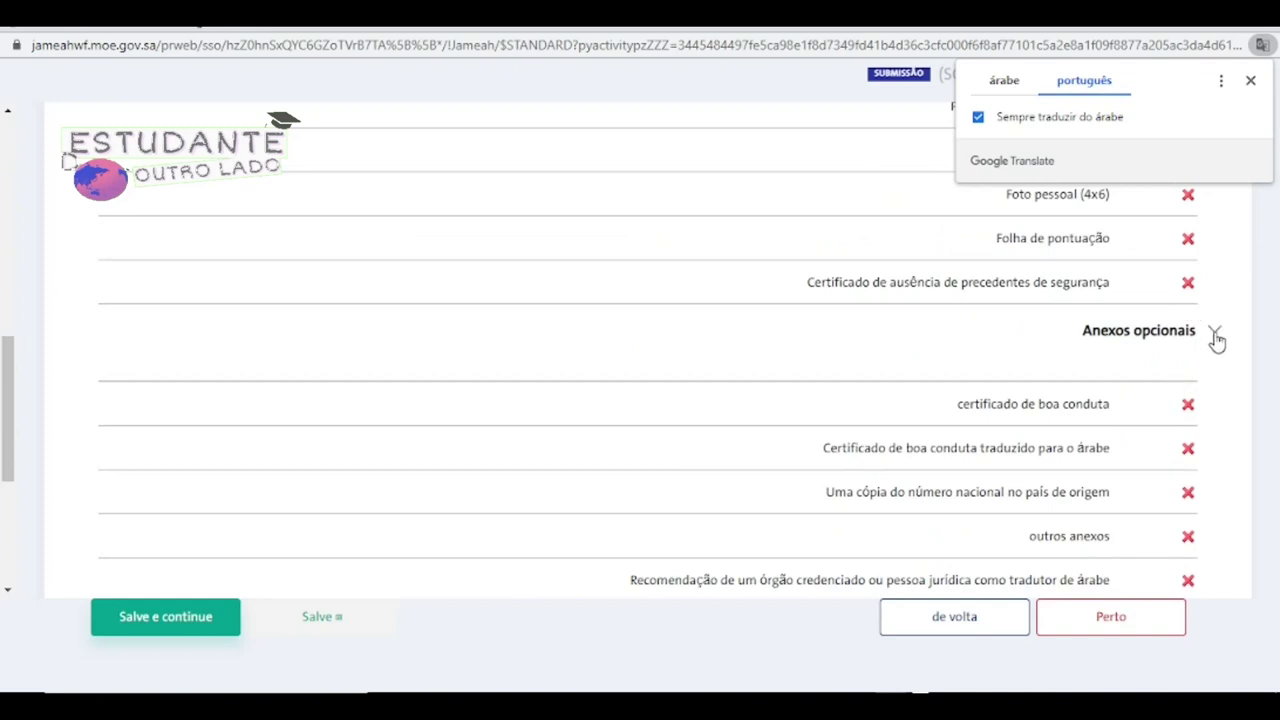
scroll(1166, 371, down, 2)
scroll(1163, 390, down, 2)
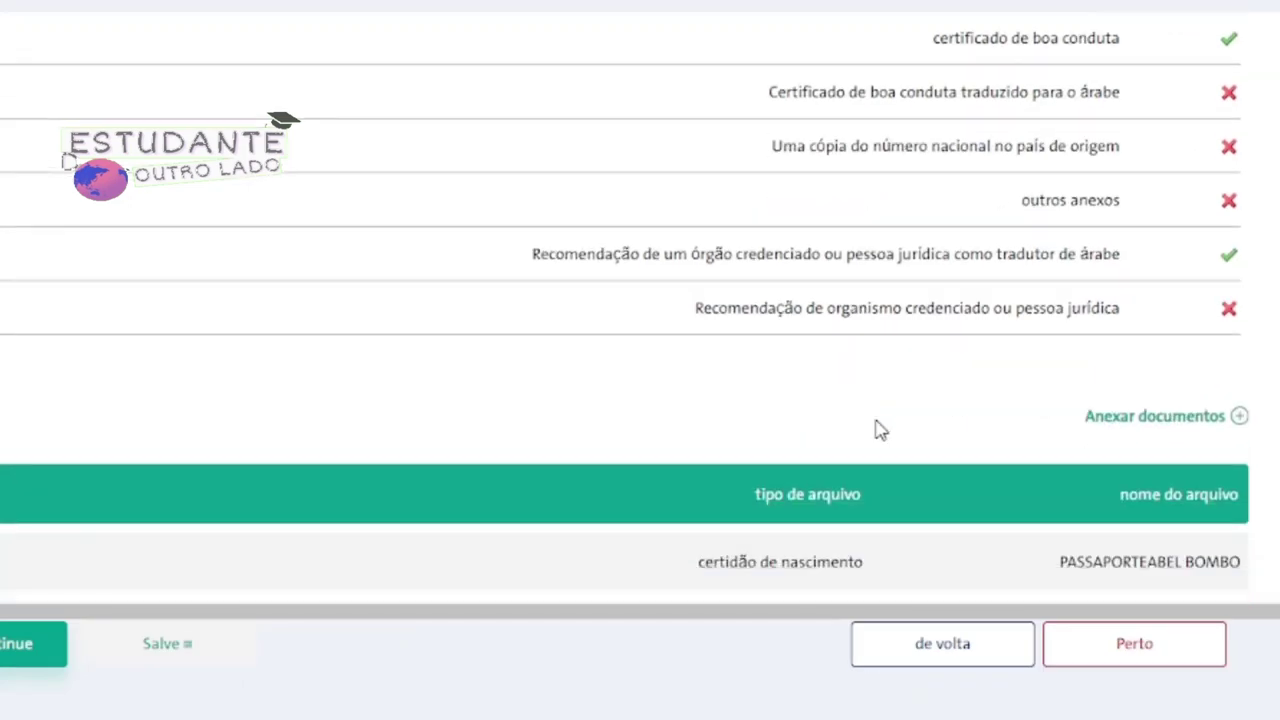
scroll(885, 425, up, 15)
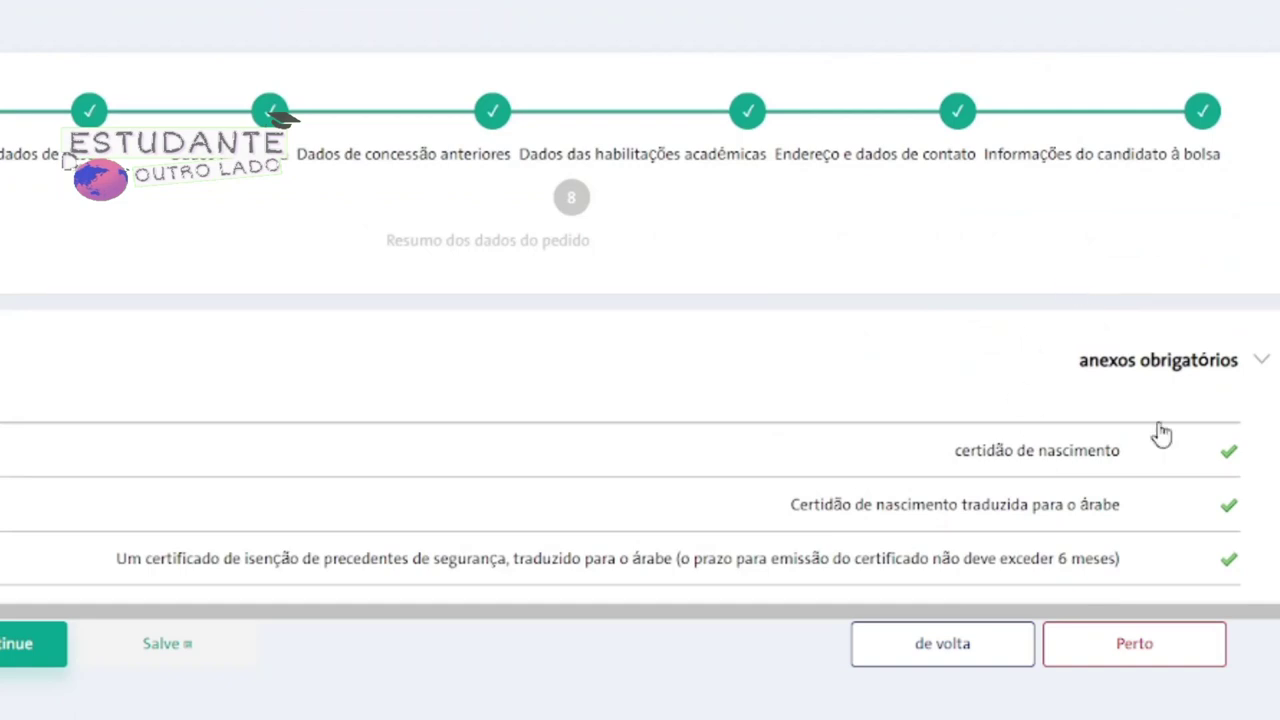
scroll(1058, 432, down, 8)
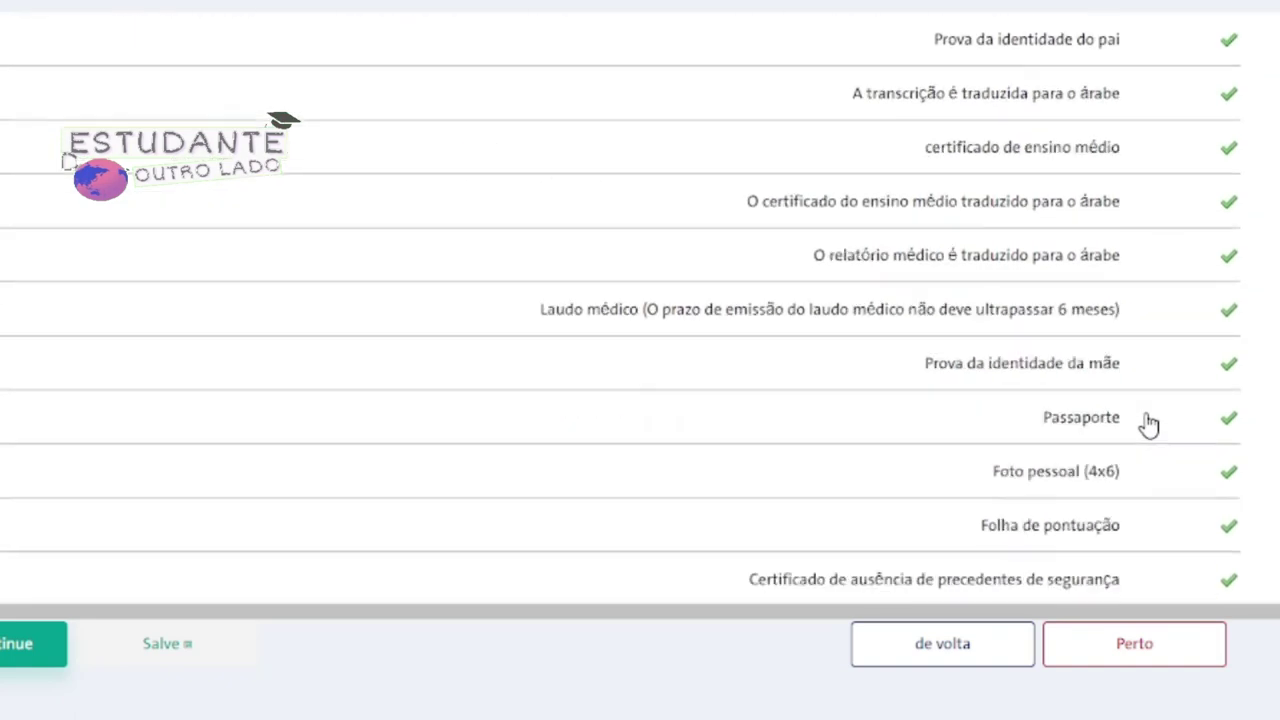
scroll(1148, 425, down, 4)
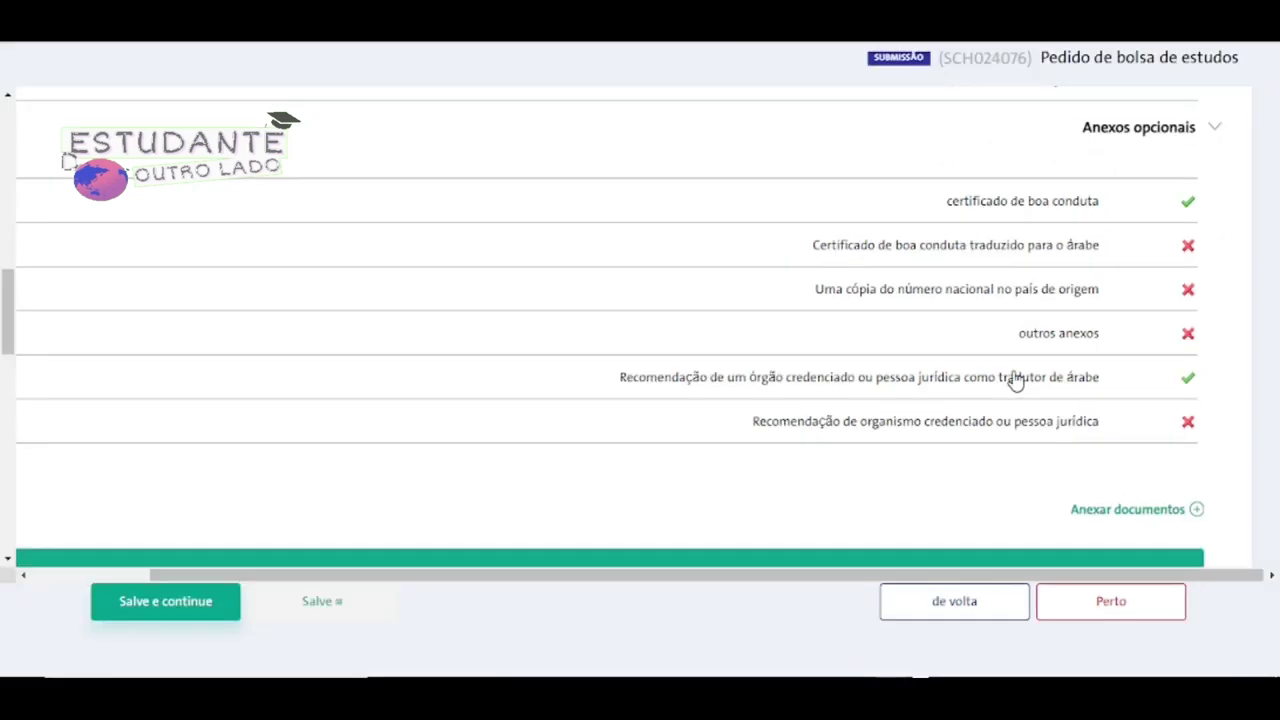
scroll(990, 400, down, 2)
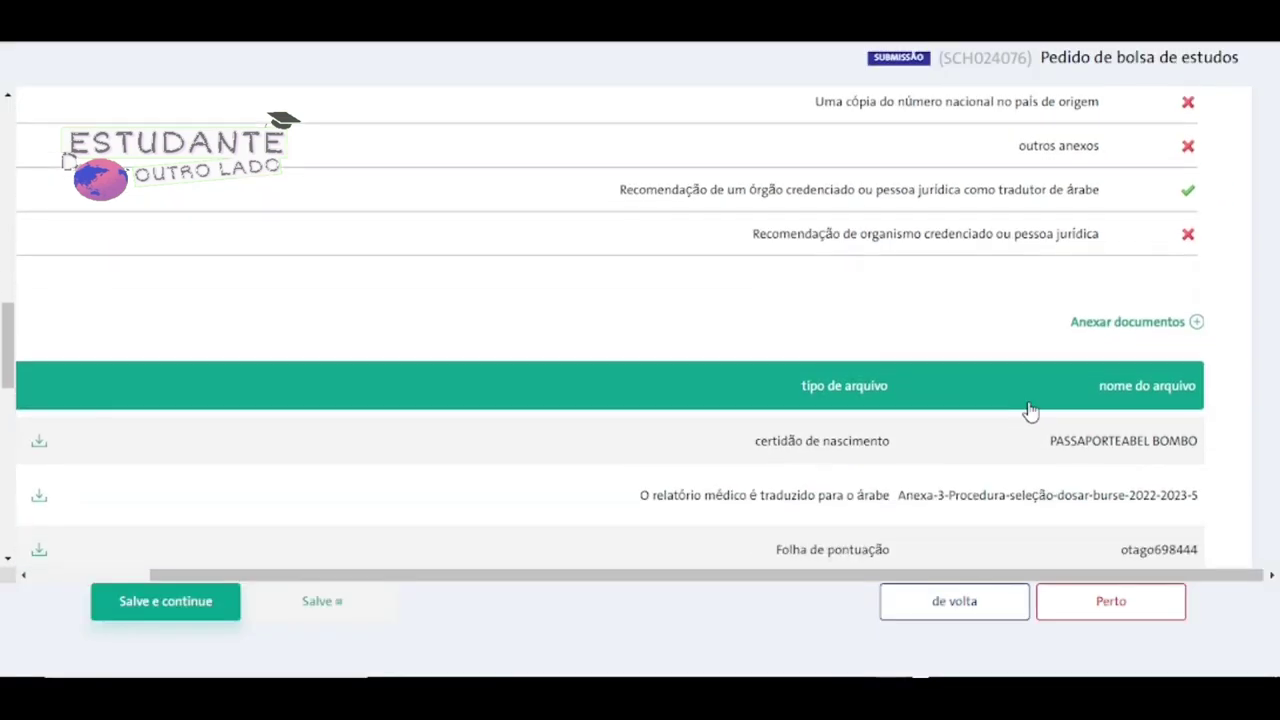
scroll(1030, 410, up, 15)
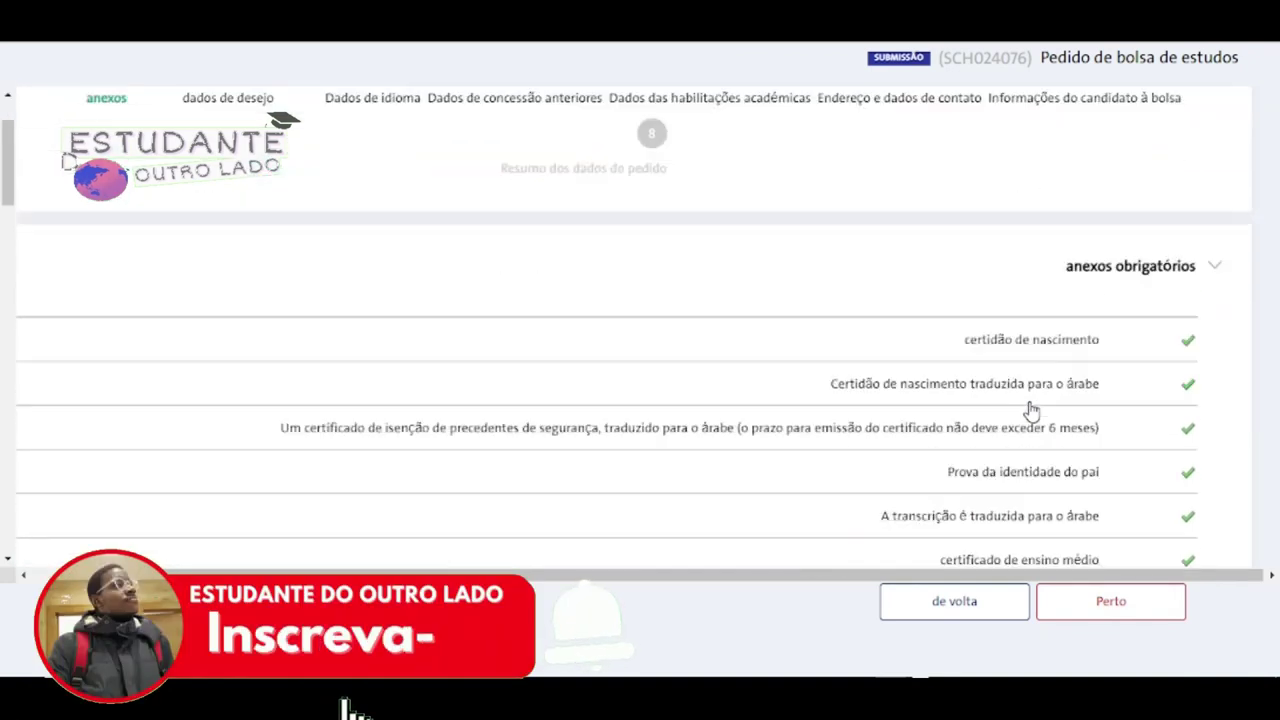
scroll(1030, 410, down, 15)
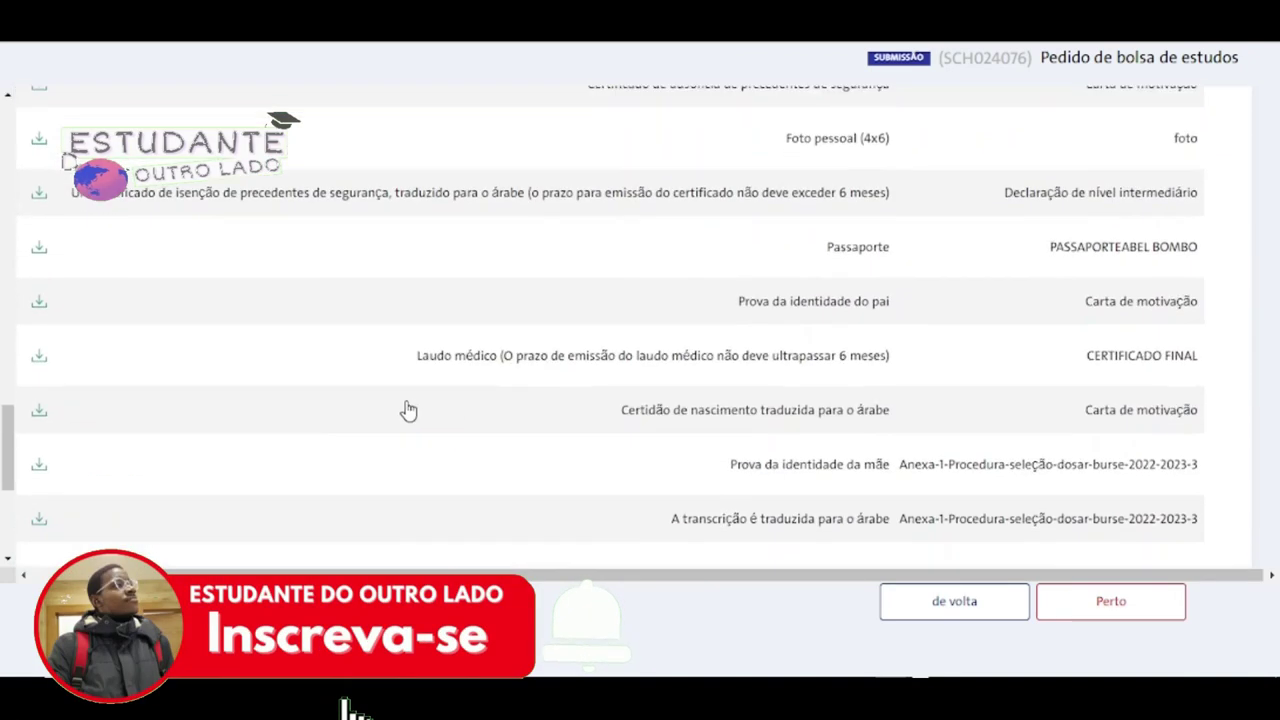
scroll(408, 410, down, 4)
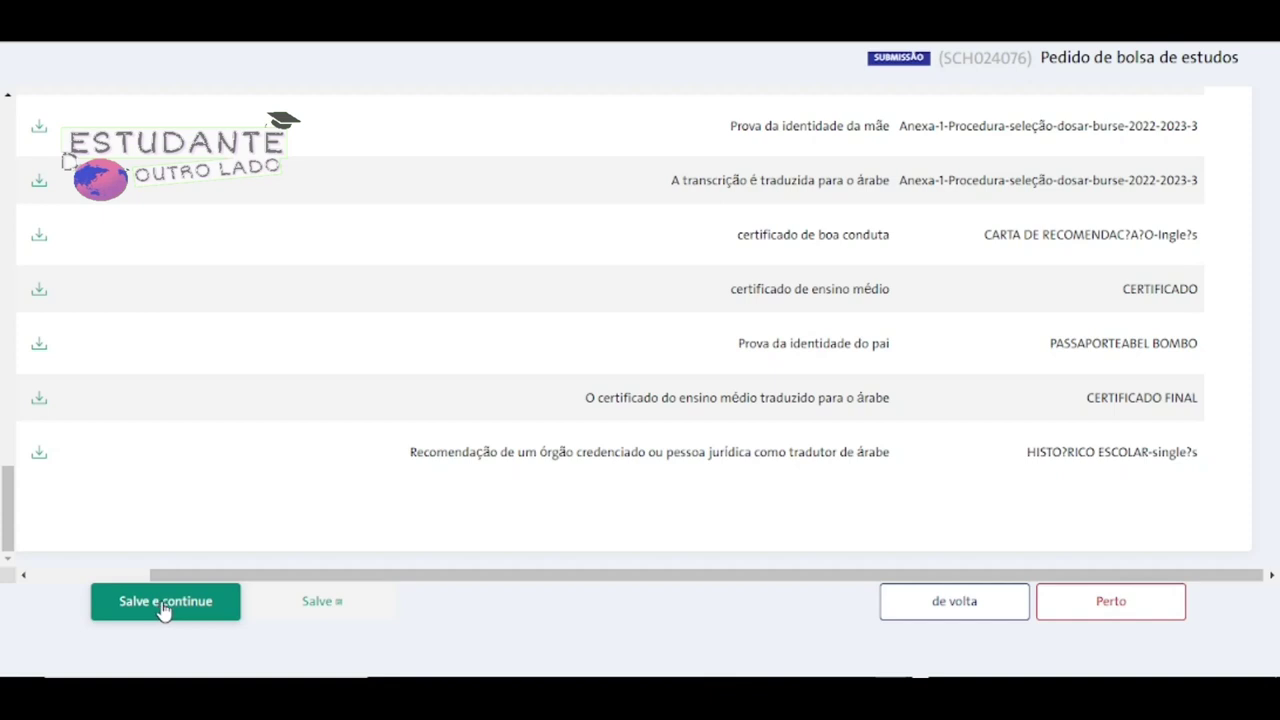
- Save the attachments and review every section of the Resumo dos dados de pedido page
click(166, 605)
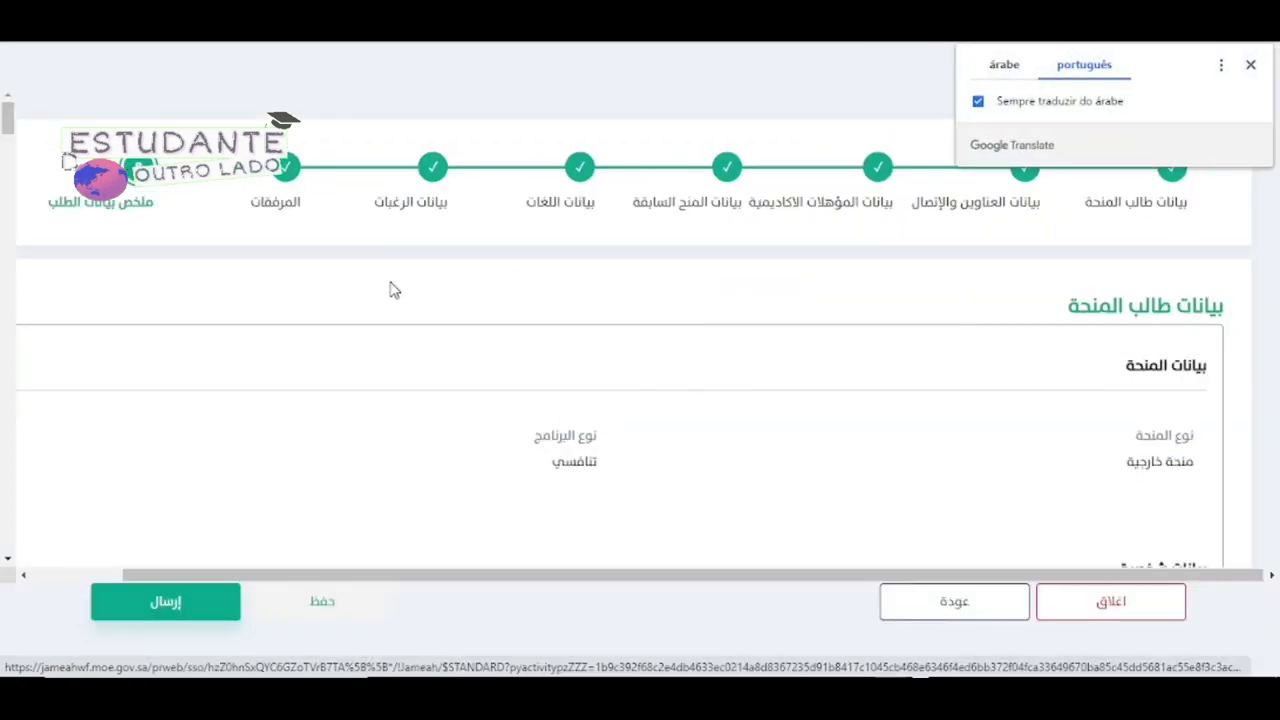
scroll(743, 349, down, 10)
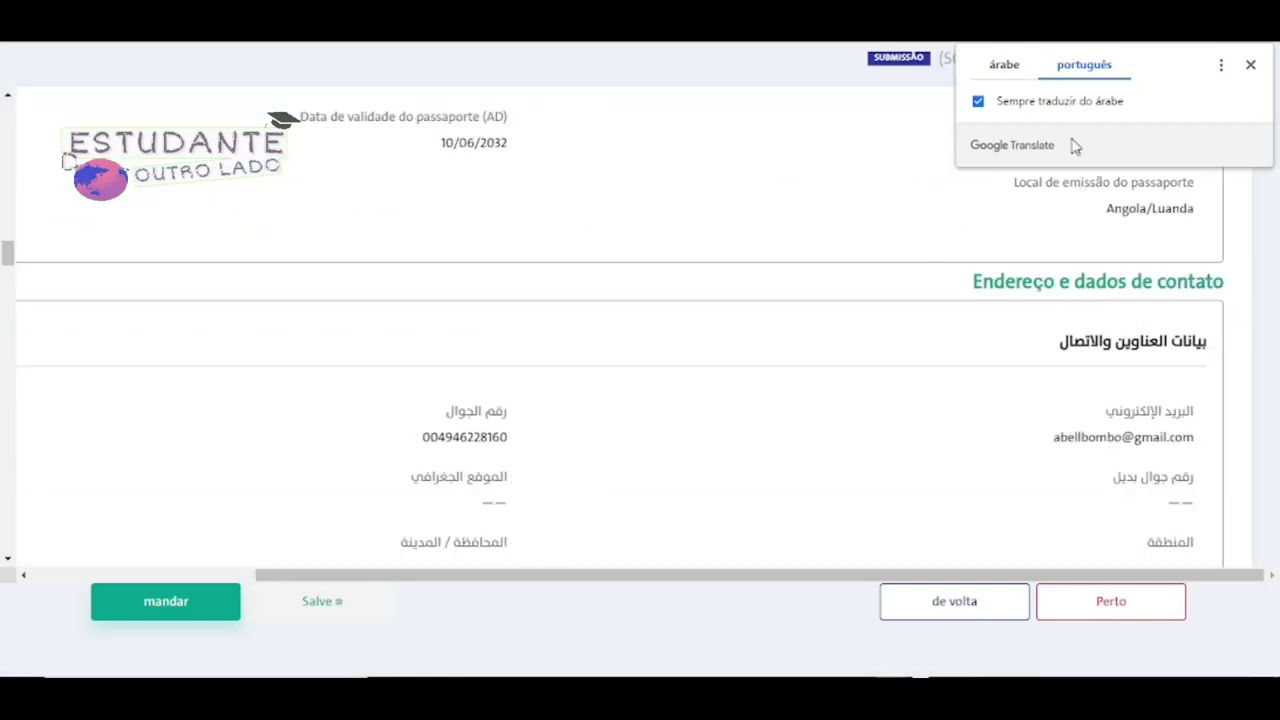
scroll(920, 383, down, 1)
scroll(946, 286, up, 5)
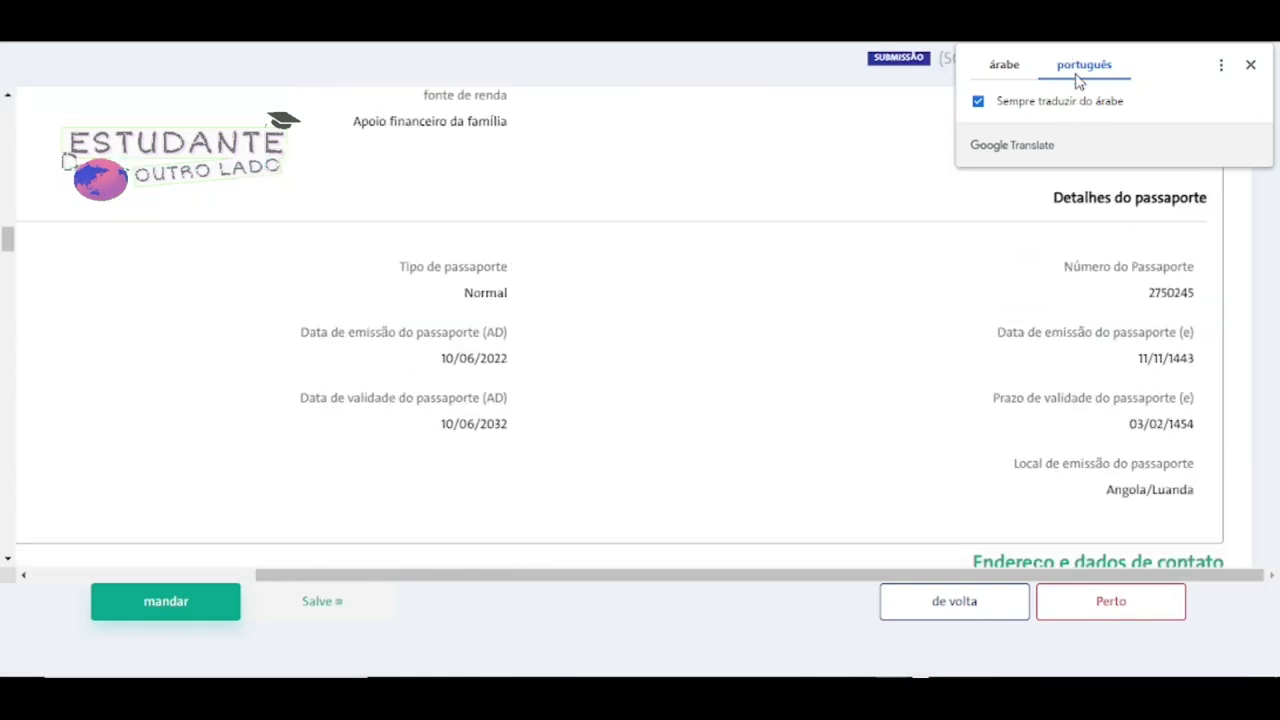
scroll(791, 283, up, 15)
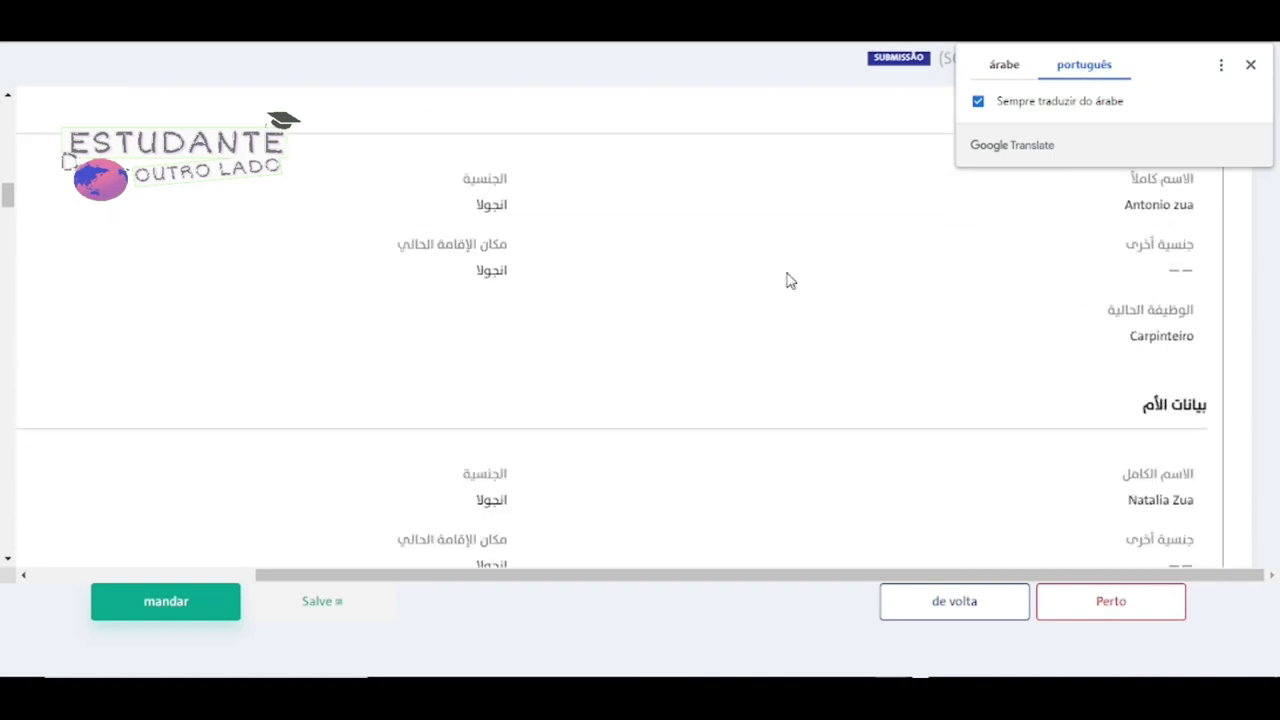
scroll(786, 280, up, 10)
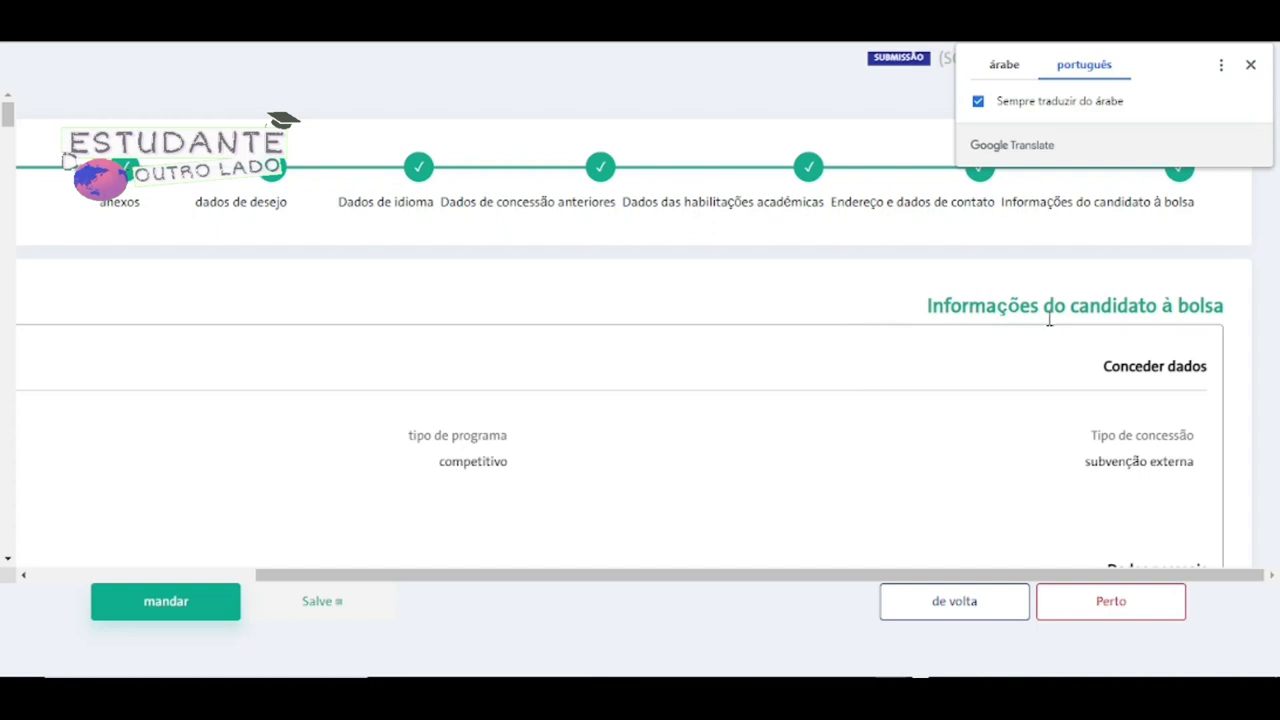
scroll(1100, 340, down, 4)
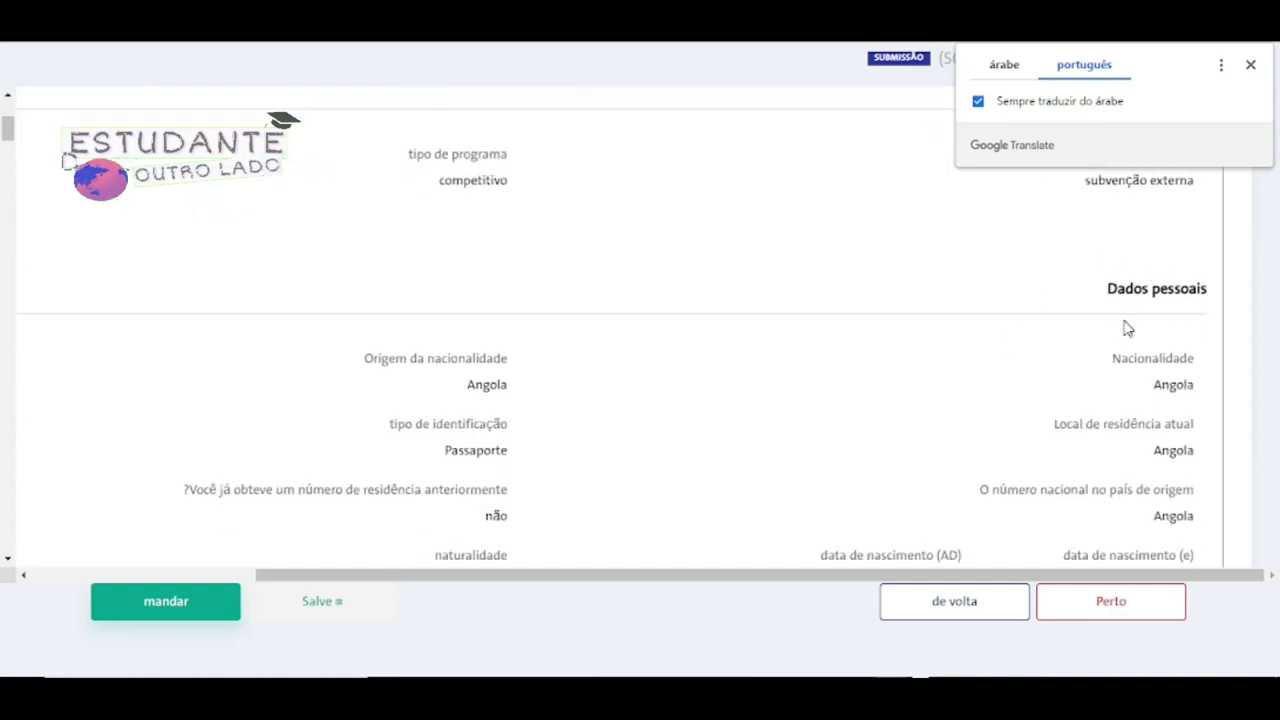
scroll(1127, 328, down, 8)
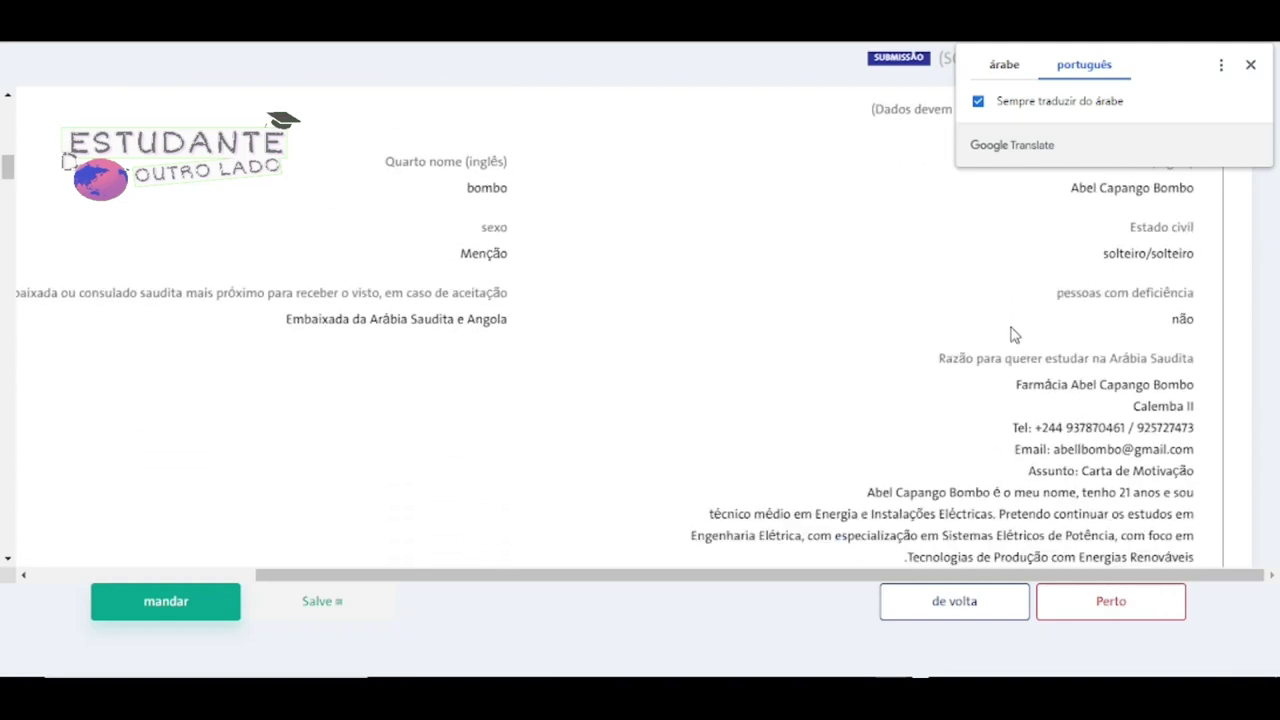
scroll(1013, 334, down, 8)
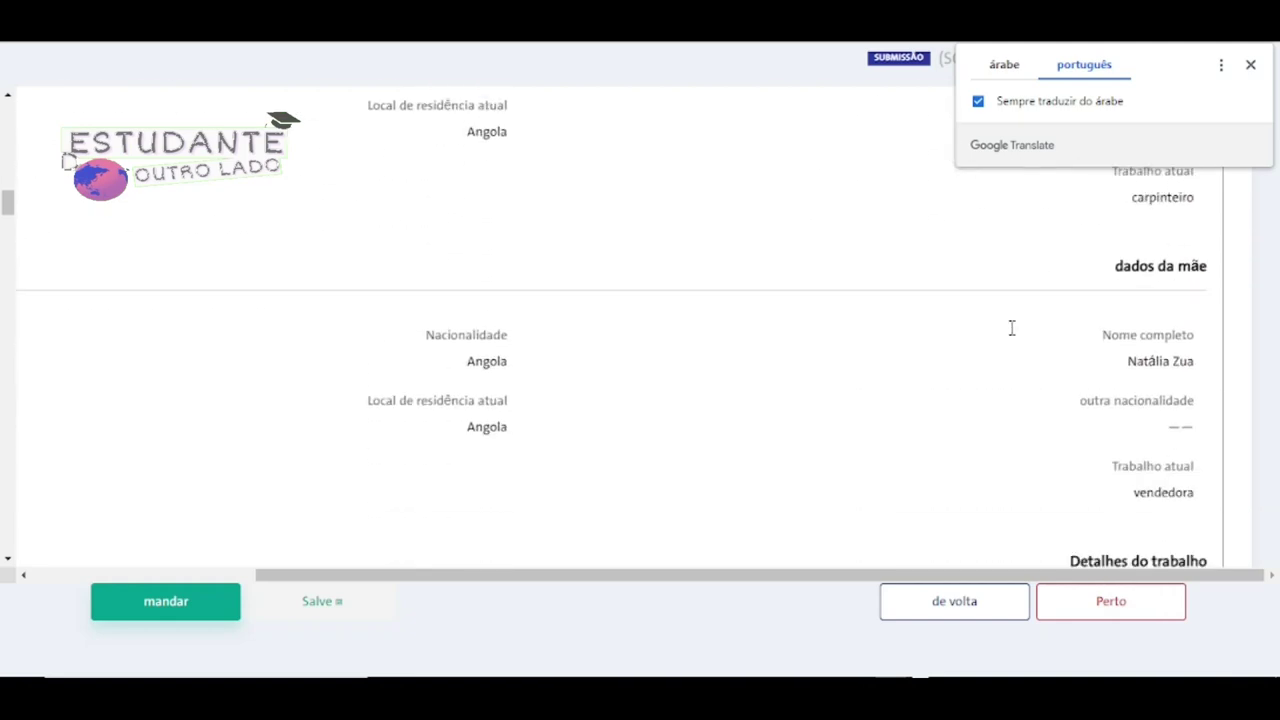
scroll(1012, 328, down, 10)
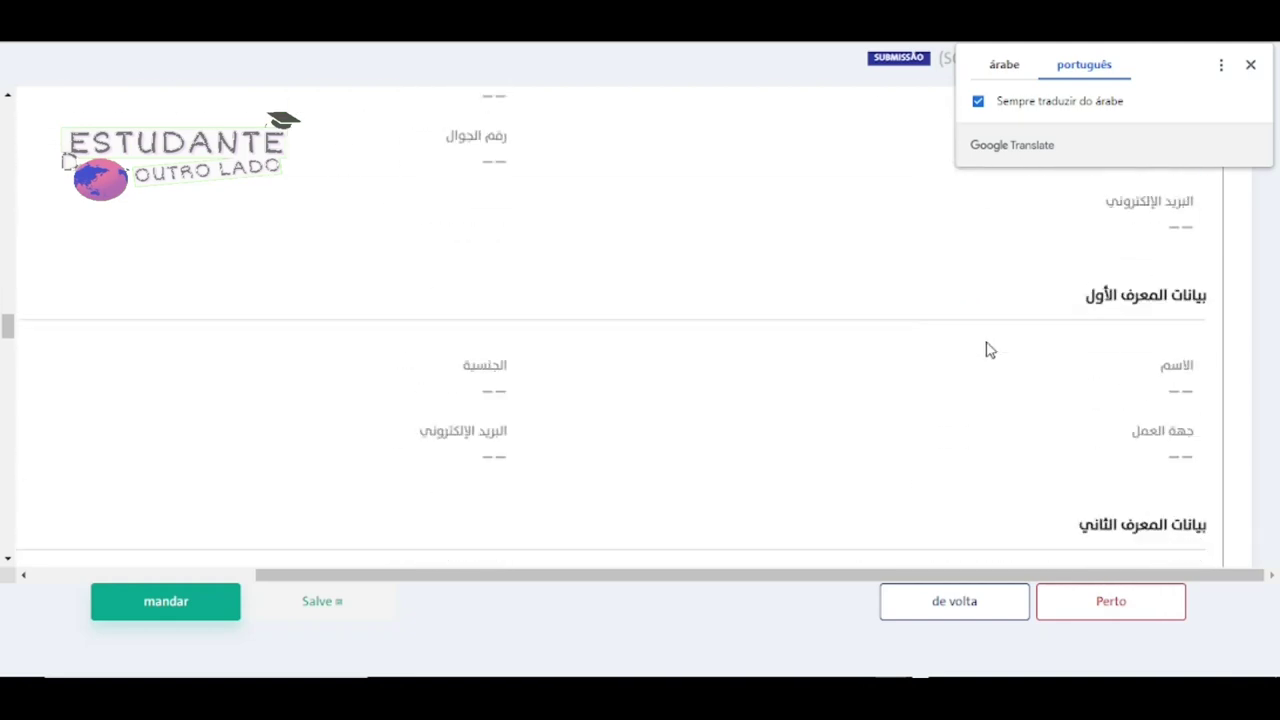
scroll(980, 356, down, 10)
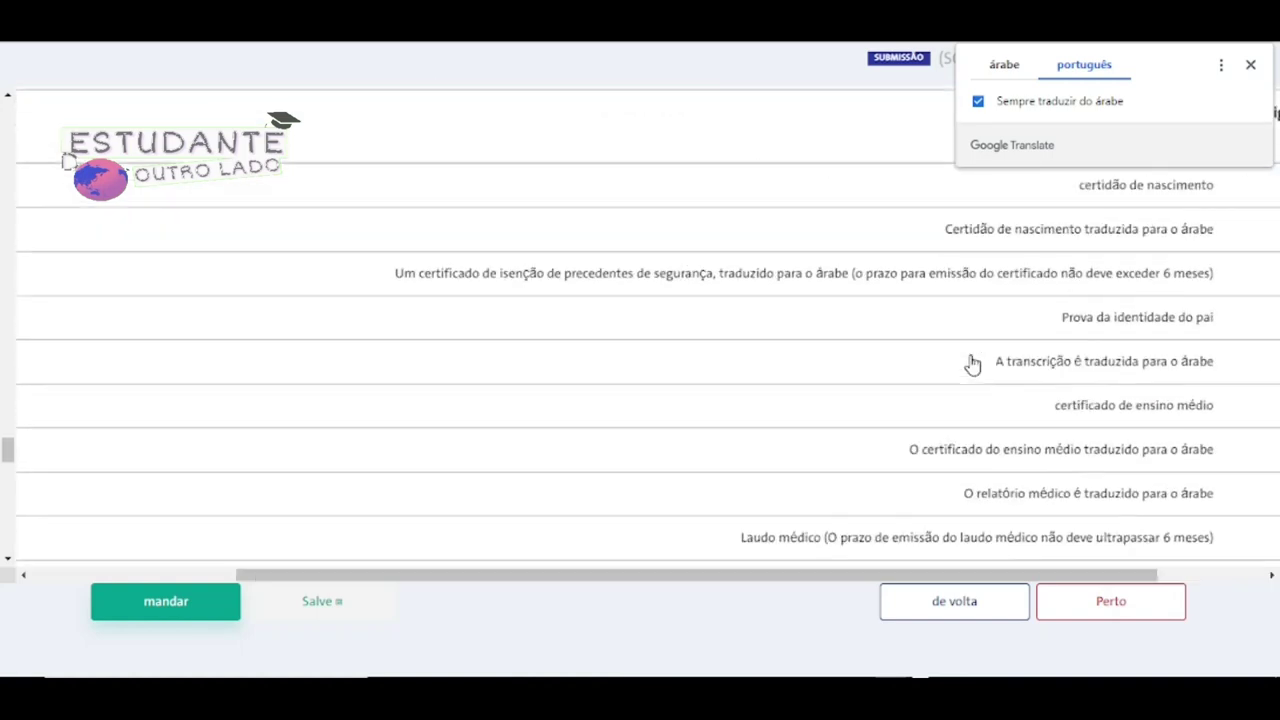
scroll(968, 375, down, 10)
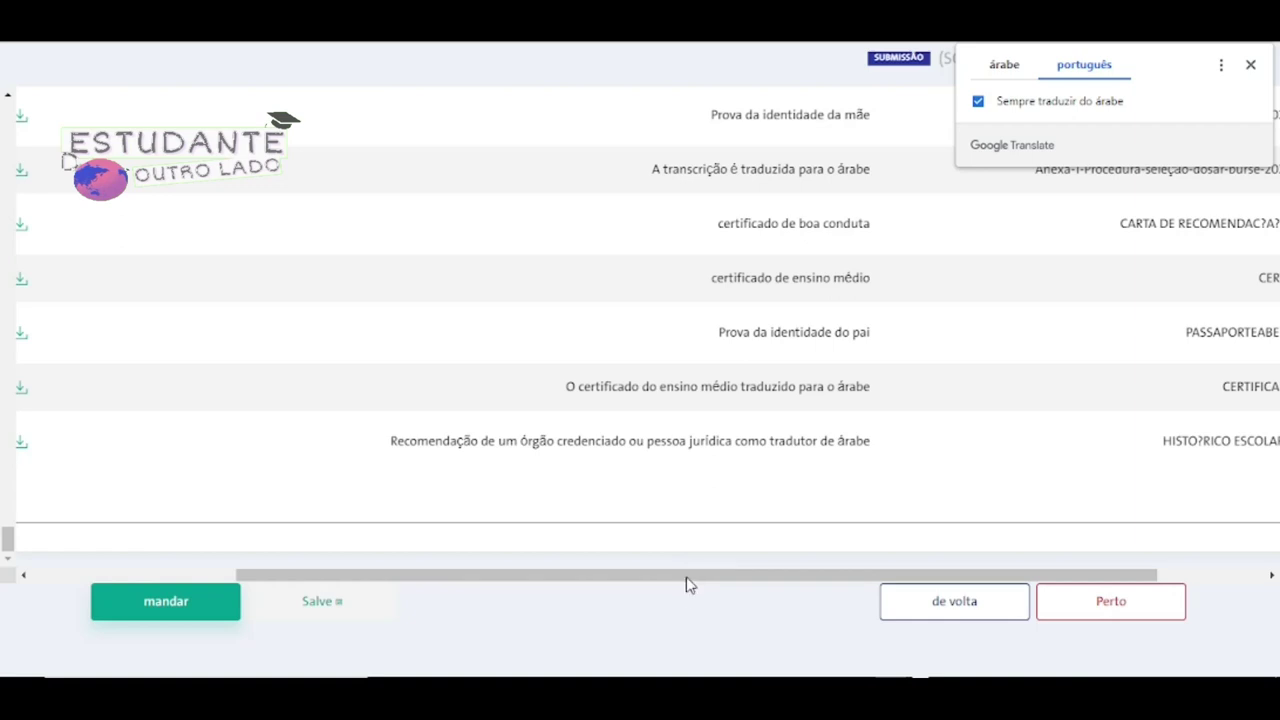
drag(688, 584, 865, 589)
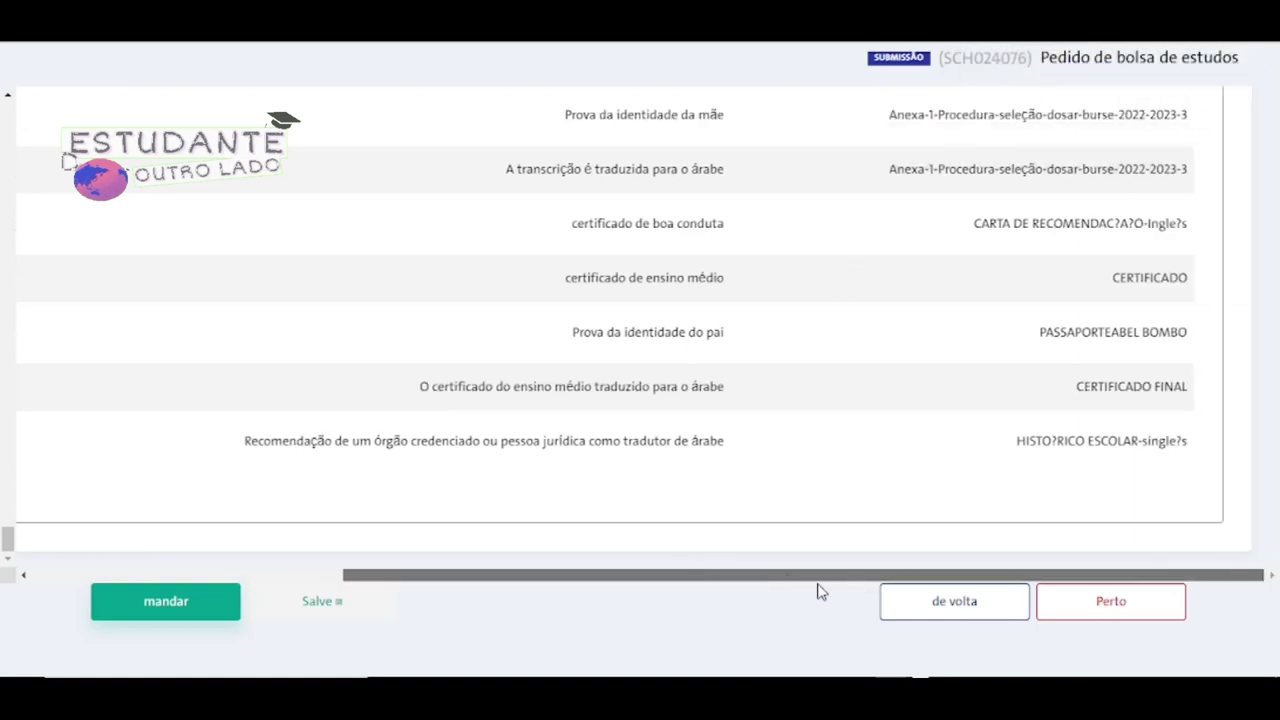
scroll(690, 270, up, 4)
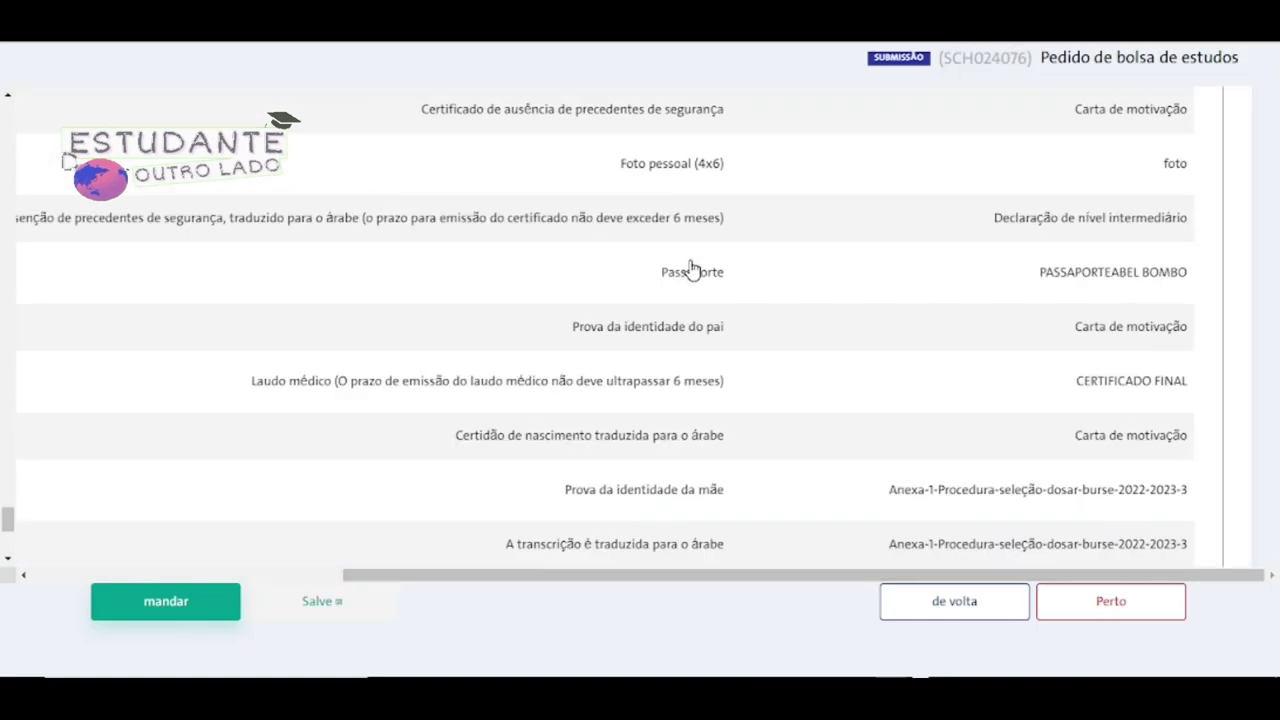
scroll(686, 271, down, 4)
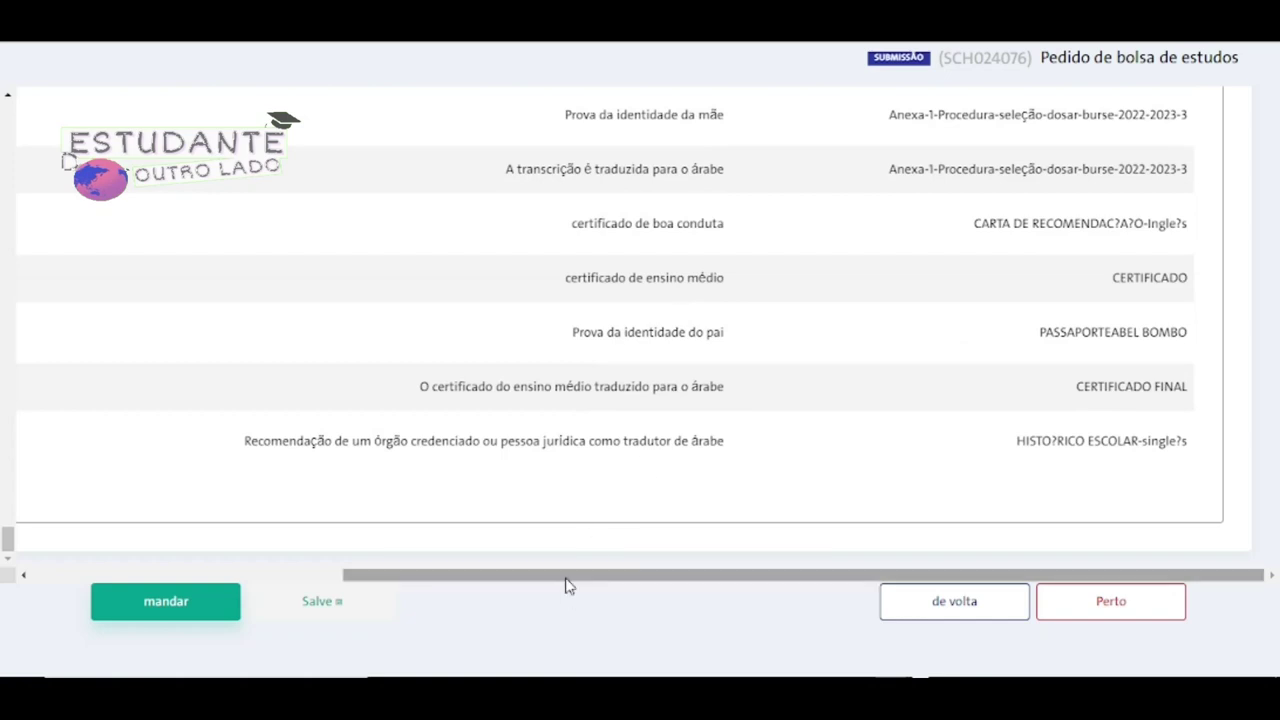
drag(566, 583, 83, 537)
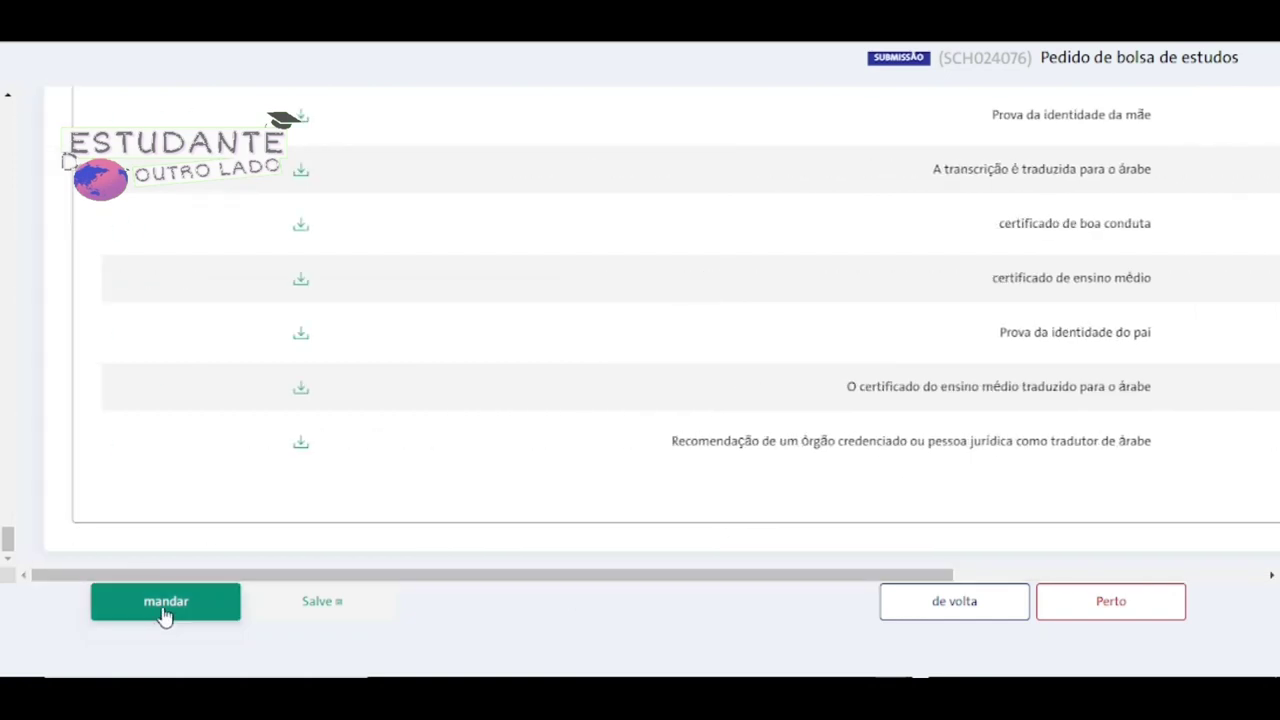
- Send the application, check the 'O pedido foi enviado com sucesso' banner, and return to the inbox
click(119, 608)
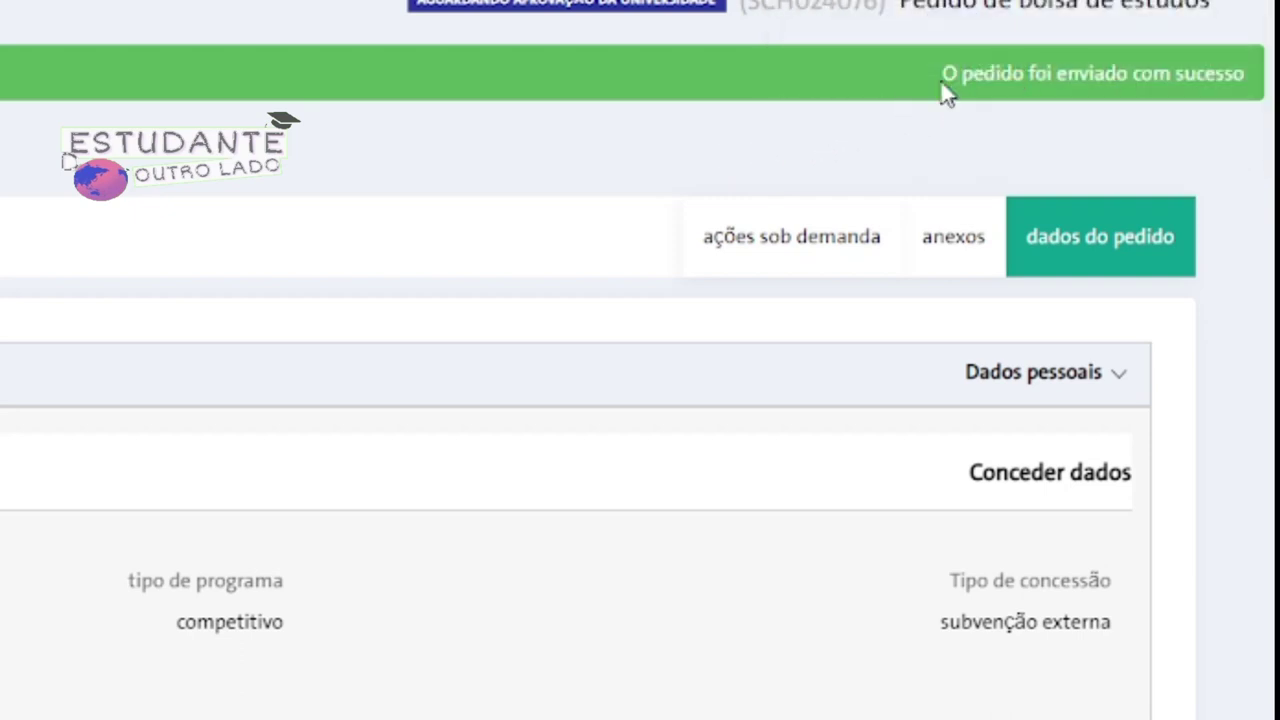
drag(926, 76, 1246, 74)
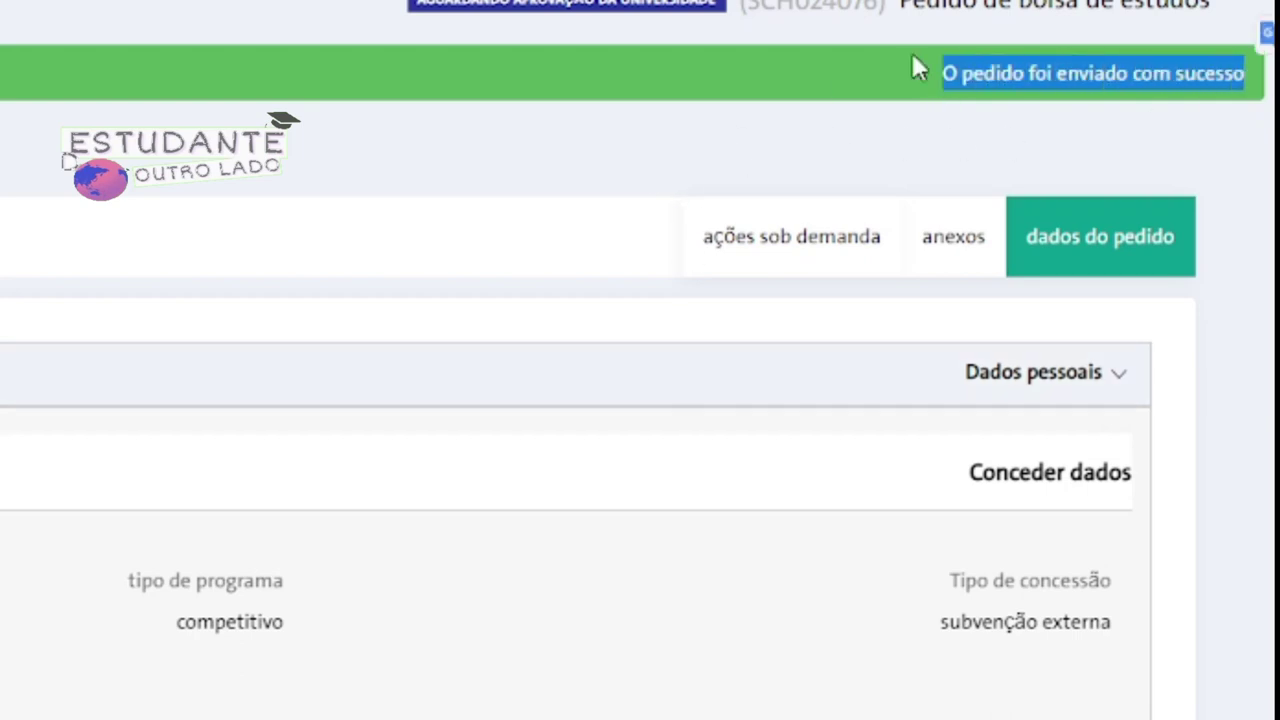
scroll(794, 423, down, 10)
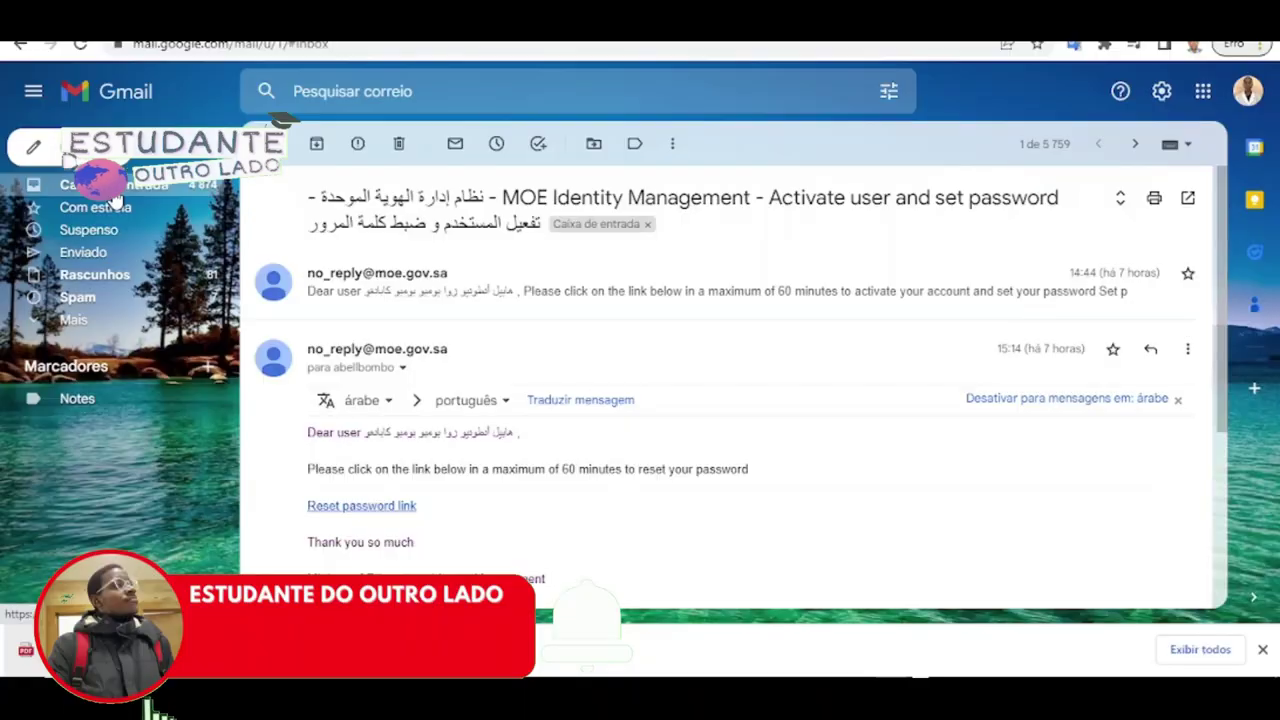
click(114, 192)
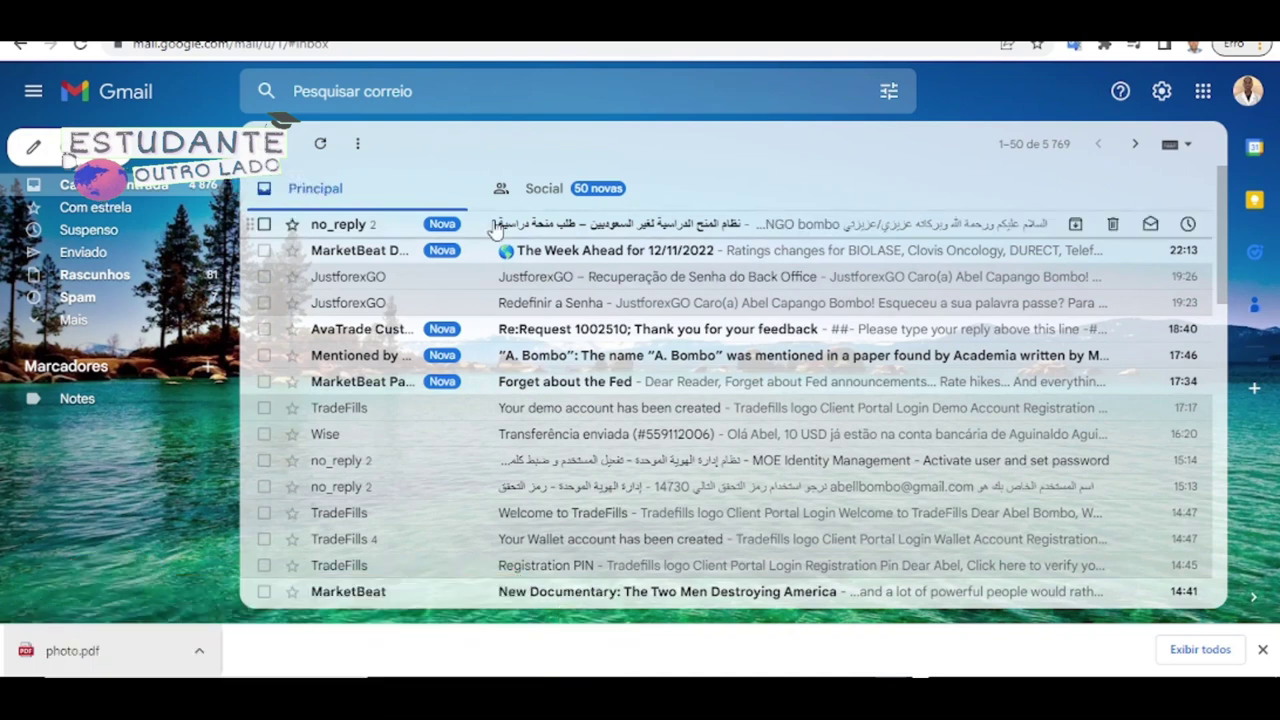
- Open the newest no_reply ministry email and translate it from Arabic into Portuguese
click(496, 226)
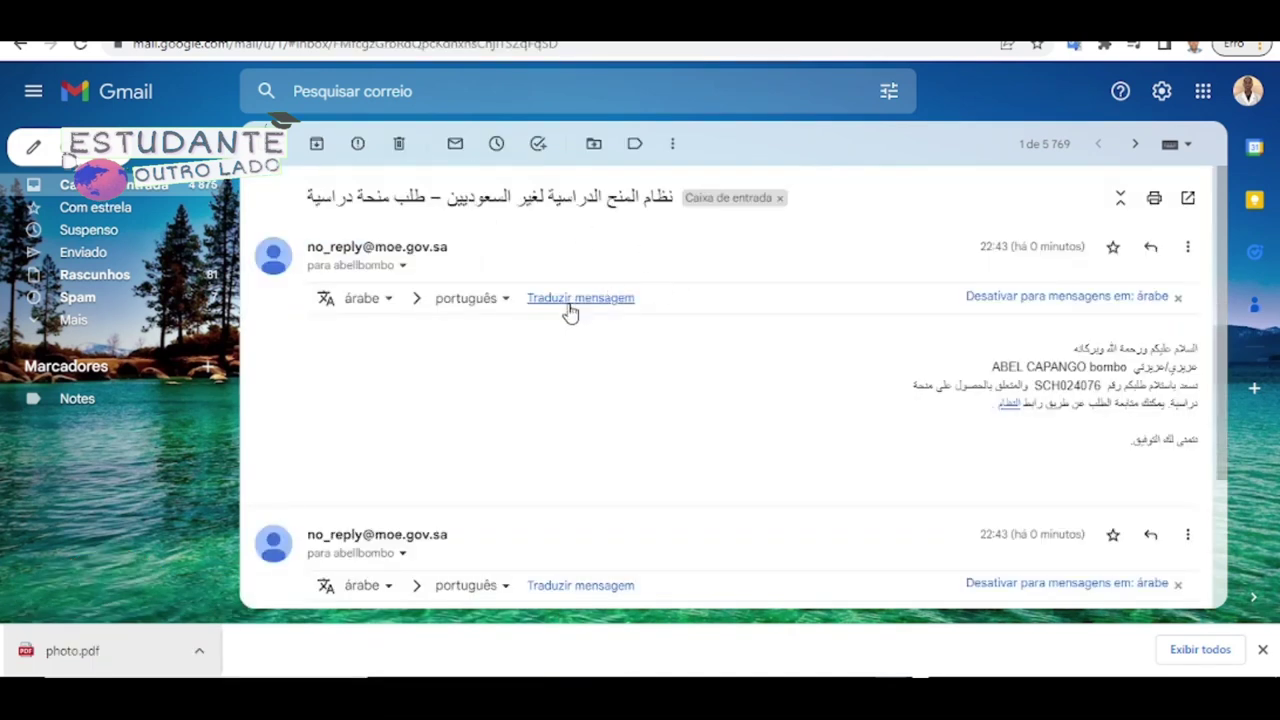
click(570, 300)
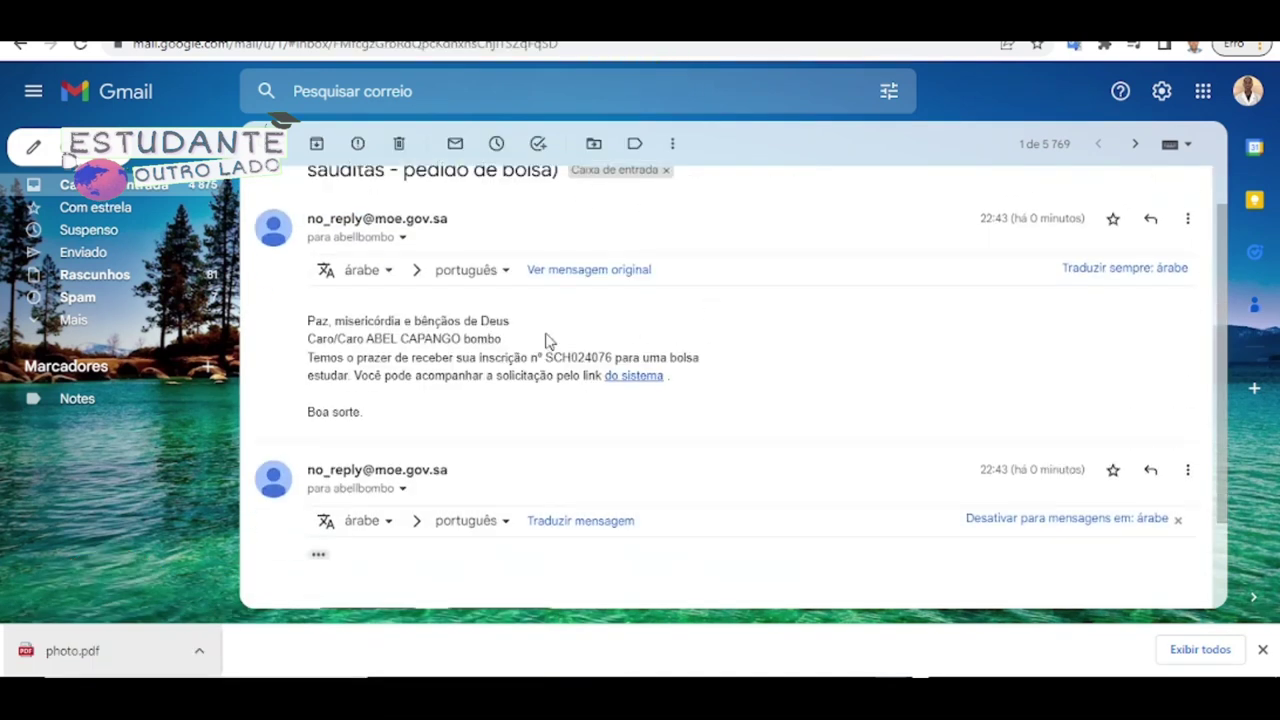
scroll(546, 337, down, 2)
scroll(505, 332, up, 2)
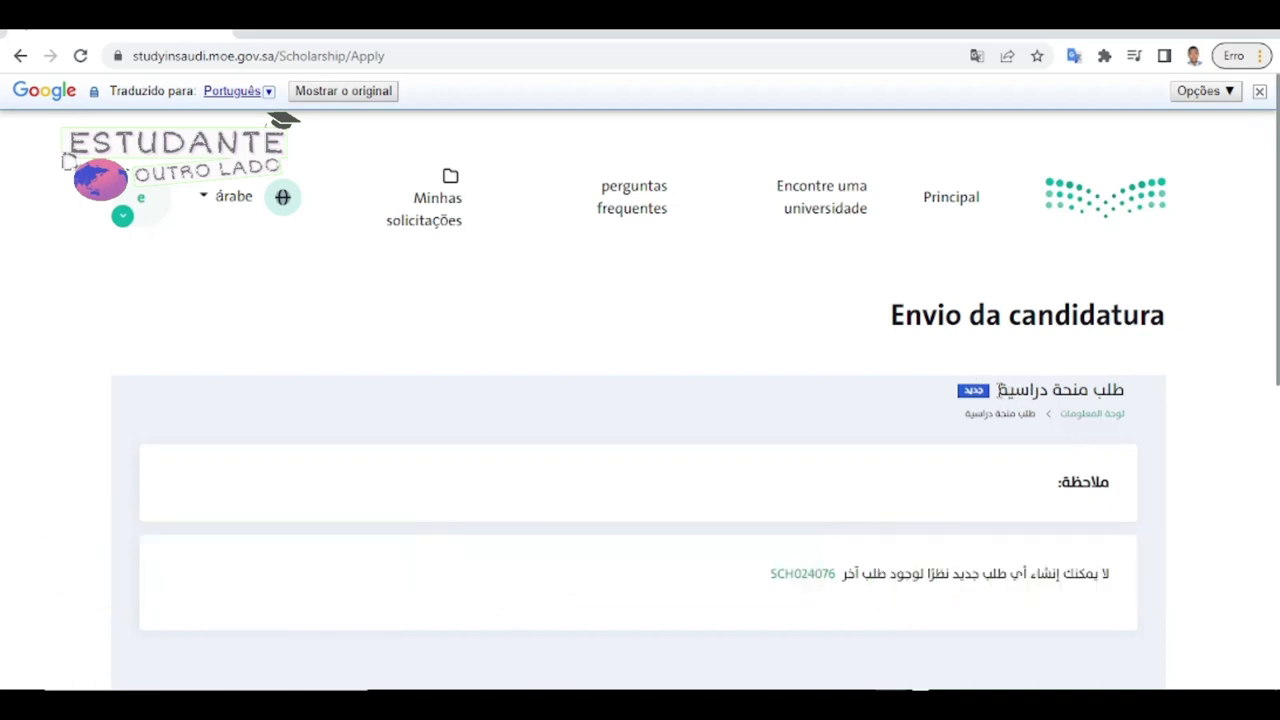
- Follow the information dashboard link beneath the scholarship request heading
drag(997, 390, 1126, 389)
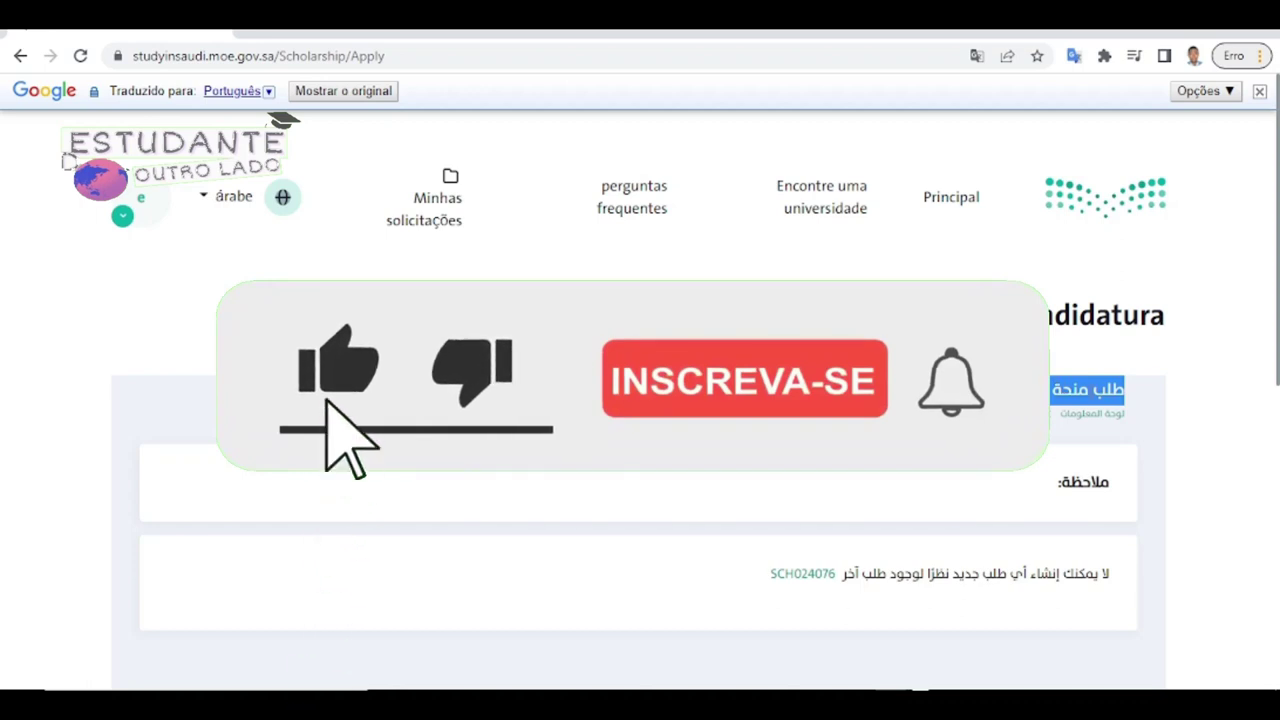
click(1090, 424)
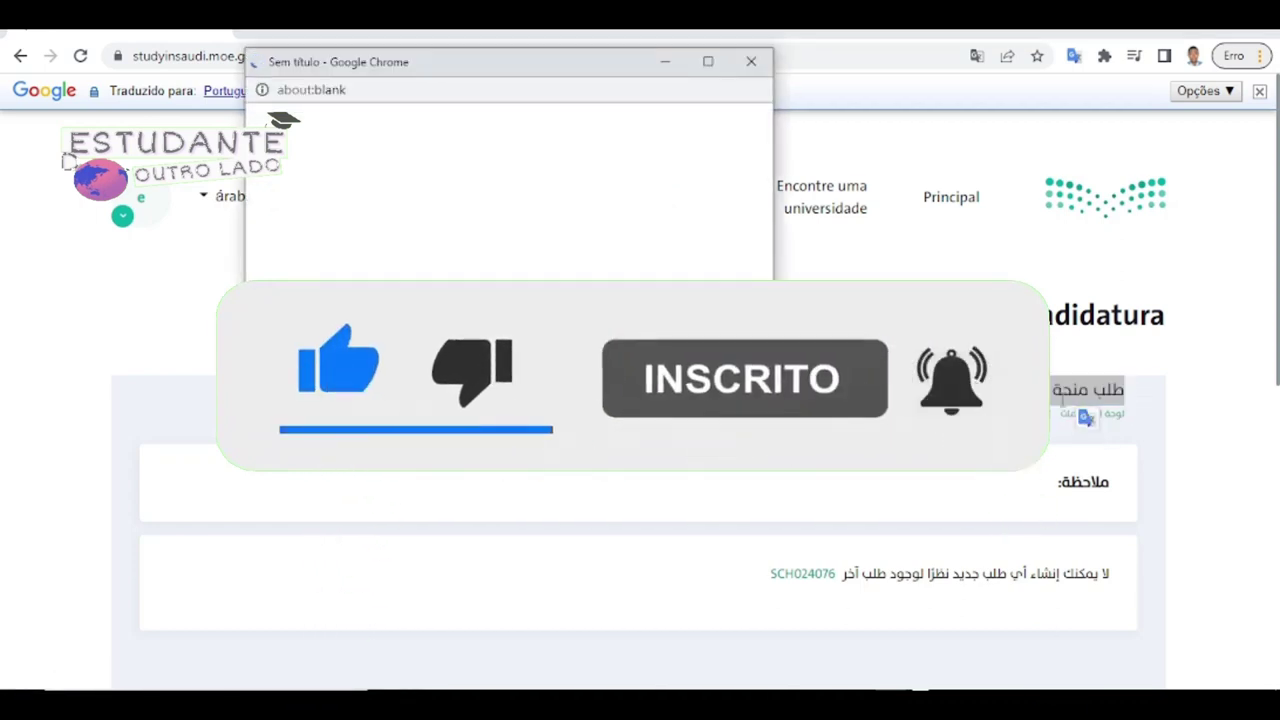